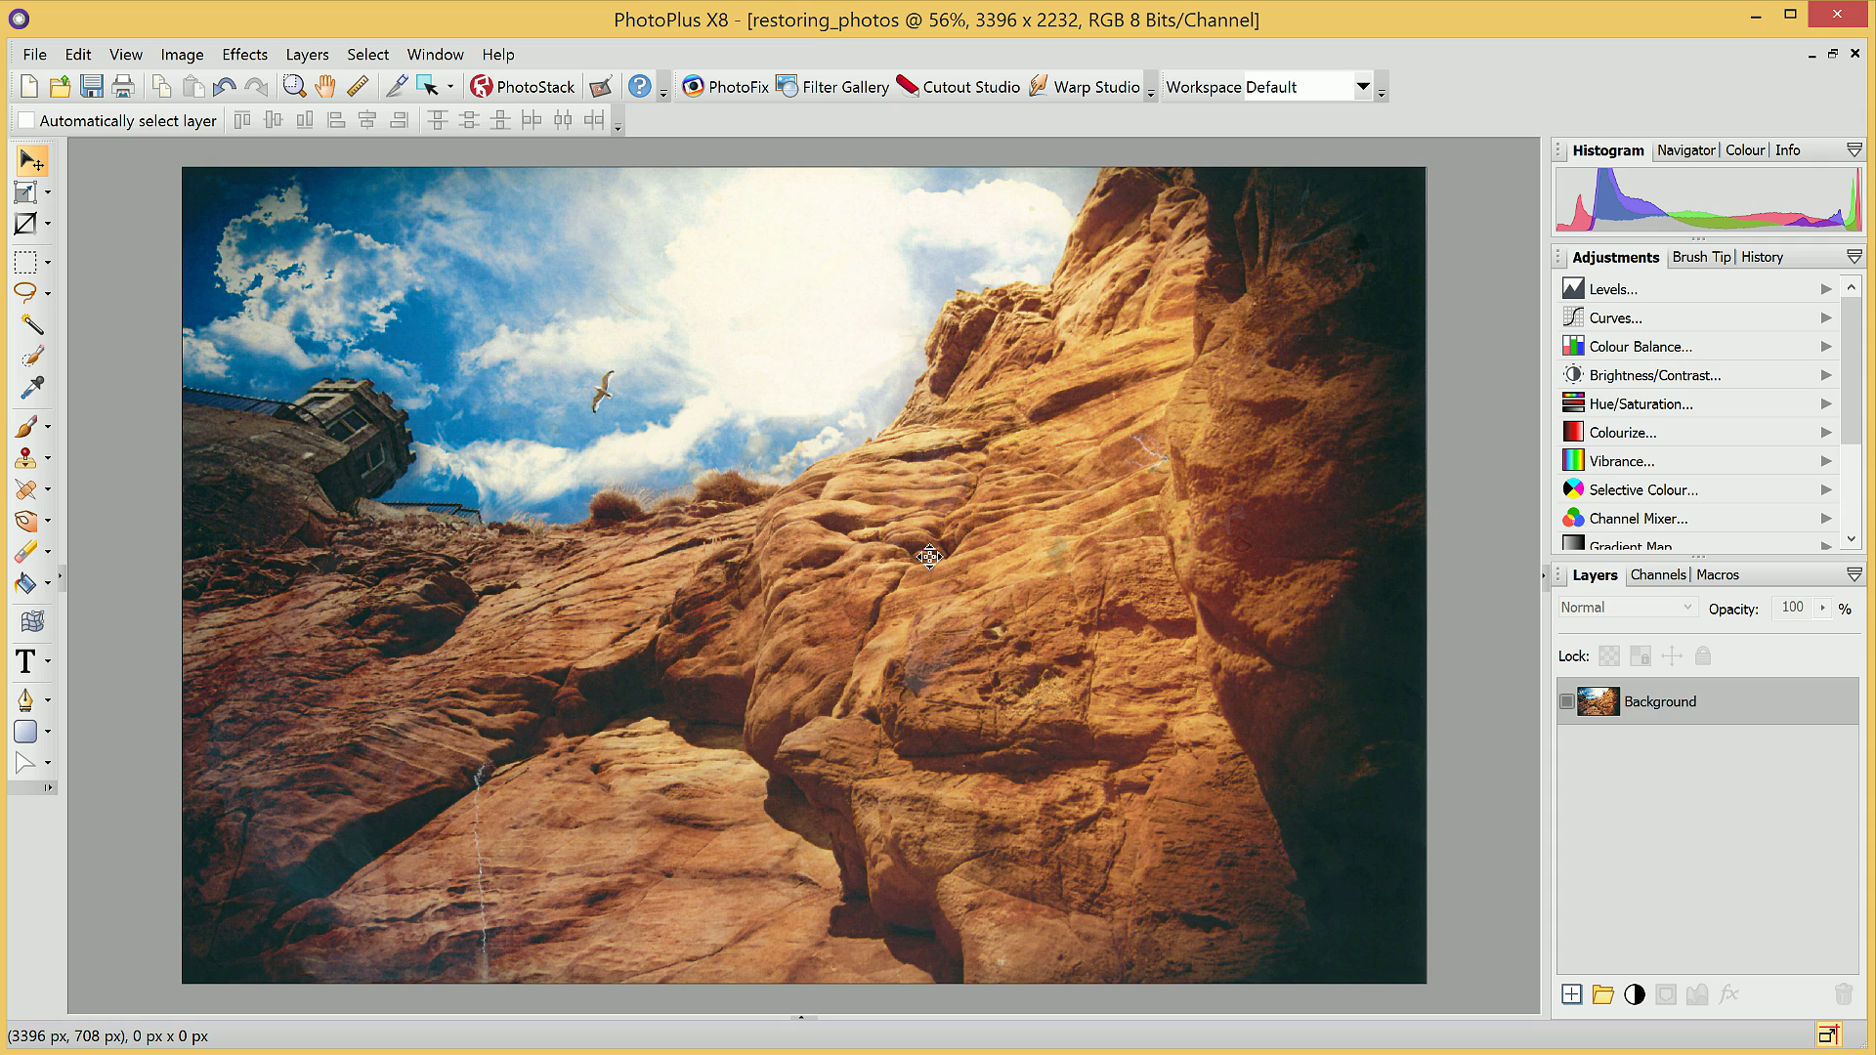
- Choose the Clone brush for the white crack in the lower-left rock and set its hardness to 0
scroll(422, 852, up, 6)
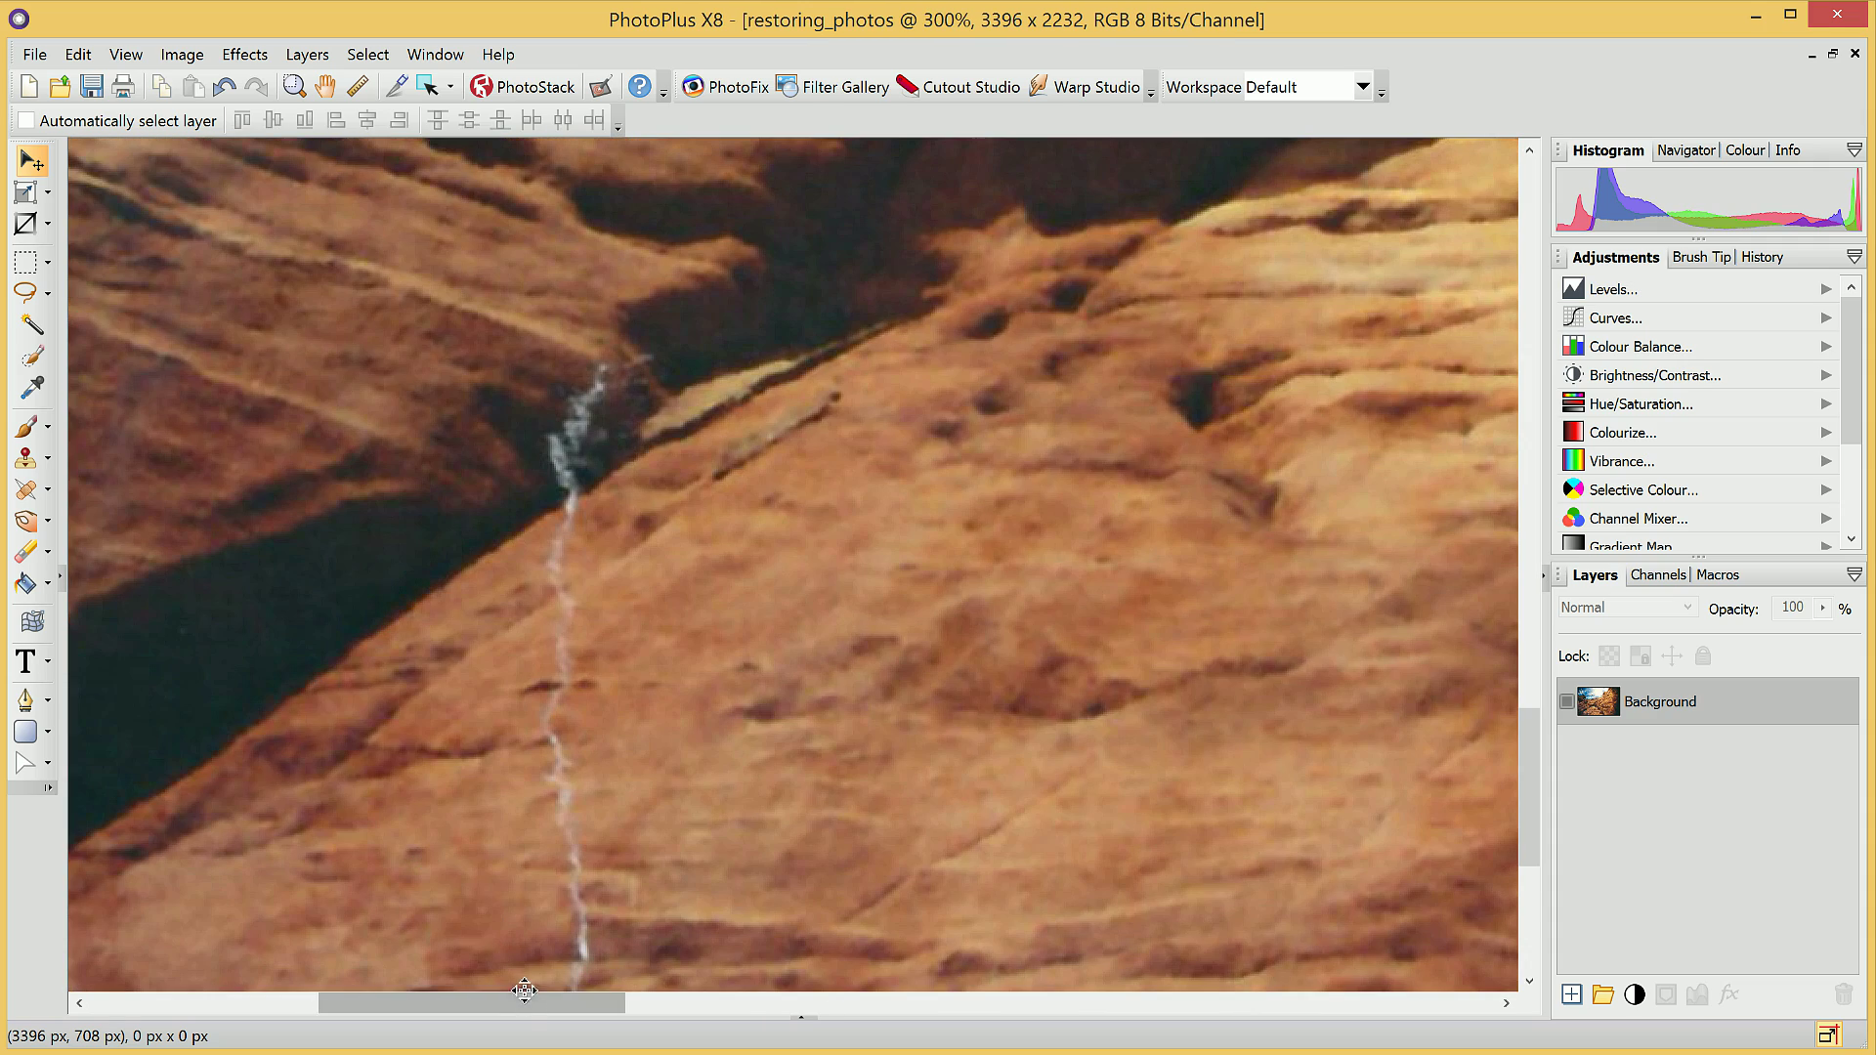
drag(525, 991, 486, 991)
scroll(543, 944, down, 1)
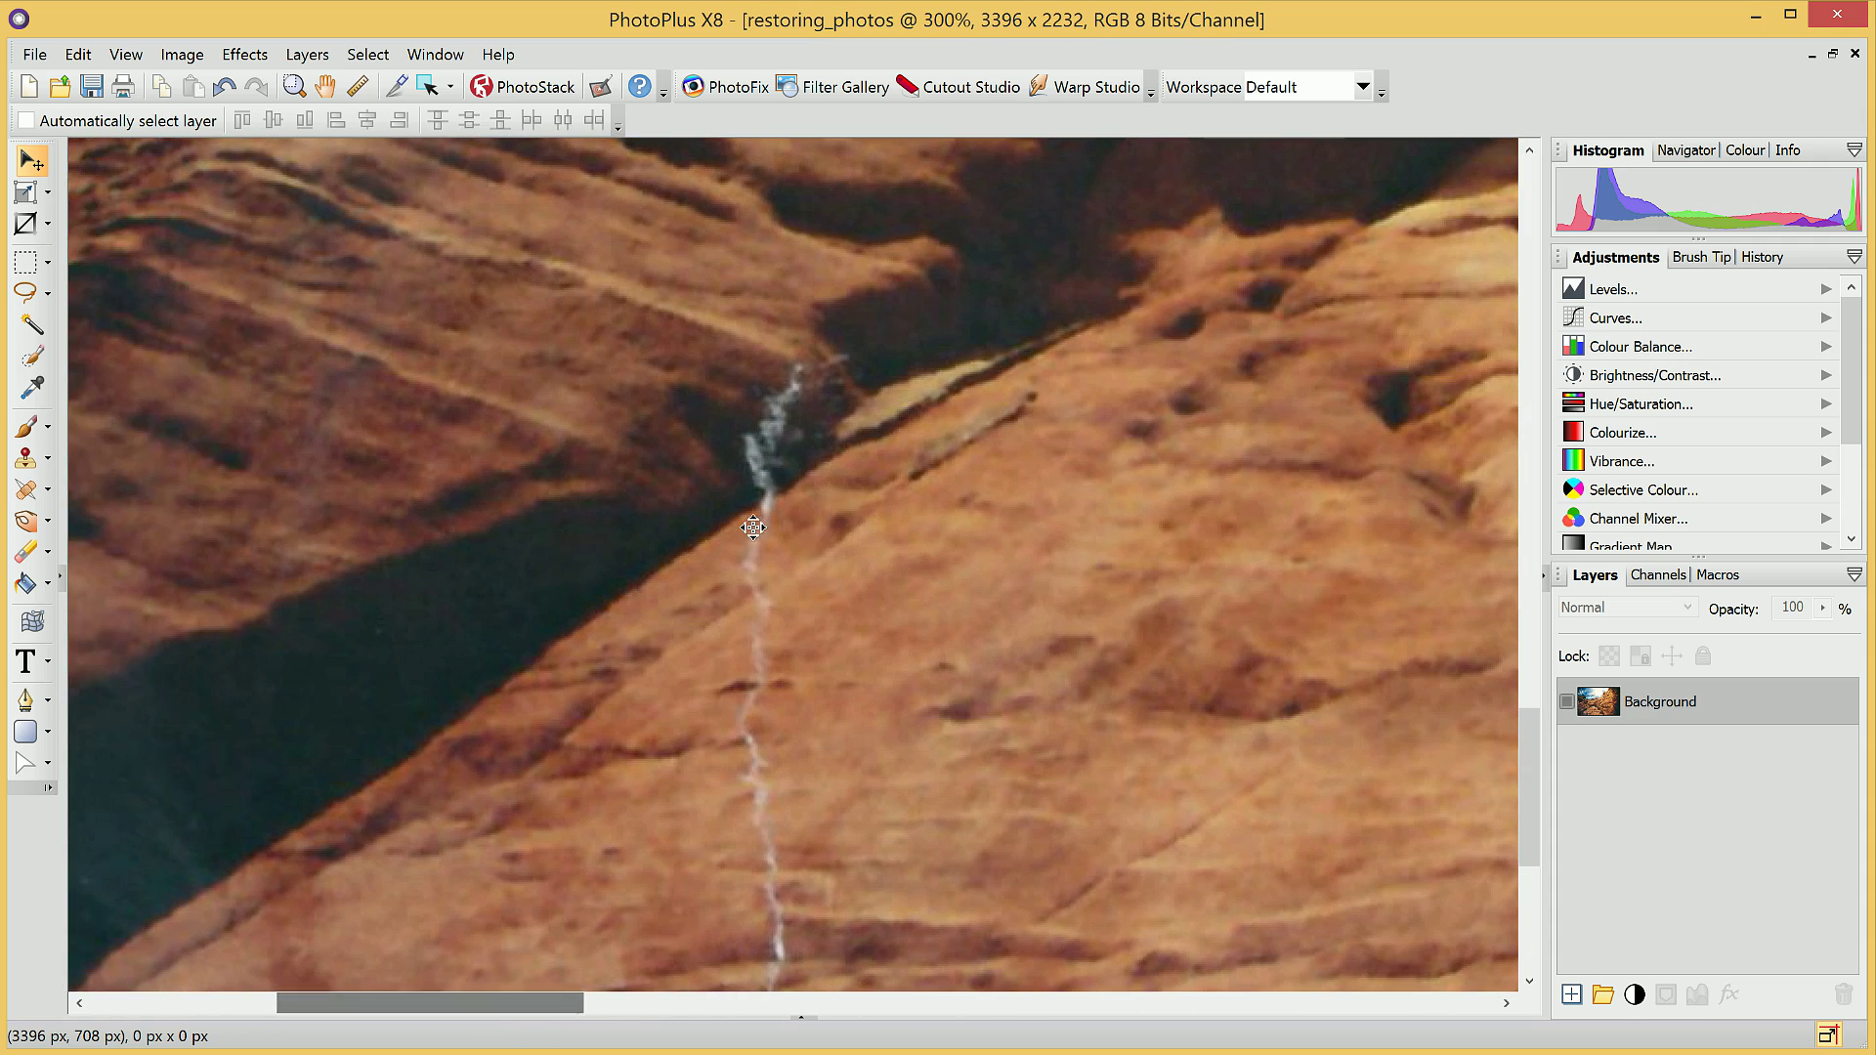
scroll(664, 723, down, 2)
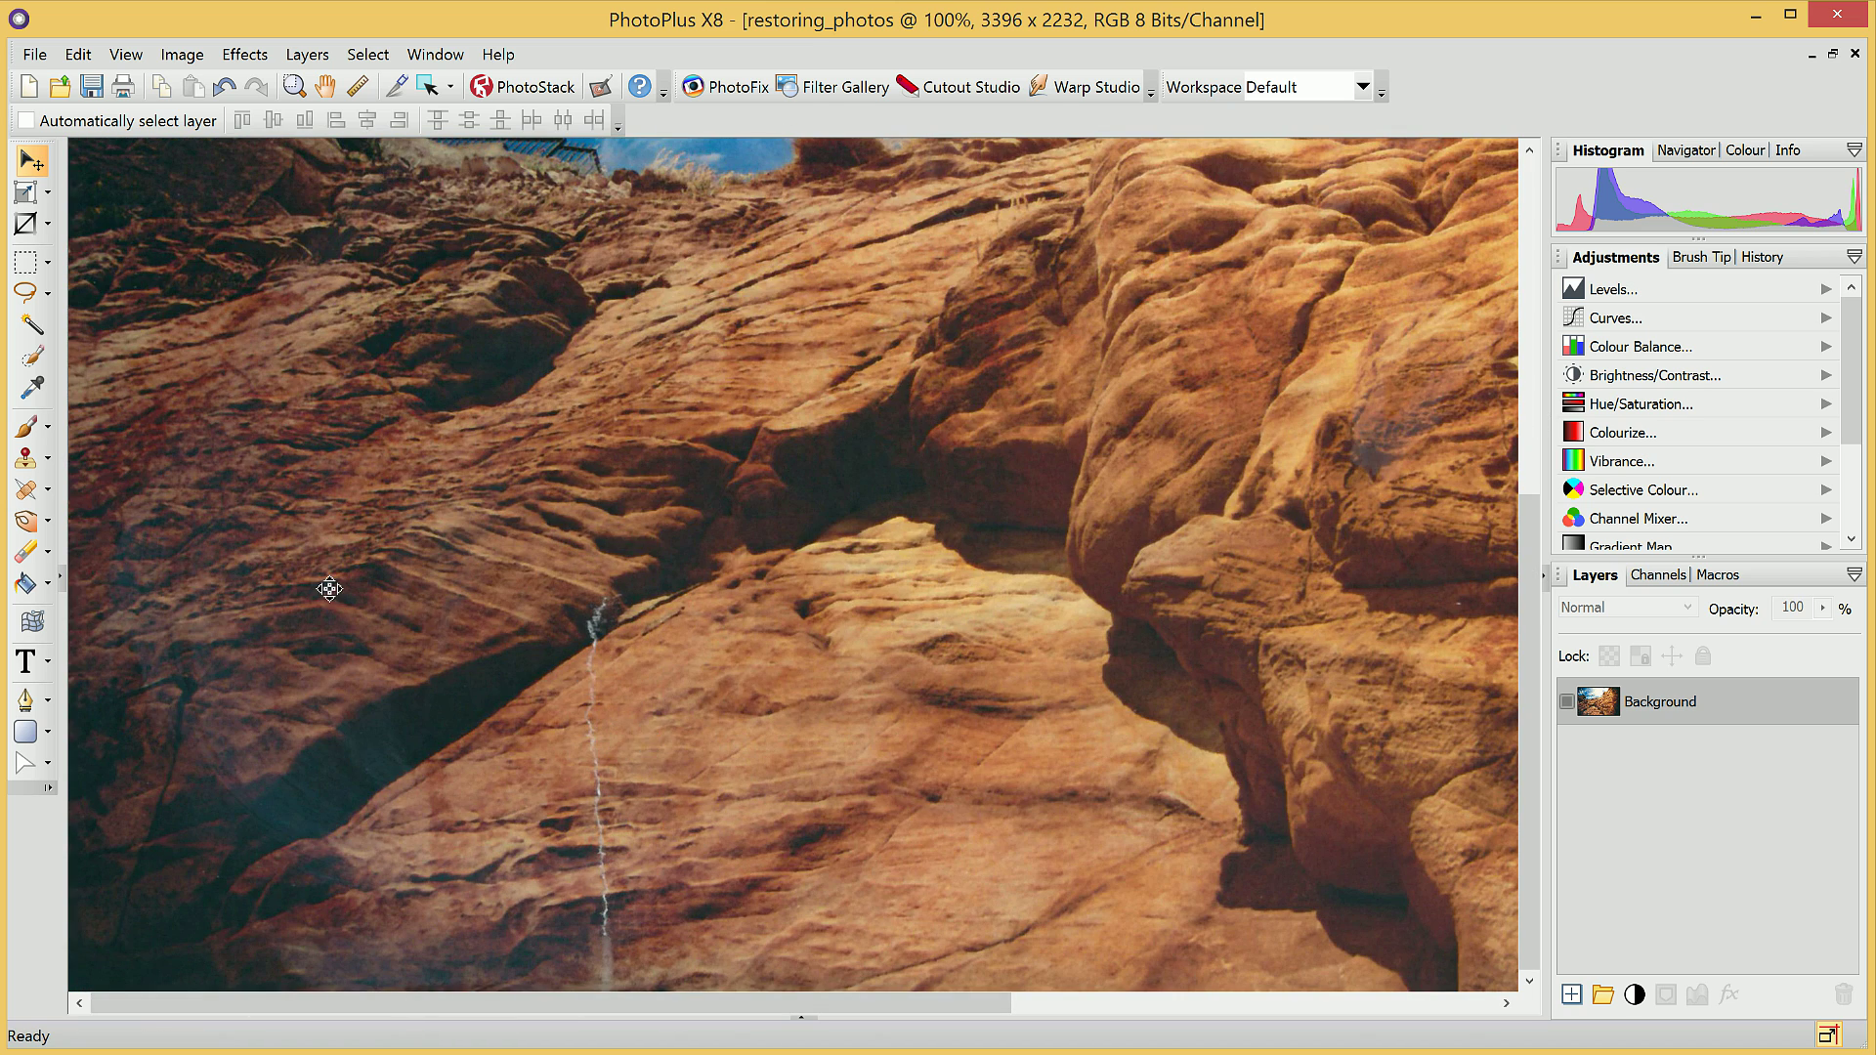
click(27, 461)
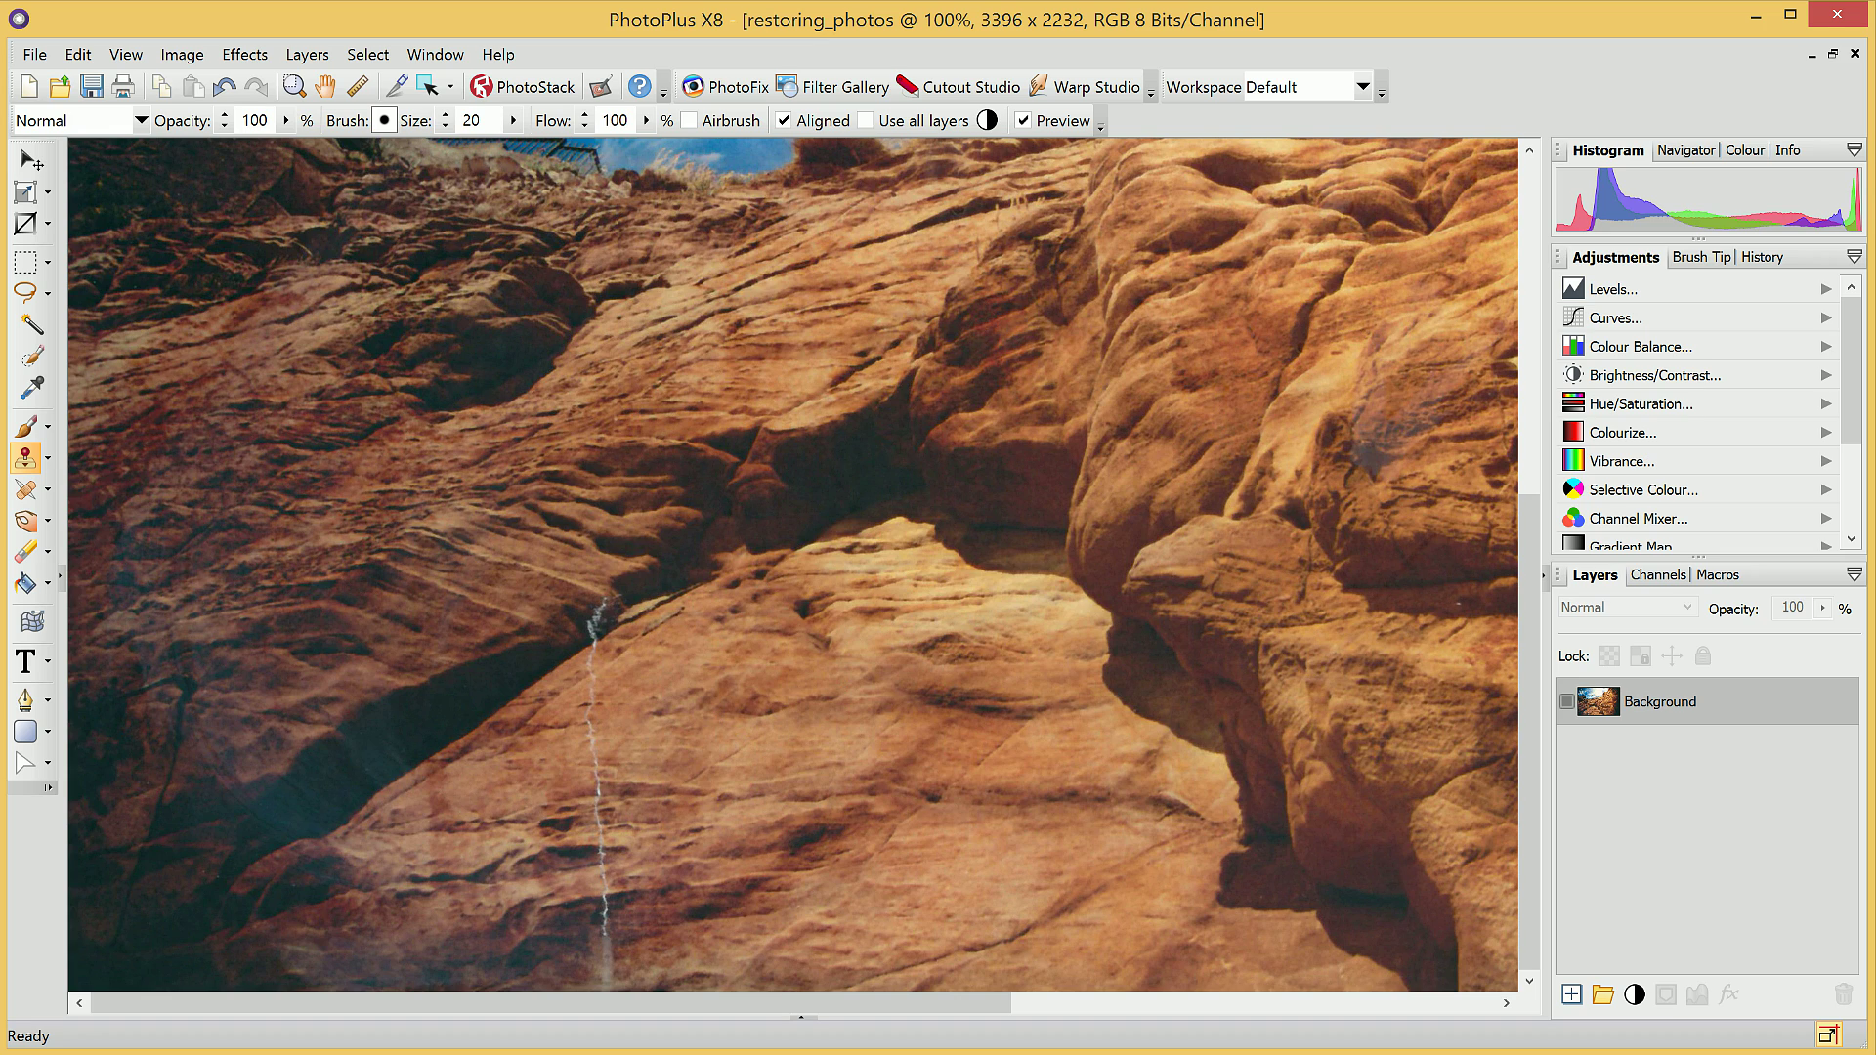
click(386, 122)
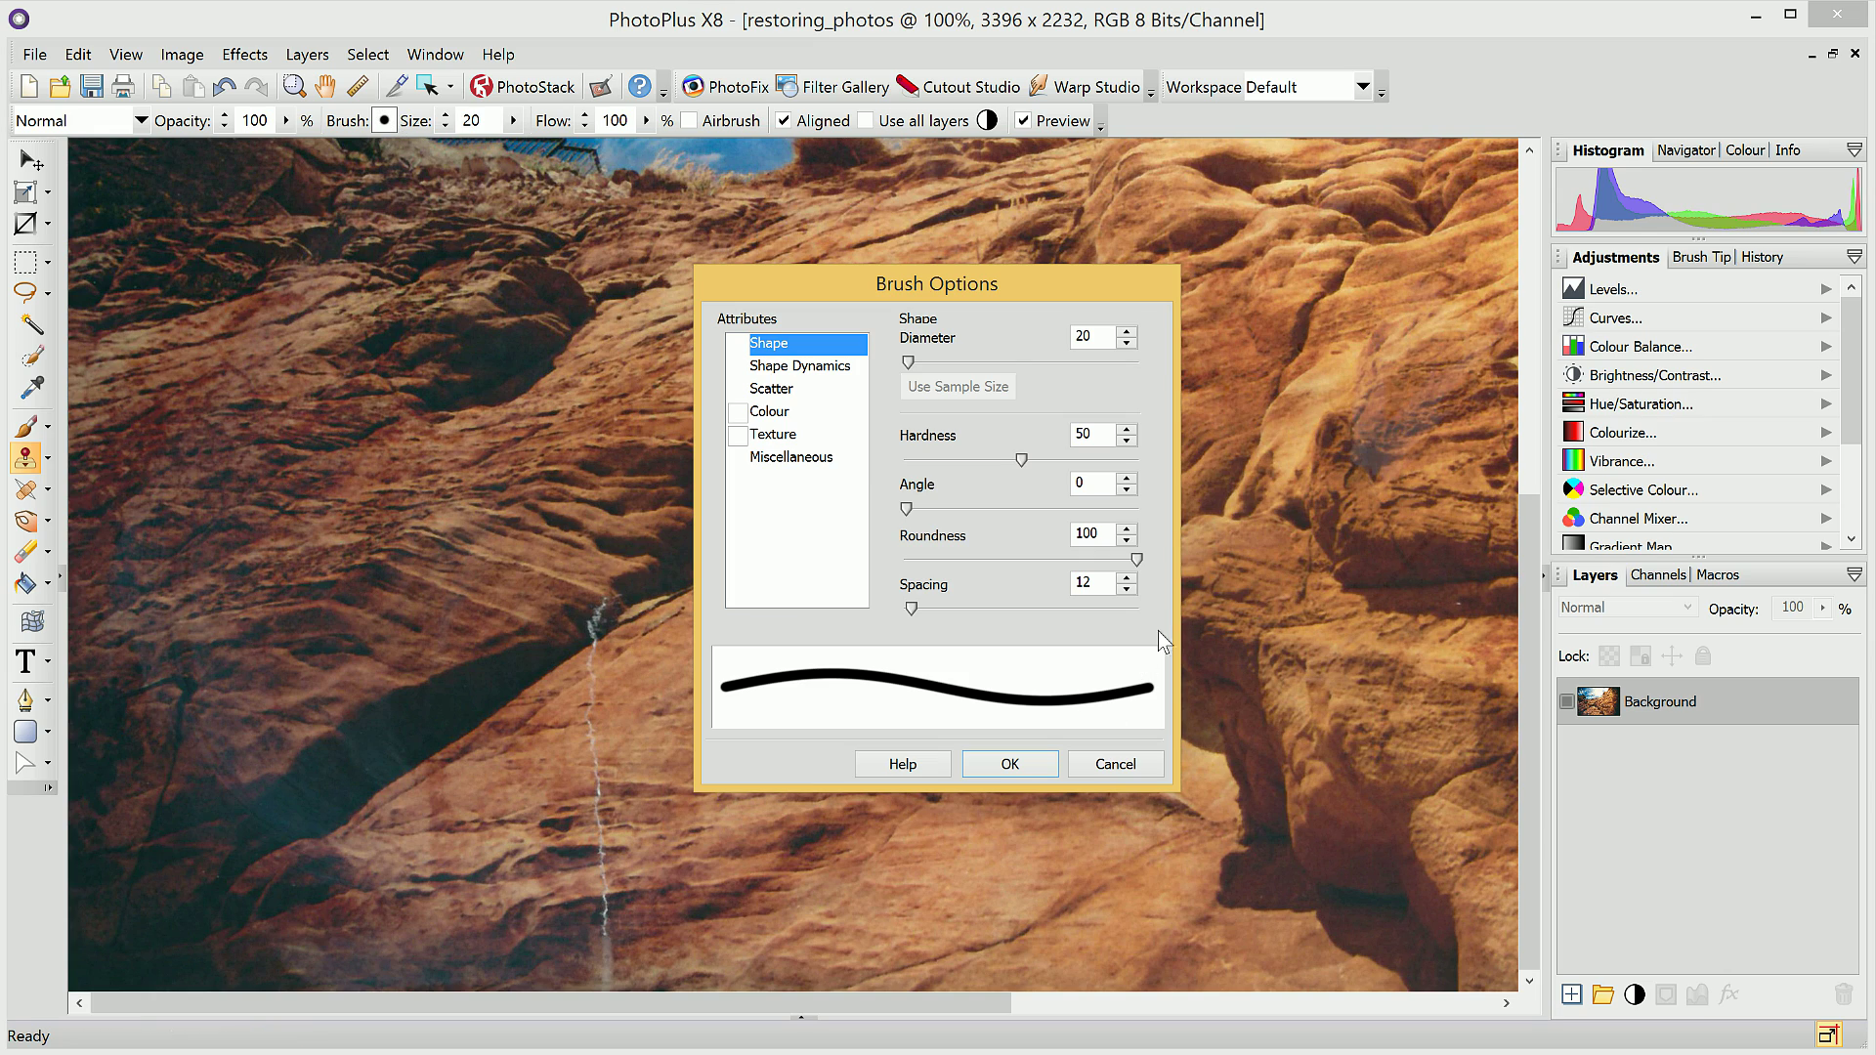
drag(1023, 468, 903, 477)
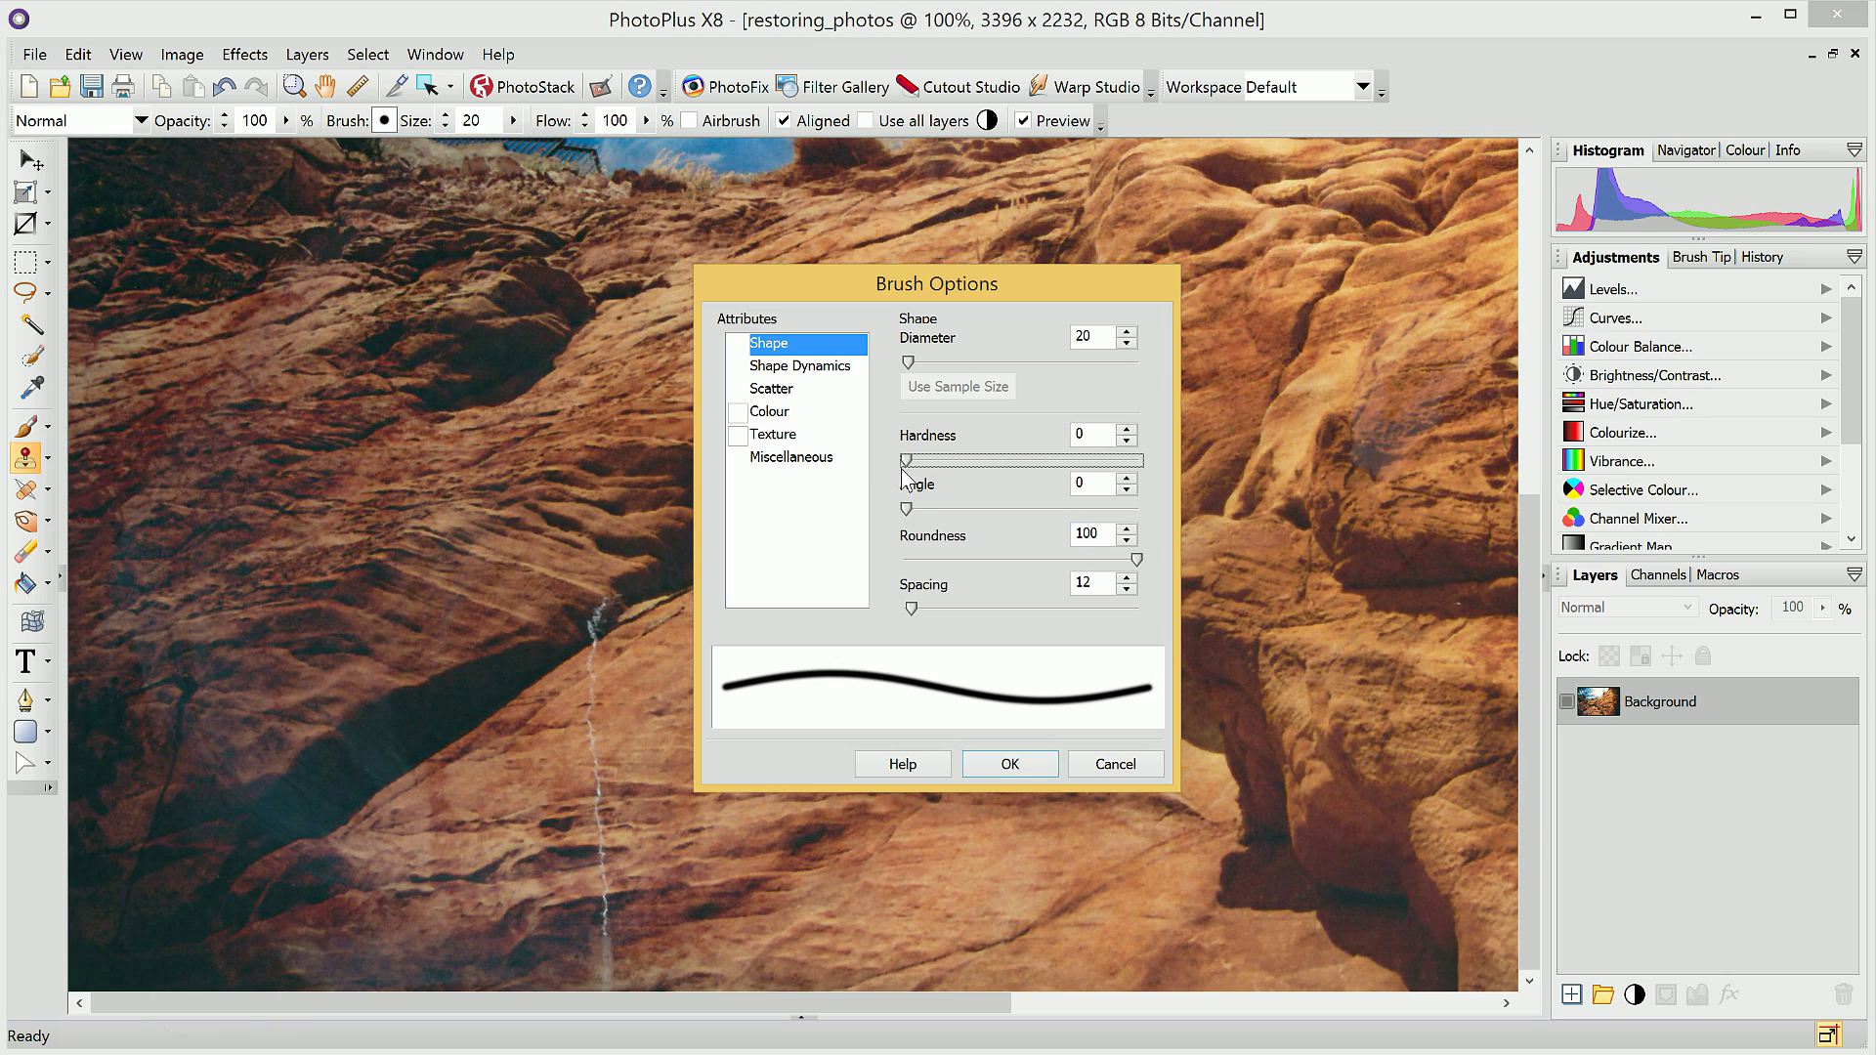
click(1003, 766)
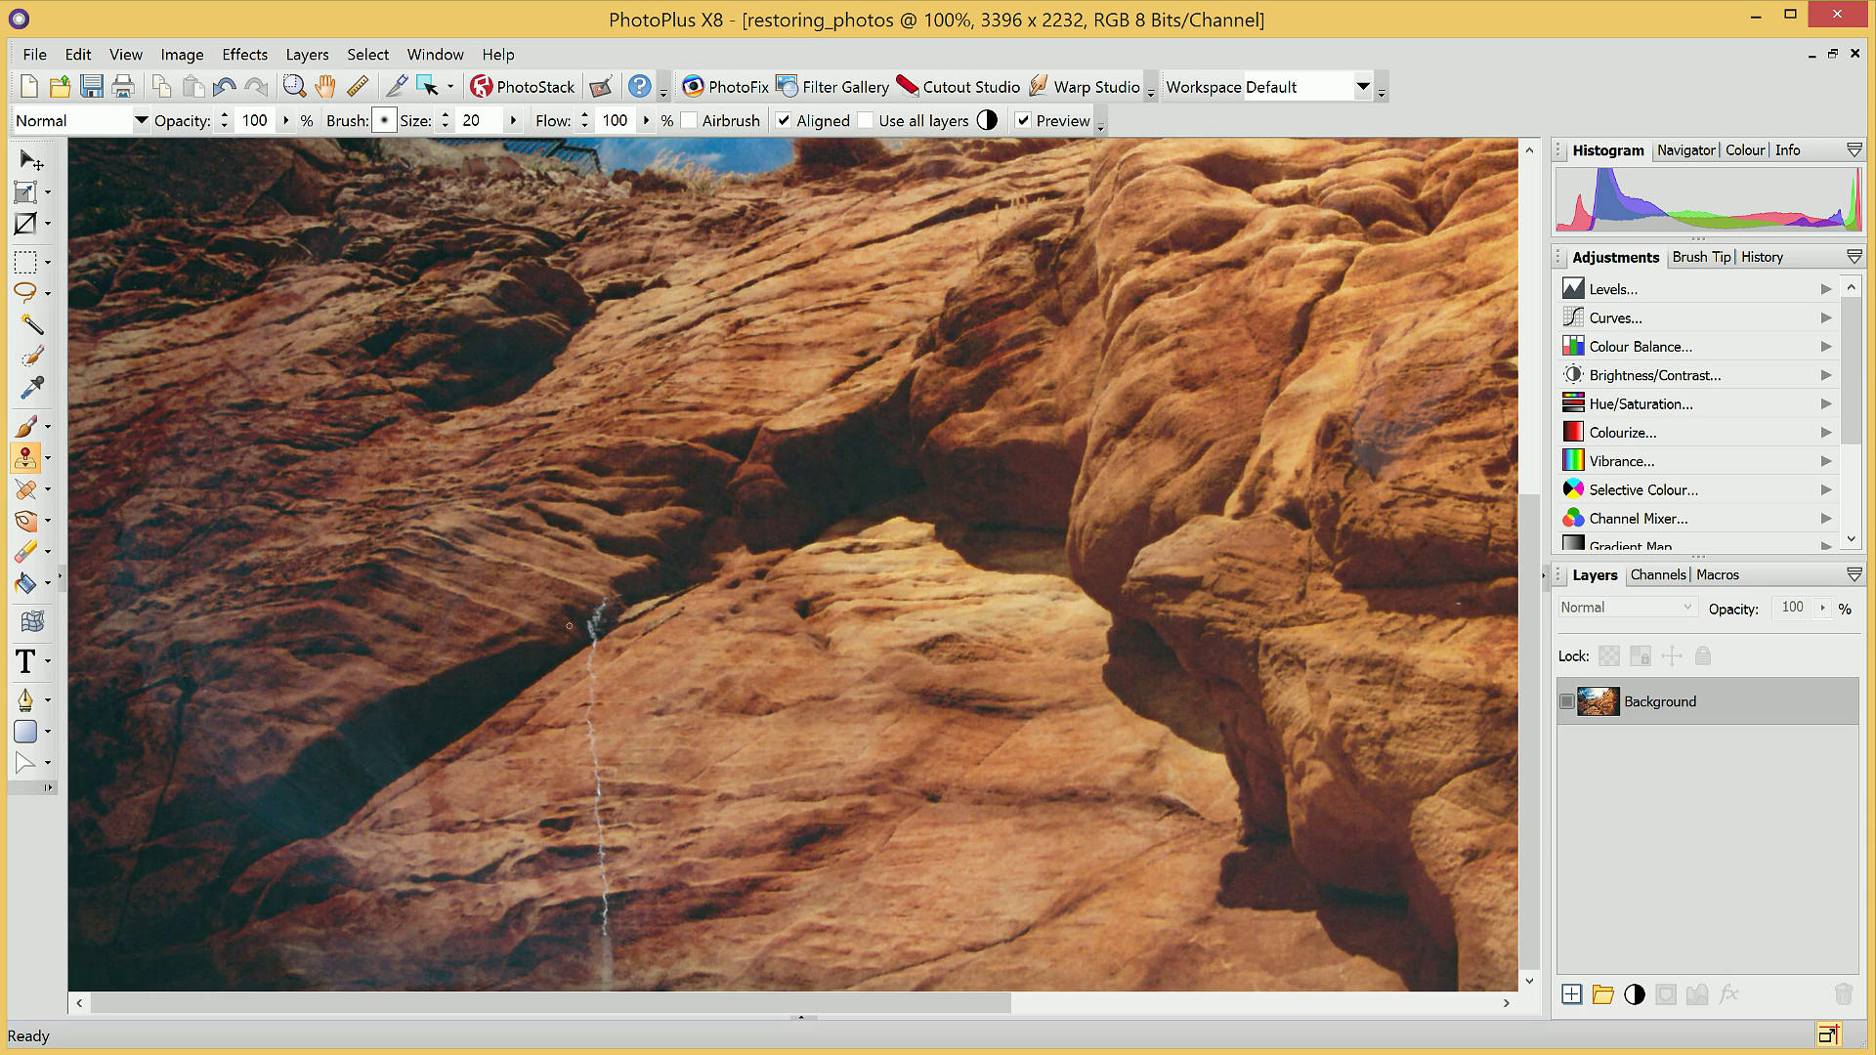
- Adjust the clone brush size to 120 to suit the width of the crack
drag(506, 123, 471, 144)
key(bracketright)
key(bracketright)
scroll(544, 684, up, 3)
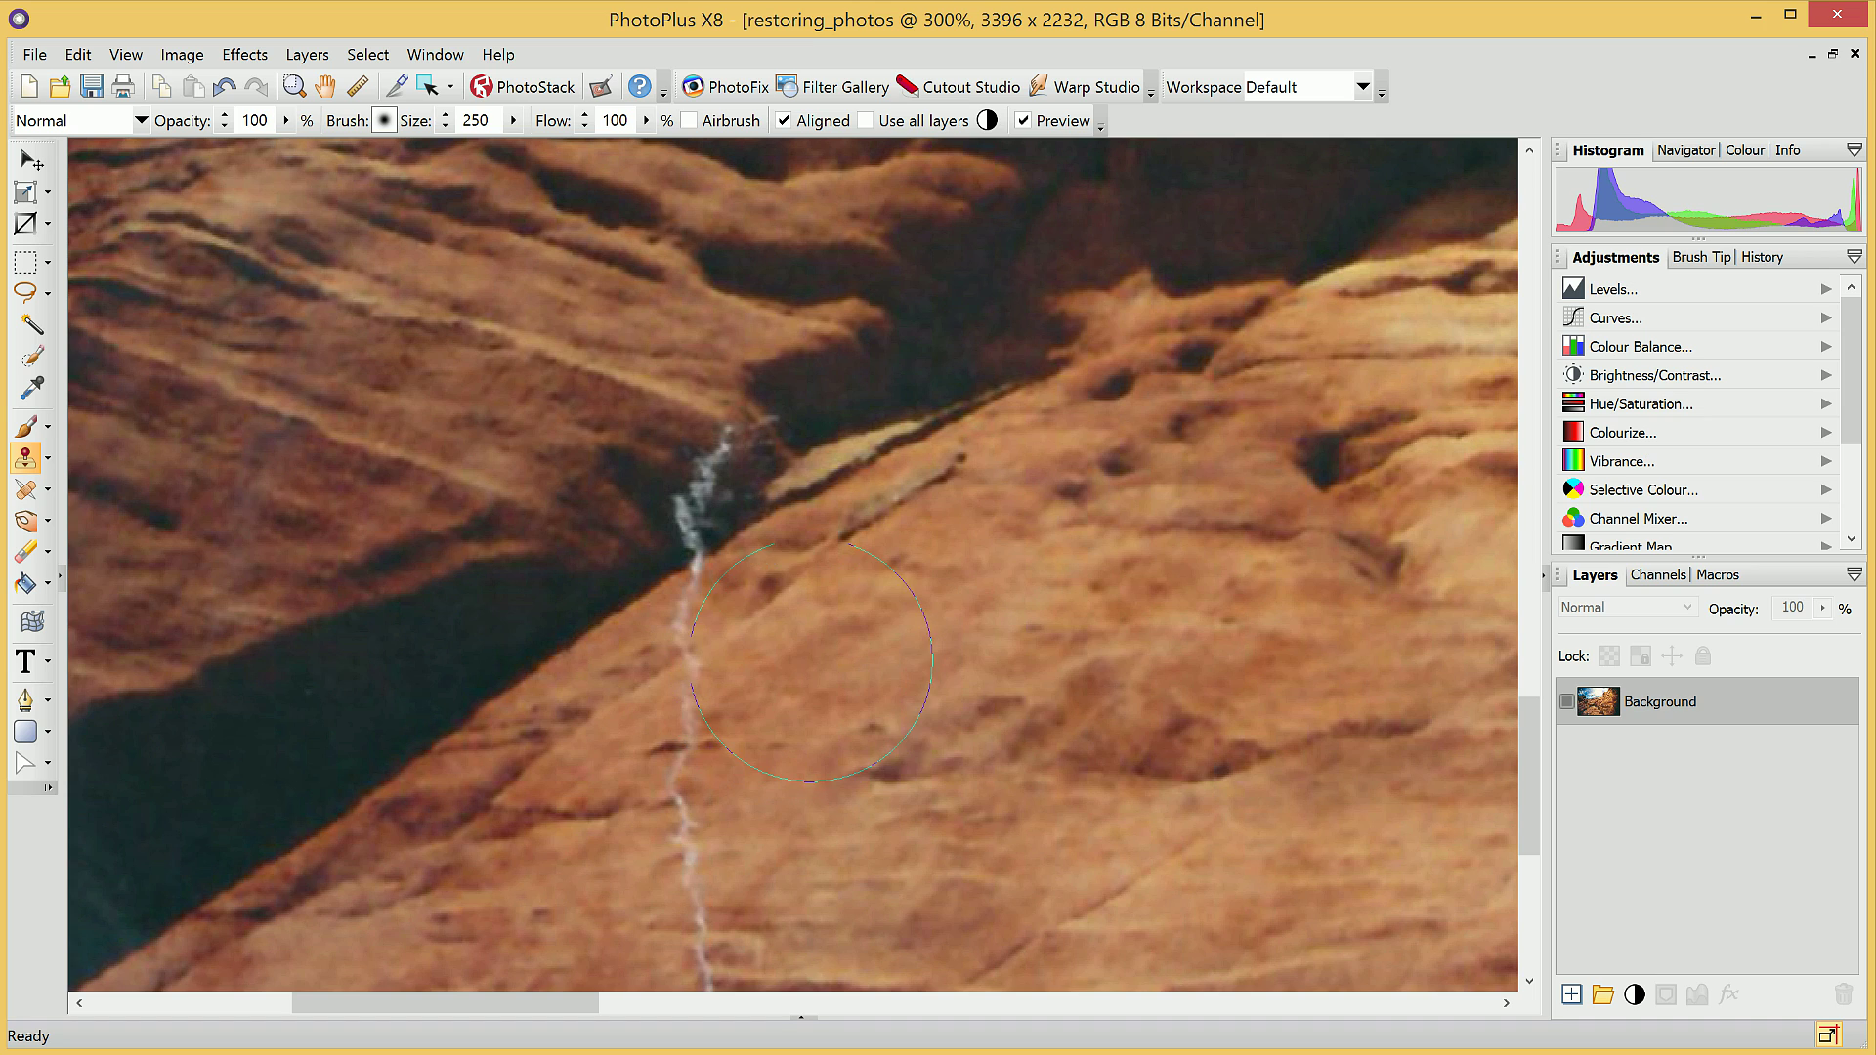
key([)
key([)
key([)
key([)
key([)
key([)
key([)
key([)
key([)
key([)
key(bracketleft)
- Clone nearby rock and shadow edge over the thick upper end of the white crack where it crosses the dark gap
key(alt)
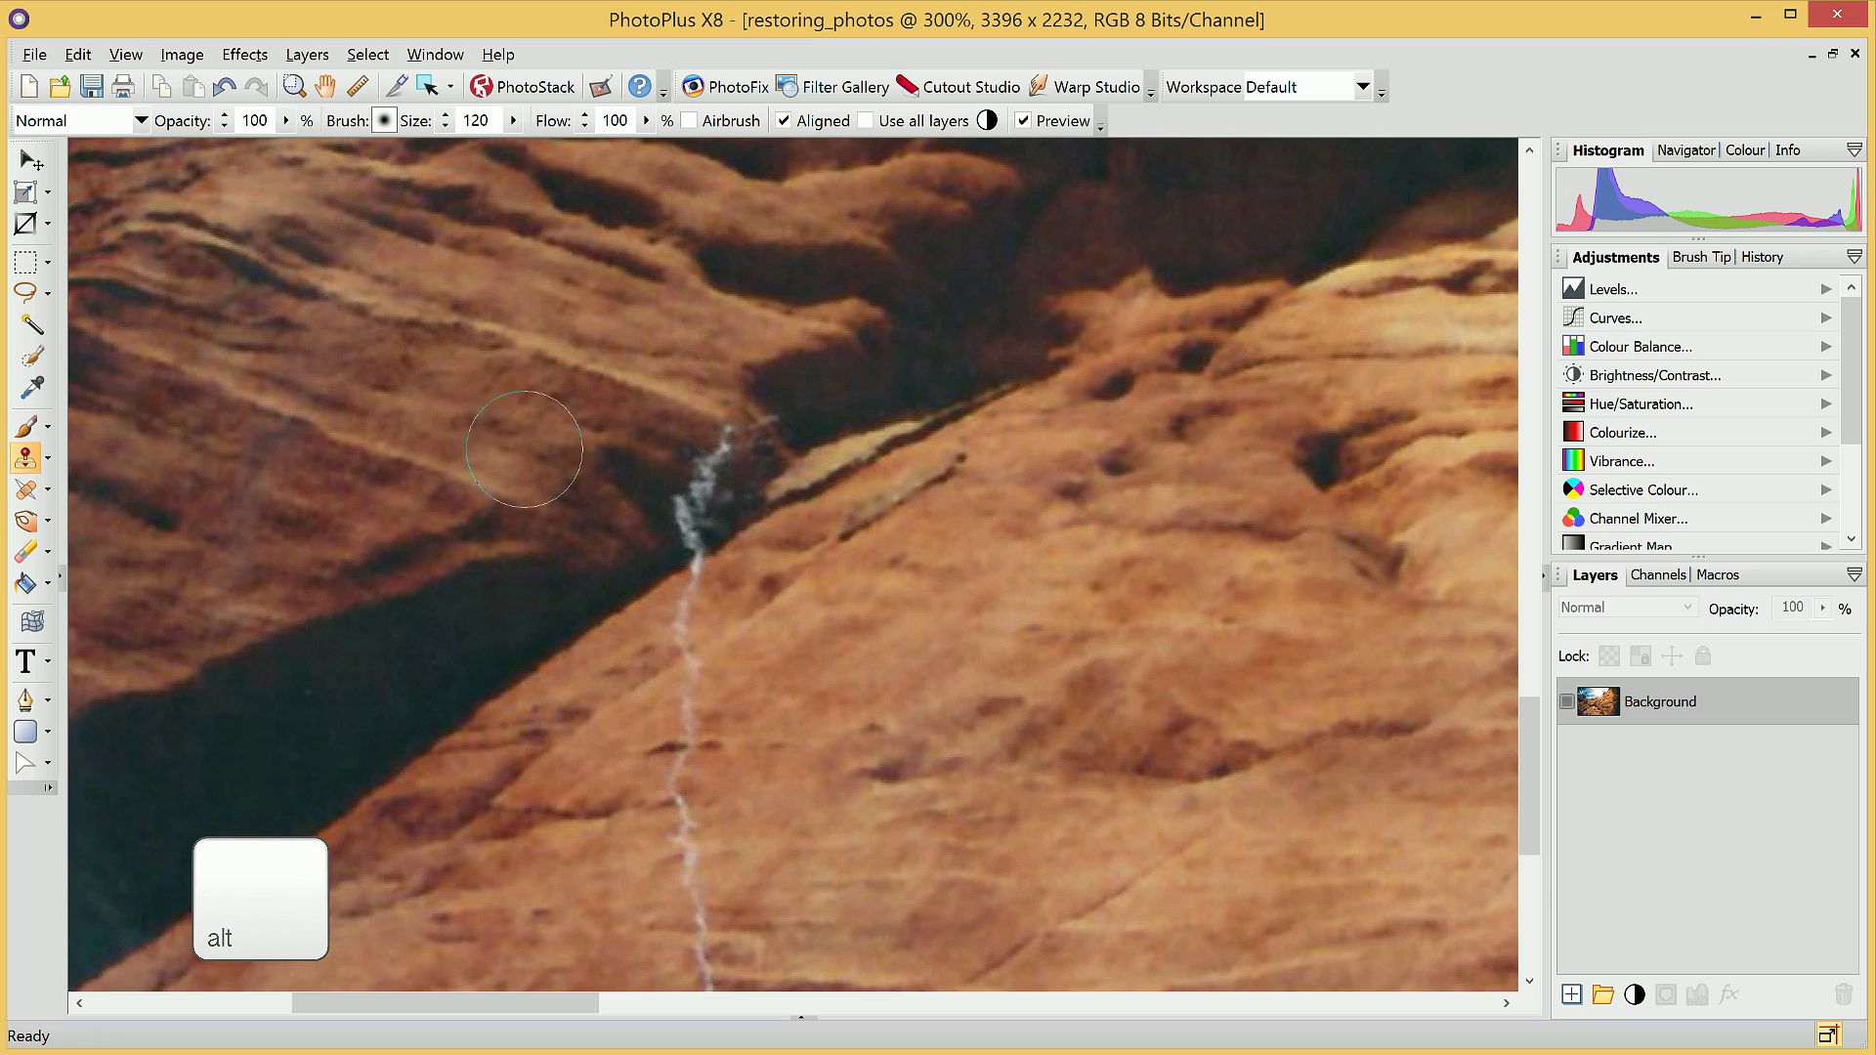
alt+click(524, 450)
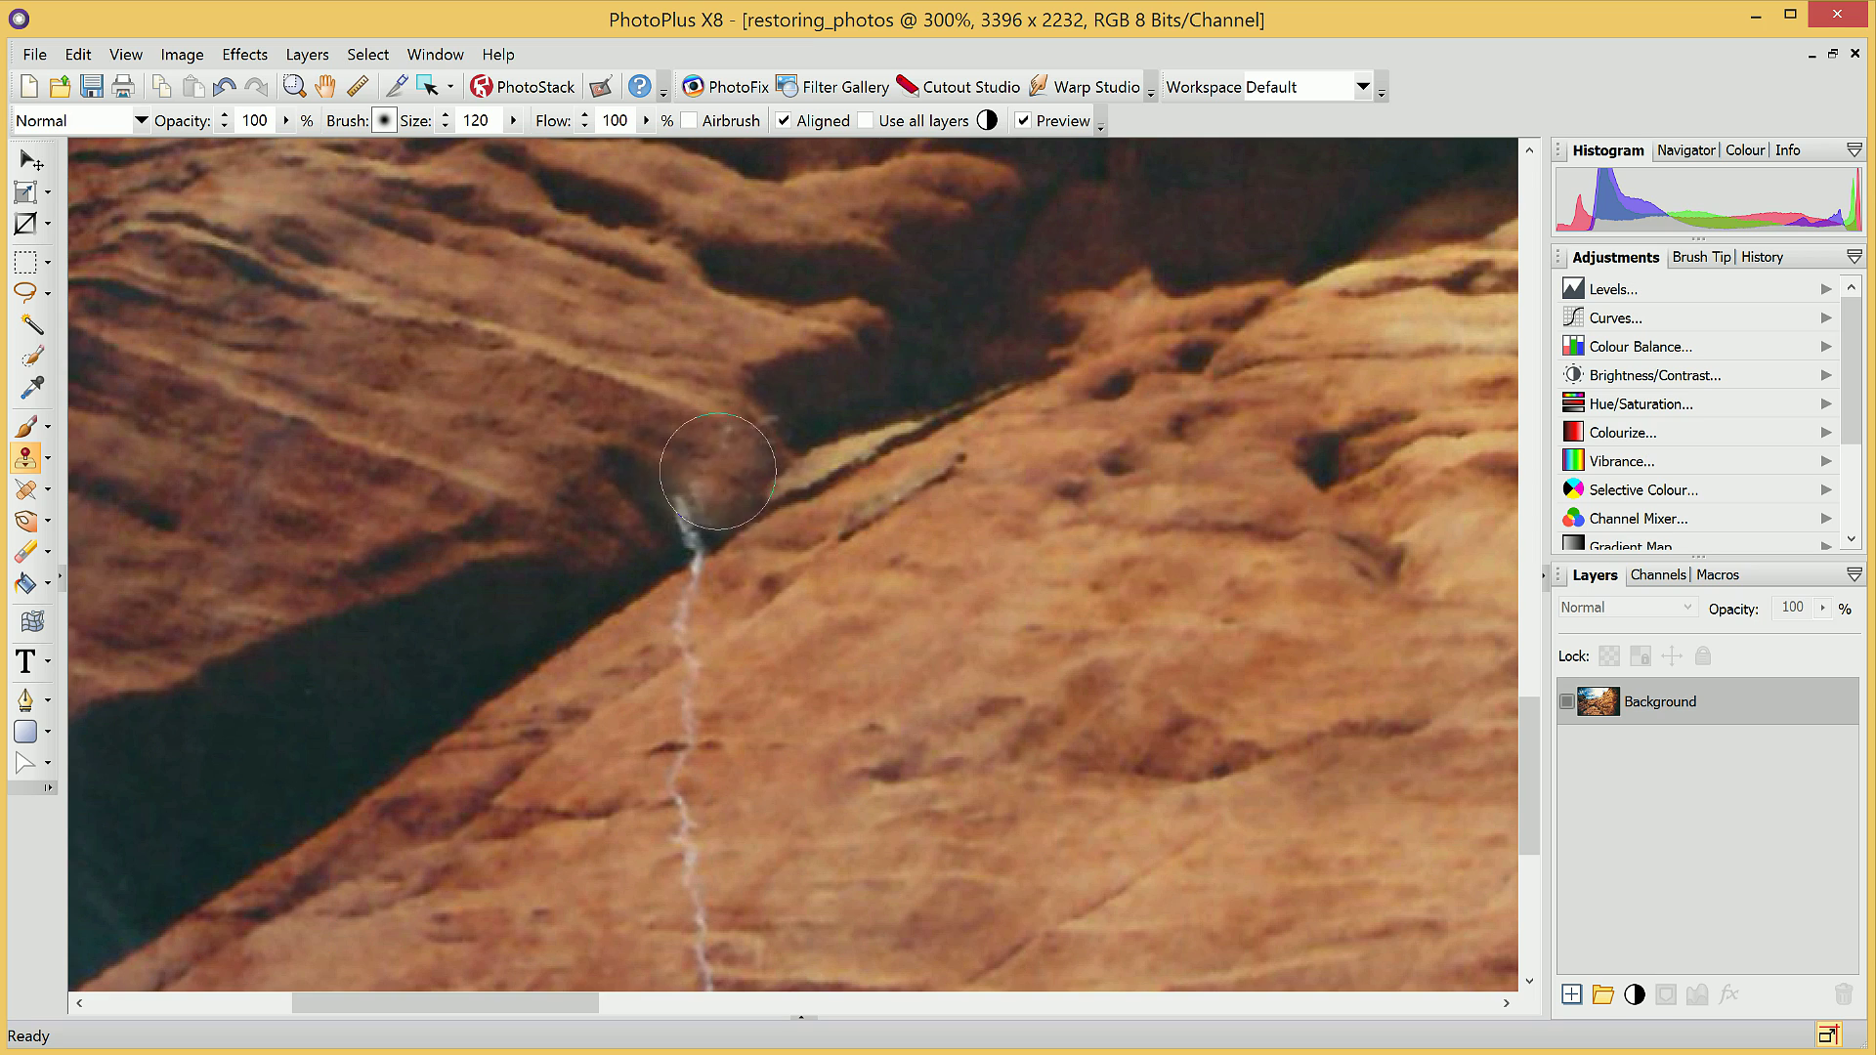
mouse_move(727, 475)
mouse_down()
mouse_move(705, 465)
mouse_move(754, 449)
mouse_move(712, 450)
mouse_up()
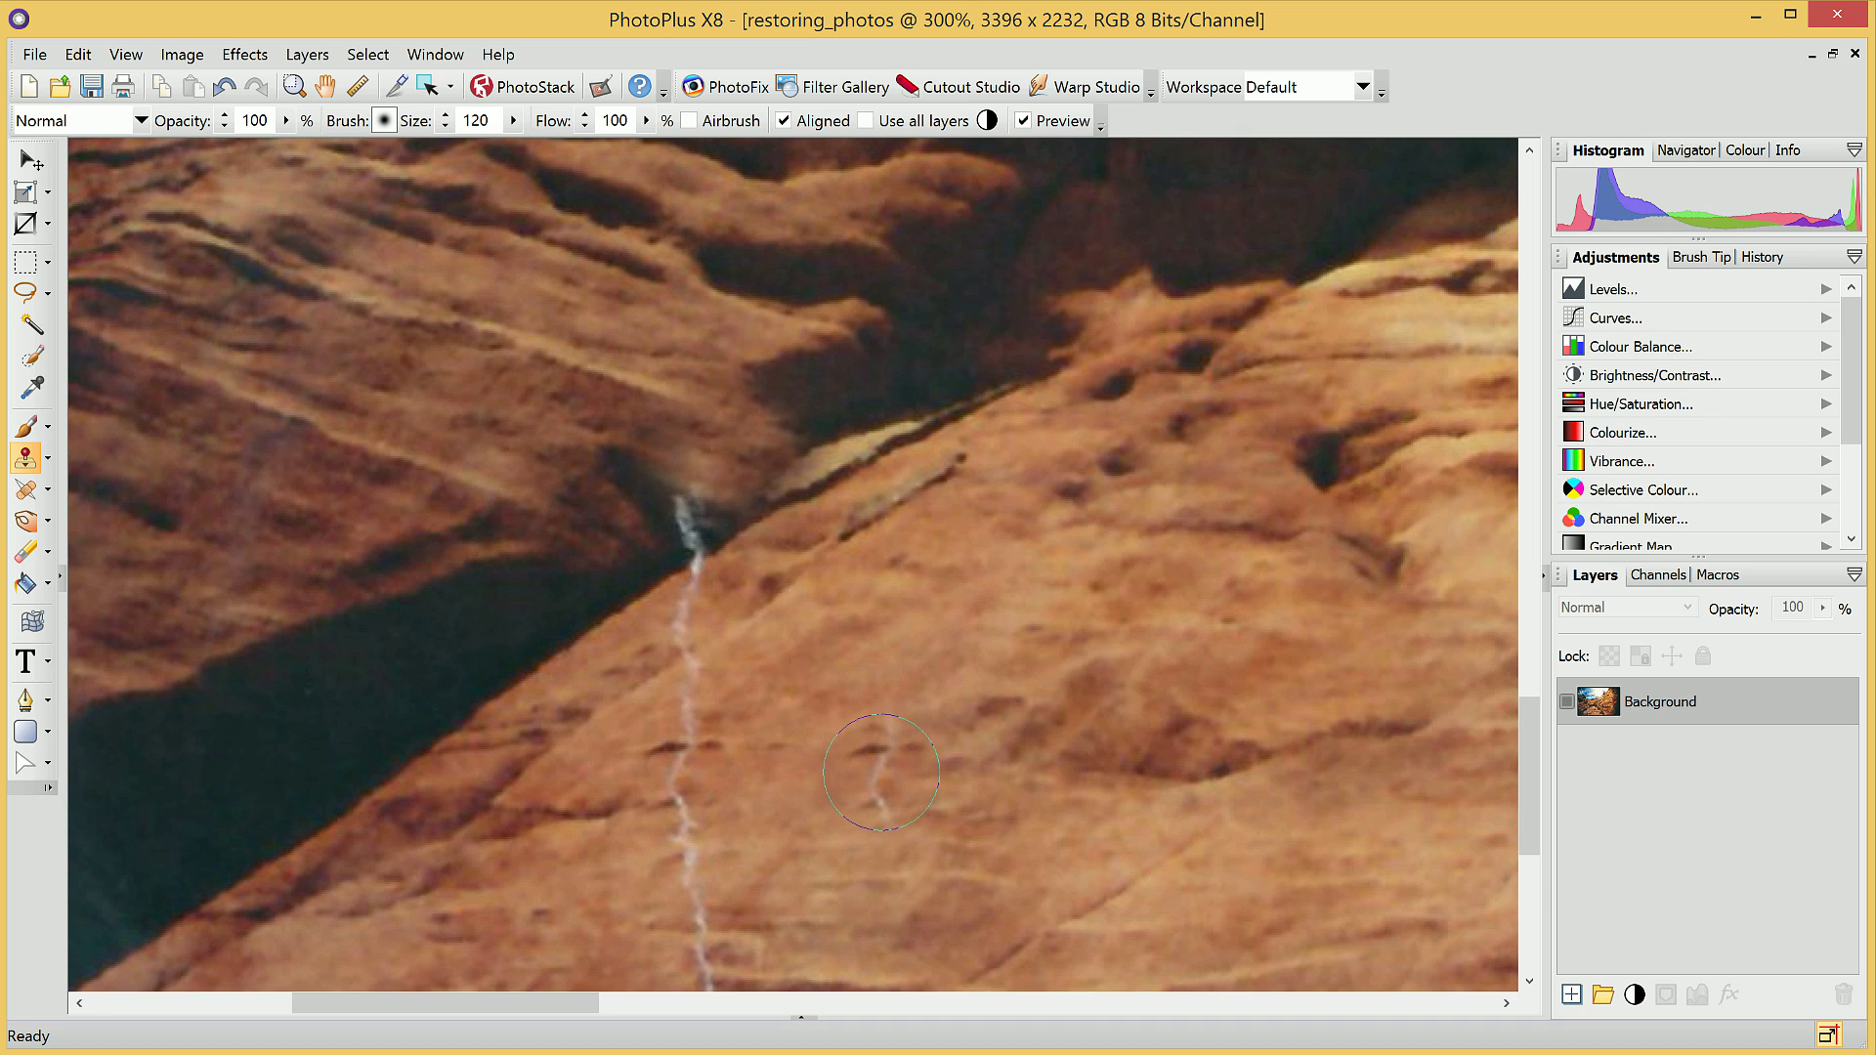
click(881, 772)
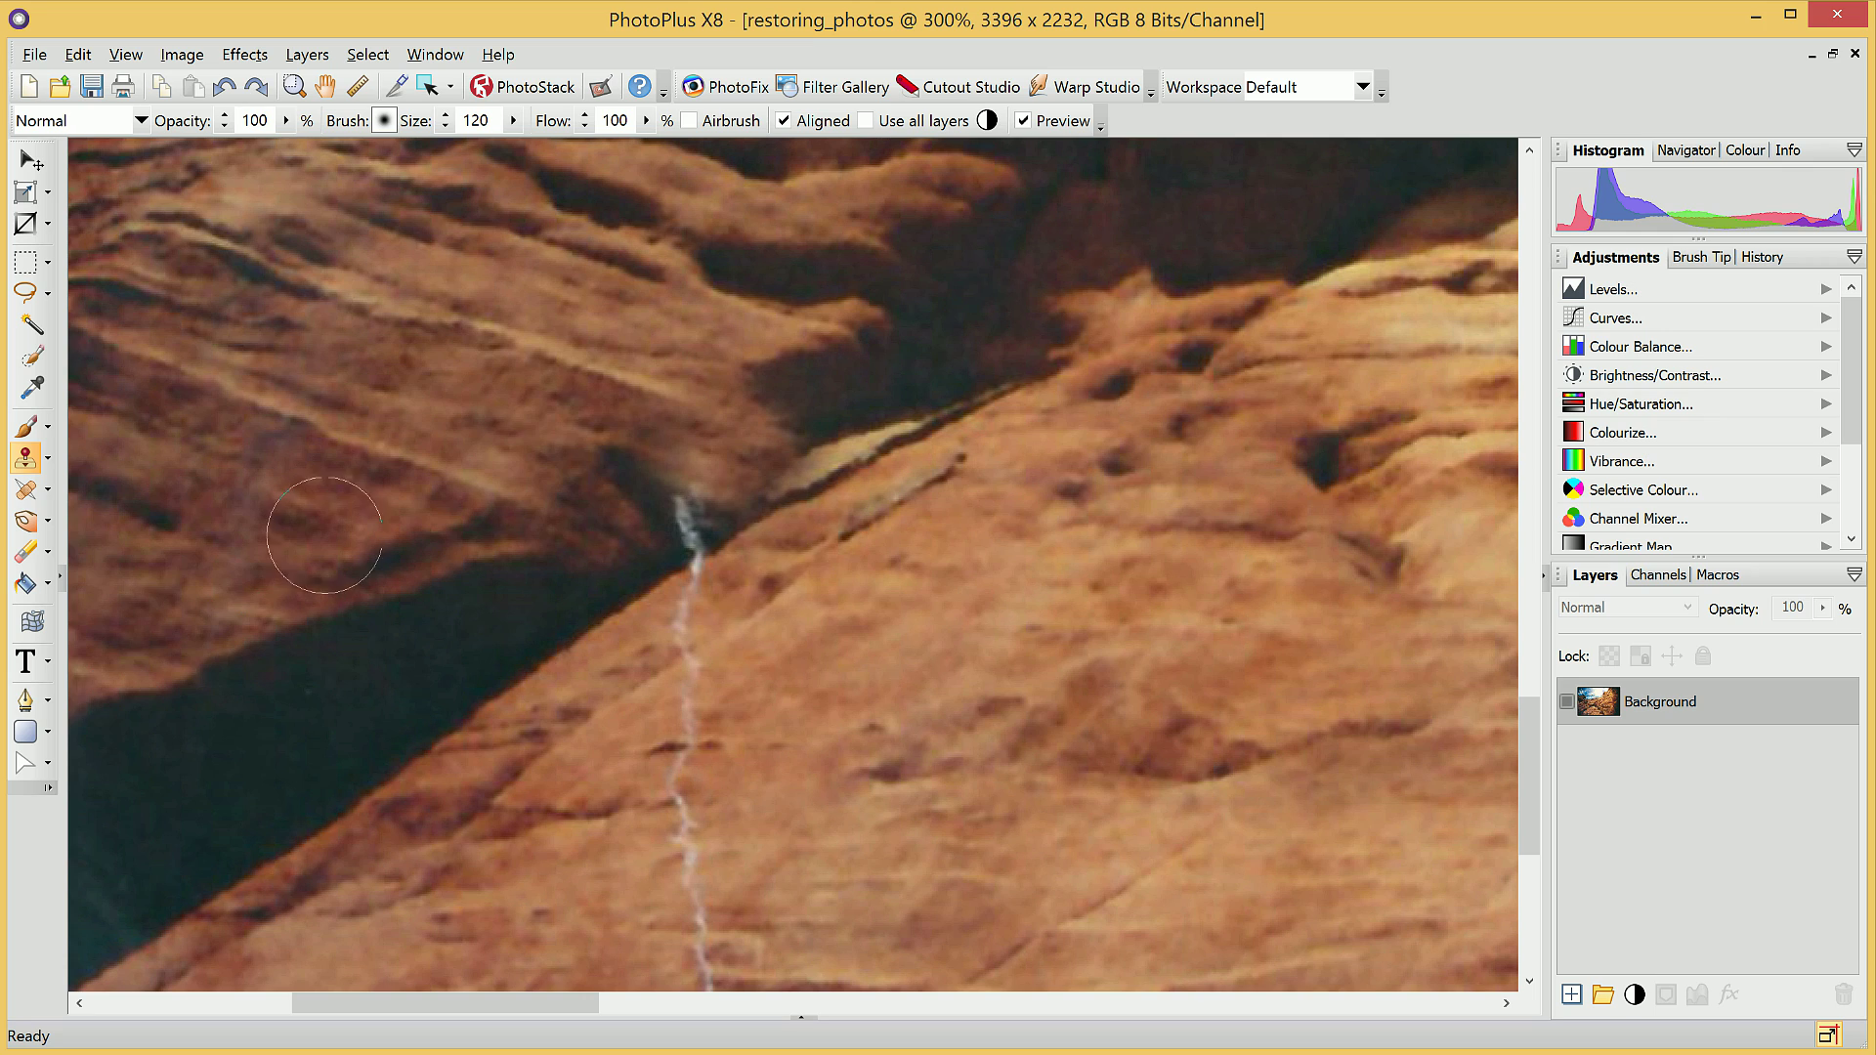
alt+click(336, 527)
drag(616, 530, 698, 535)
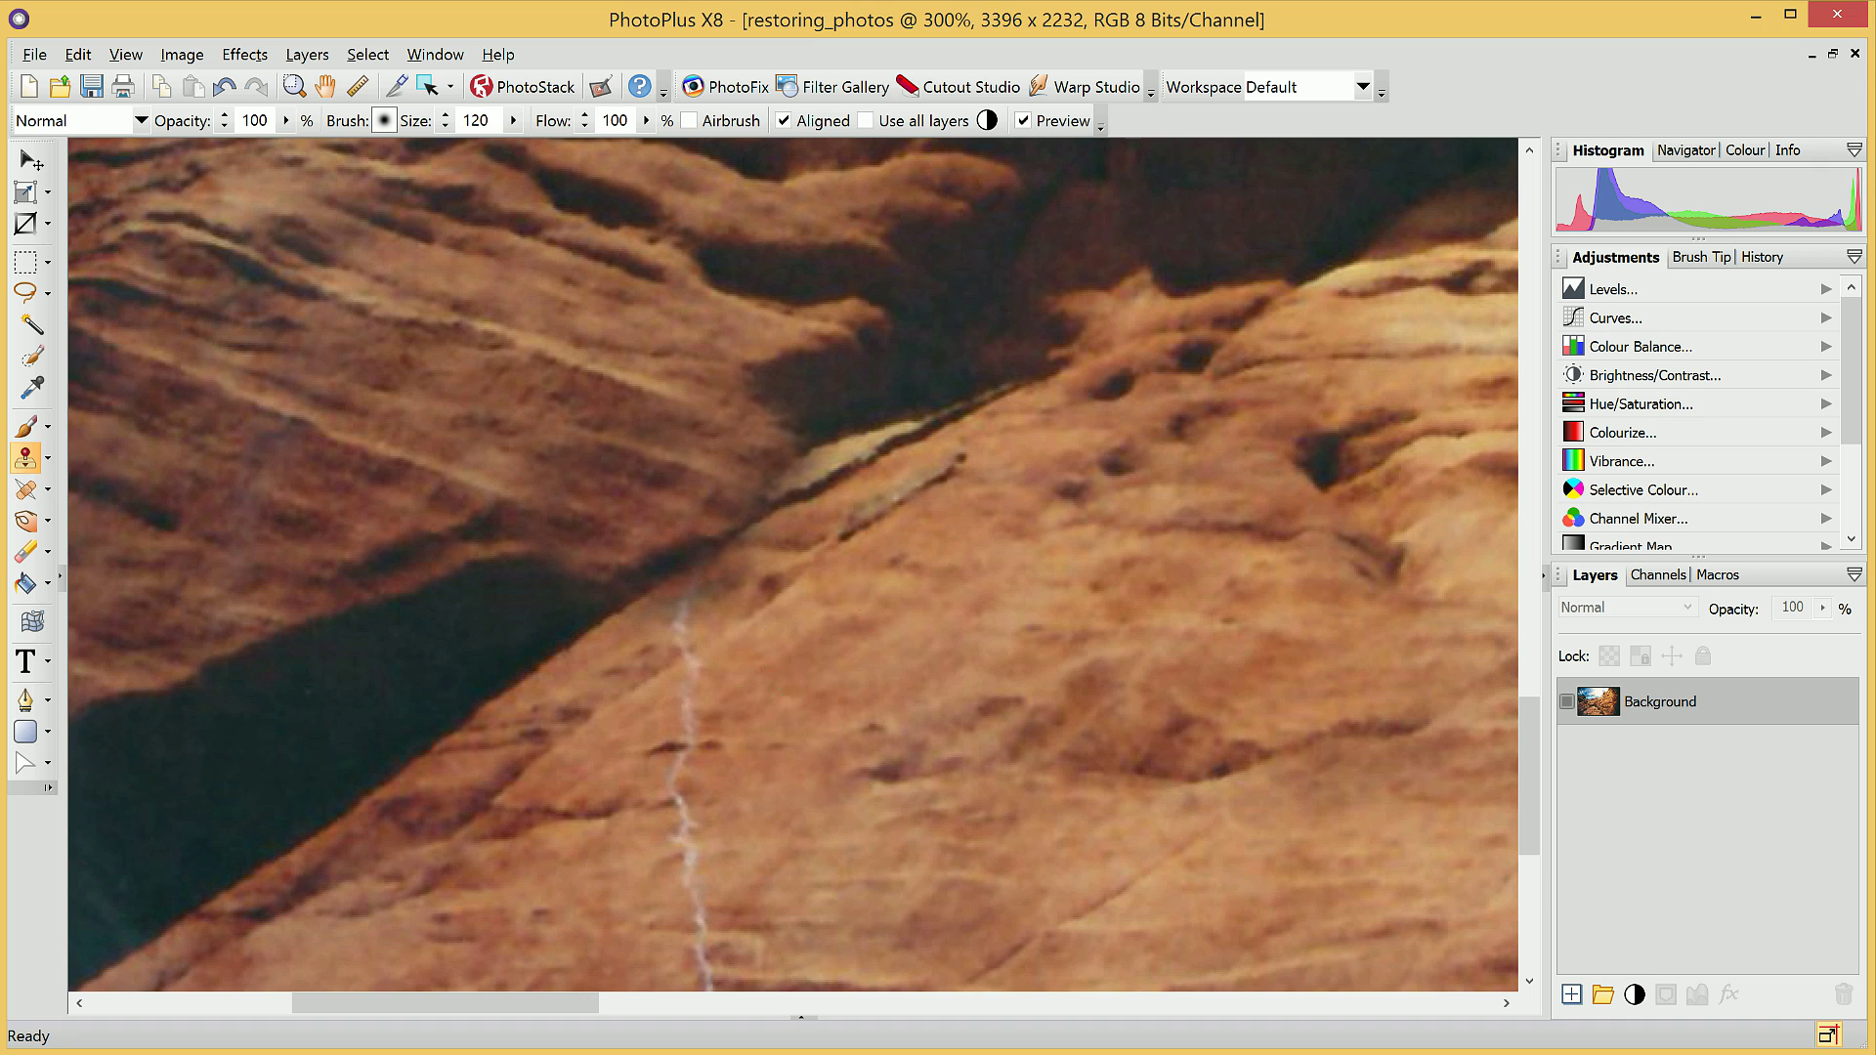
- Sample clean sunlit rock beside the crack and clone it over the upper stretch below the shadow edge
alt+click(812, 591)
drag(709, 604, 694, 604)
drag(1530, 699, 1539, 794)
alt+click(788, 384)
drag(684, 385, 689, 383)
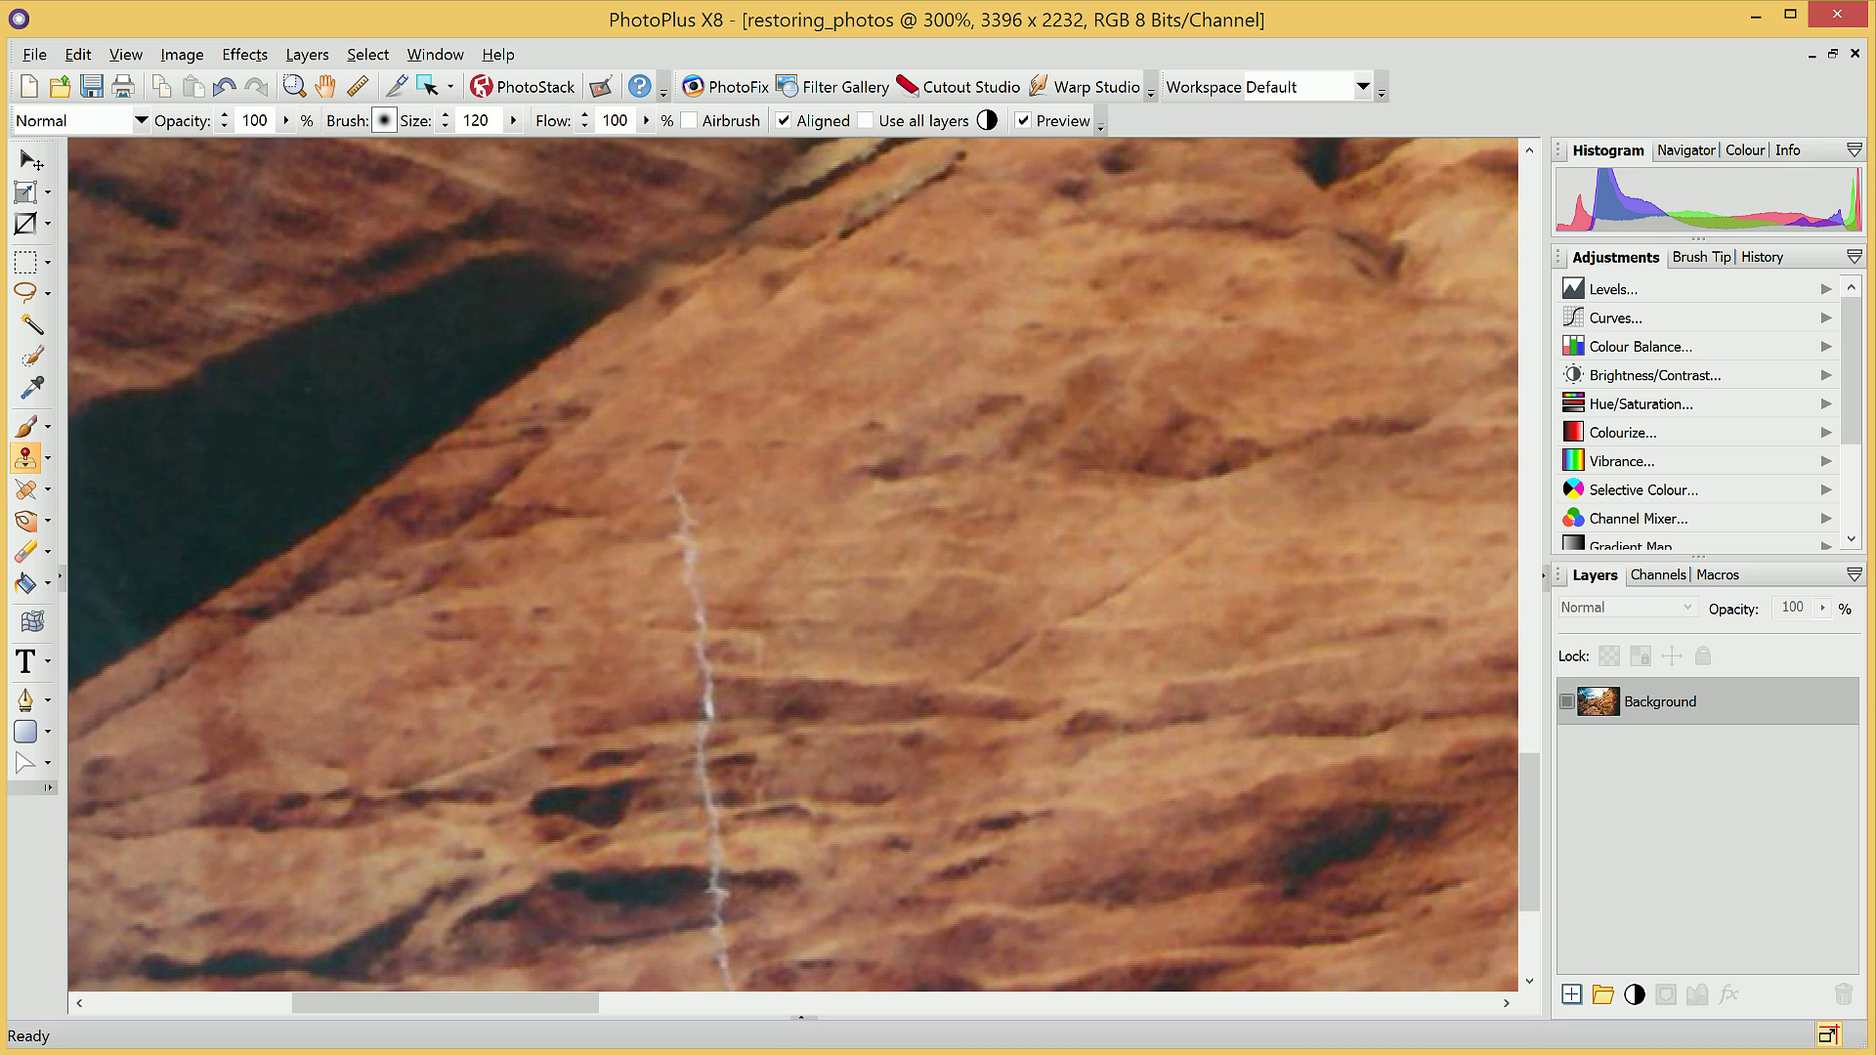
drag(682, 430, 686, 439)
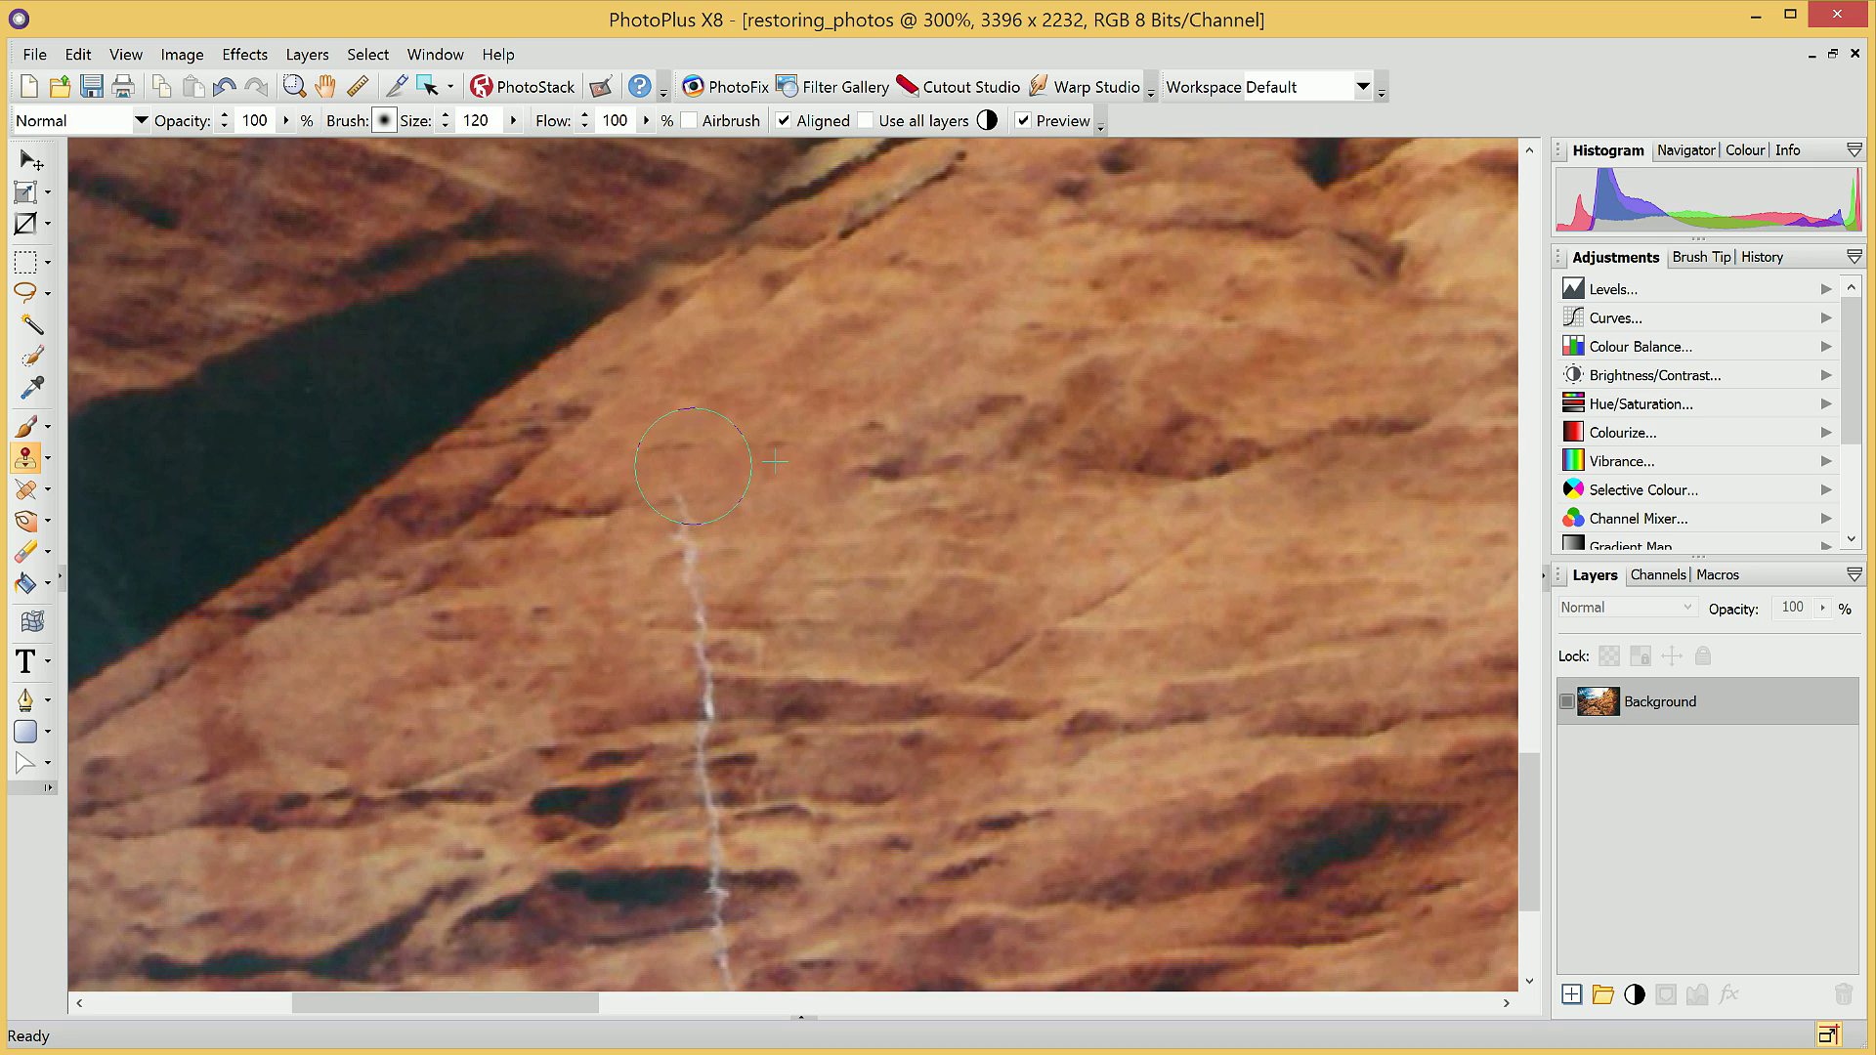
drag(1530, 800, 1535, 838)
click(689, 373)
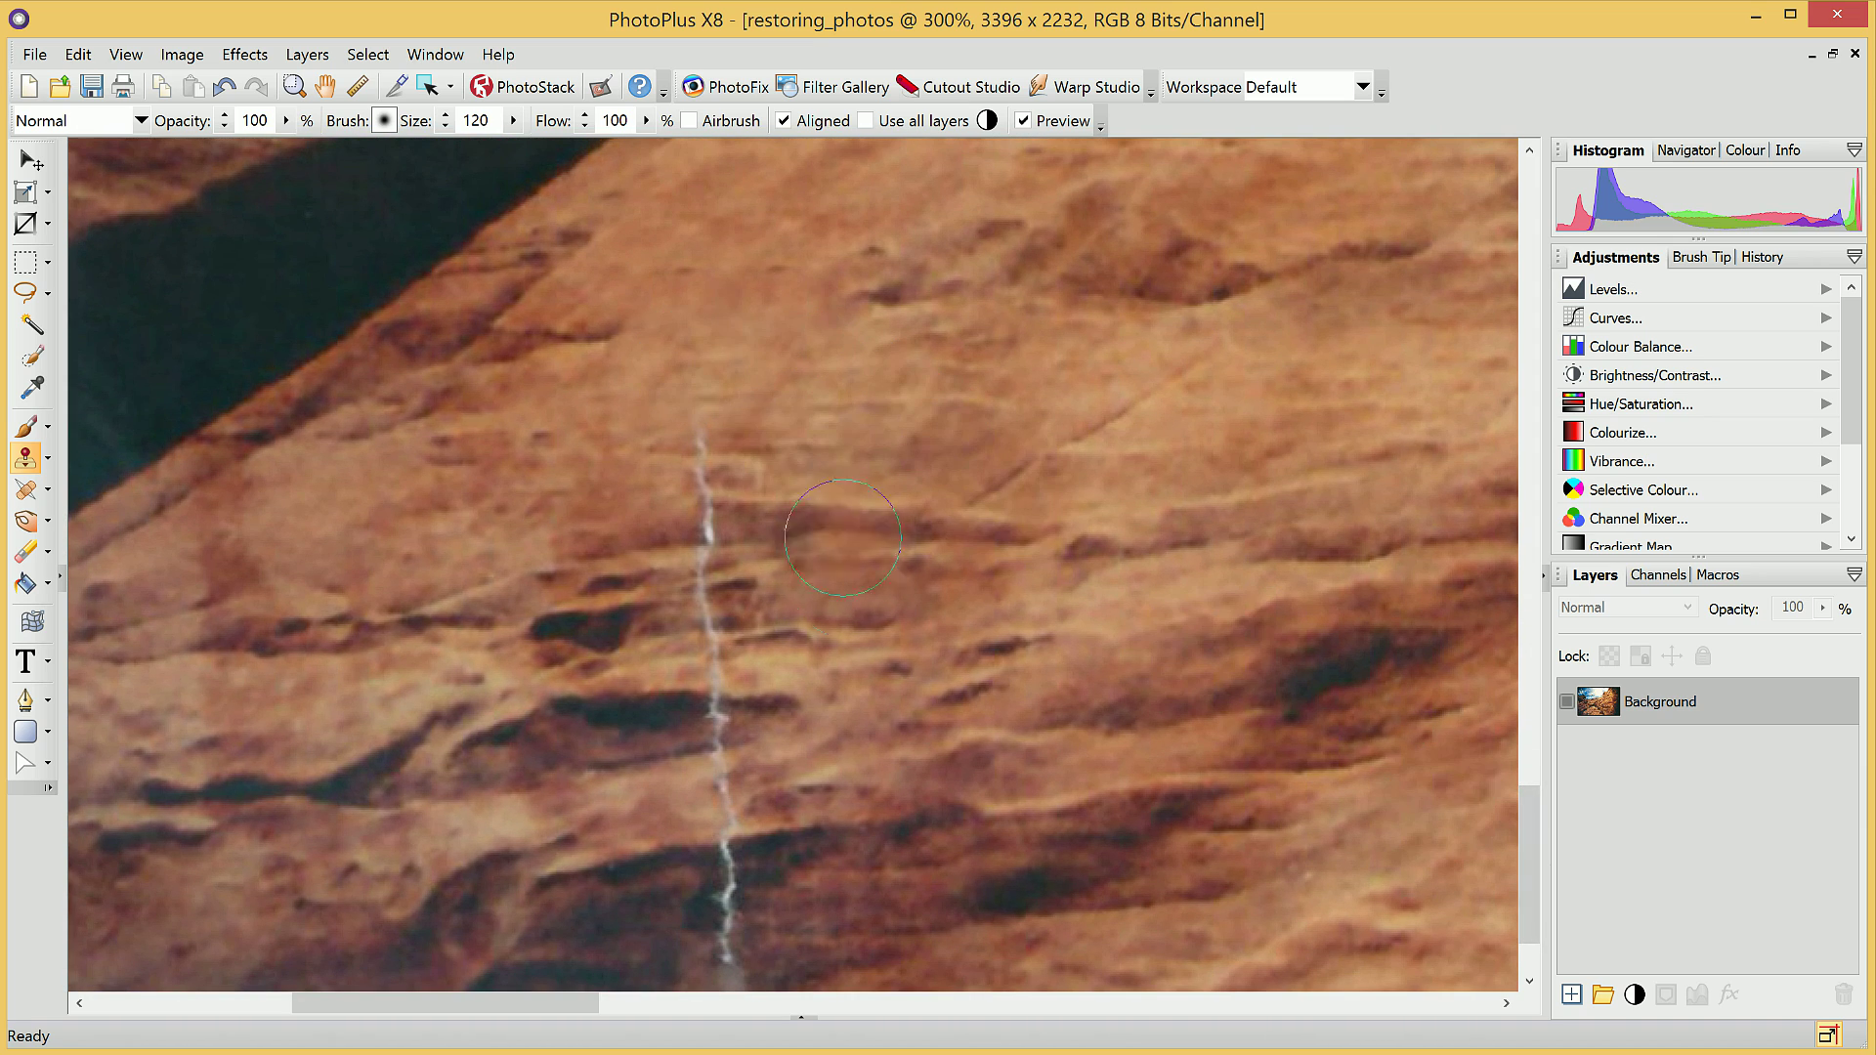
- Clone rock sampled from both sides over the middle stretch of the crack, matching the dark horizontal ledge
click(703, 449)
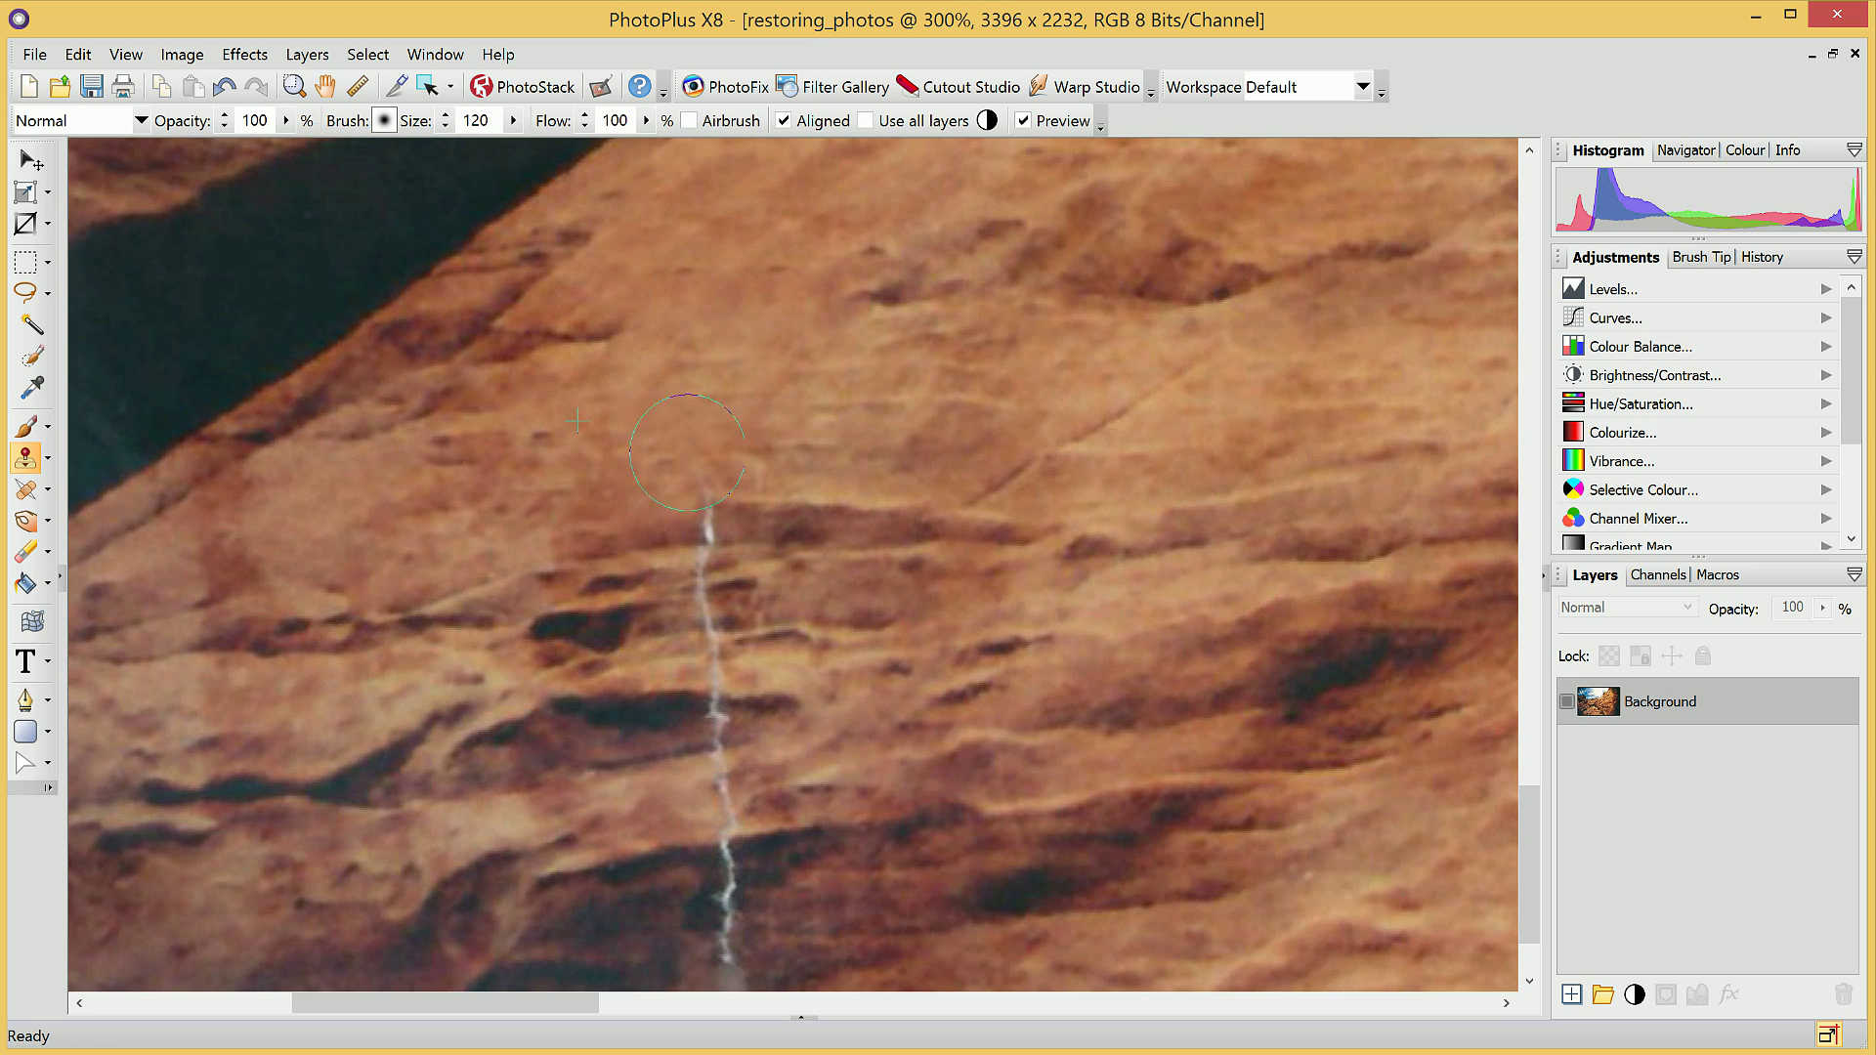
alt+click(811, 491)
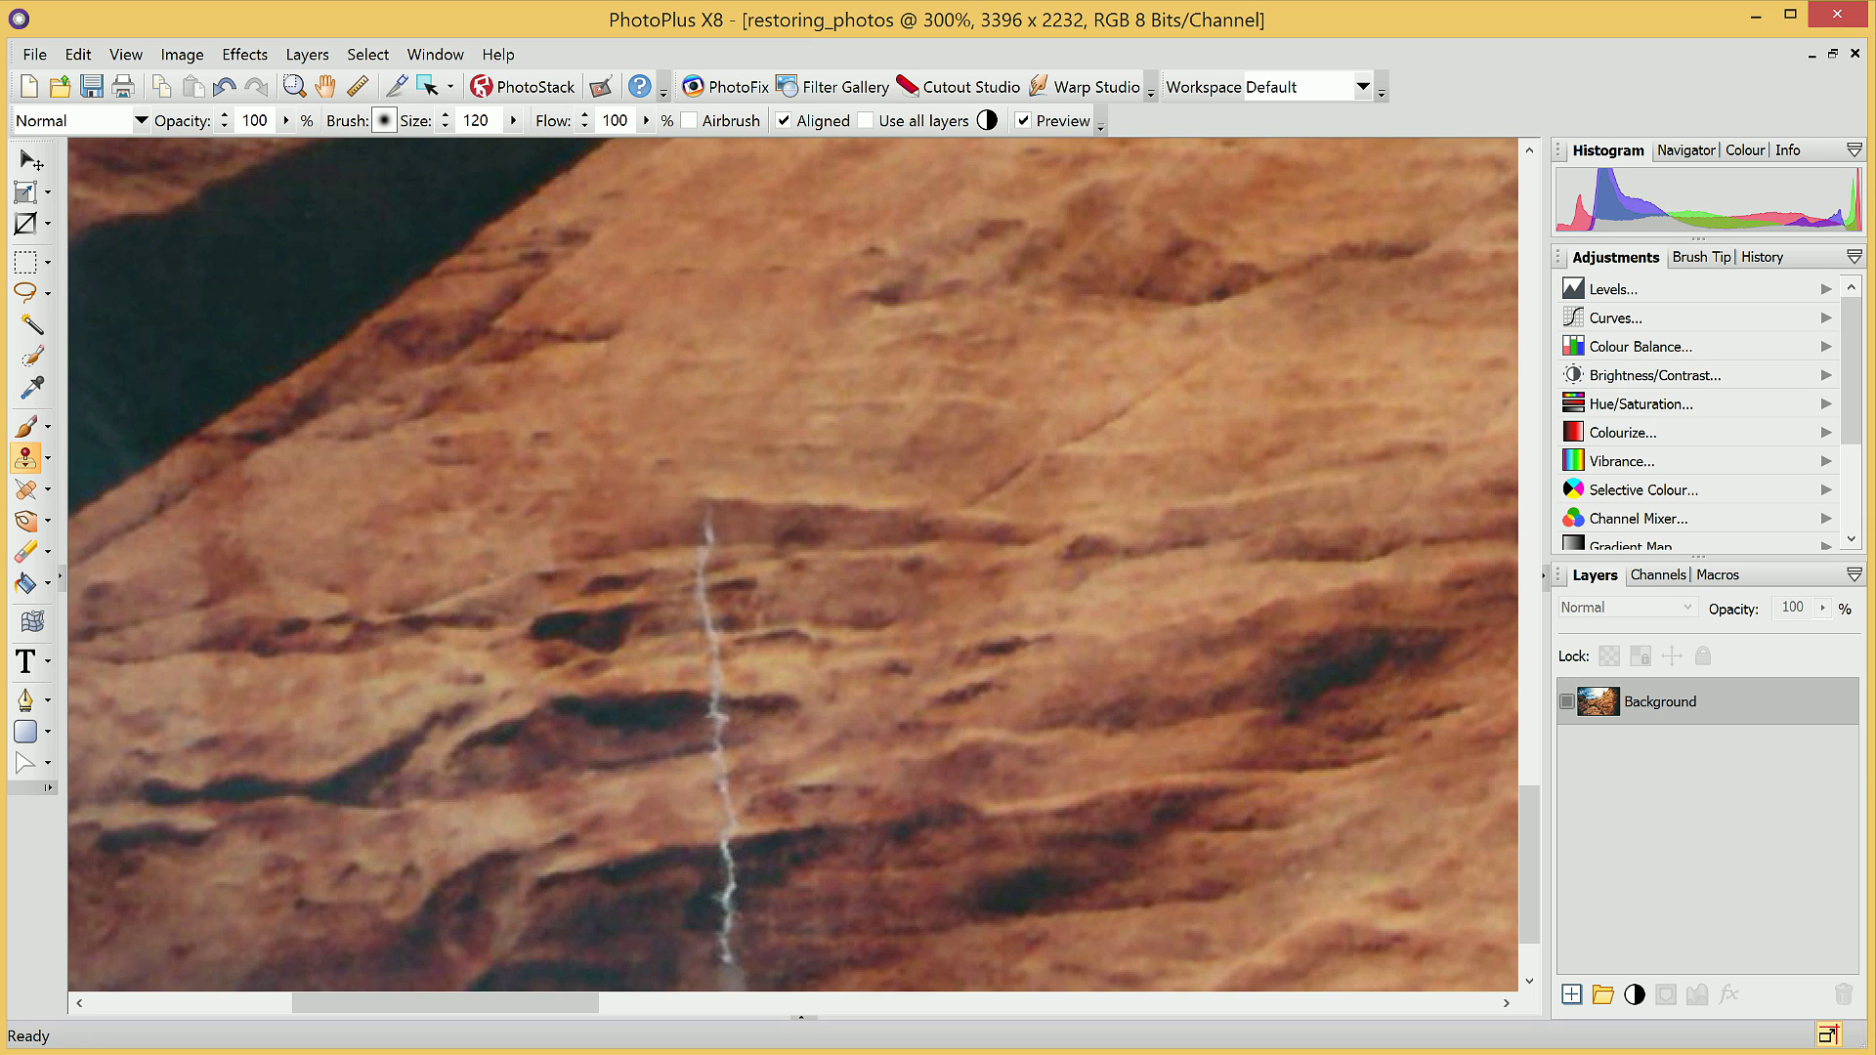
drag(710, 484, 705, 504)
alt+click(612, 573)
click(709, 569)
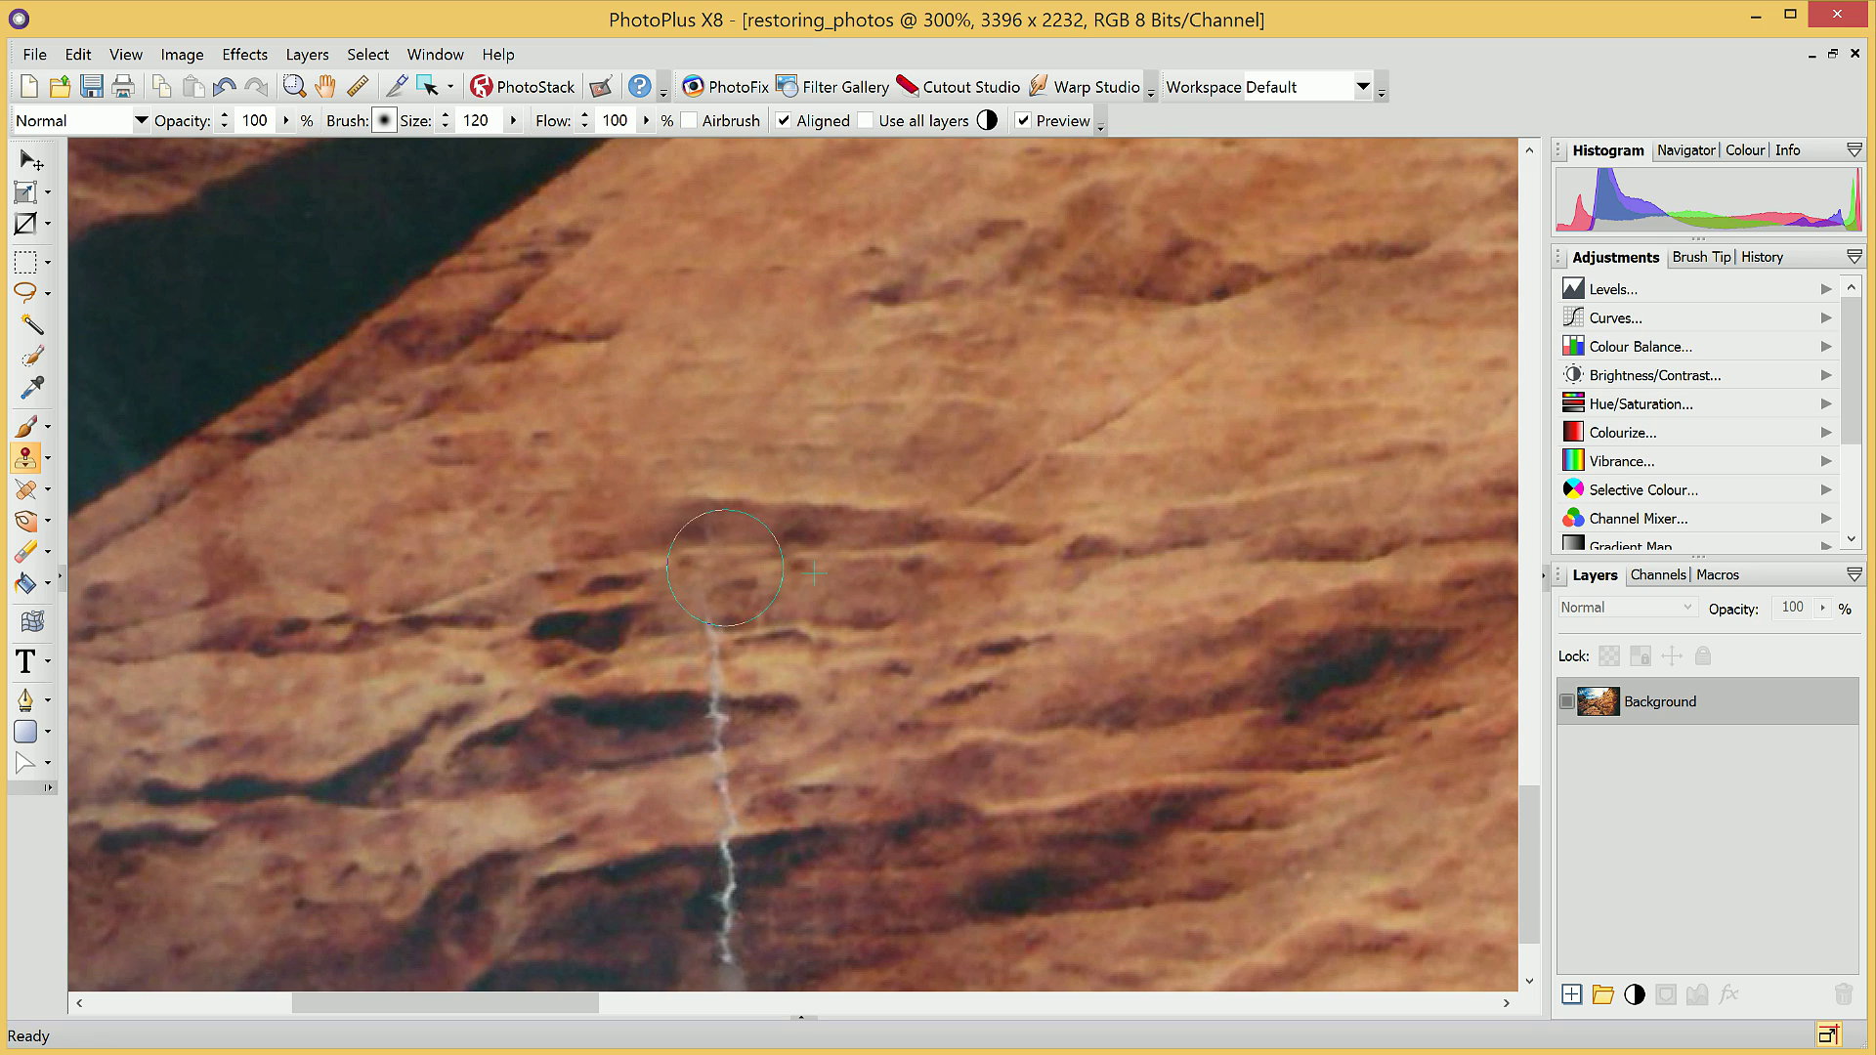
- Try cloning dark crevice texture over the next stretch of the crack and undo the last clone stroke
drag(1538, 820, 1528, 858)
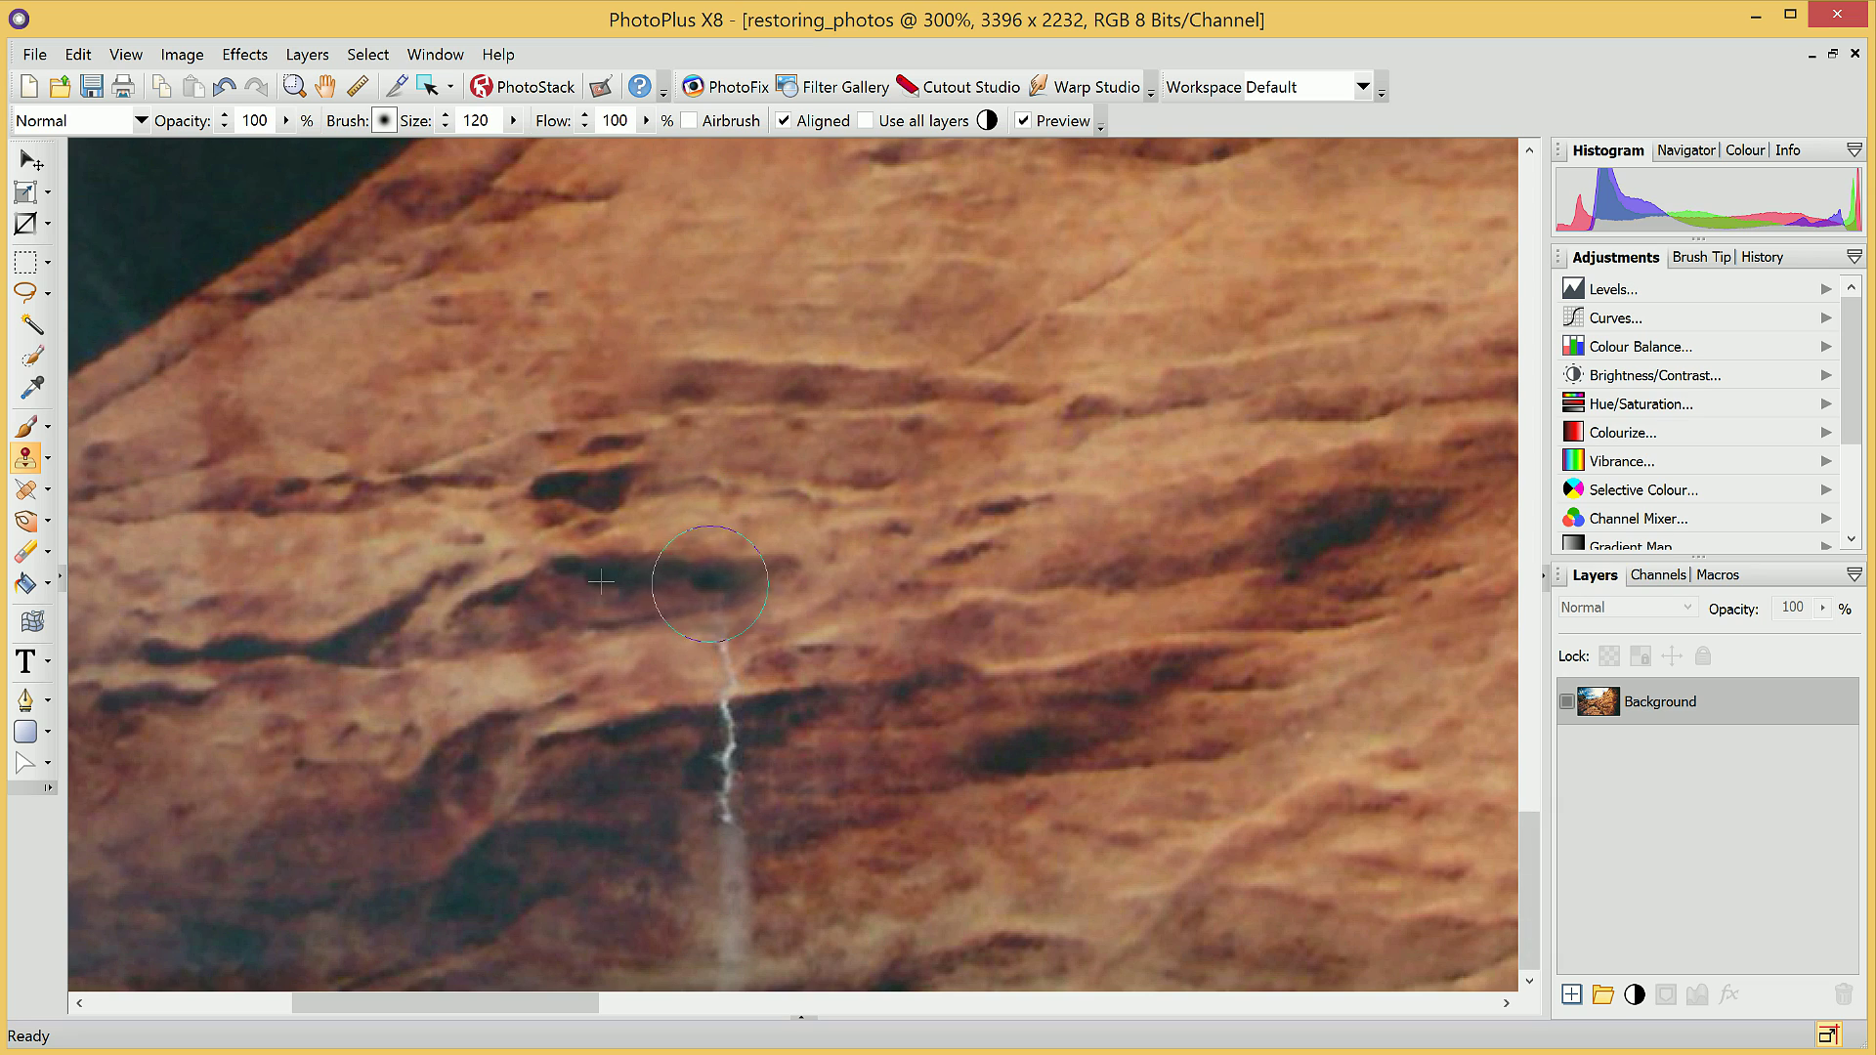
drag(720, 588, 670, 585)
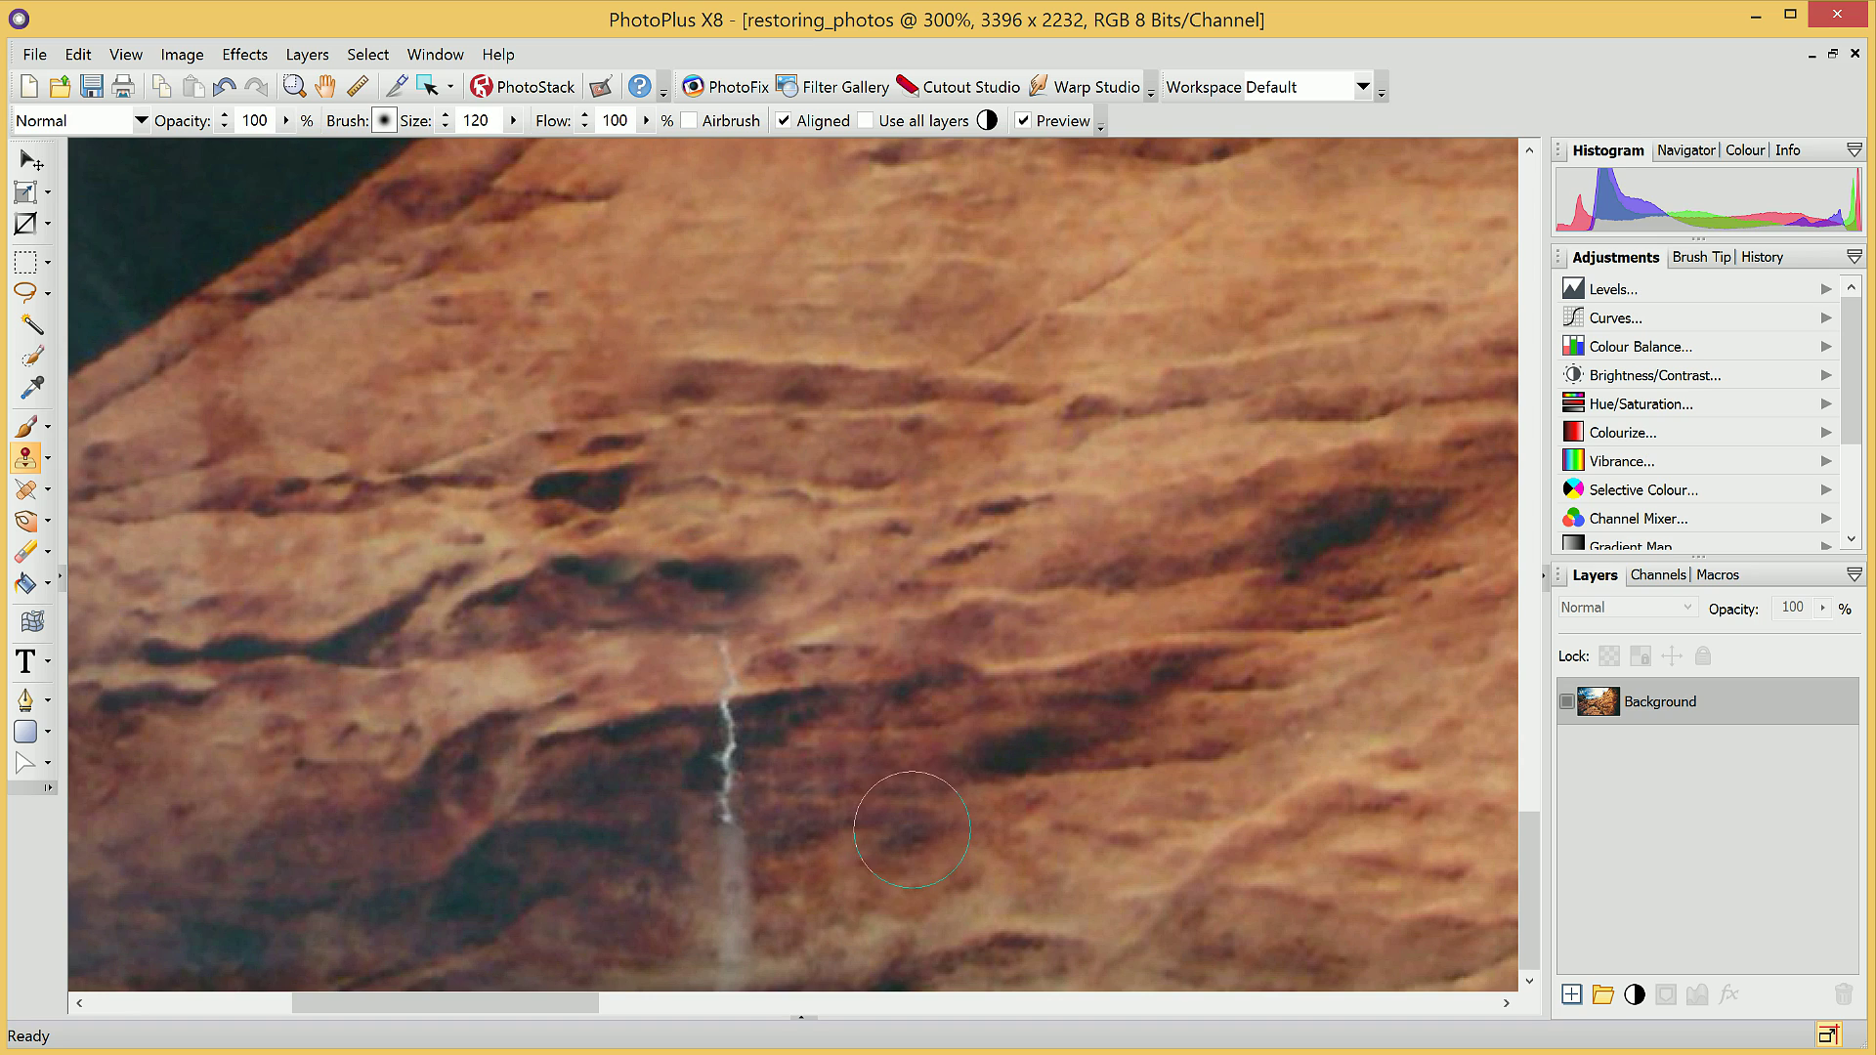
click(91, 54)
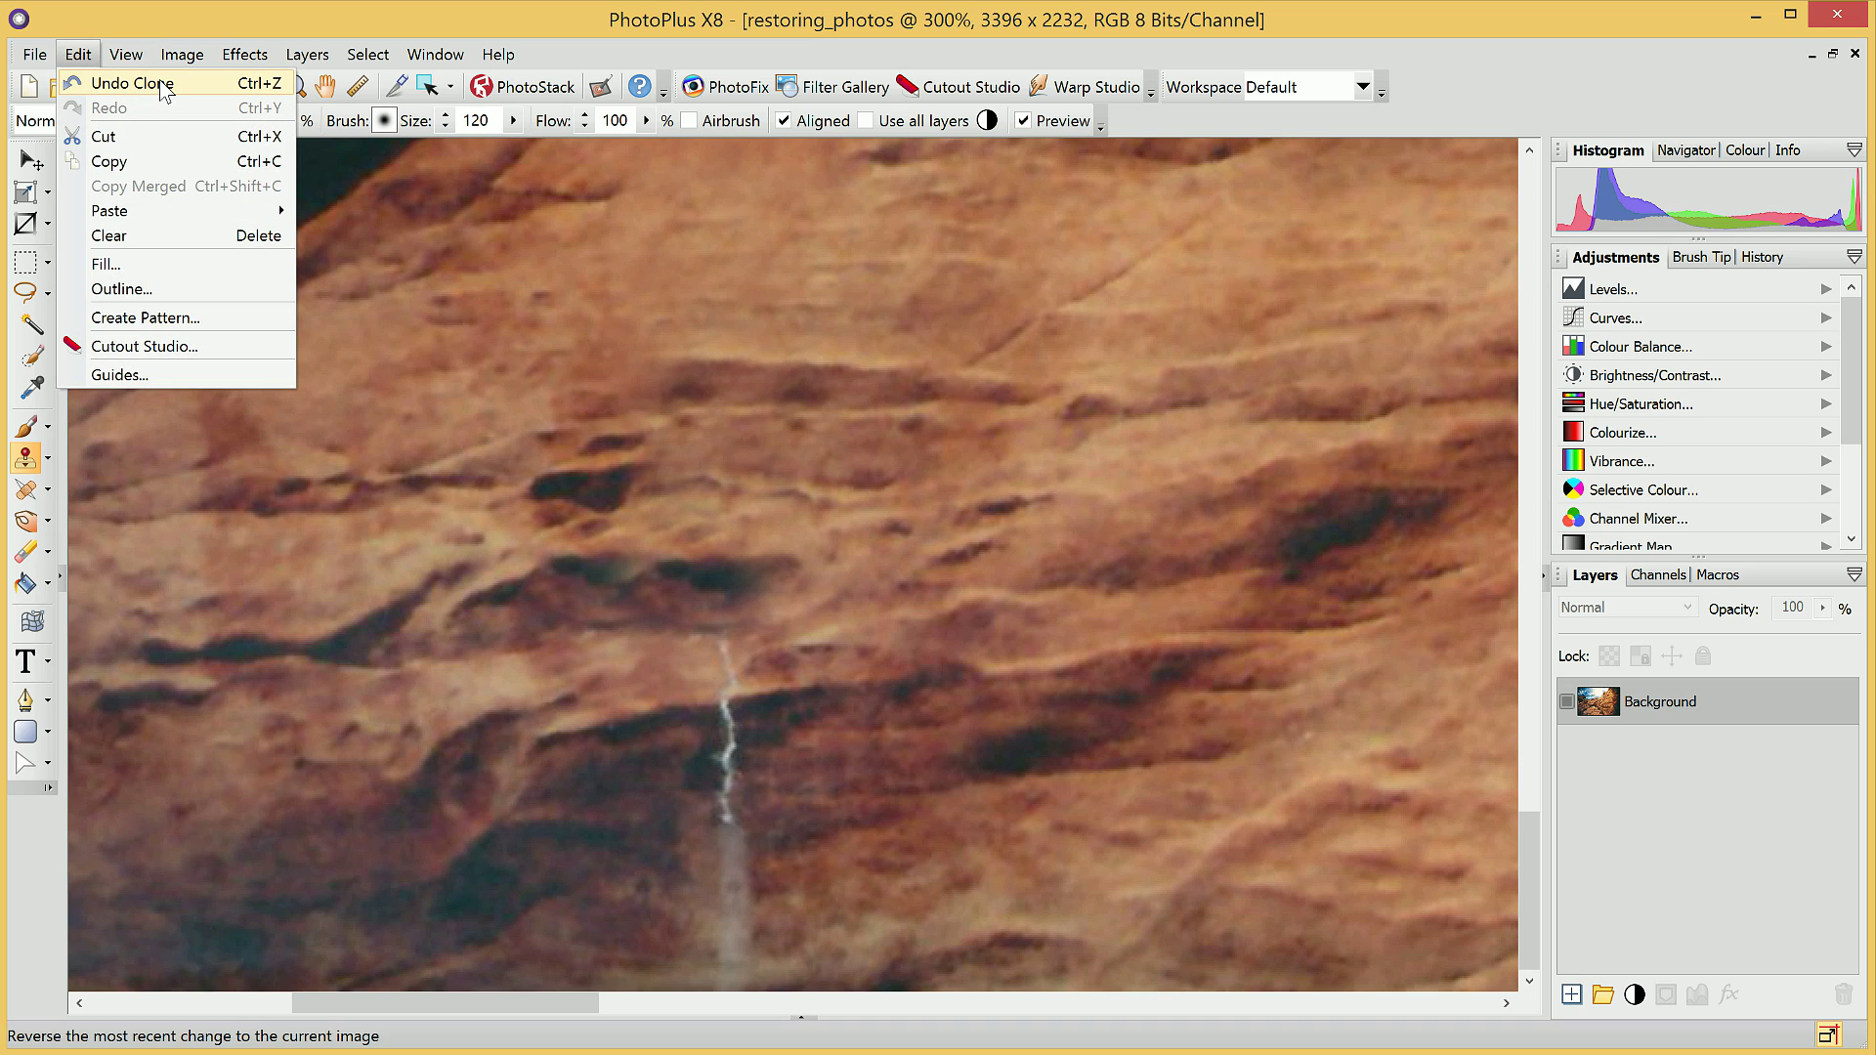
click(162, 85)
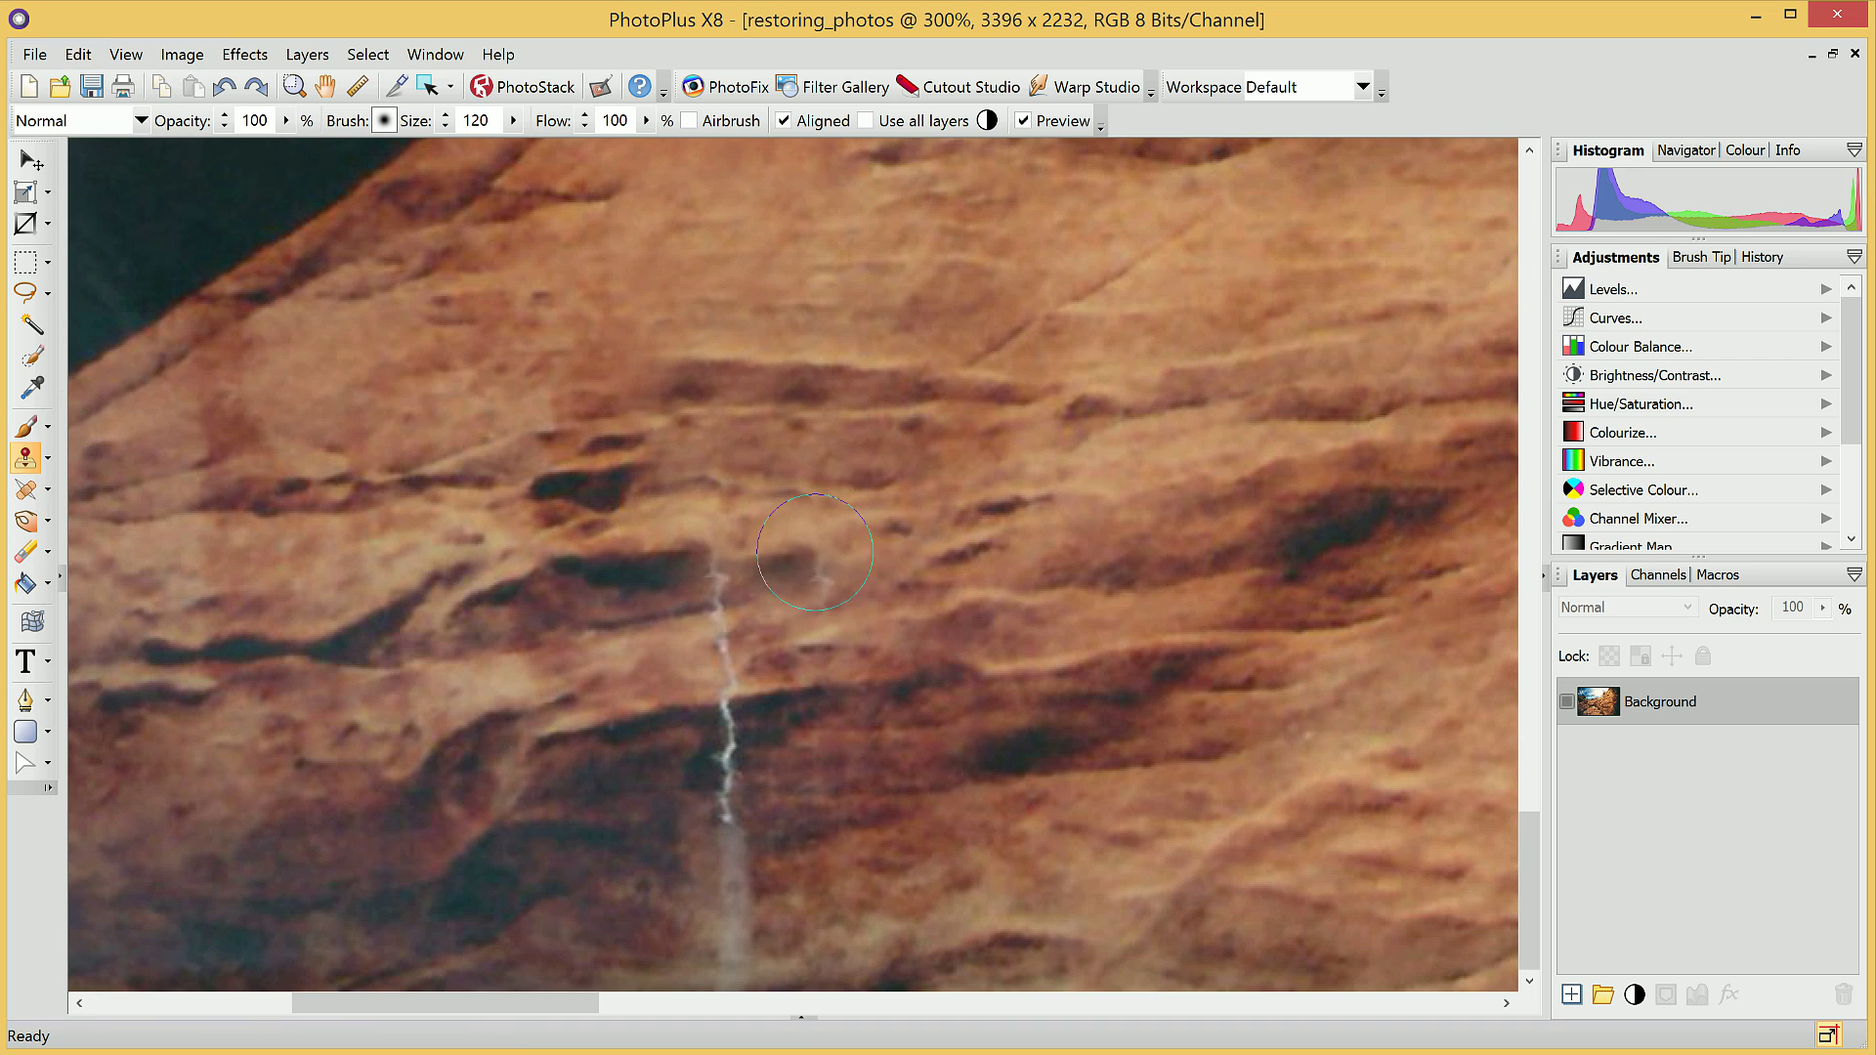
- Clone lighter rock from beside the crack over the stretch by the dark crevice and the pale ledge below it
alt+click(810, 558)
click(719, 586)
mouse_move(723, 582)
mouse_down()
mouse_move(743, 579)
mouse_move(709, 581)
mouse_up()
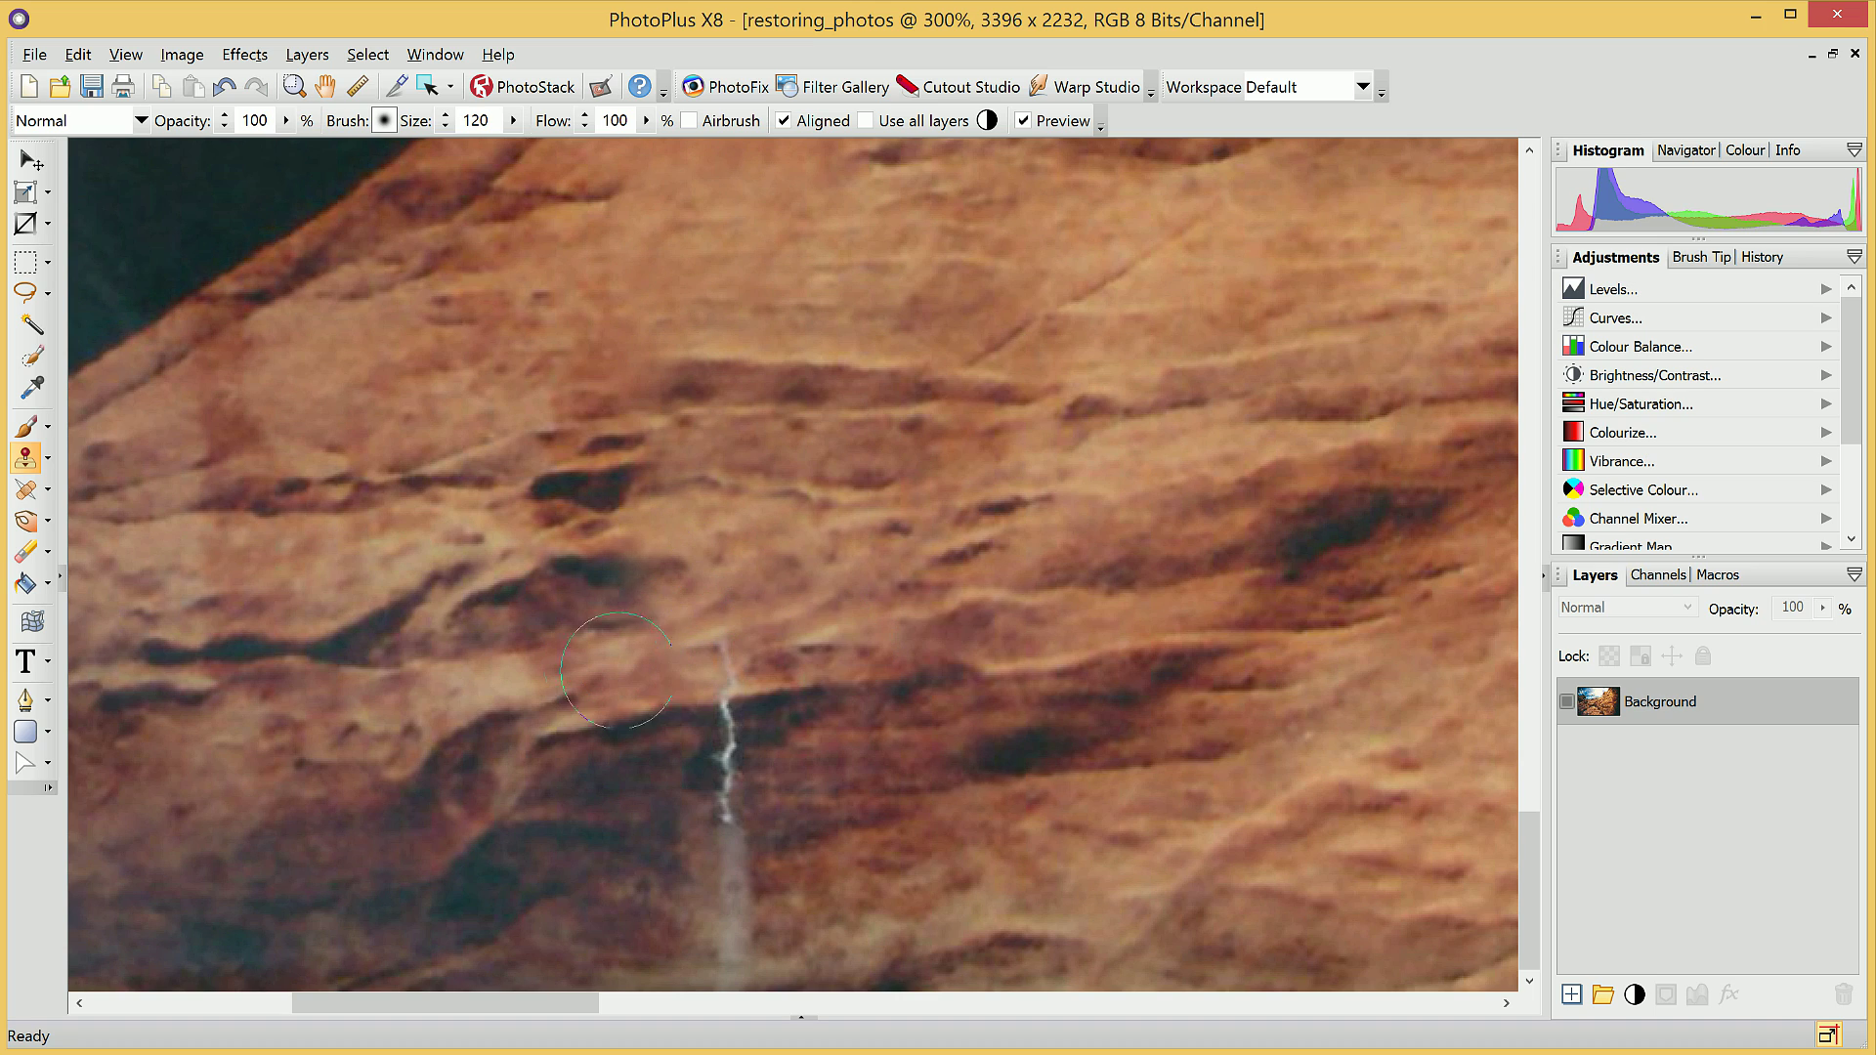
alt+click(848, 665)
click(728, 672)
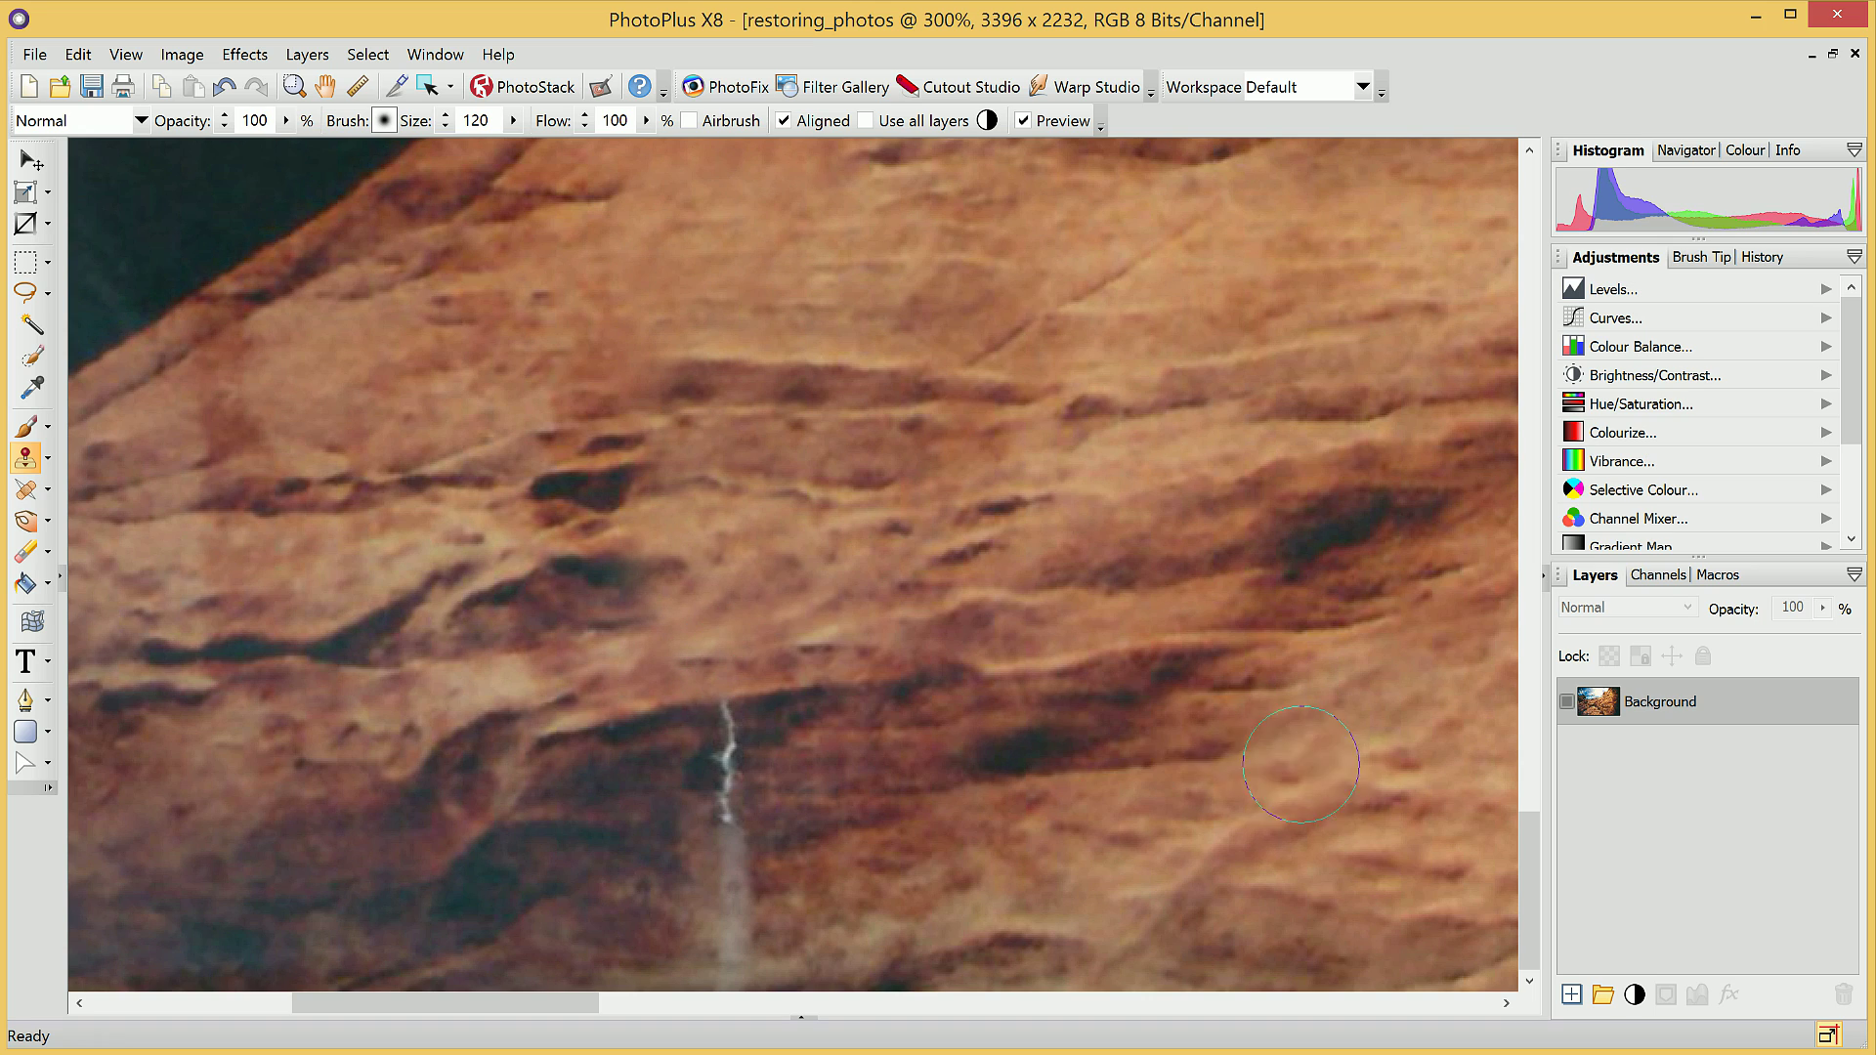
- Clone surrounding dark rock over the lowest part of the crack and its pale streak down to the photo's edge
click(725, 739)
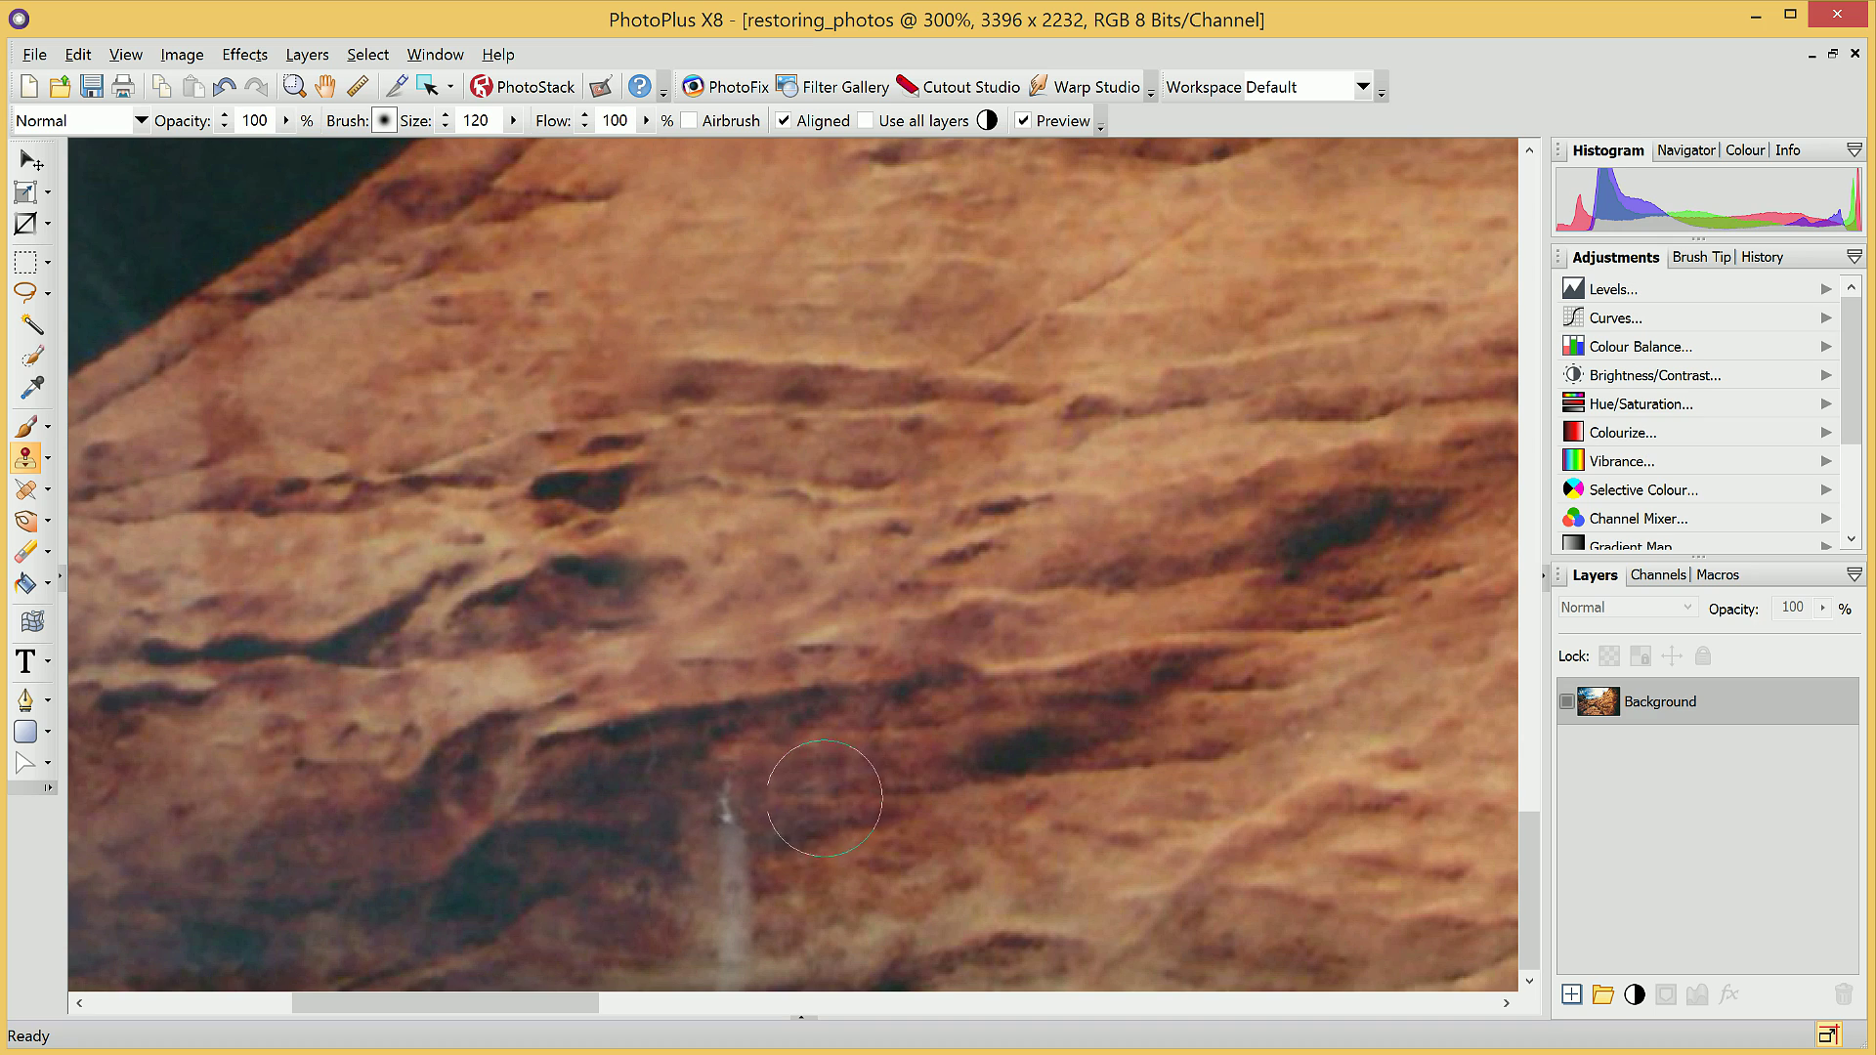
click(730, 797)
alt+click(921, 871)
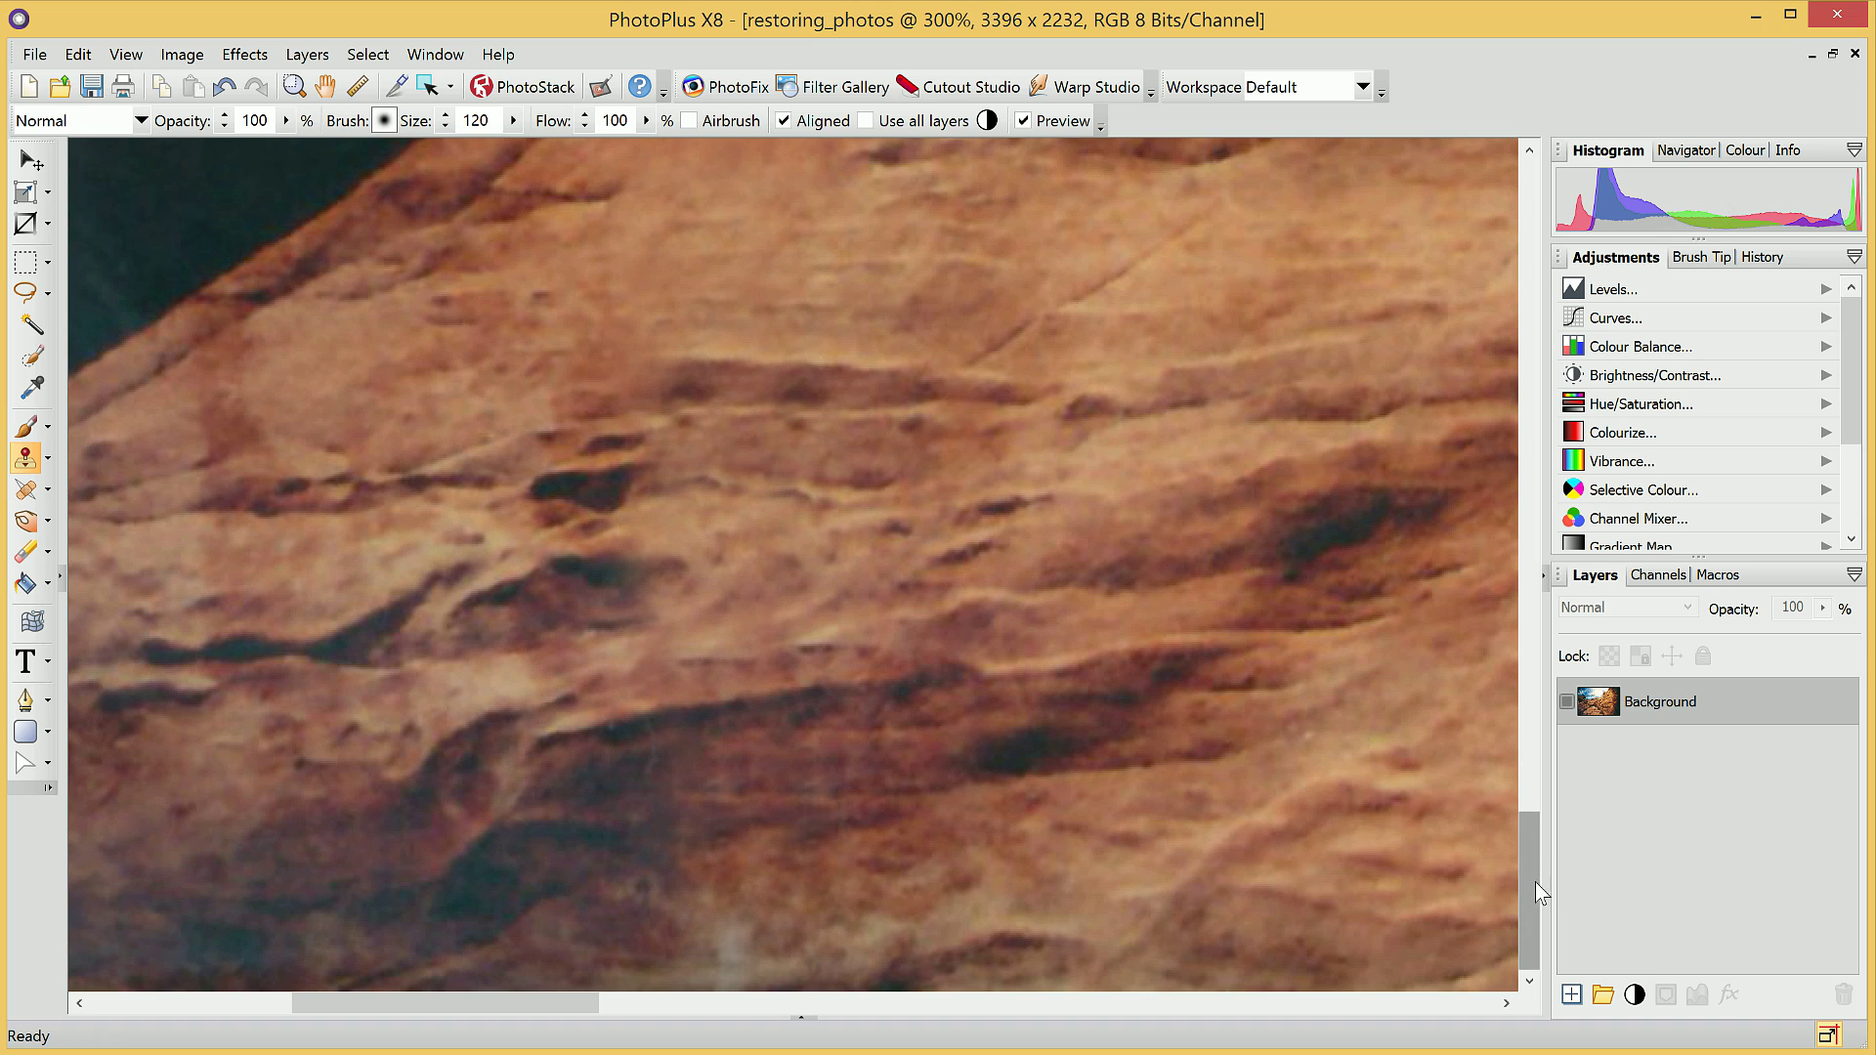
alt+click(654, 931)
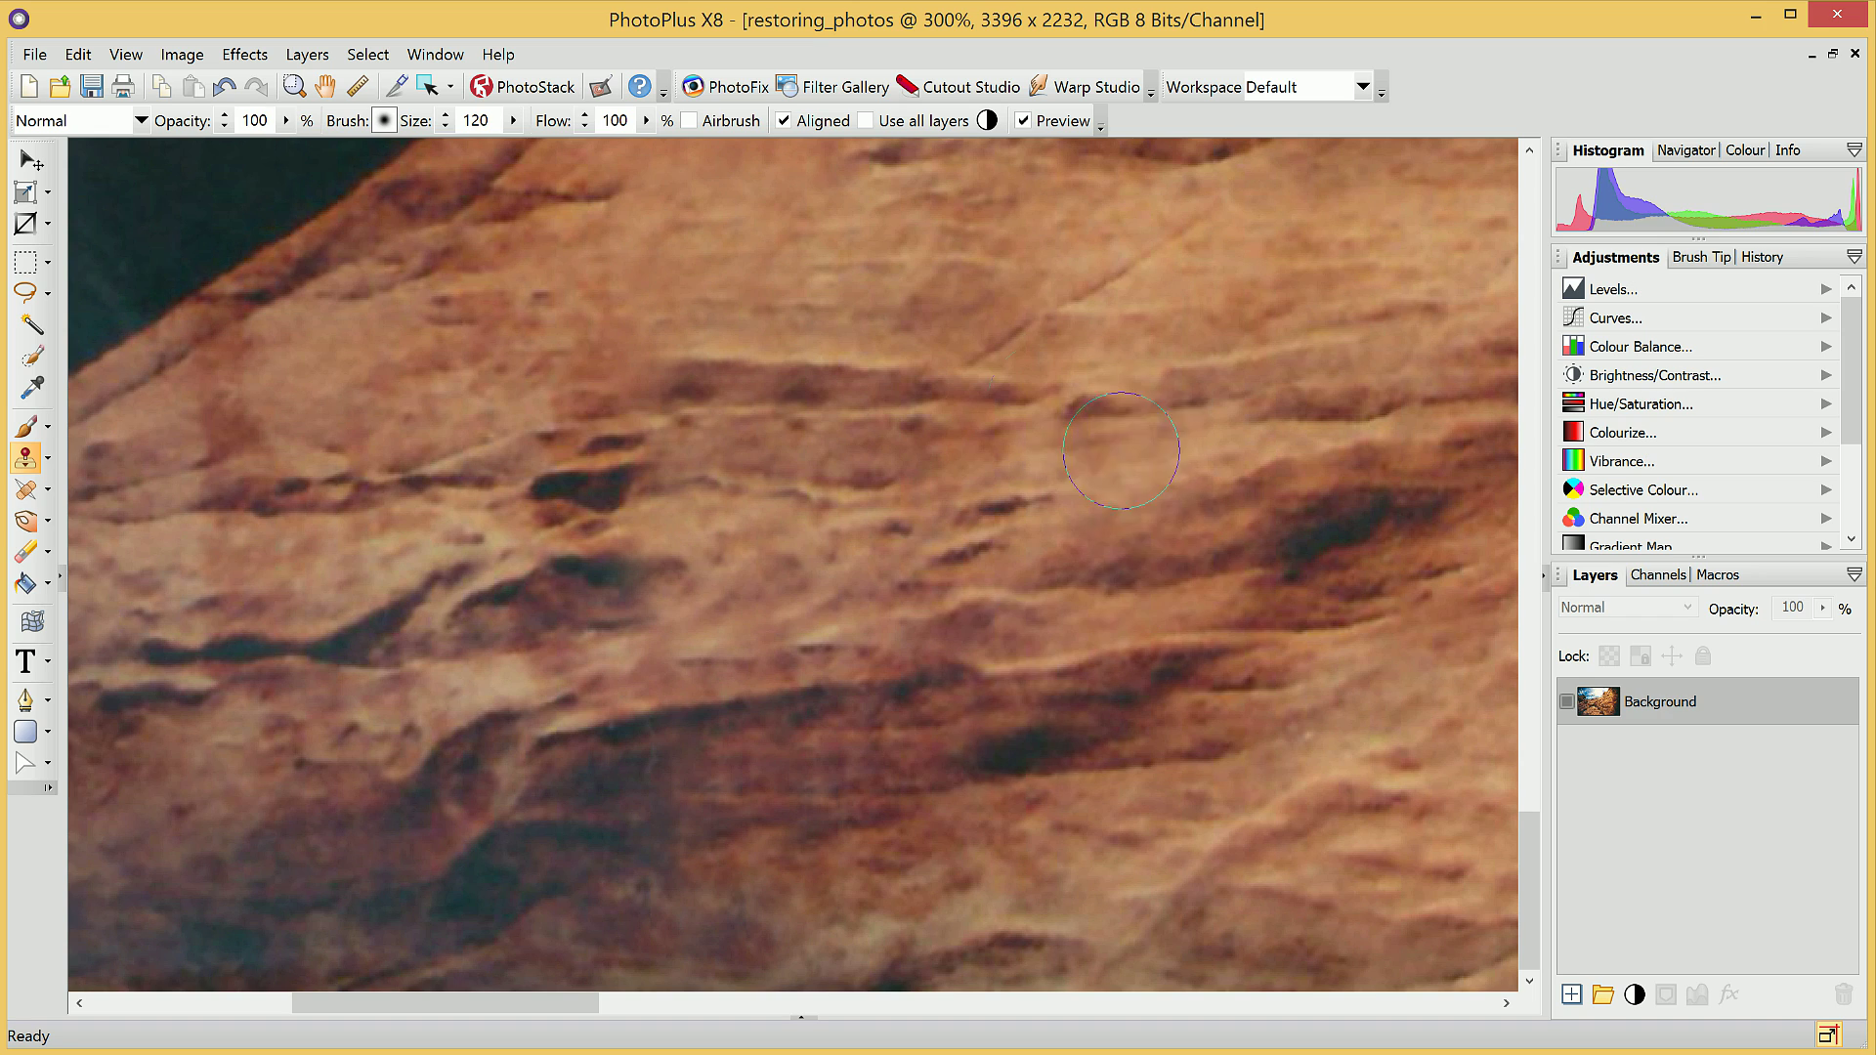
- Reduce the clone brush size to 65 for the branched white scratch on the upper-right rock face
scroll(1046, 401, down, 5)
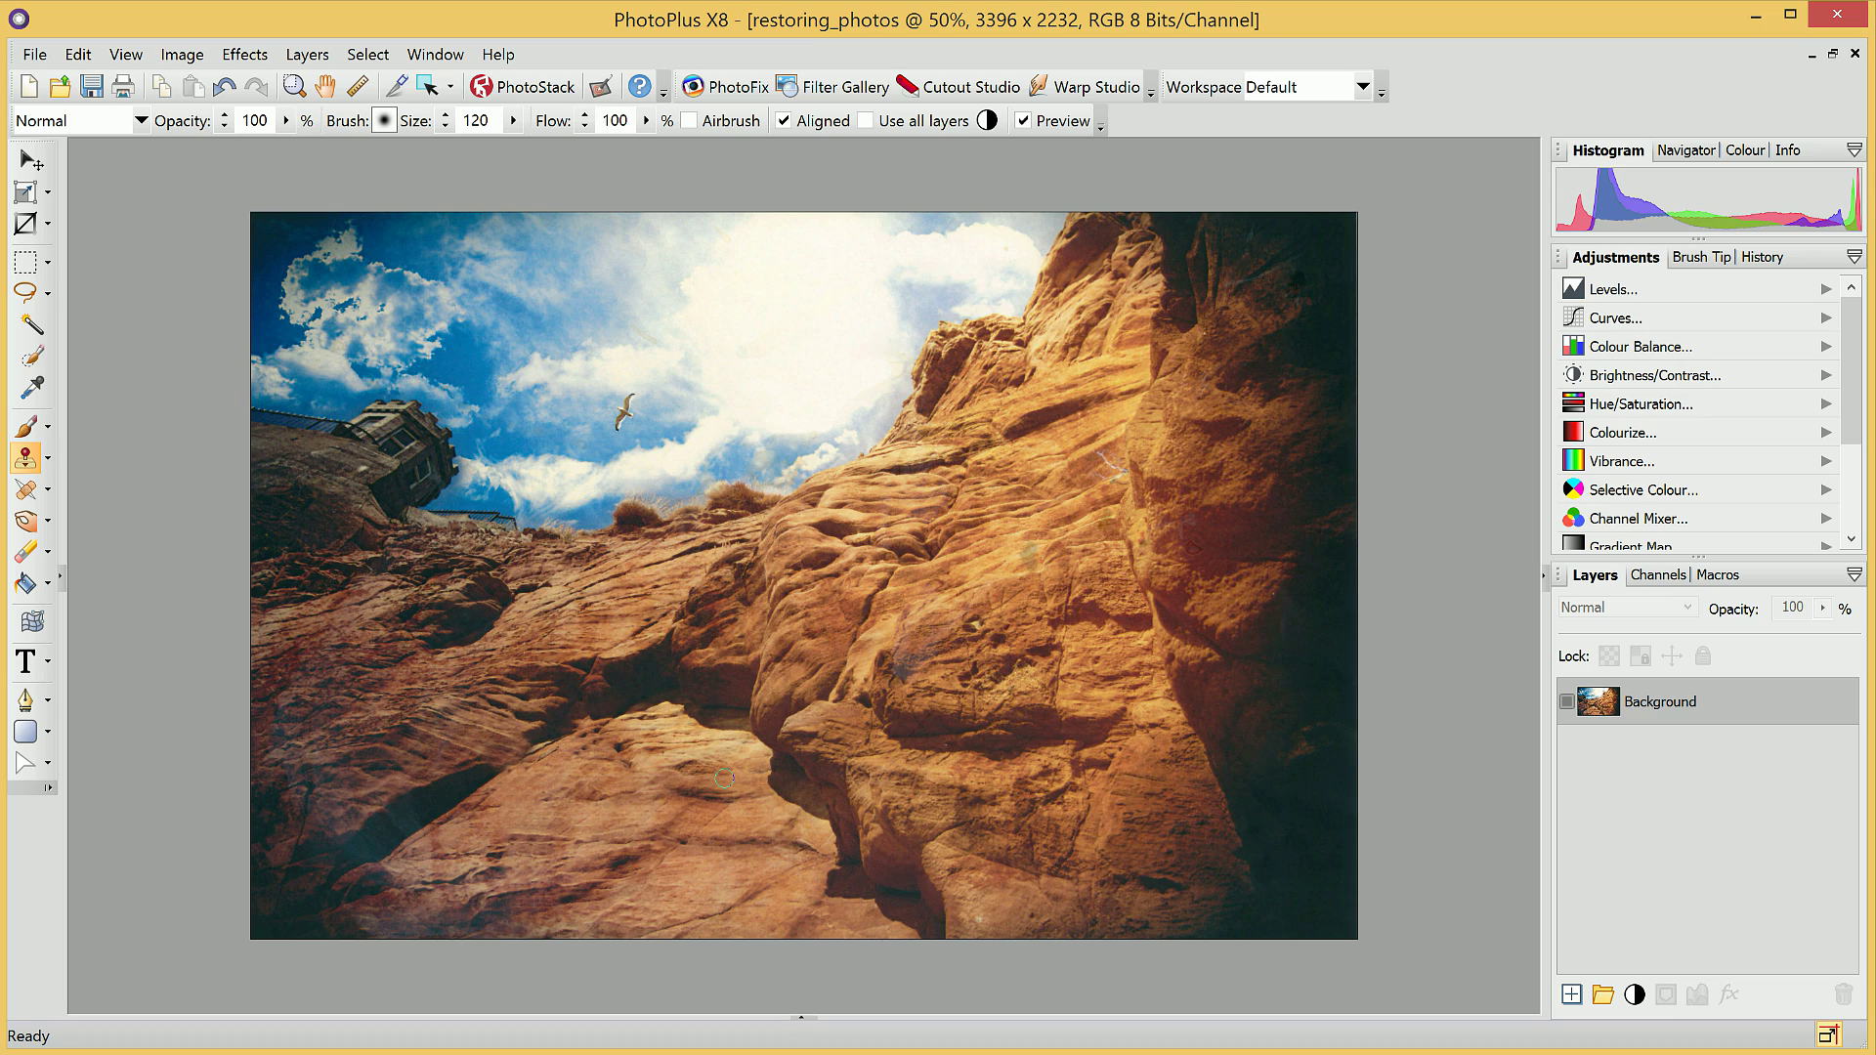
scroll(1144, 395, up, 6)
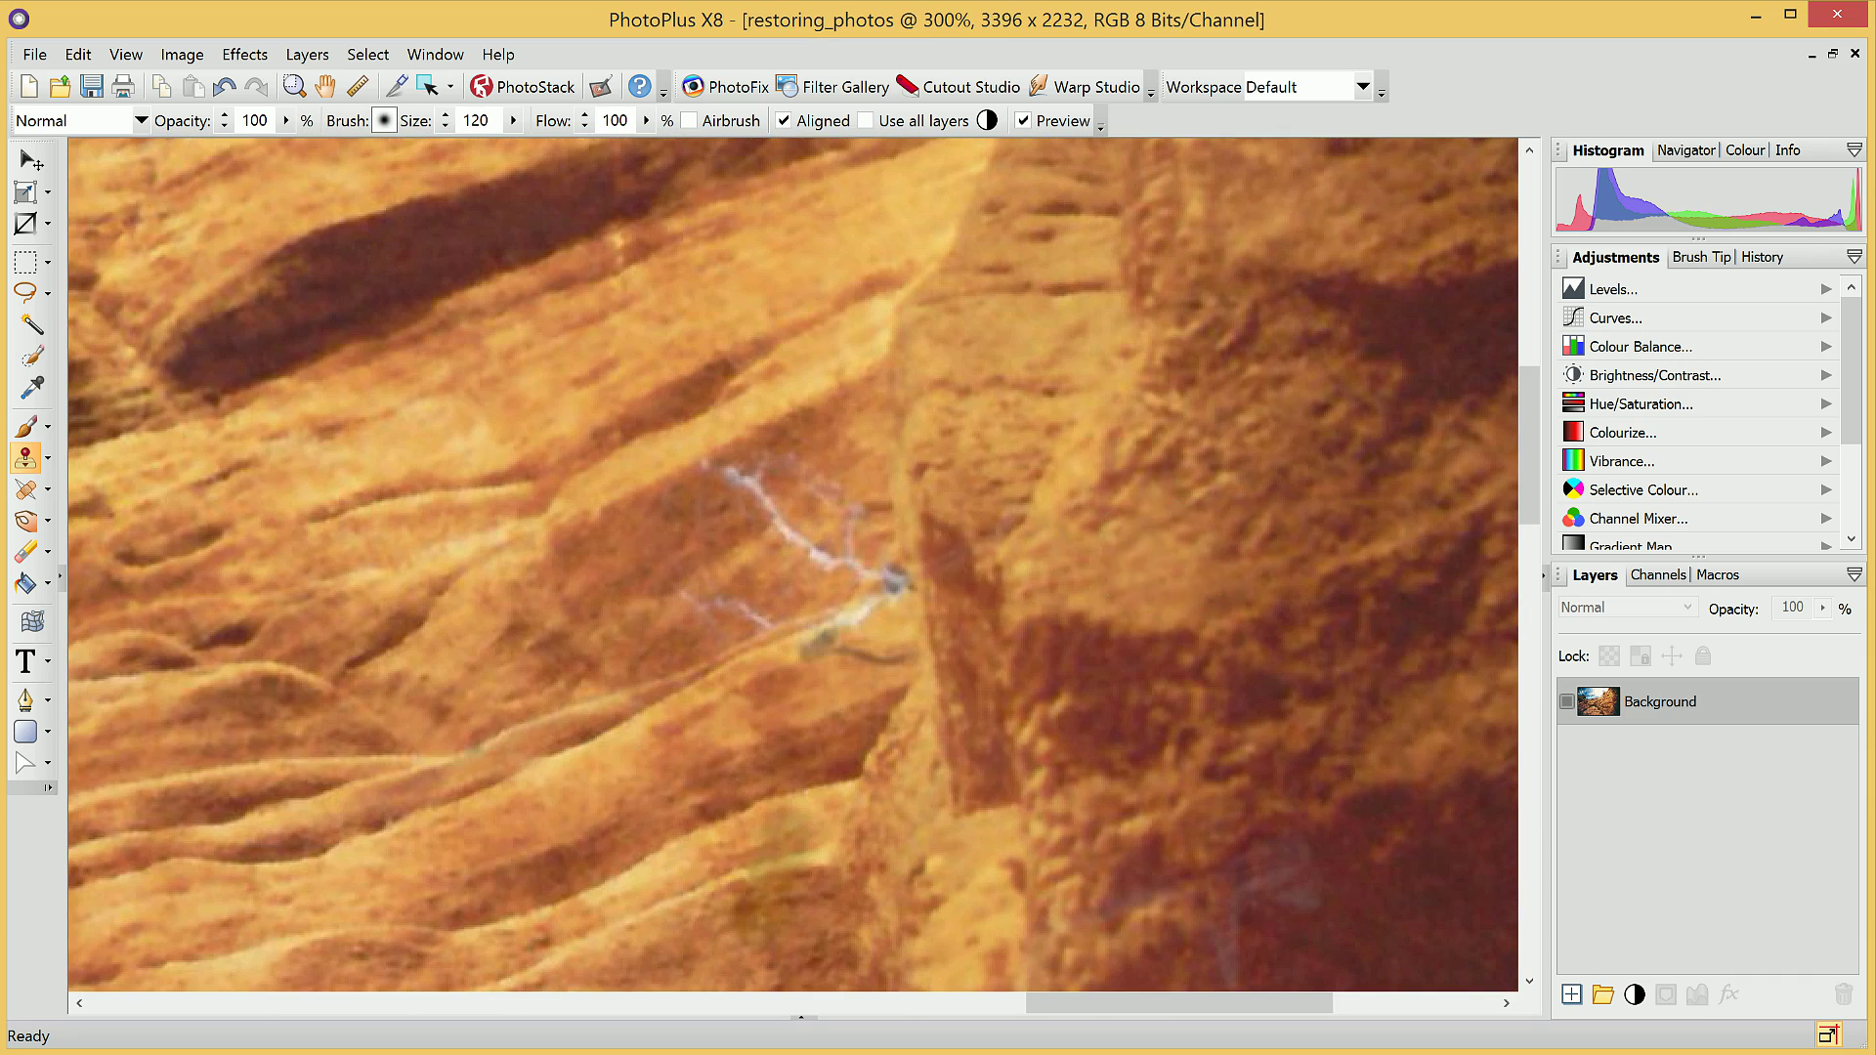
scroll(547, 555, down, 1)
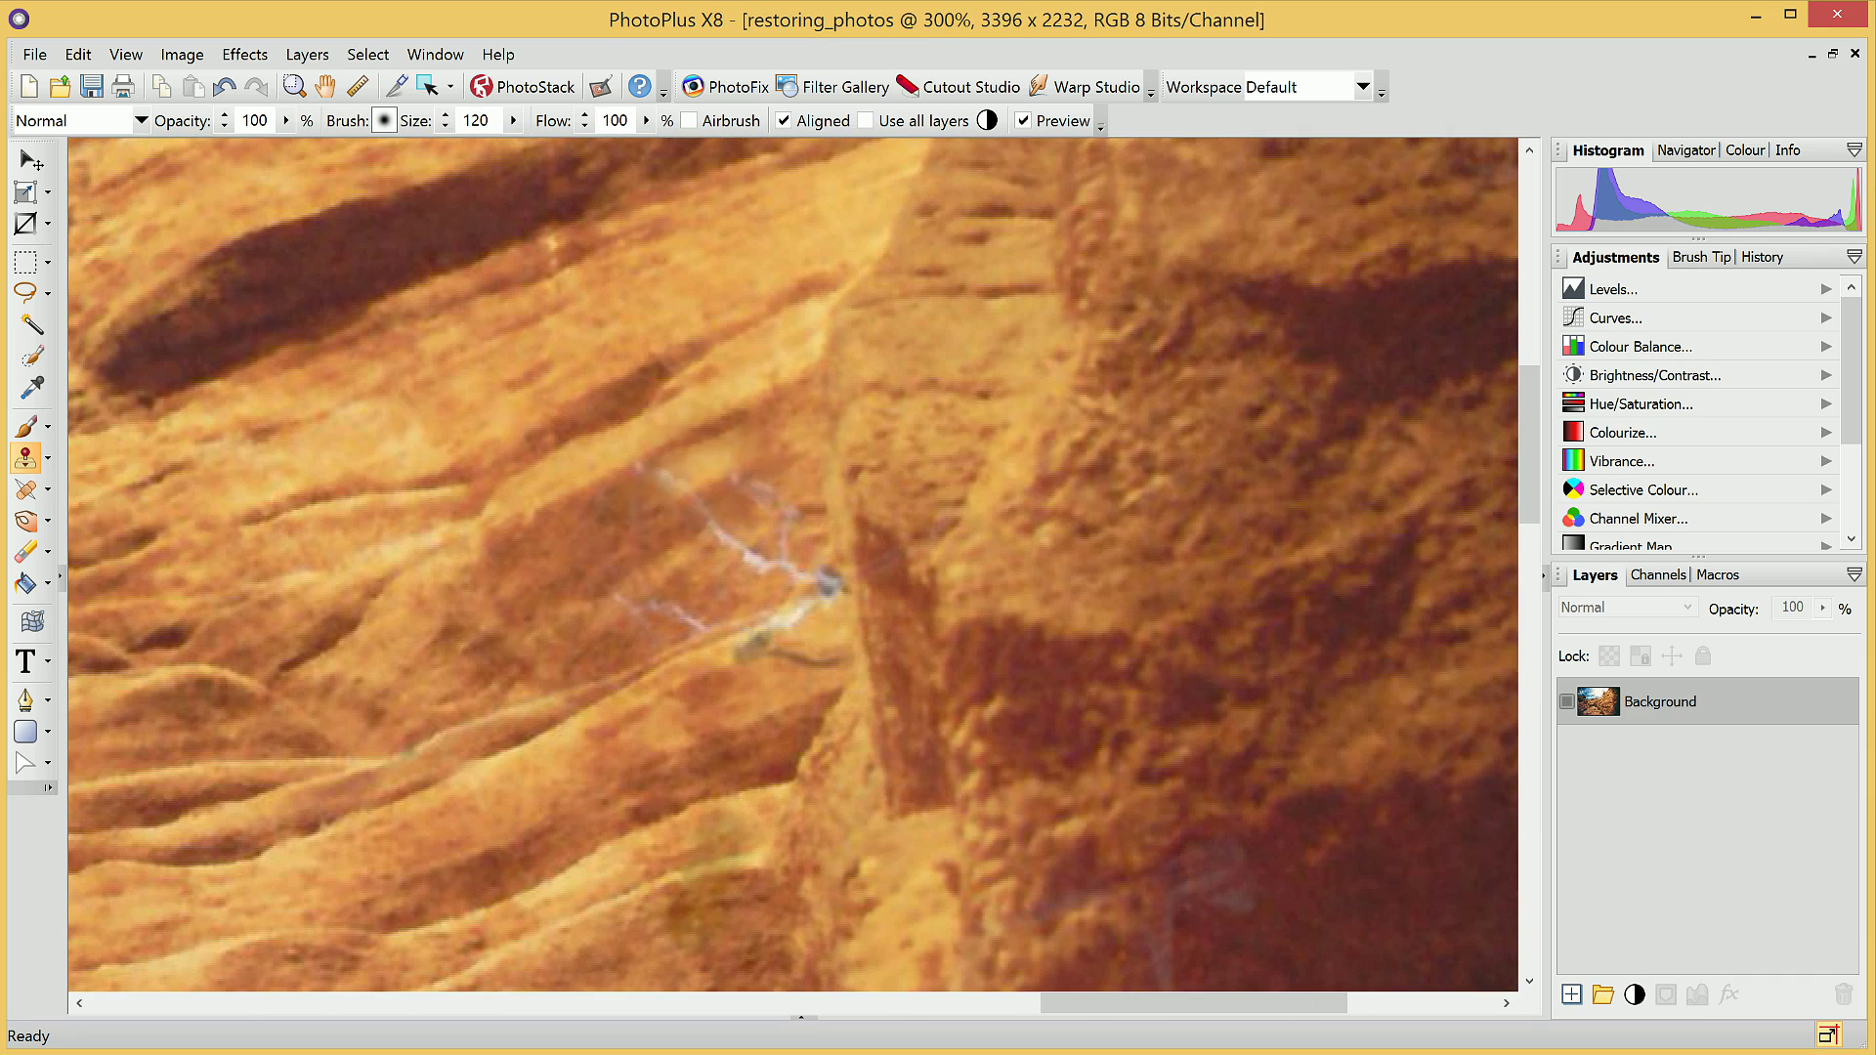
key(bracketleft)
key(bracketleft)
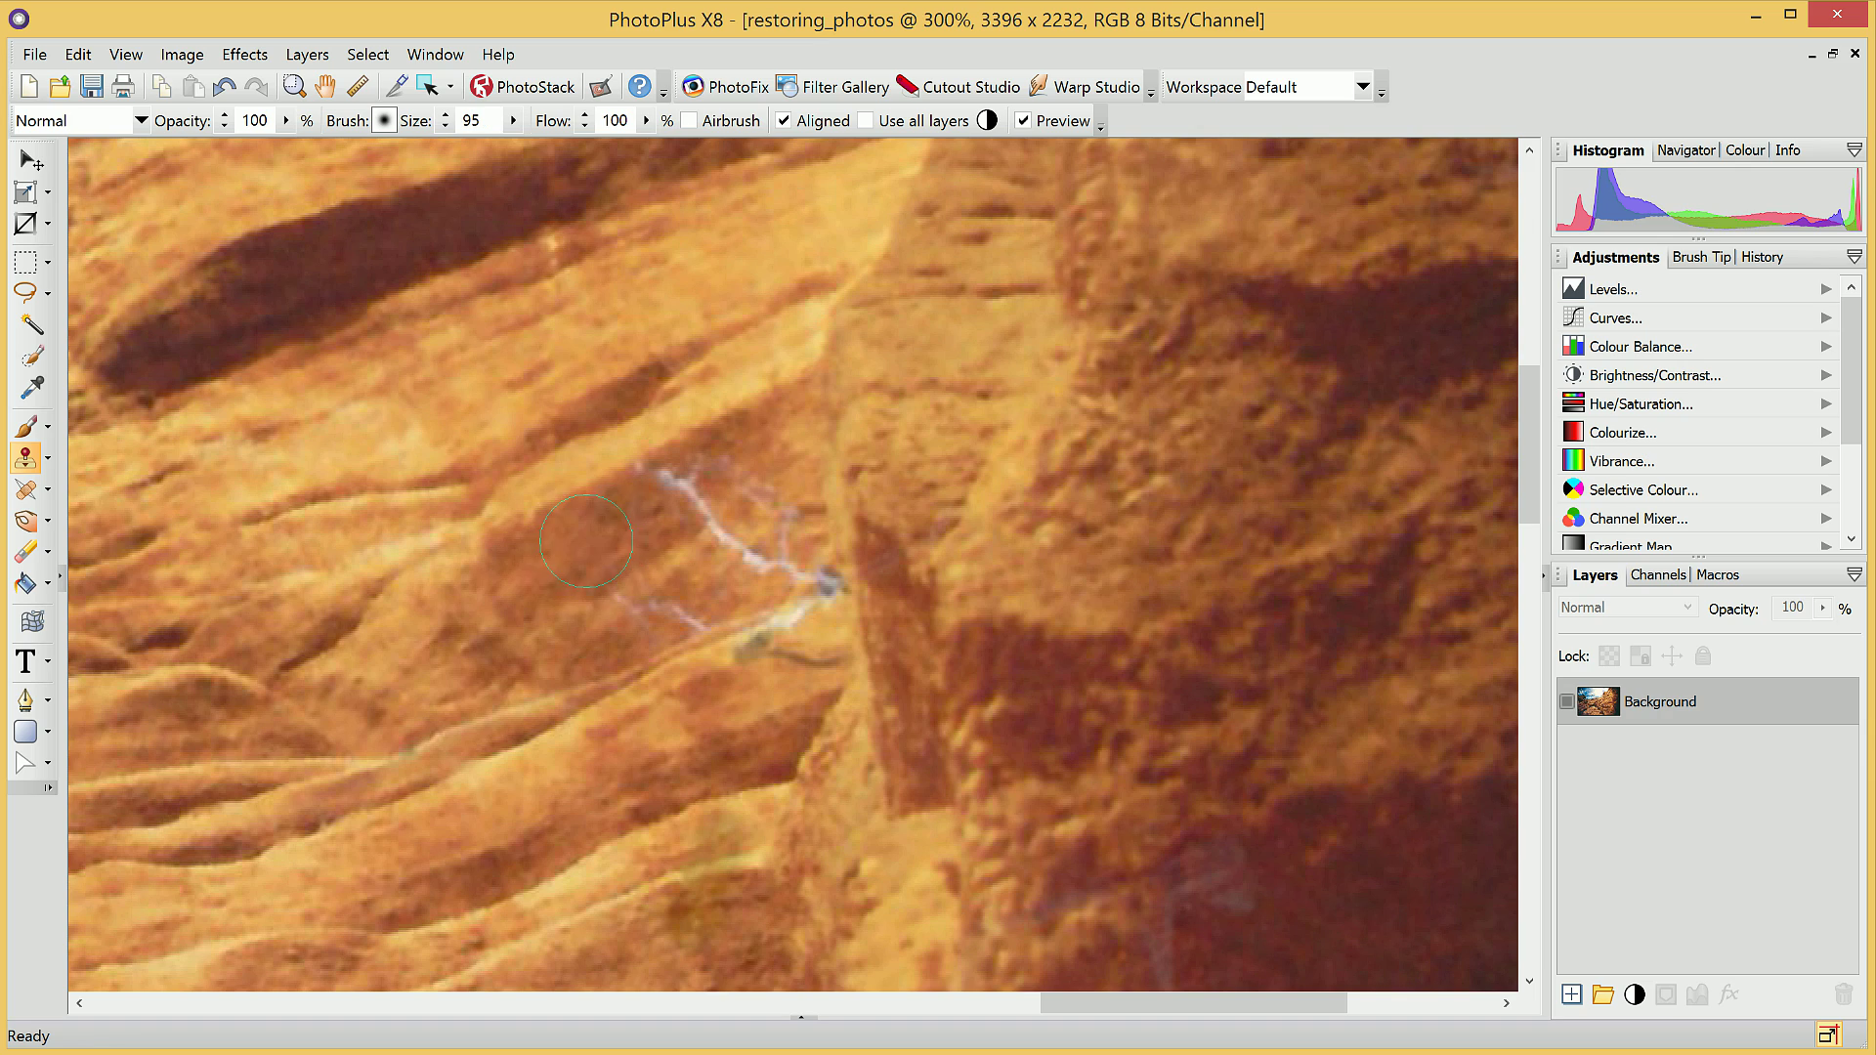
key(bracketleft)
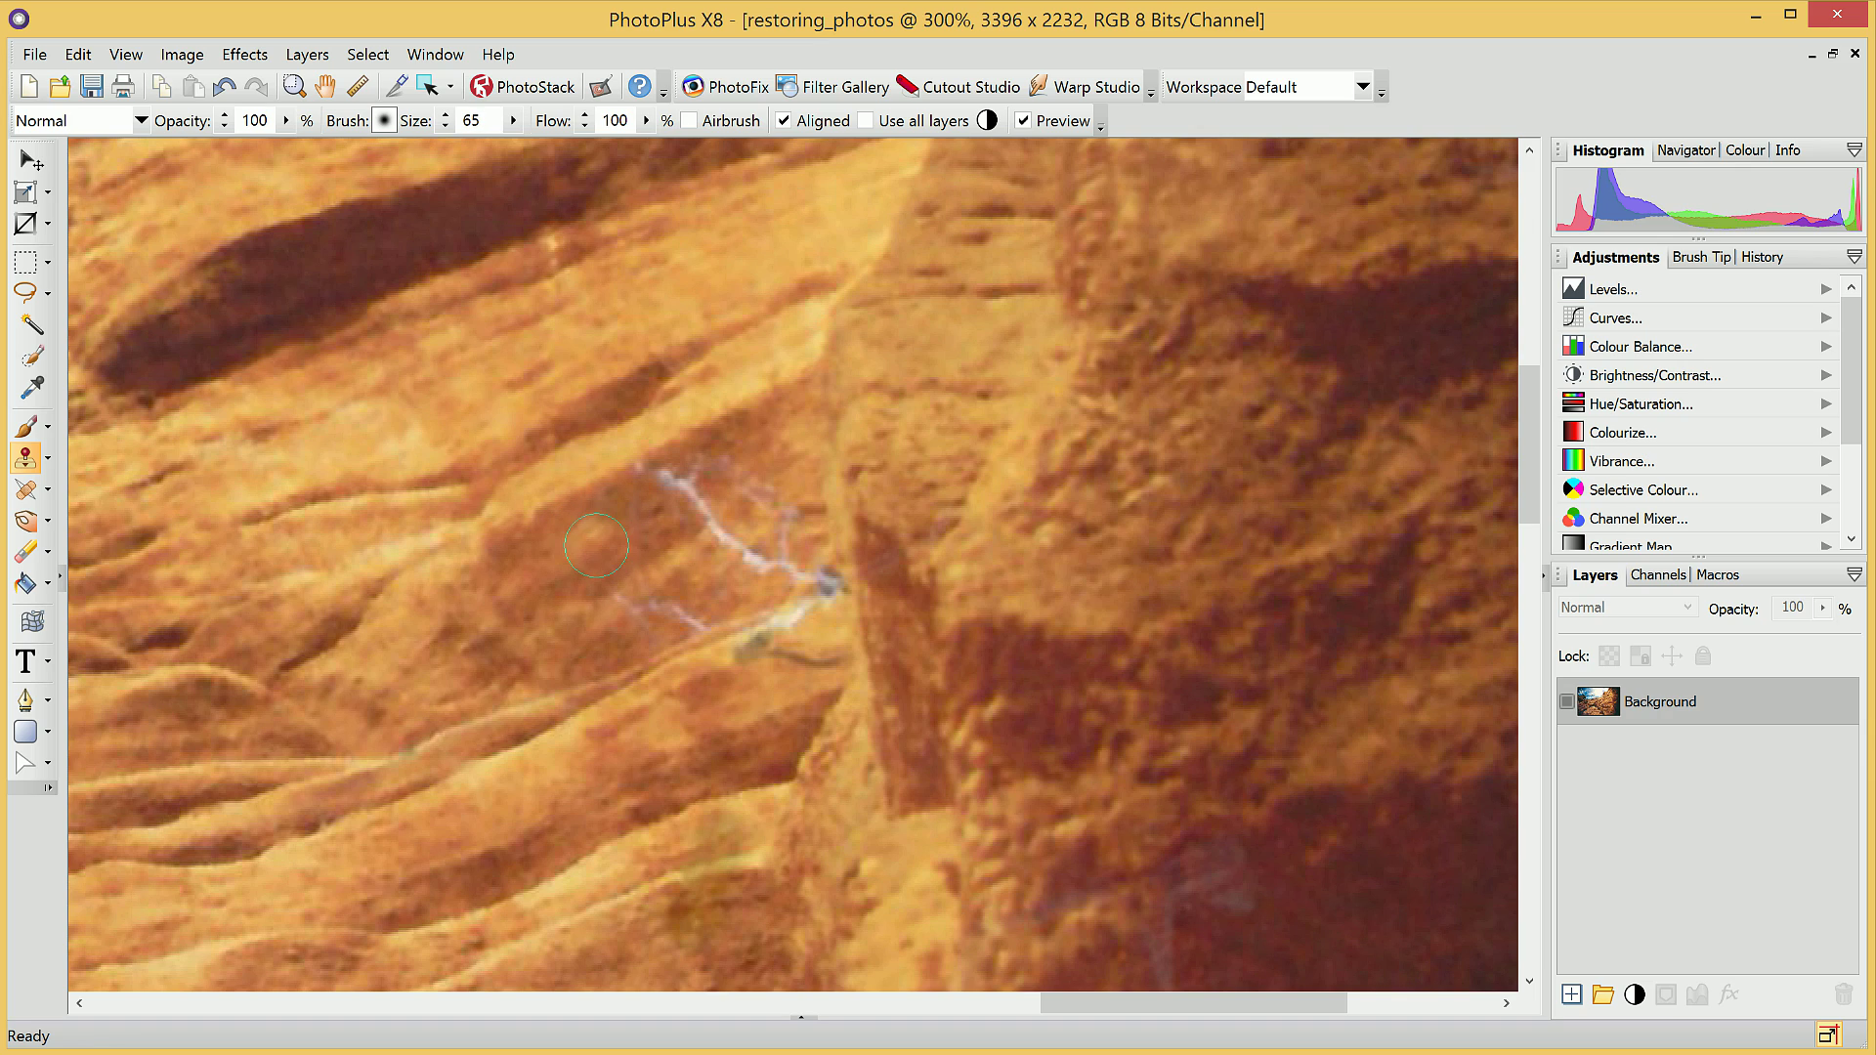
- Clone reddish-brown rock from beside the branched white scratch over its upper end
alt+click(596, 546)
click(621, 506)
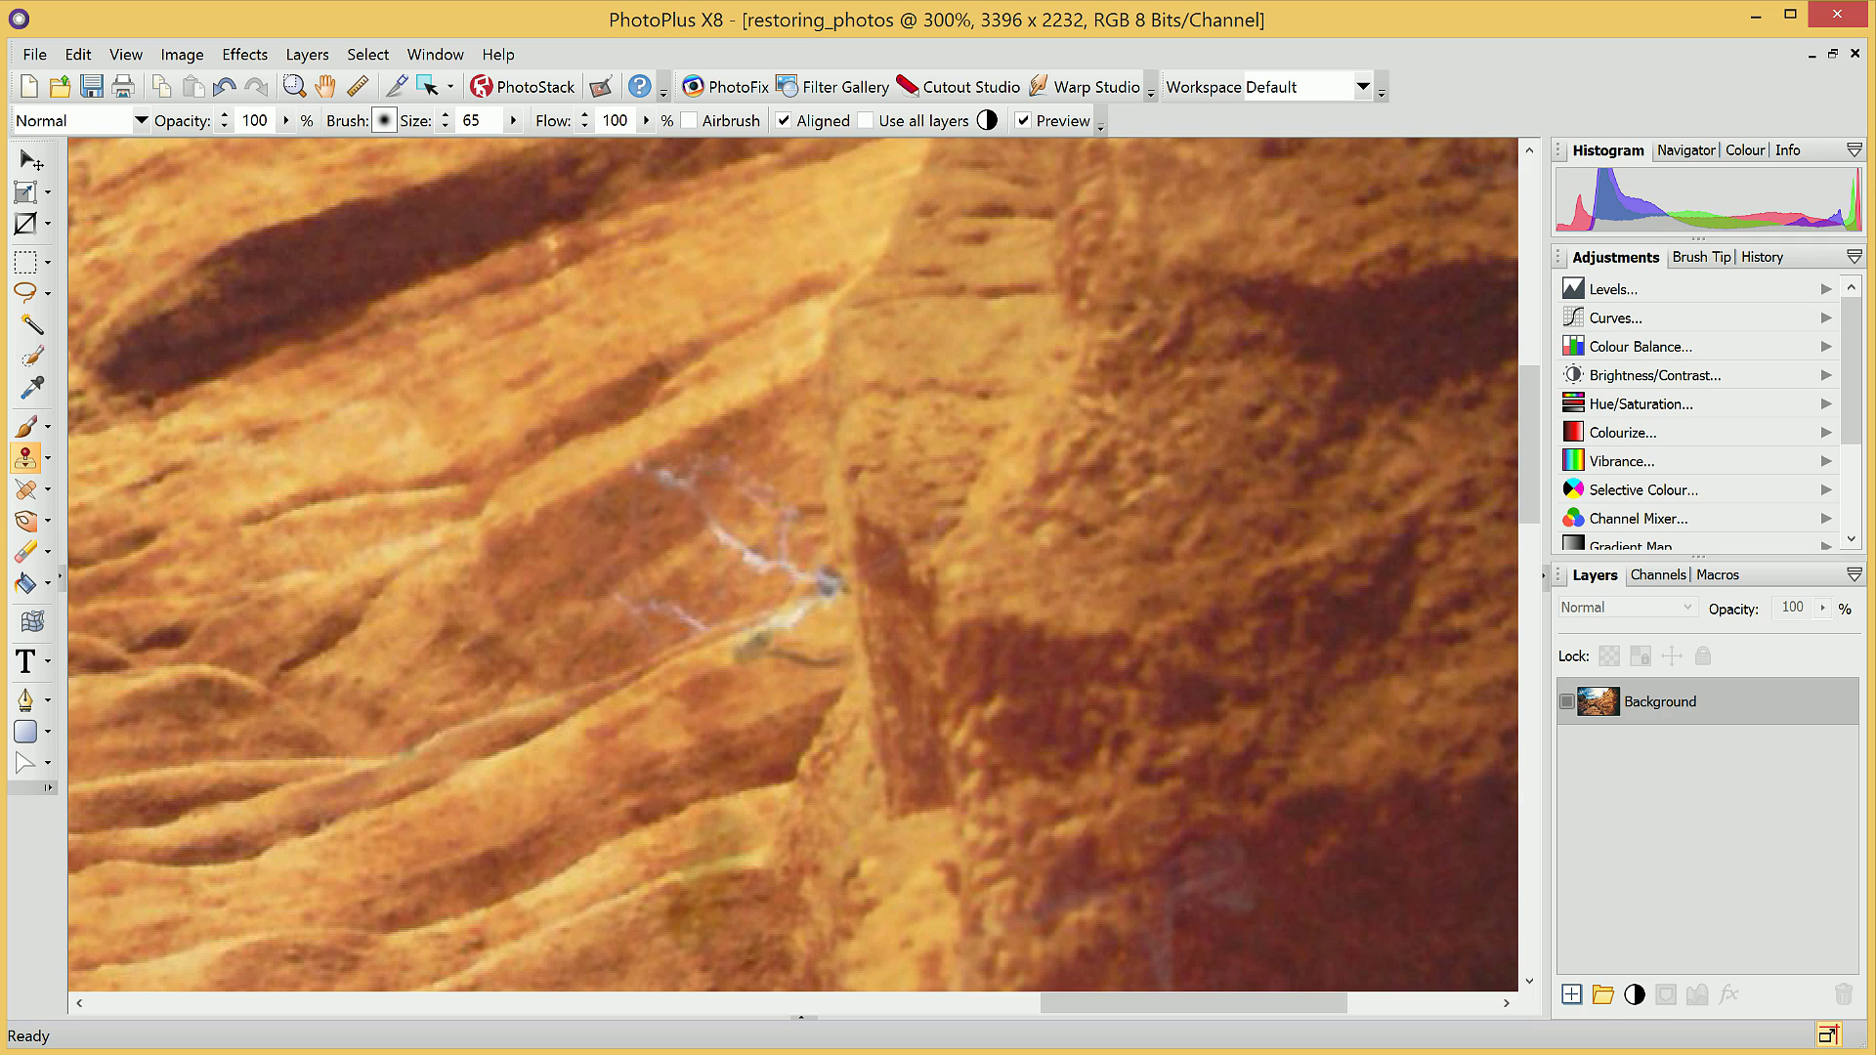
click(671, 486)
click(652, 469)
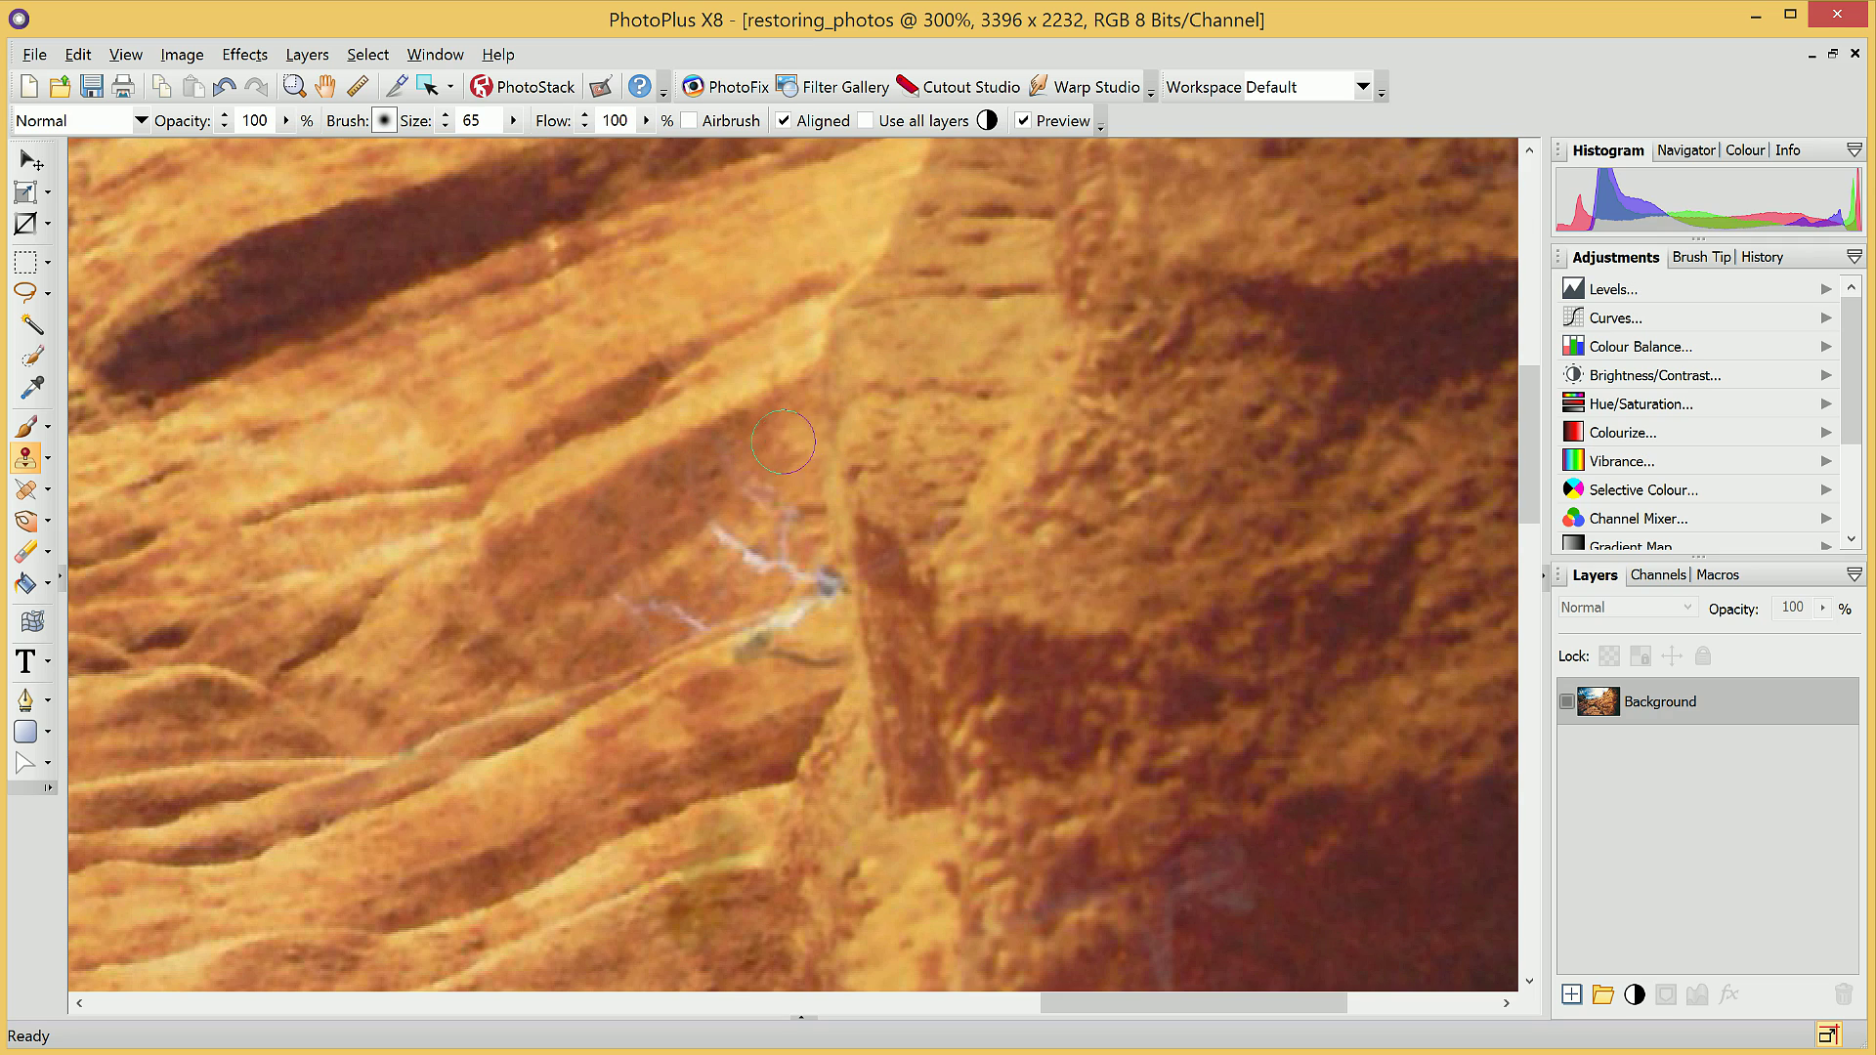
- Try cloning over the faint scratch branches near the top of the brown rock face and undo the last clone stroke
mouse_move(785, 443)
mouse_down()
mouse_move(747, 480)
mouse_move(722, 463)
mouse_move(780, 492)
mouse_up()
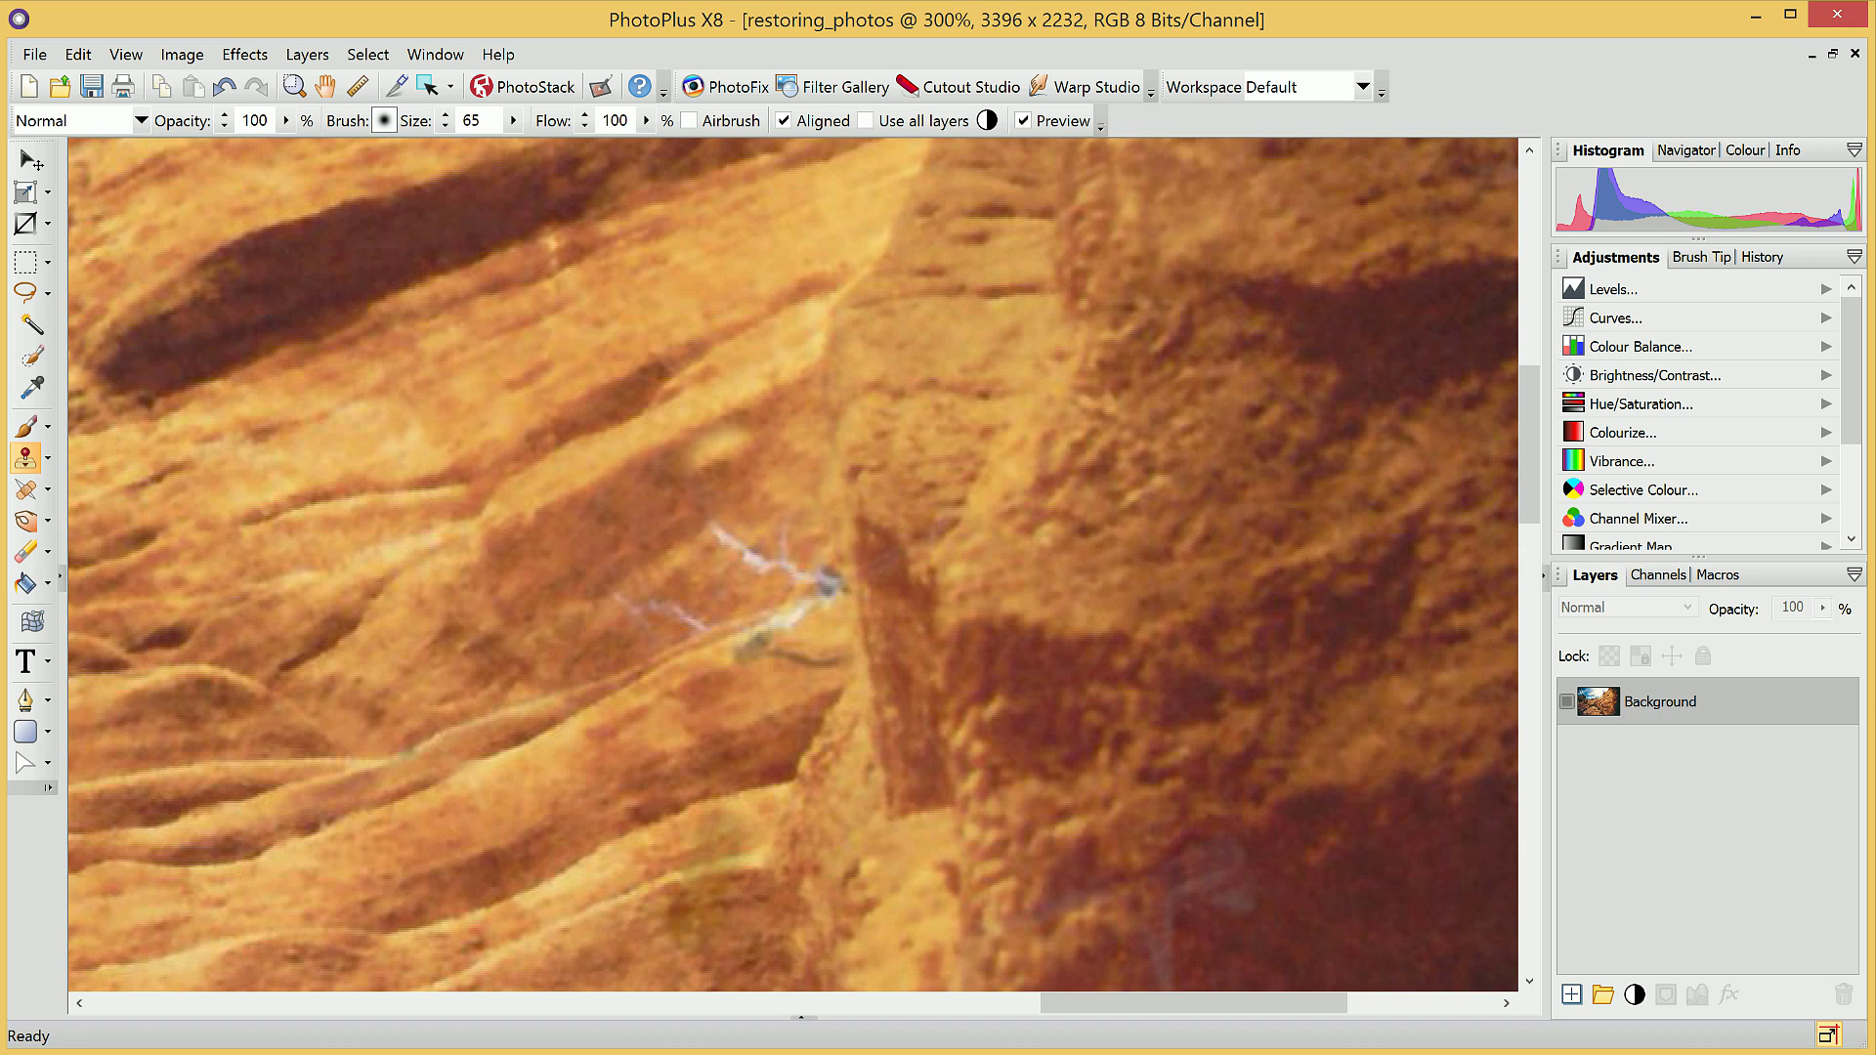
click(78, 54)
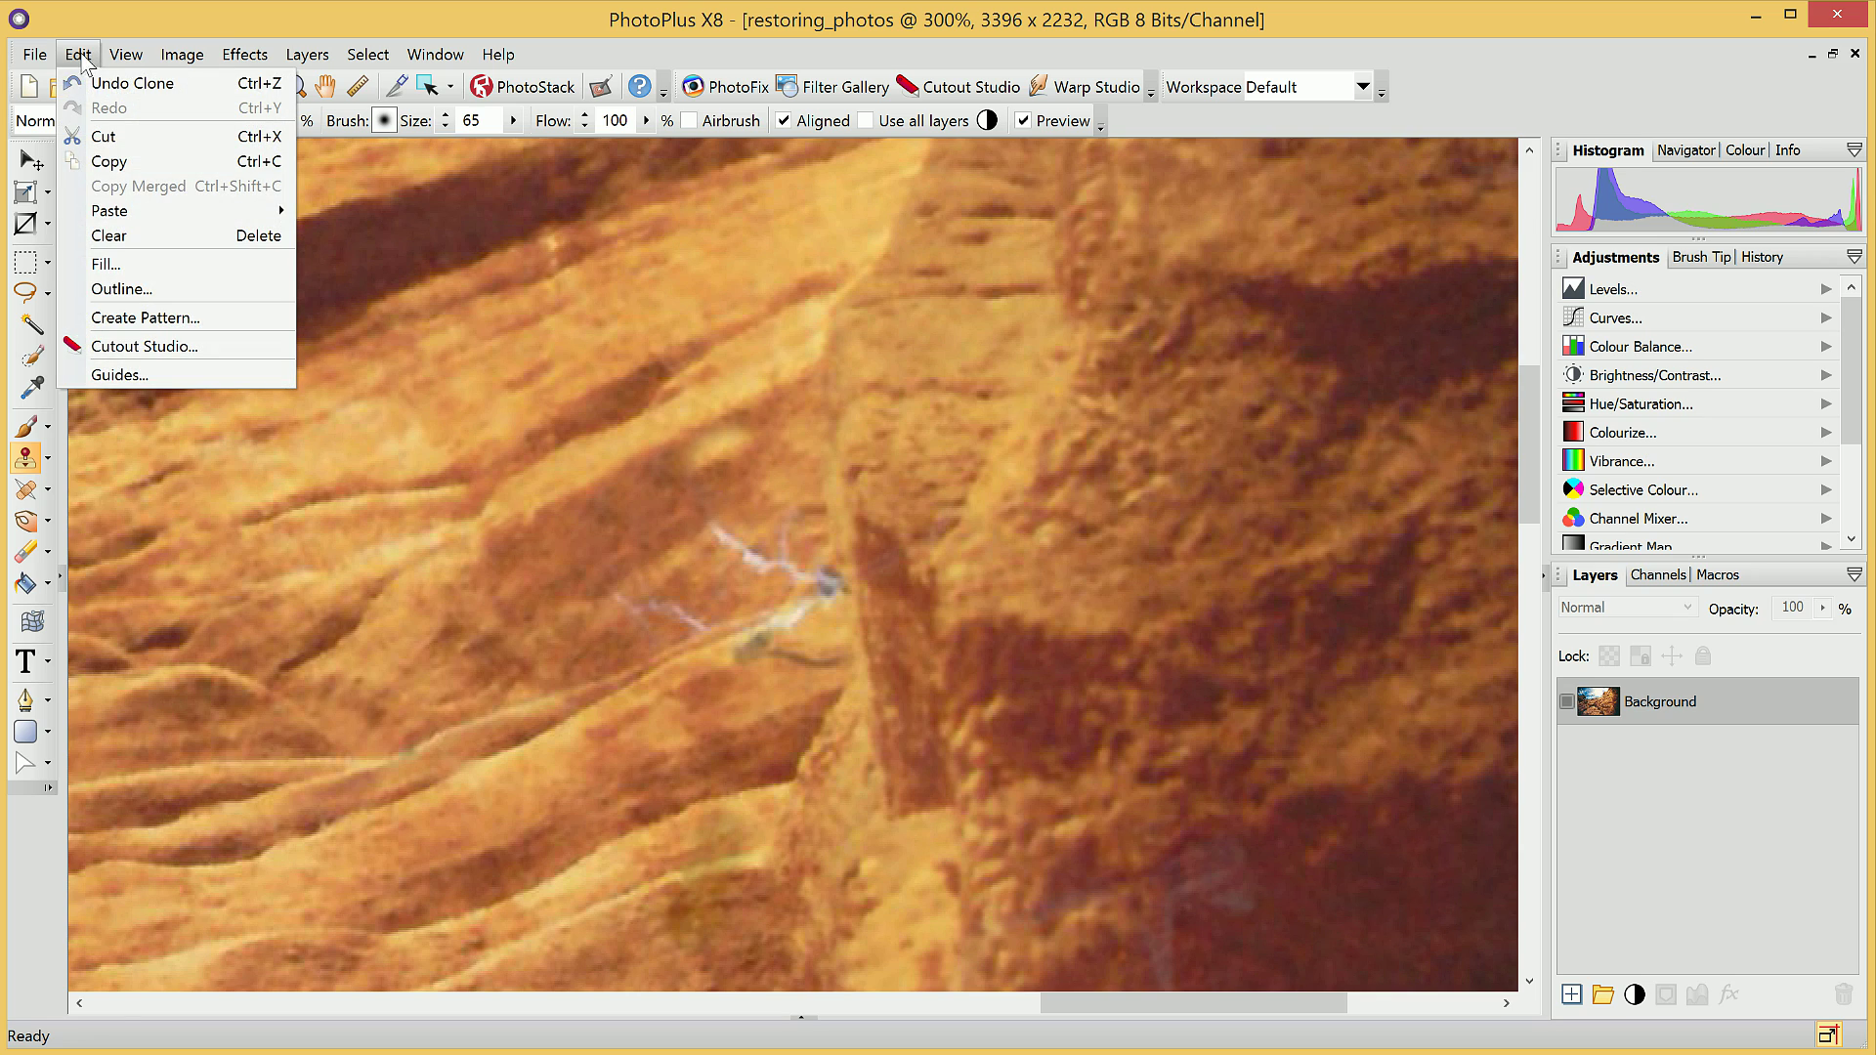
click(98, 86)
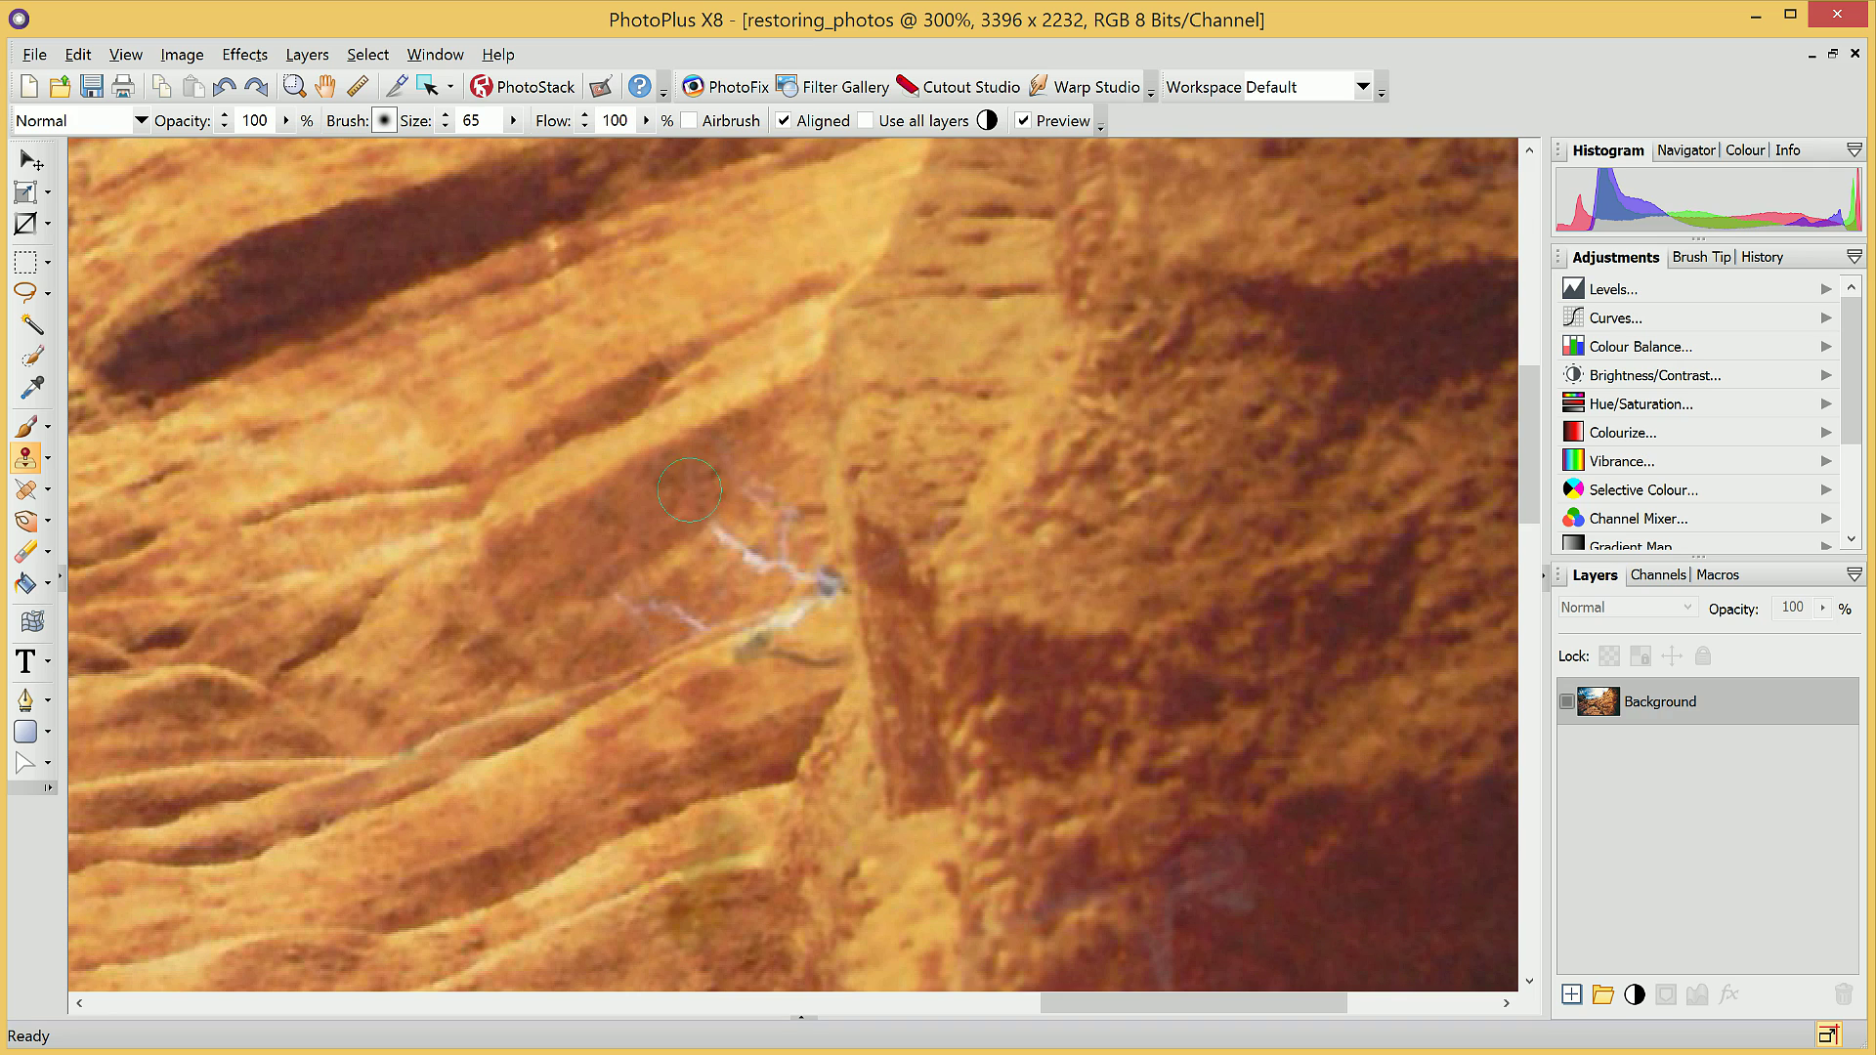
- Clone nearby rock over the remaining branches of the white scratch, the bluish knot where they meet and the pale streak below it
click(754, 474)
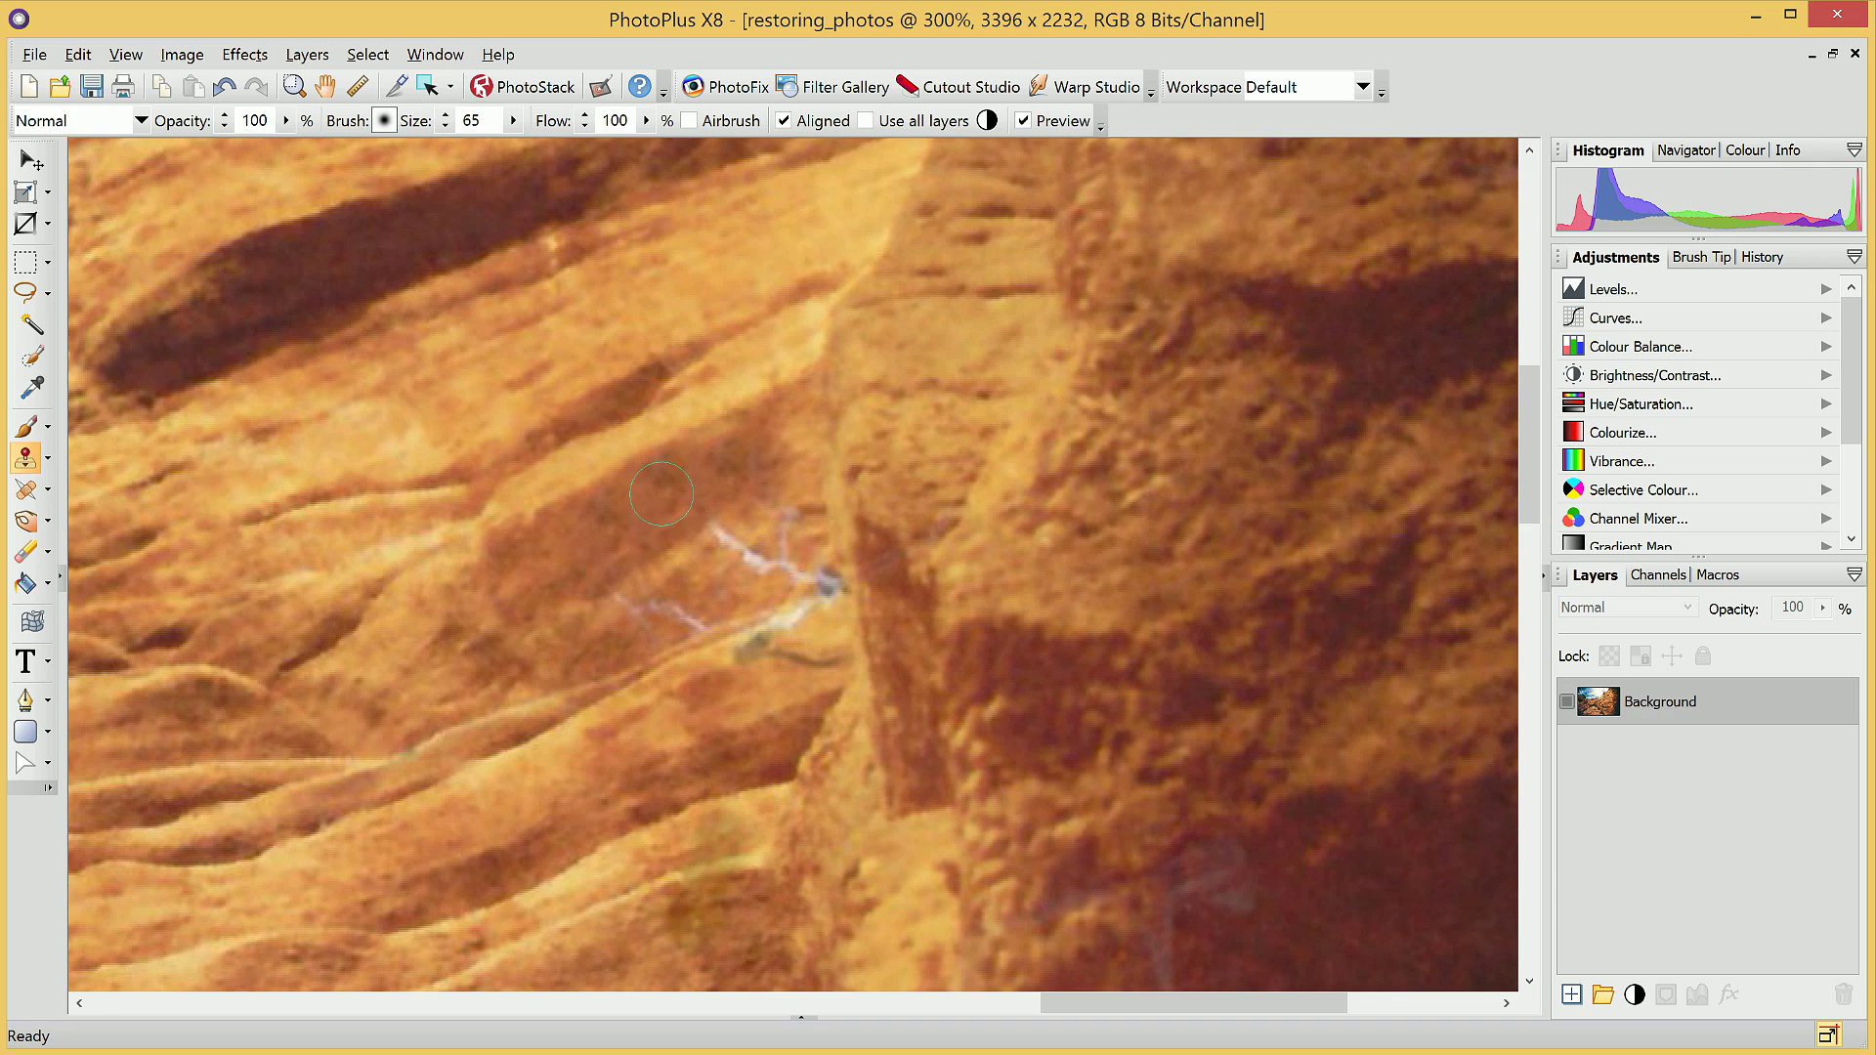
mouse_move(728, 449)
mouse_down()
mouse_move(740, 507)
mouse_move(777, 539)
mouse_up()
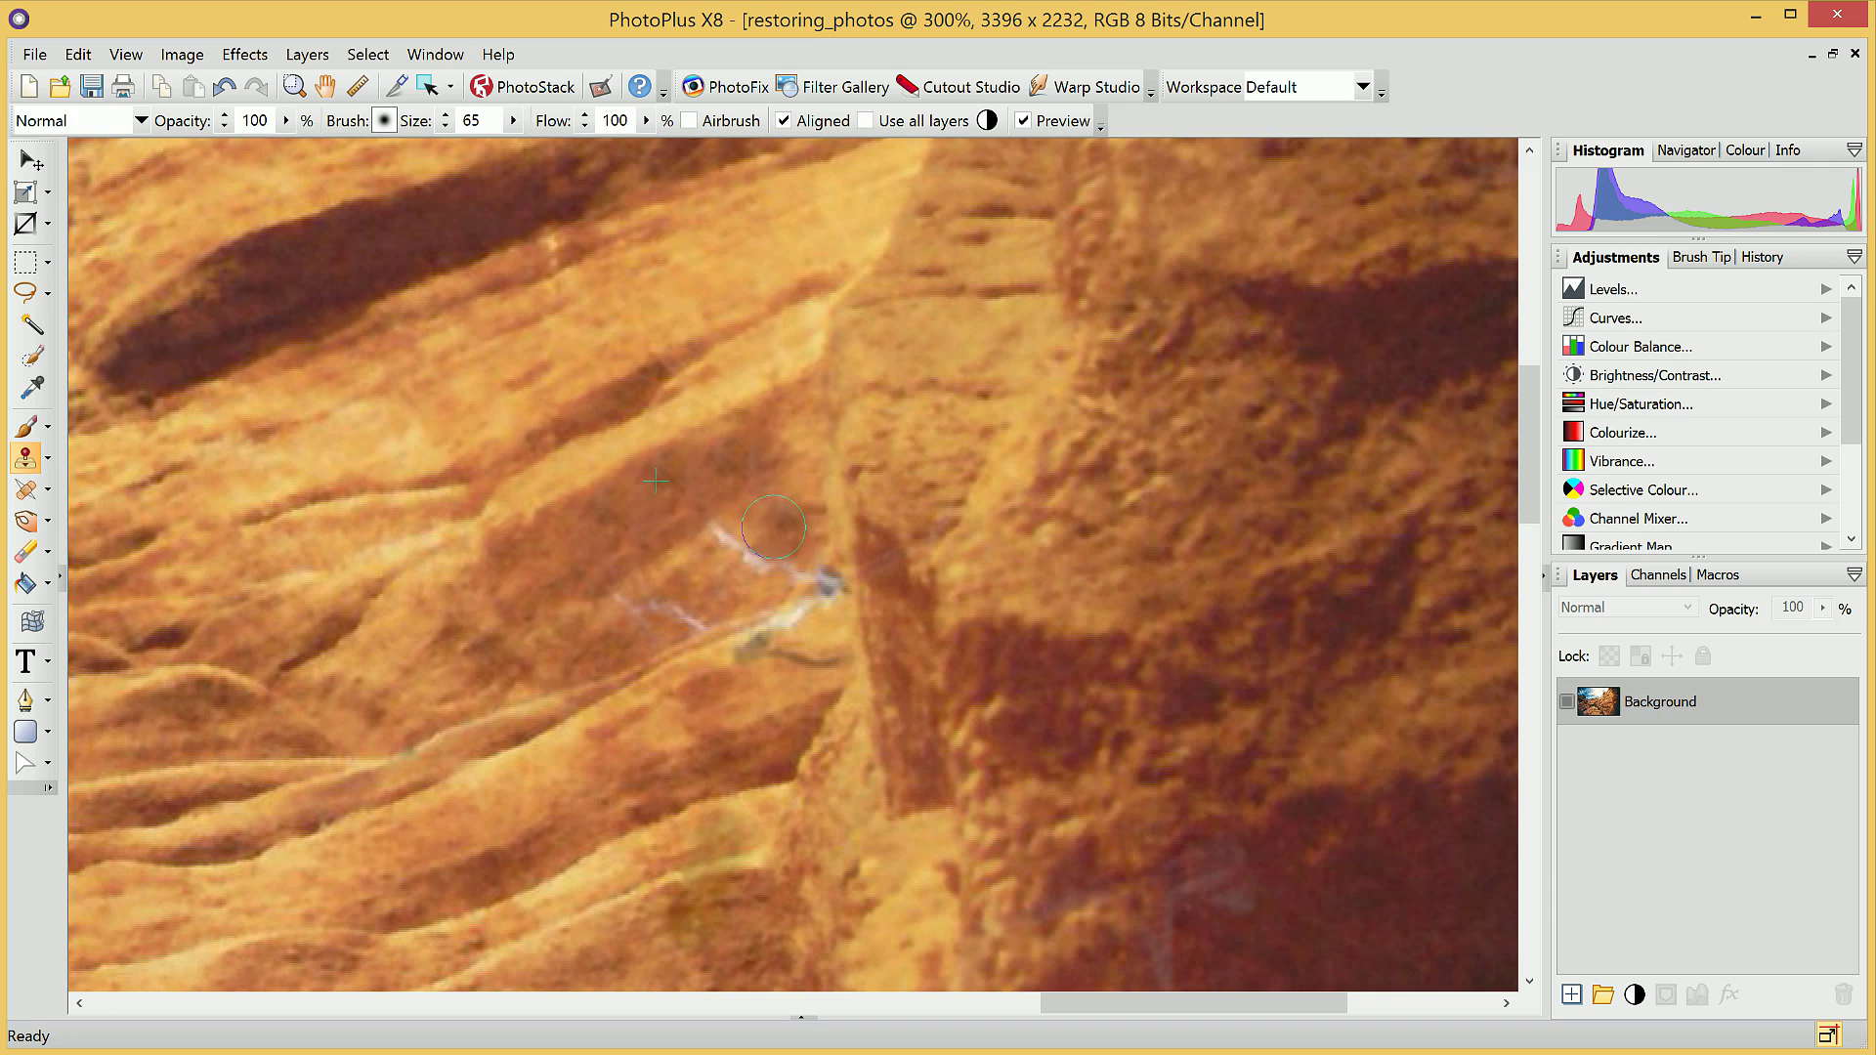
drag(774, 528, 797, 529)
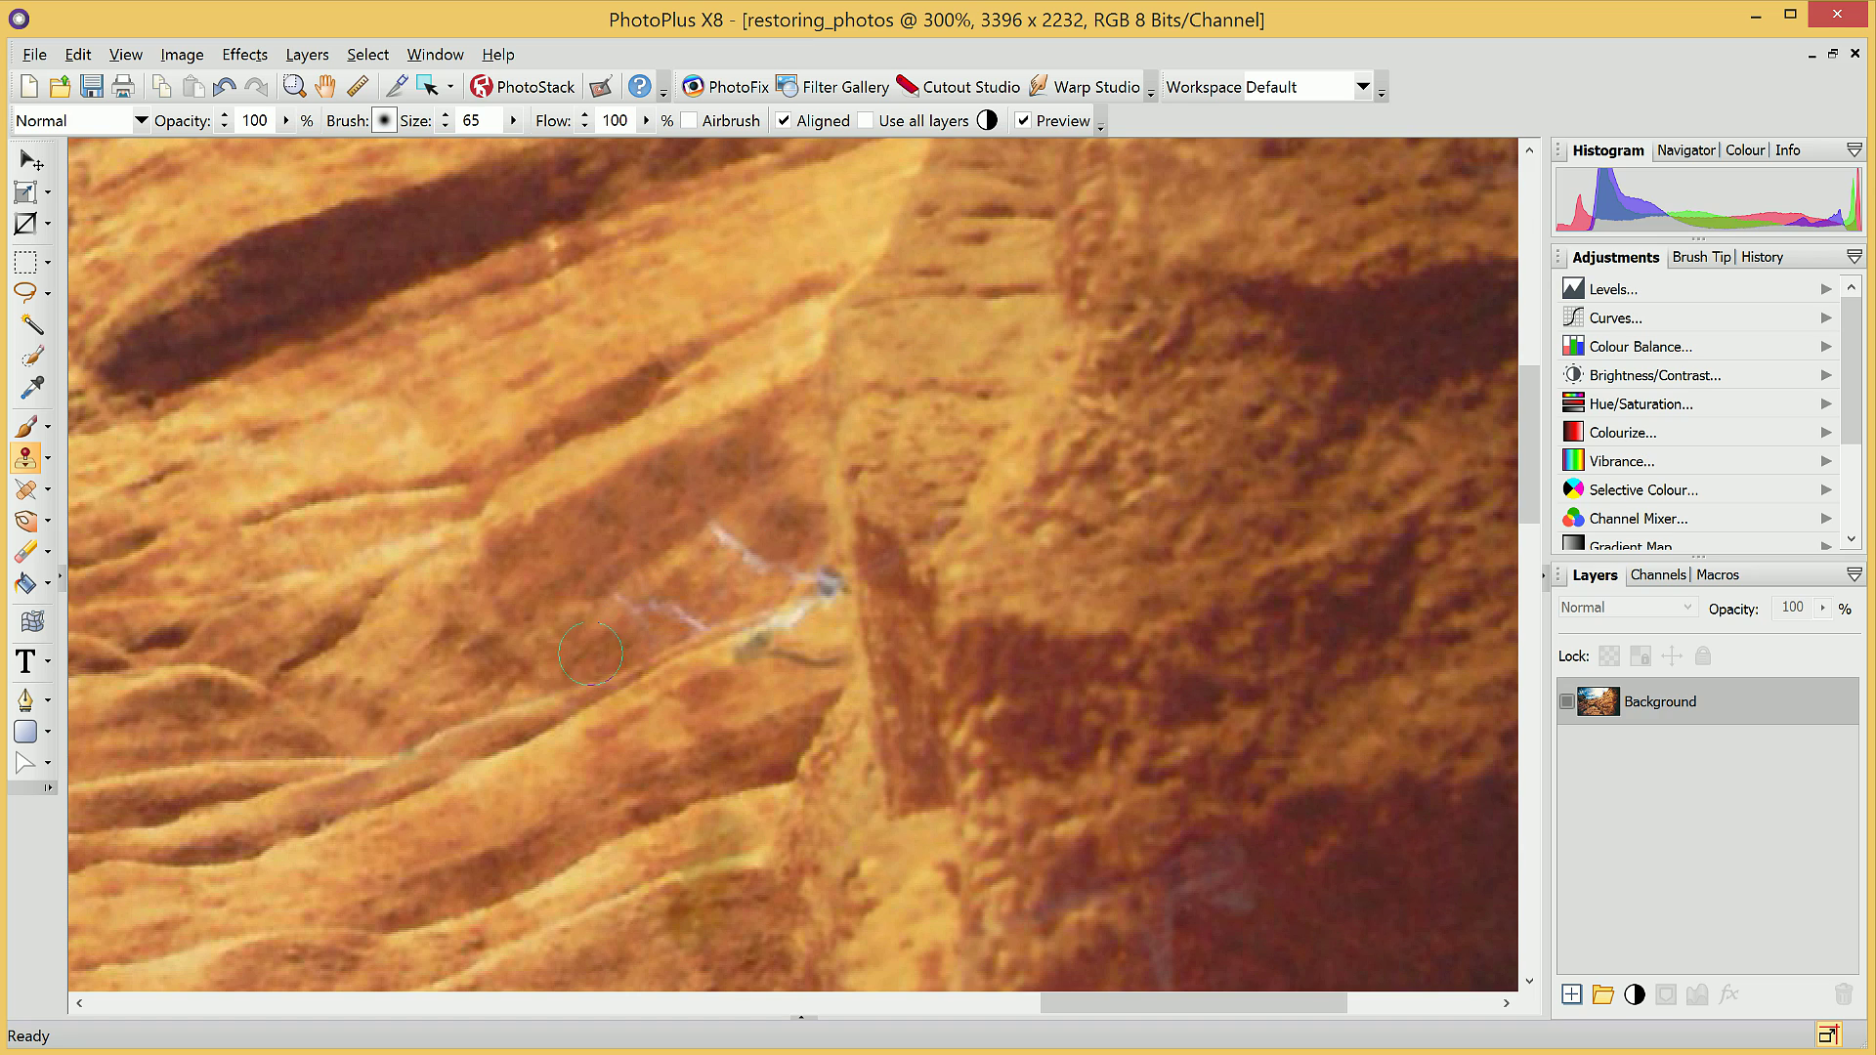
drag(666, 619, 617, 622)
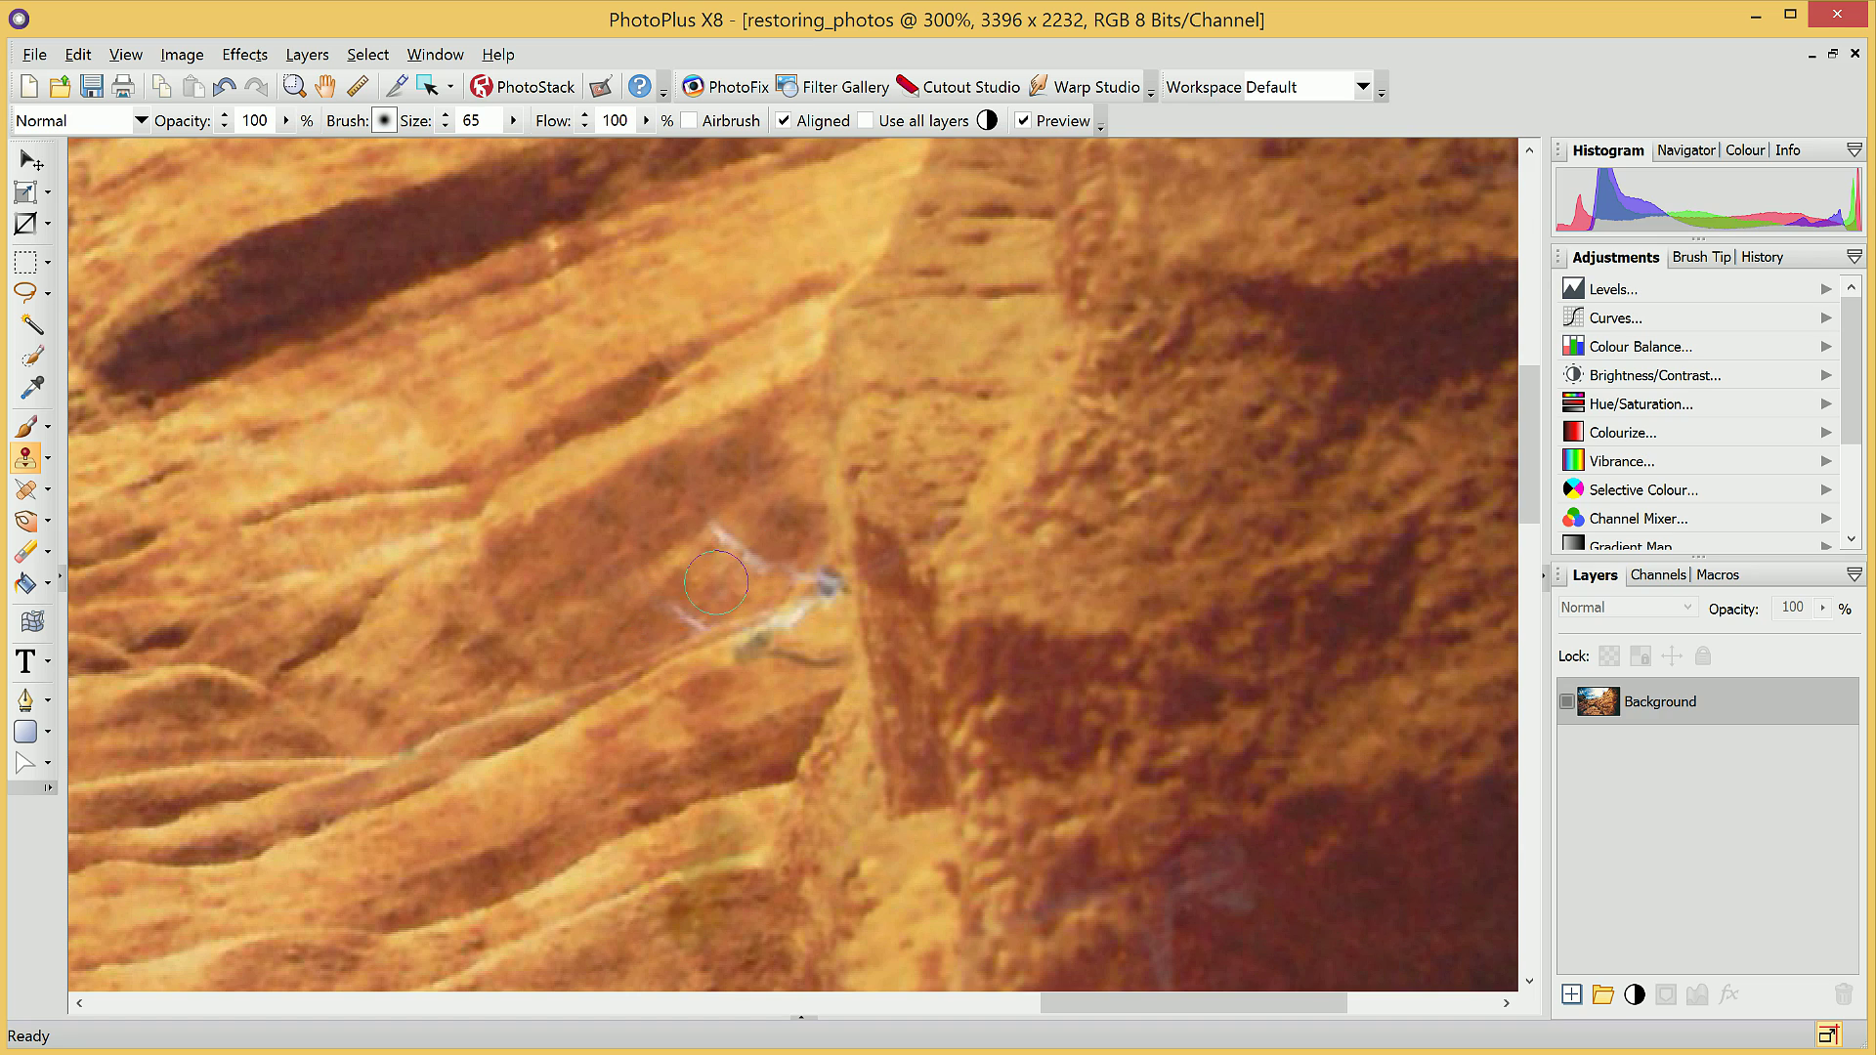
mouse_move(715, 583)
mouse_down()
mouse_move(665, 592)
mouse_move(614, 675)
mouse_move(658, 699)
mouse_move(703, 589)
mouse_move(733, 568)
mouse_move(713, 542)
mouse_move(689, 622)
mouse_move(661, 587)
mouse_move(765, 574)
mouse_move(741, 600)
mouse_move(615, 578)
mouse_move(717, 573)
mouse_move(712, 554)
mouse_move(825, 595)
mouse_move(753, 655)
mouse_move(789, 630)
mouse_move(772, 712)
mouse_move(809, 647)
mouse_up()
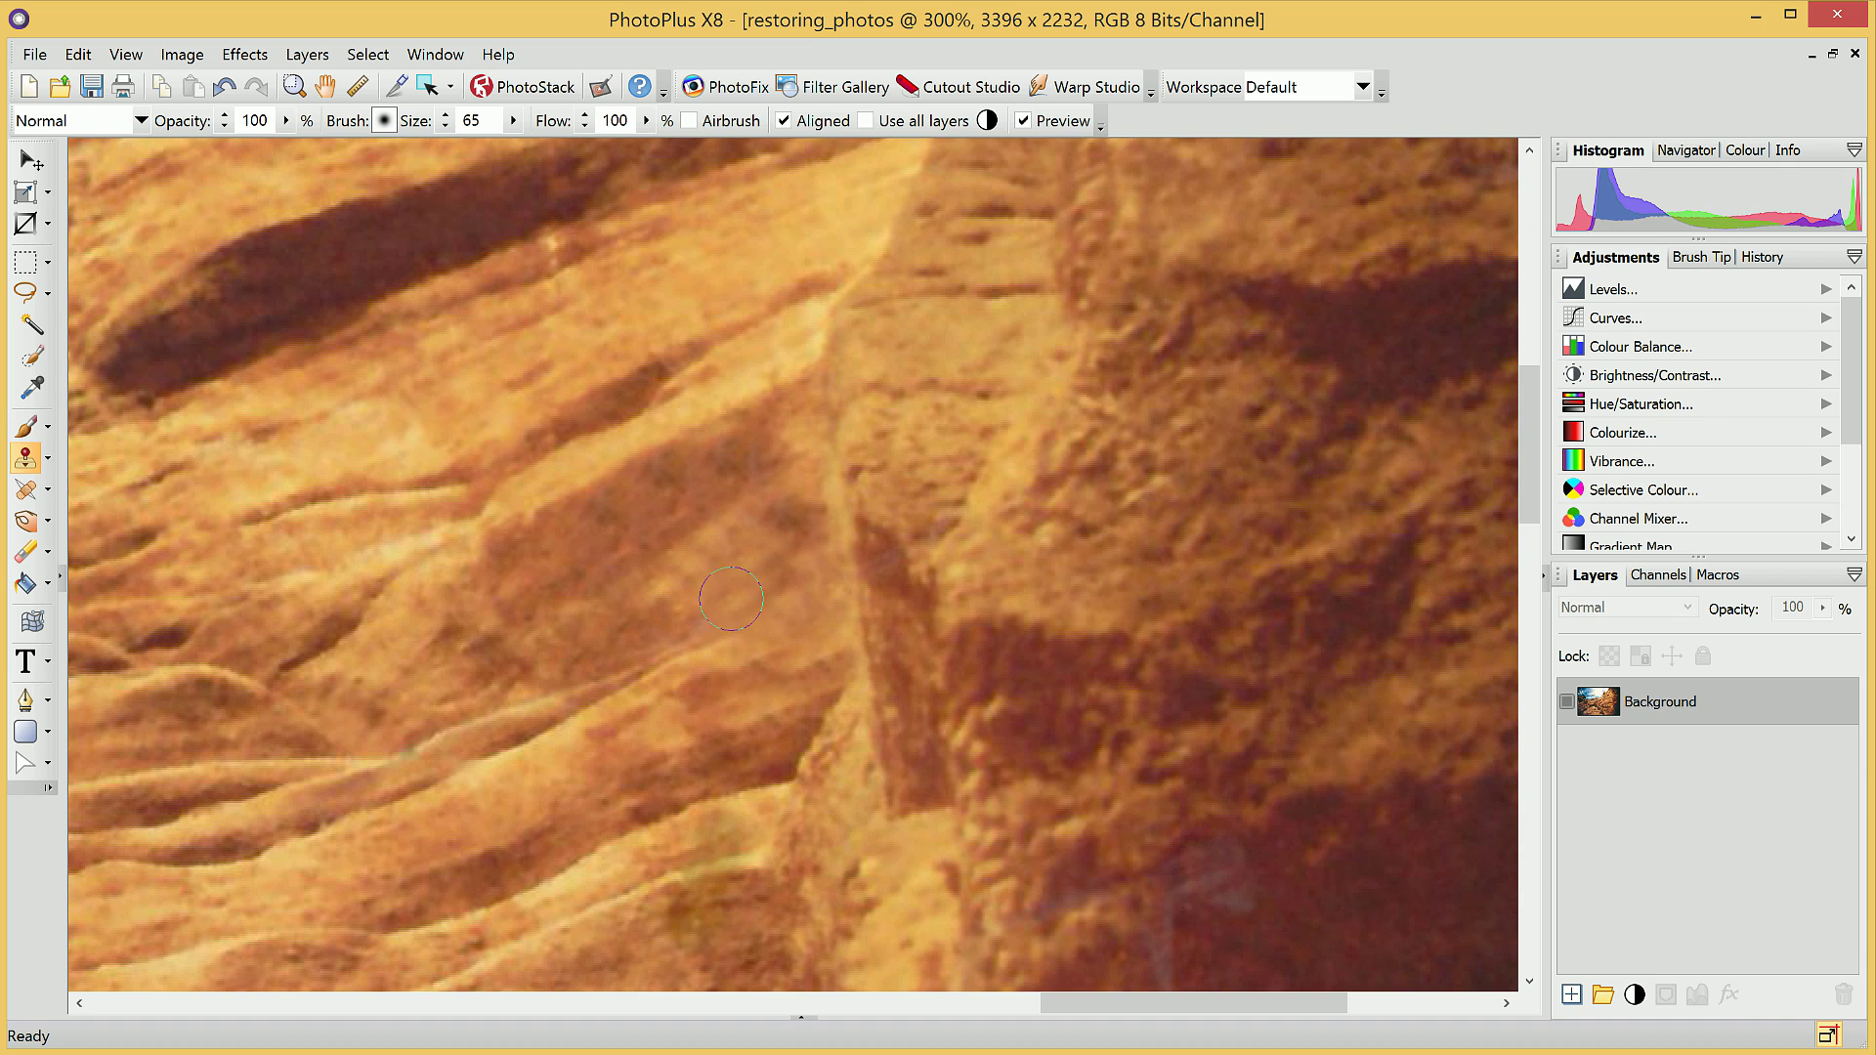
- Touch up the repaired rock face with more clone dabs, raising the brush size to 150 for the area where the scratch was
scroll(714, 586, down, 1)
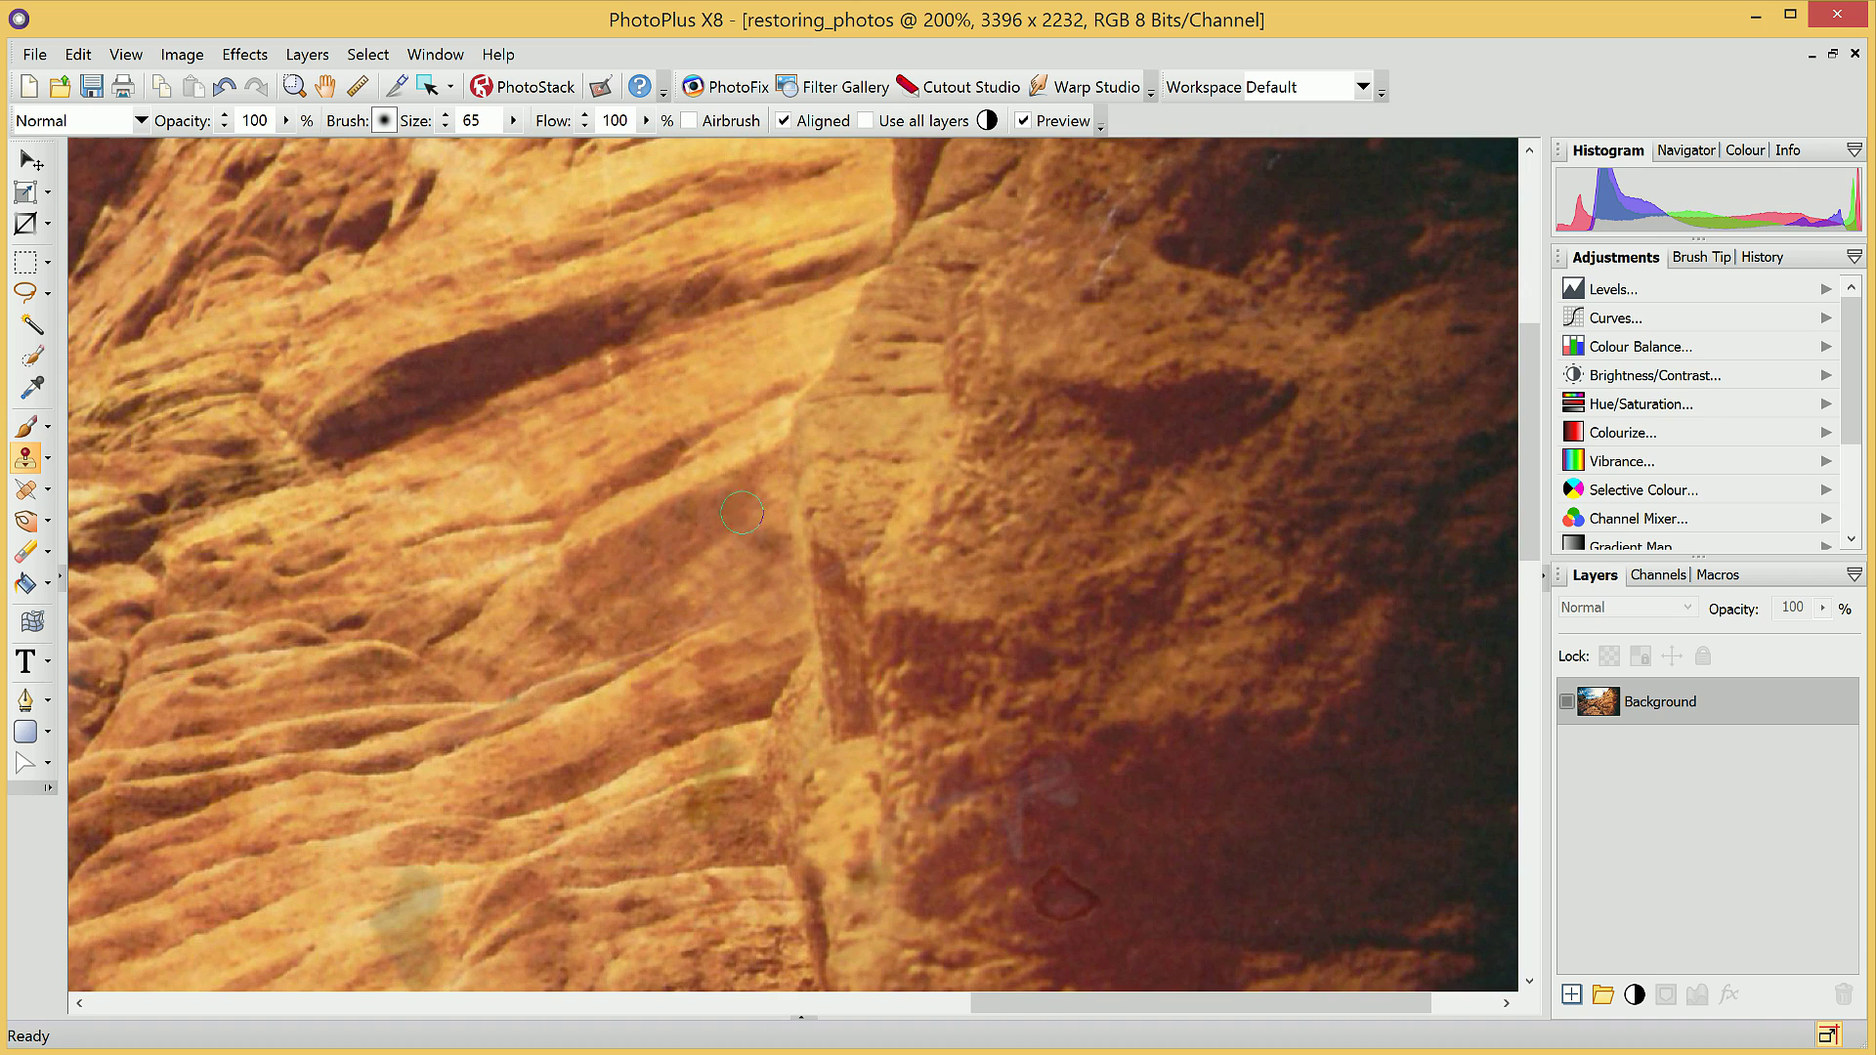
click(678, 519)
click(801, 584)
scroll(519, 608, up, 1)
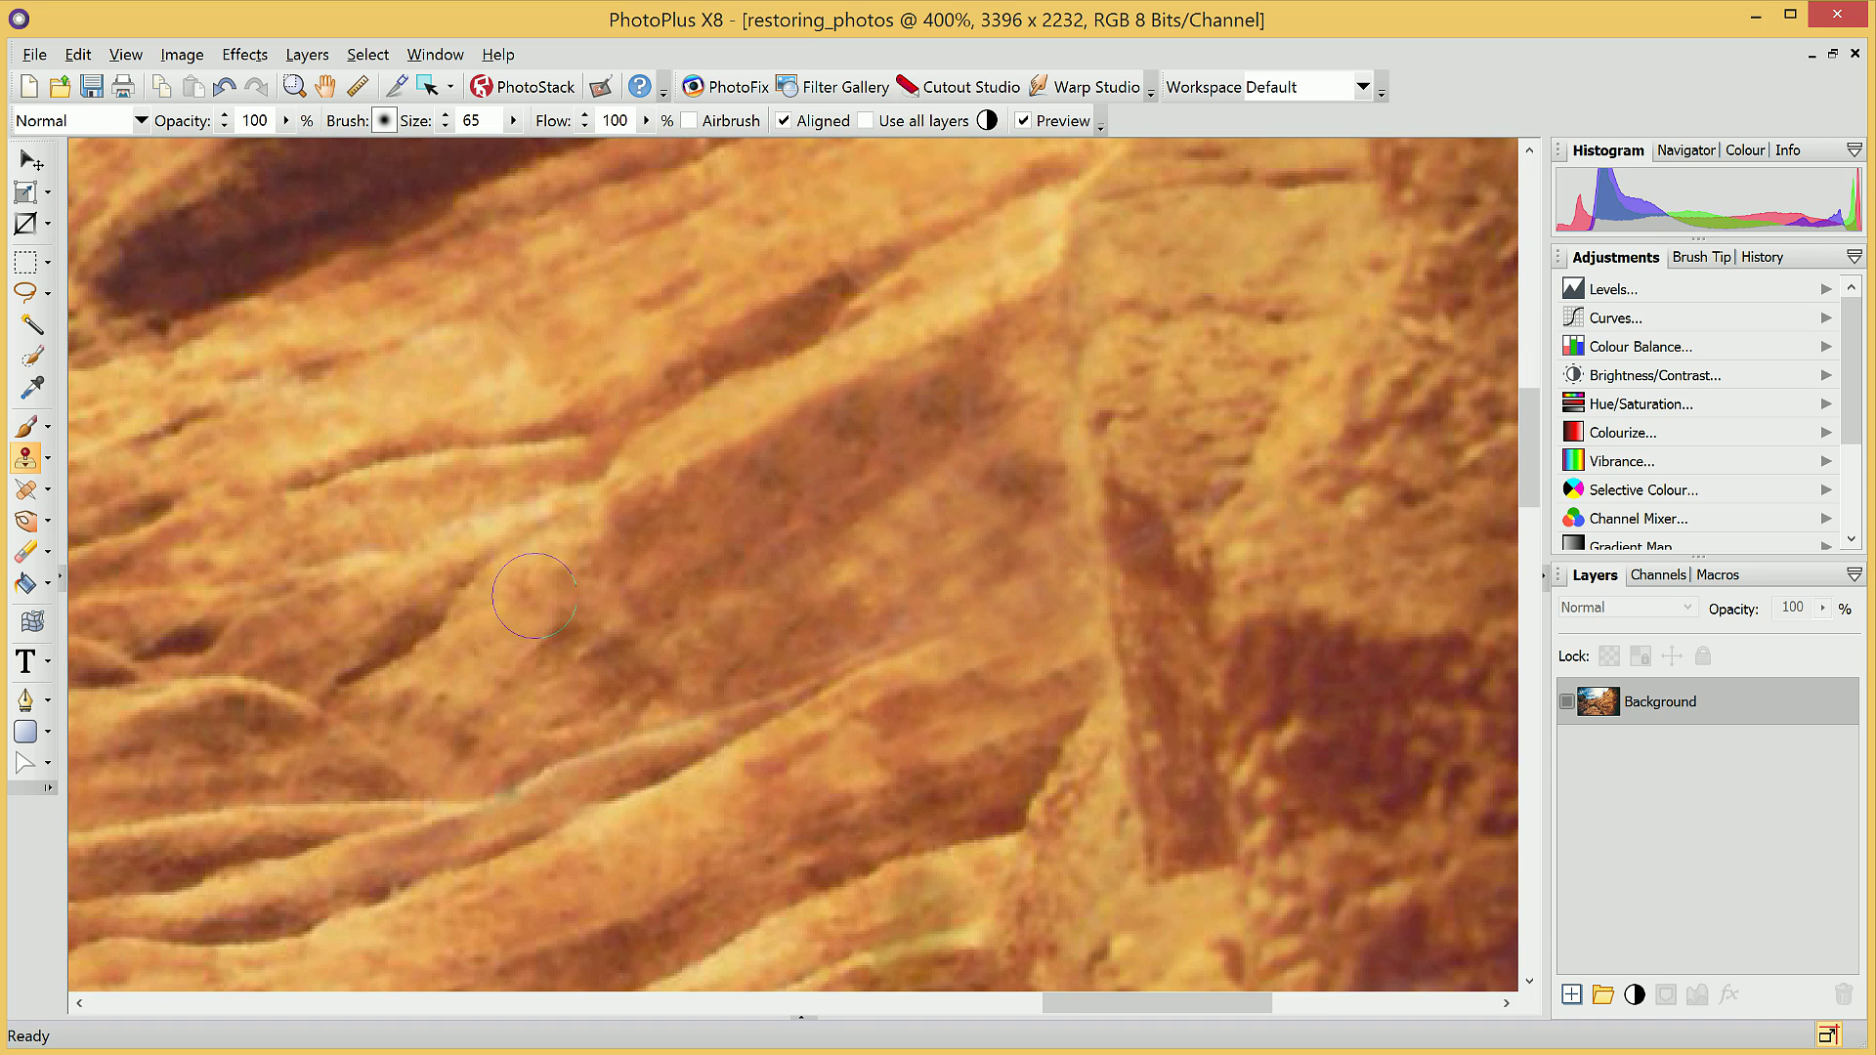
key(bracketright)
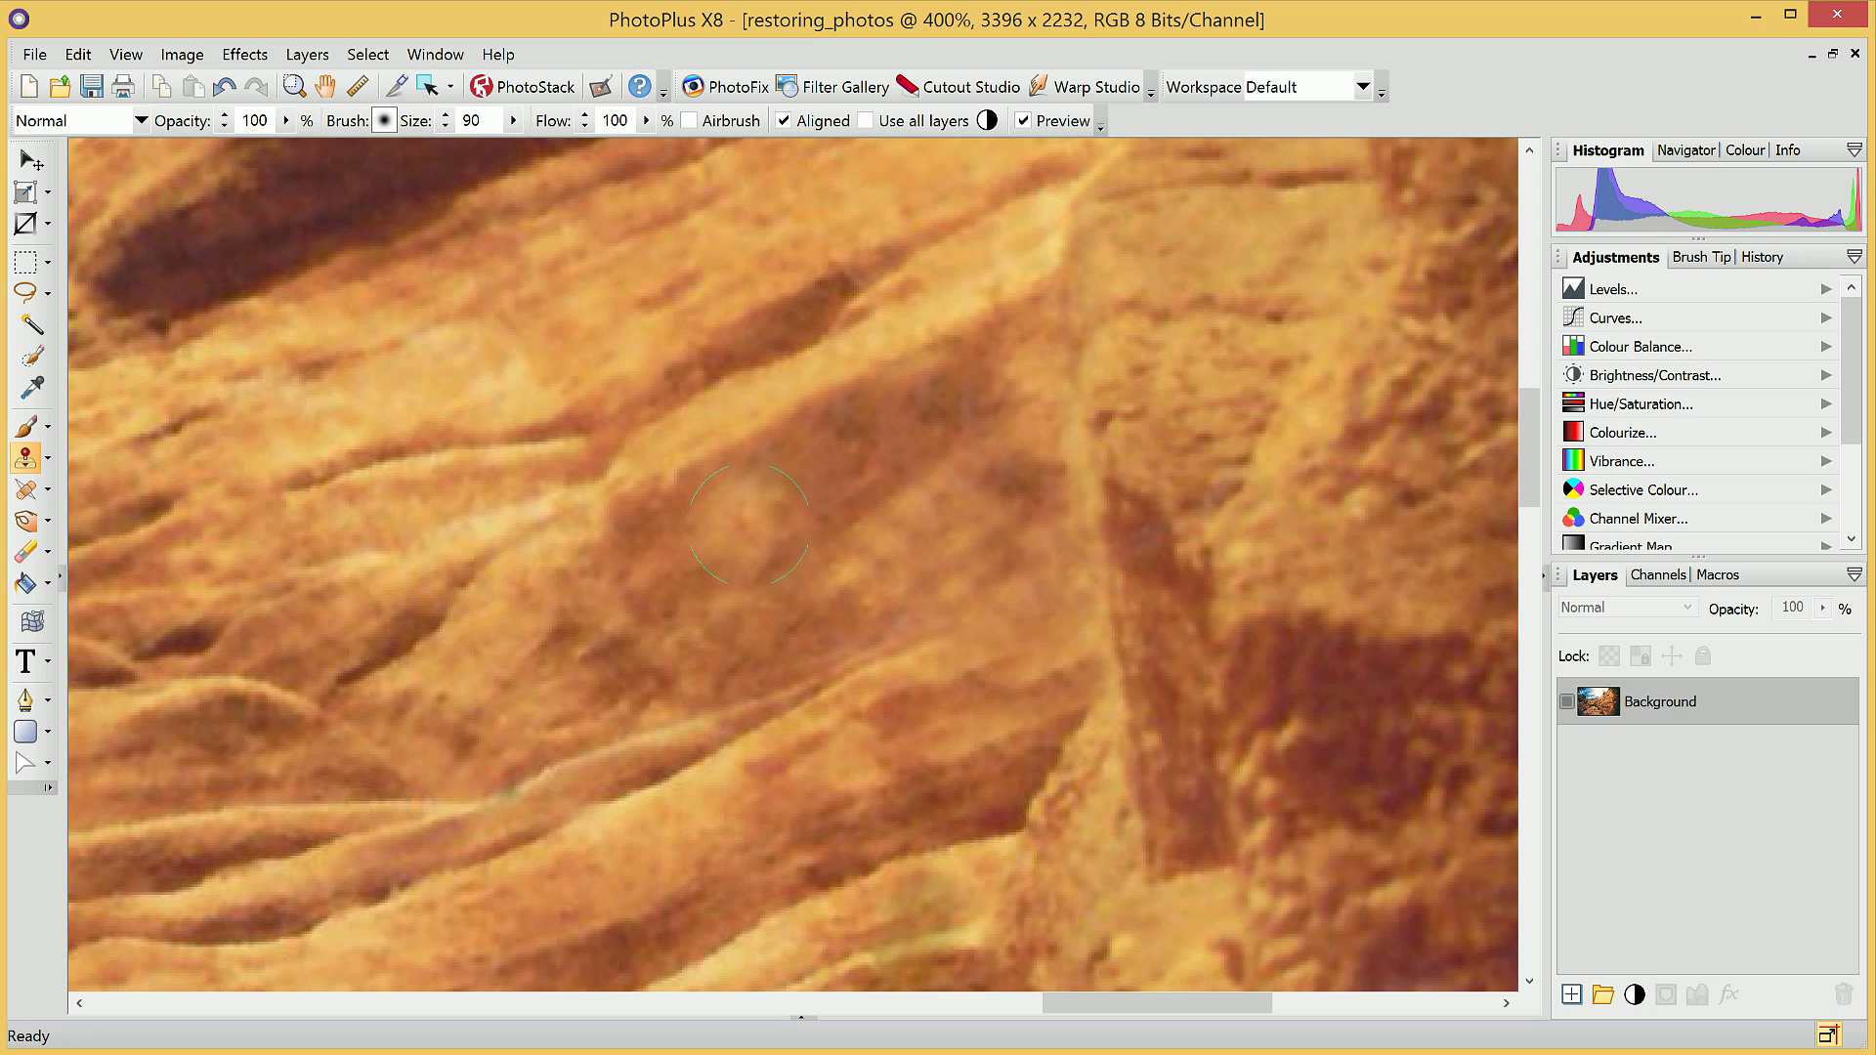
key(bracketright)
key(bracketright)
key(bracketright)
key(bracketright)
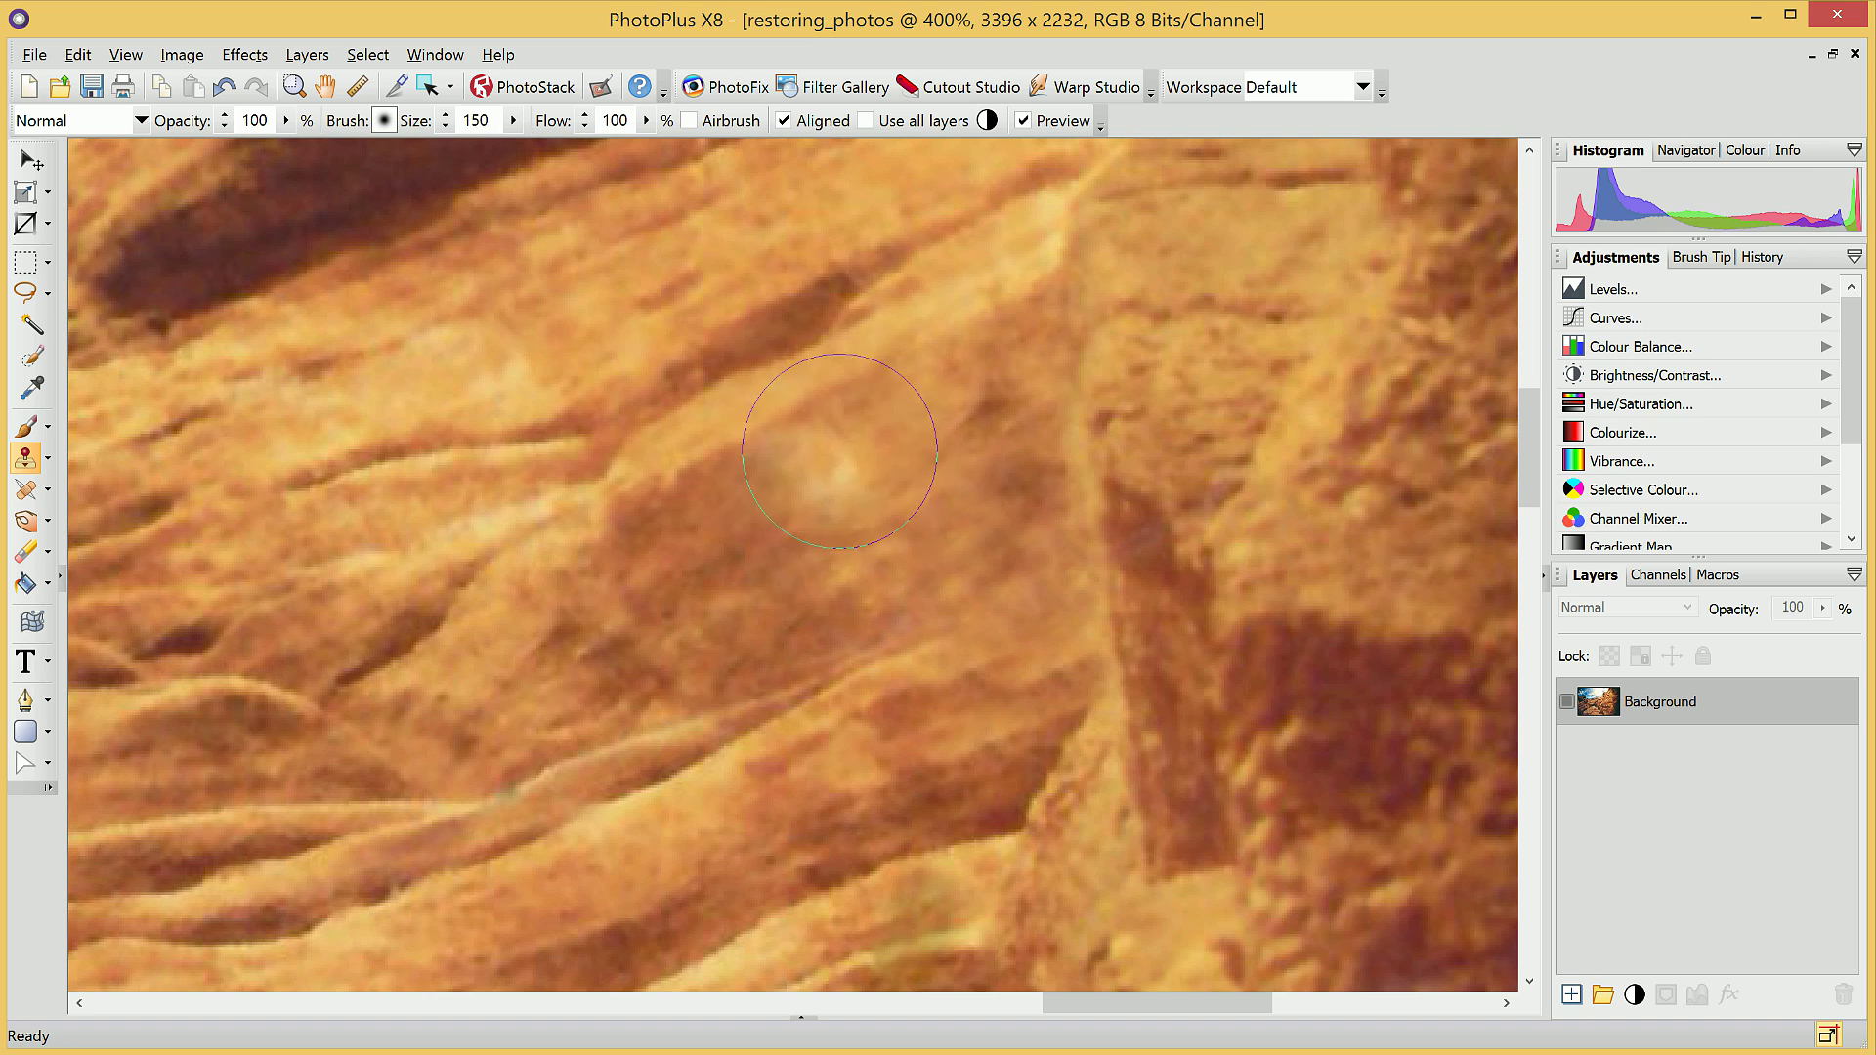
click(837, 446)
scroll(1210, 530, down, 1)
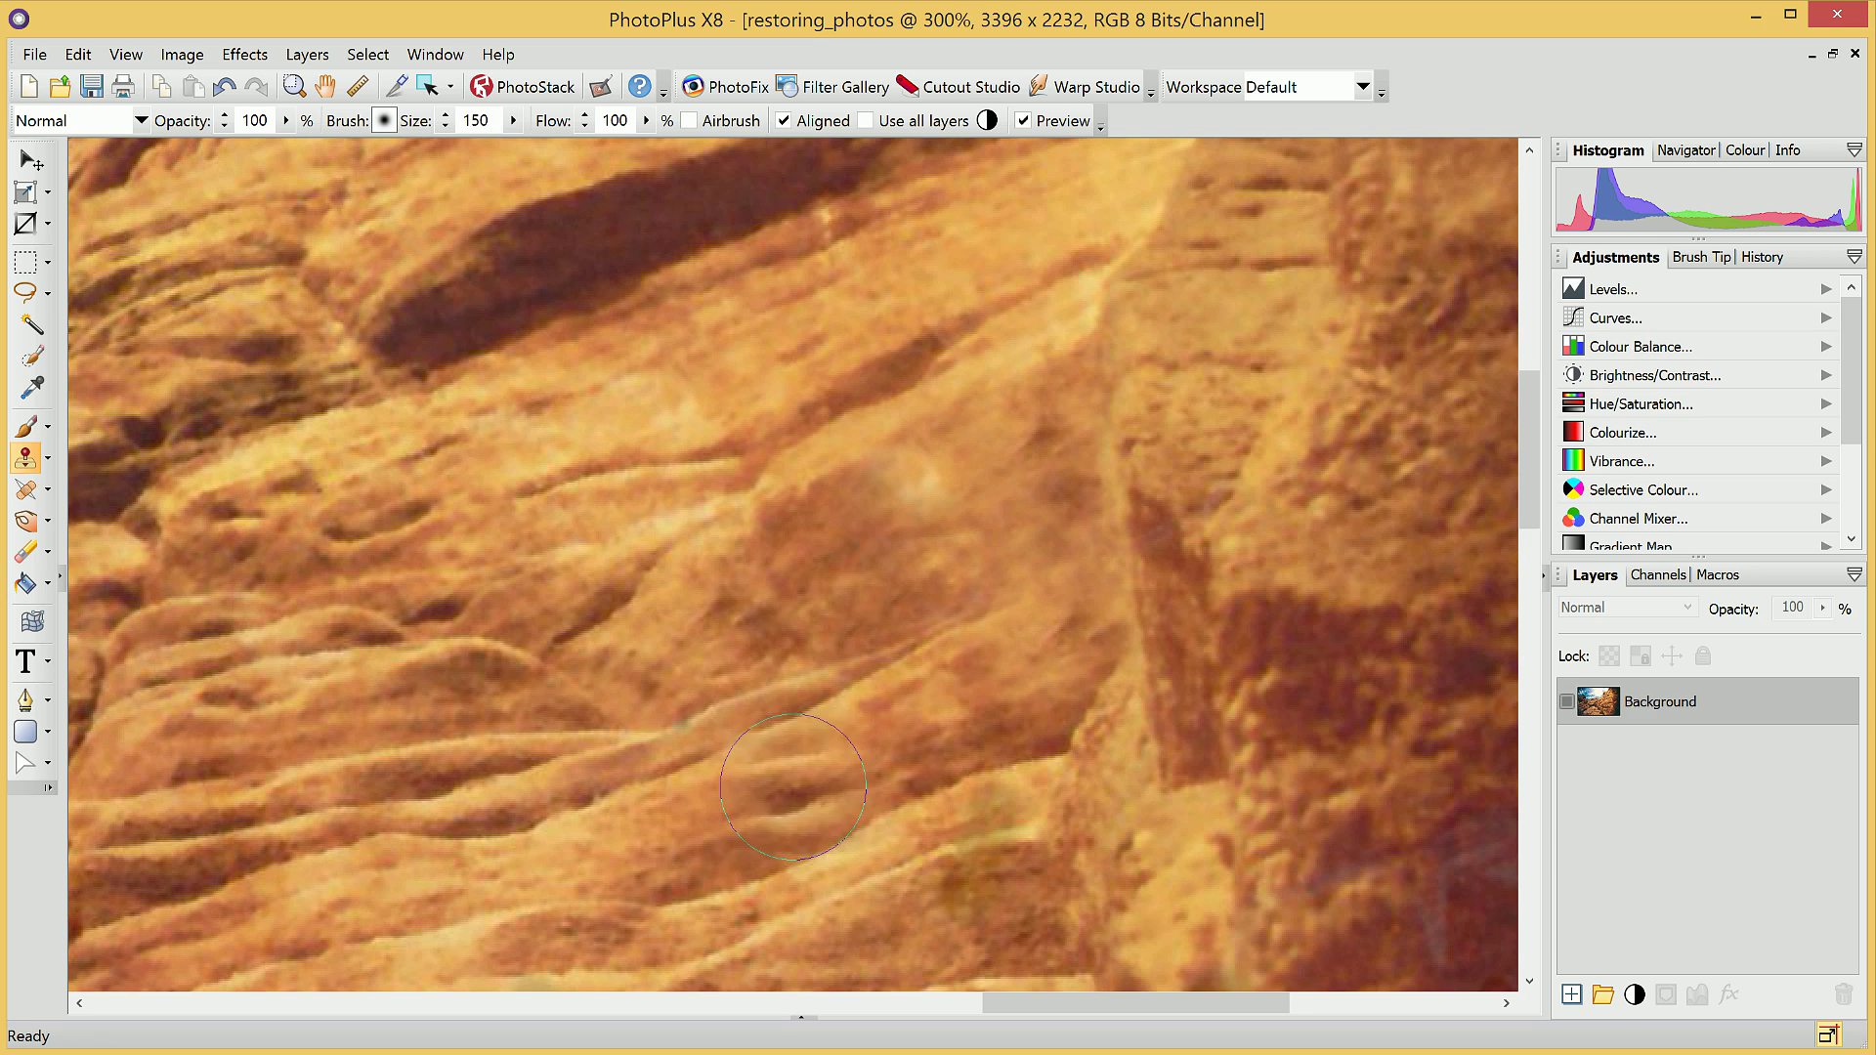
- Clone clean white cloud over the faint grey smudge in the middle of the large bright cloud
scroll(811, 709, down, 5)
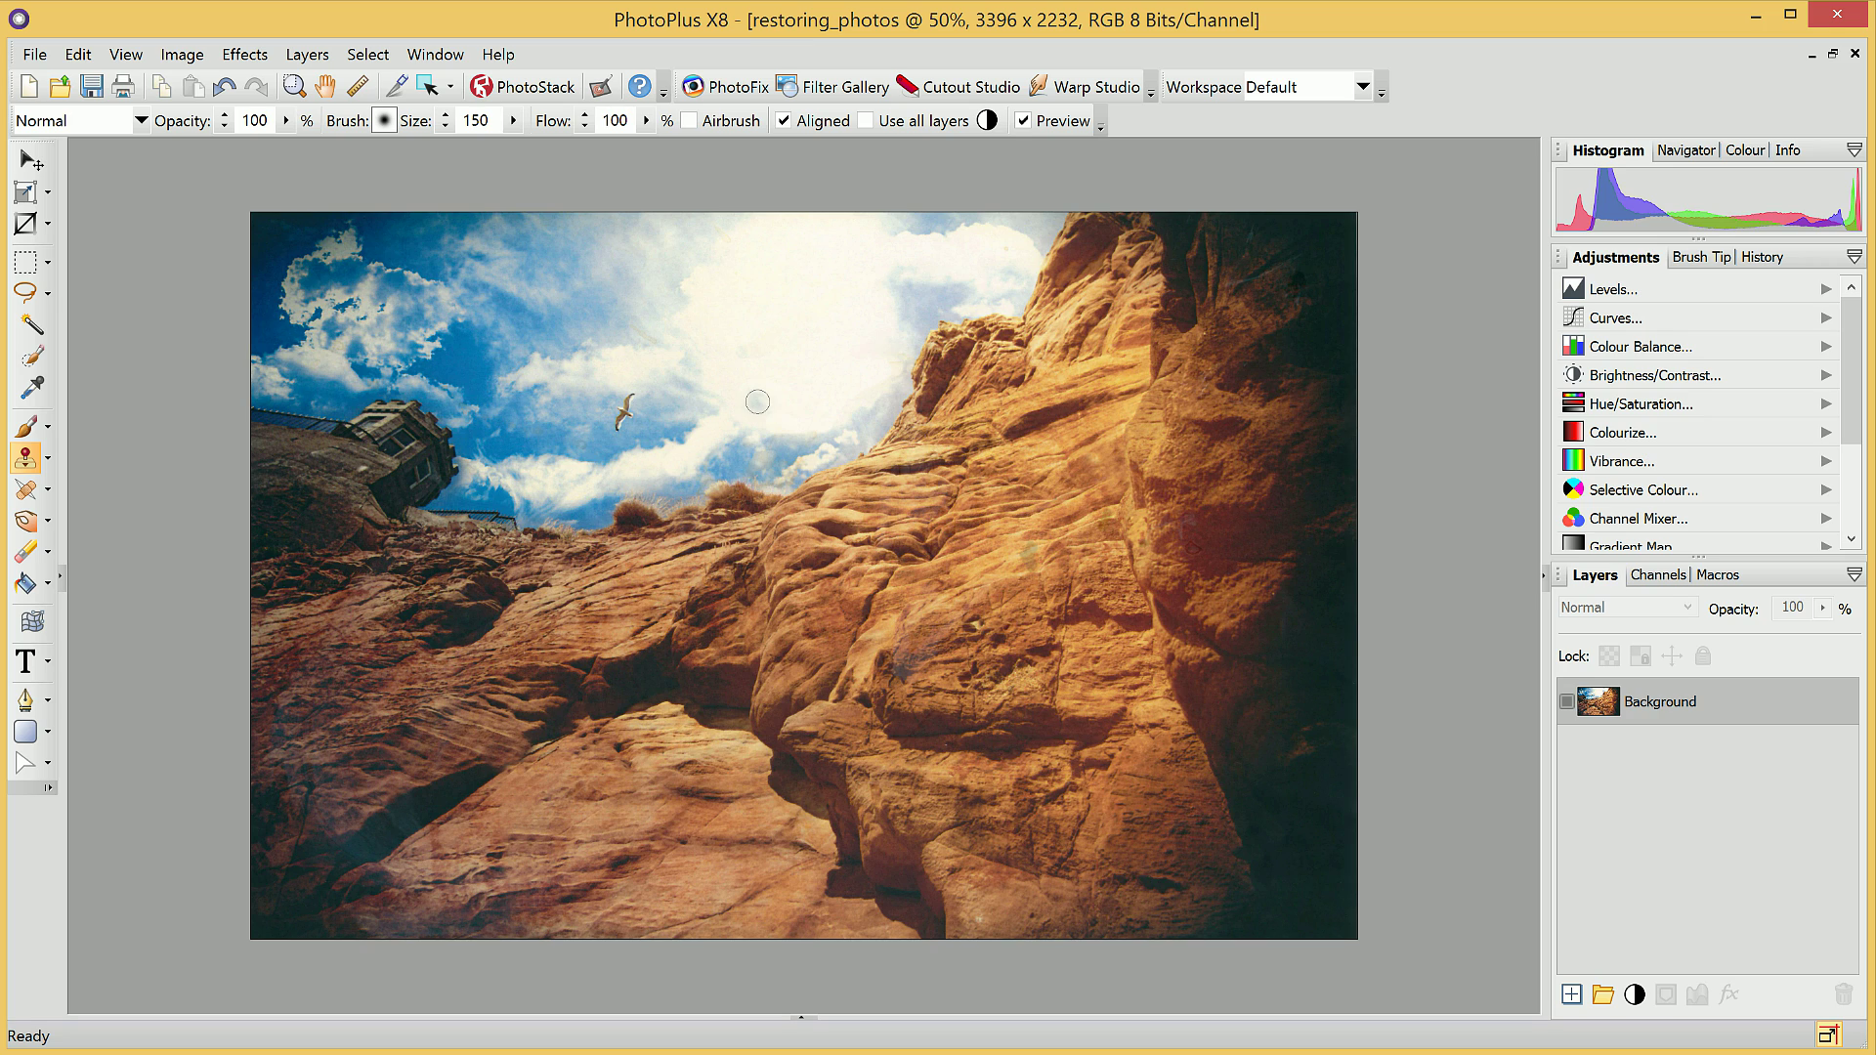
scroll(757, 401, up, 4)
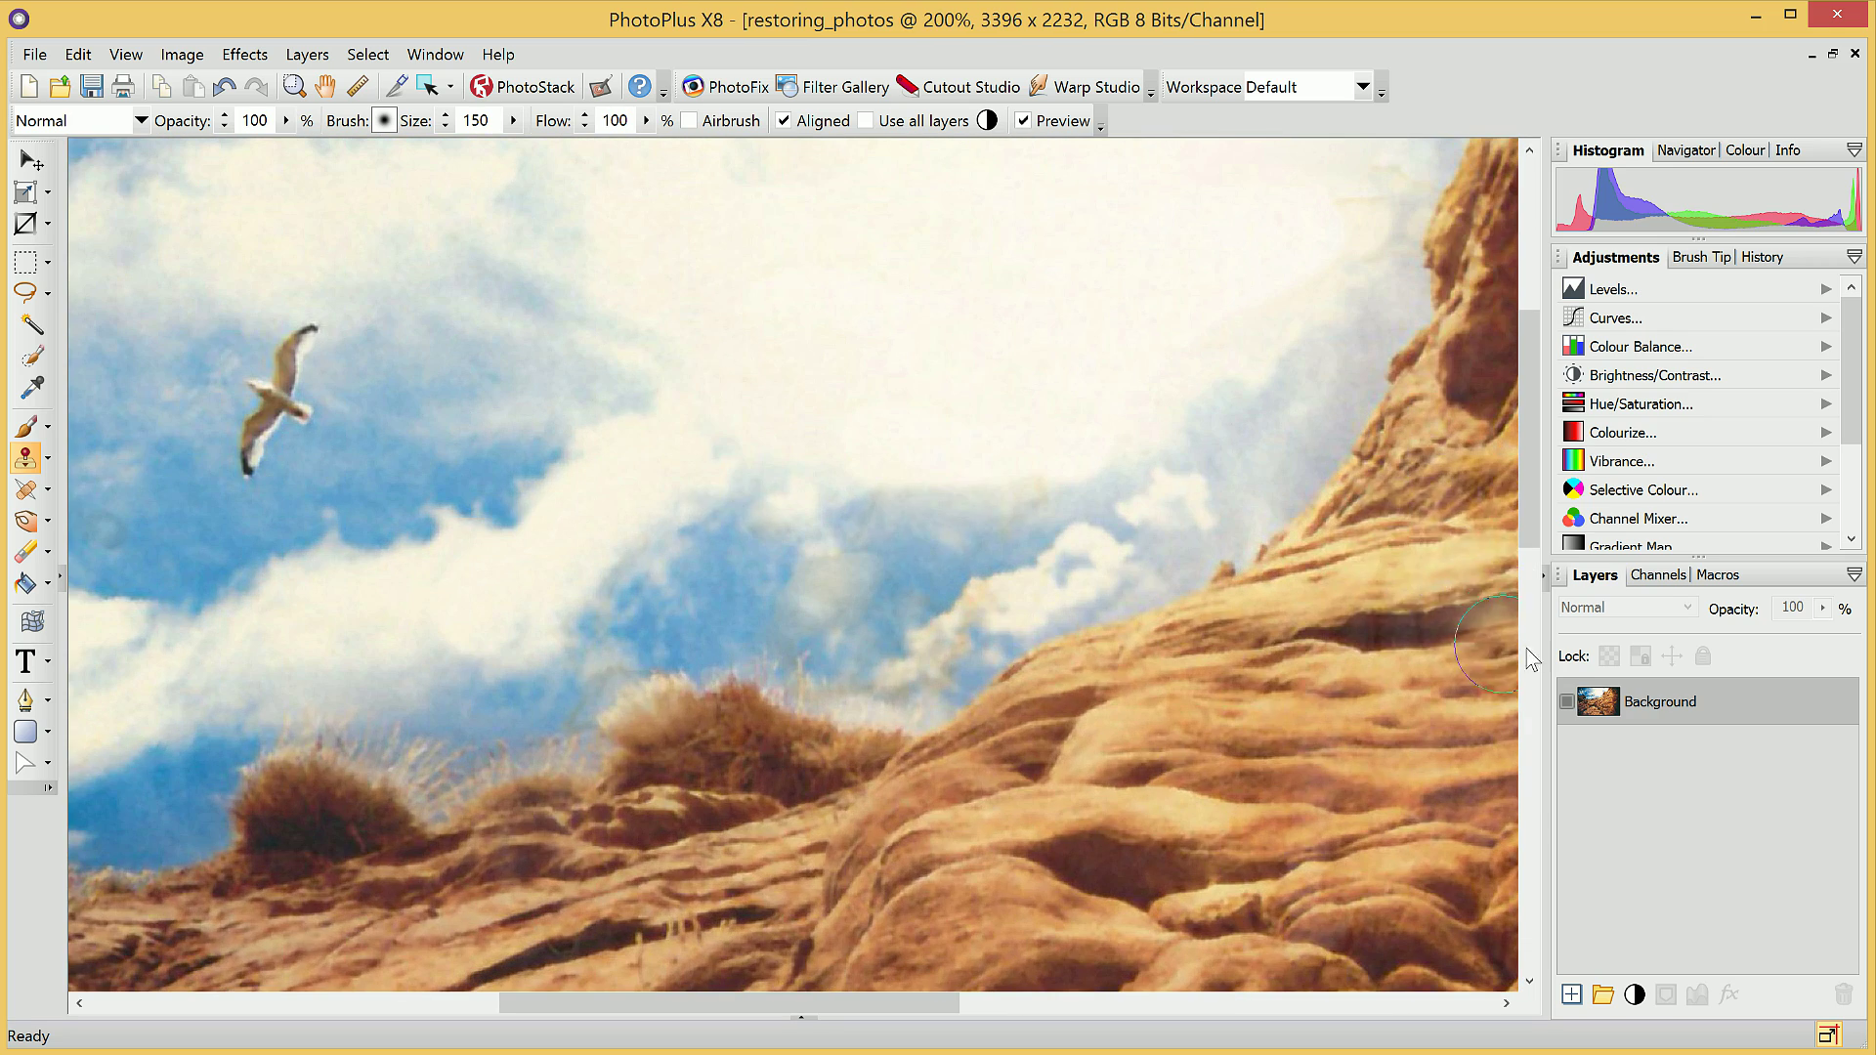
drag(1529, 534, 1529, 426)
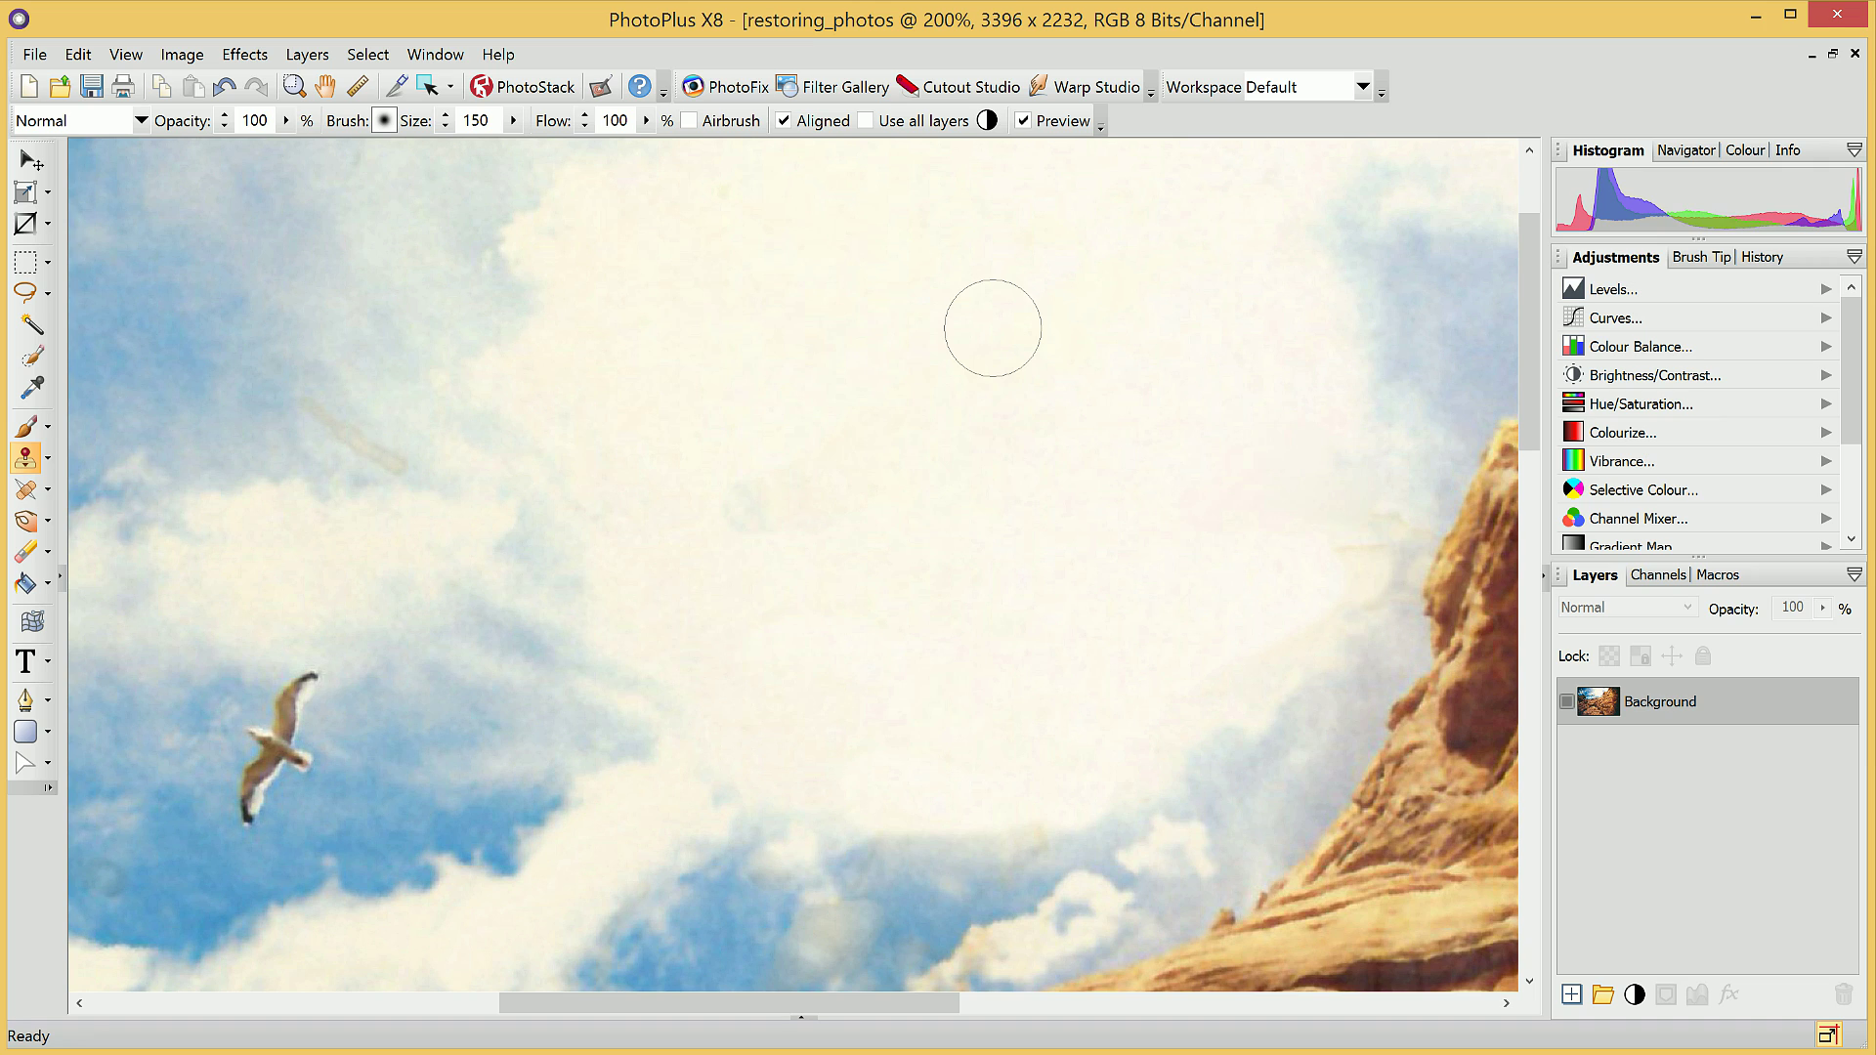
mouse_move(743, 527)
mouse_down()
mouse_move(797, 497)
mouse_move(861, 438)
mouse_move(817, 448)
mouse_move(927, 481)
mouse_up()
- Reduce the clone brush size to 100 and clone white cloud over the yellowish streaks beside the rocky peak
drag(840, 1004, 989, 1029)
key(bracketleft)
key(bracketleft)
key(bracketleft)
key(bracketleft)
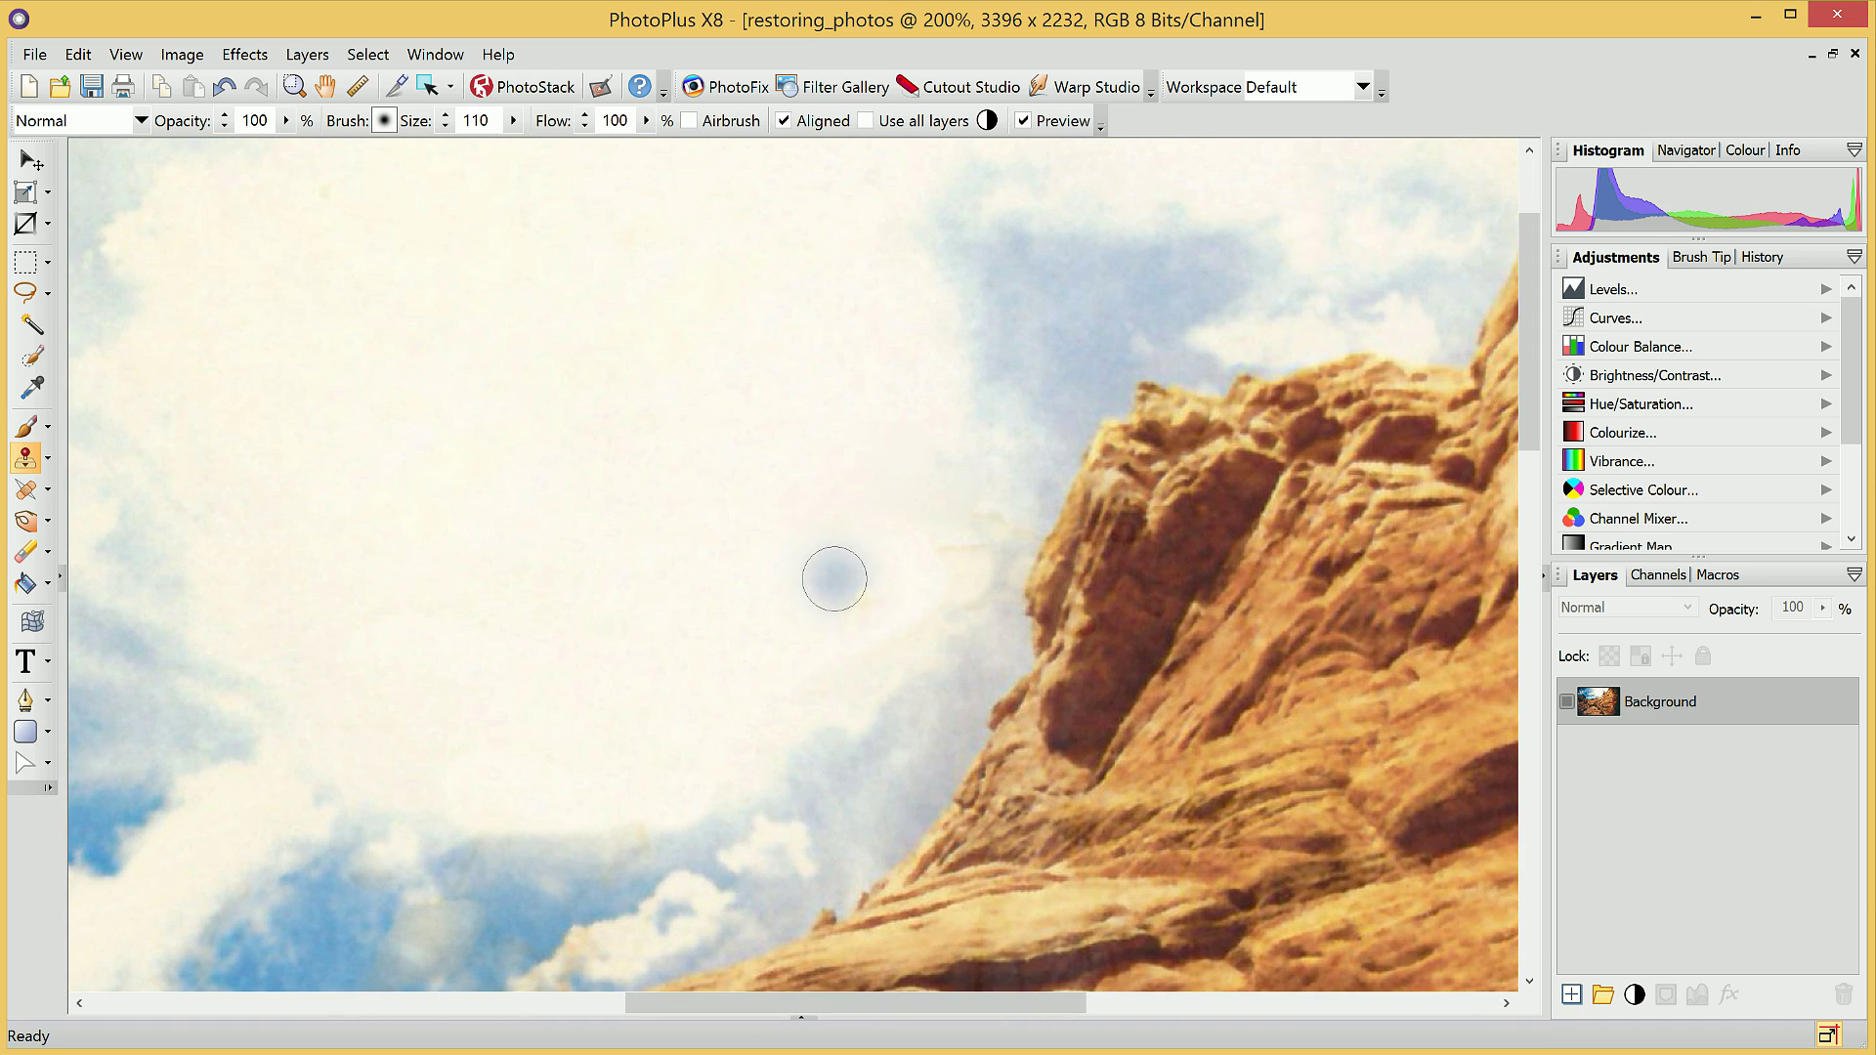
key(bracketleft)
alt+click(879, 537)
mouse_move(953, 544)
mouse_down()
mouse_move(964, 528)
mouse_move(859, 607)
mouse_move(922, 548)
mouse_move(940, 595)
mouse_move(852, 664)
mouse_up()
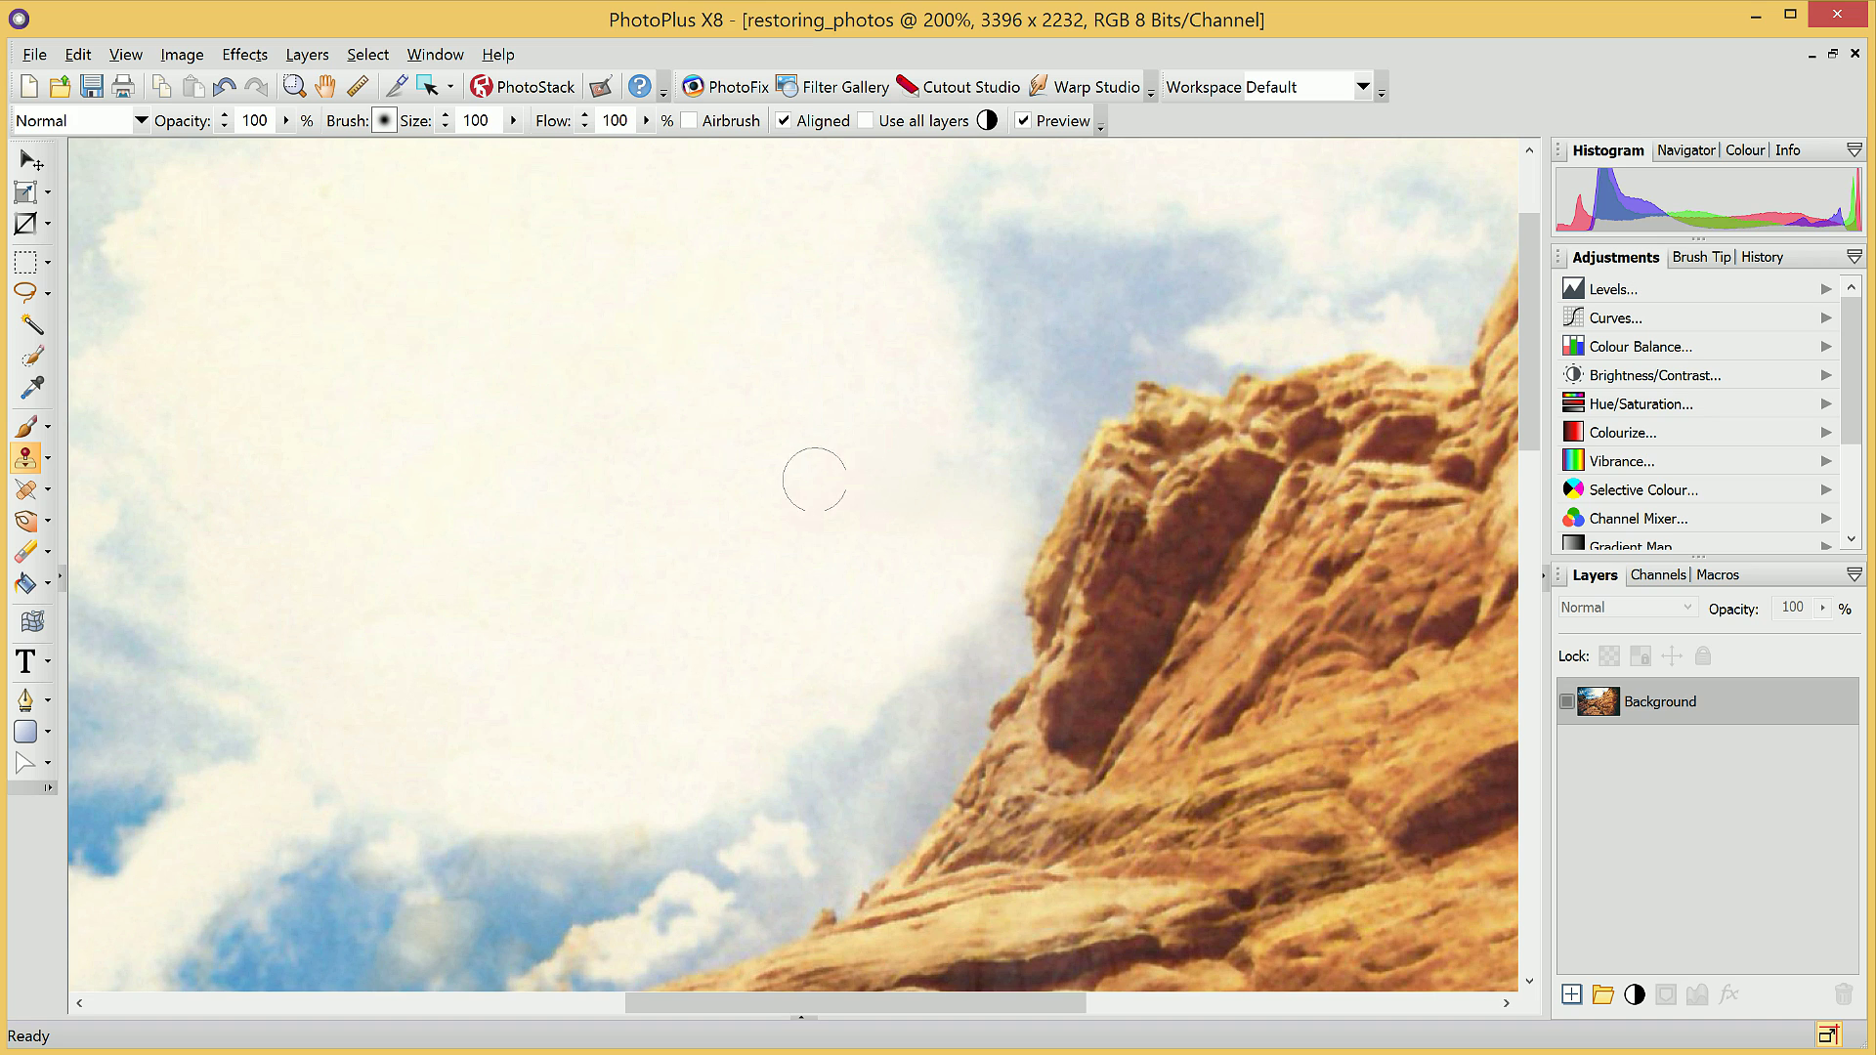
- Reduce the clone brush size to 35 and clone clean white over the brownish stains on the small cloud just above the rock slope
scroll(641, 662, down, 2)
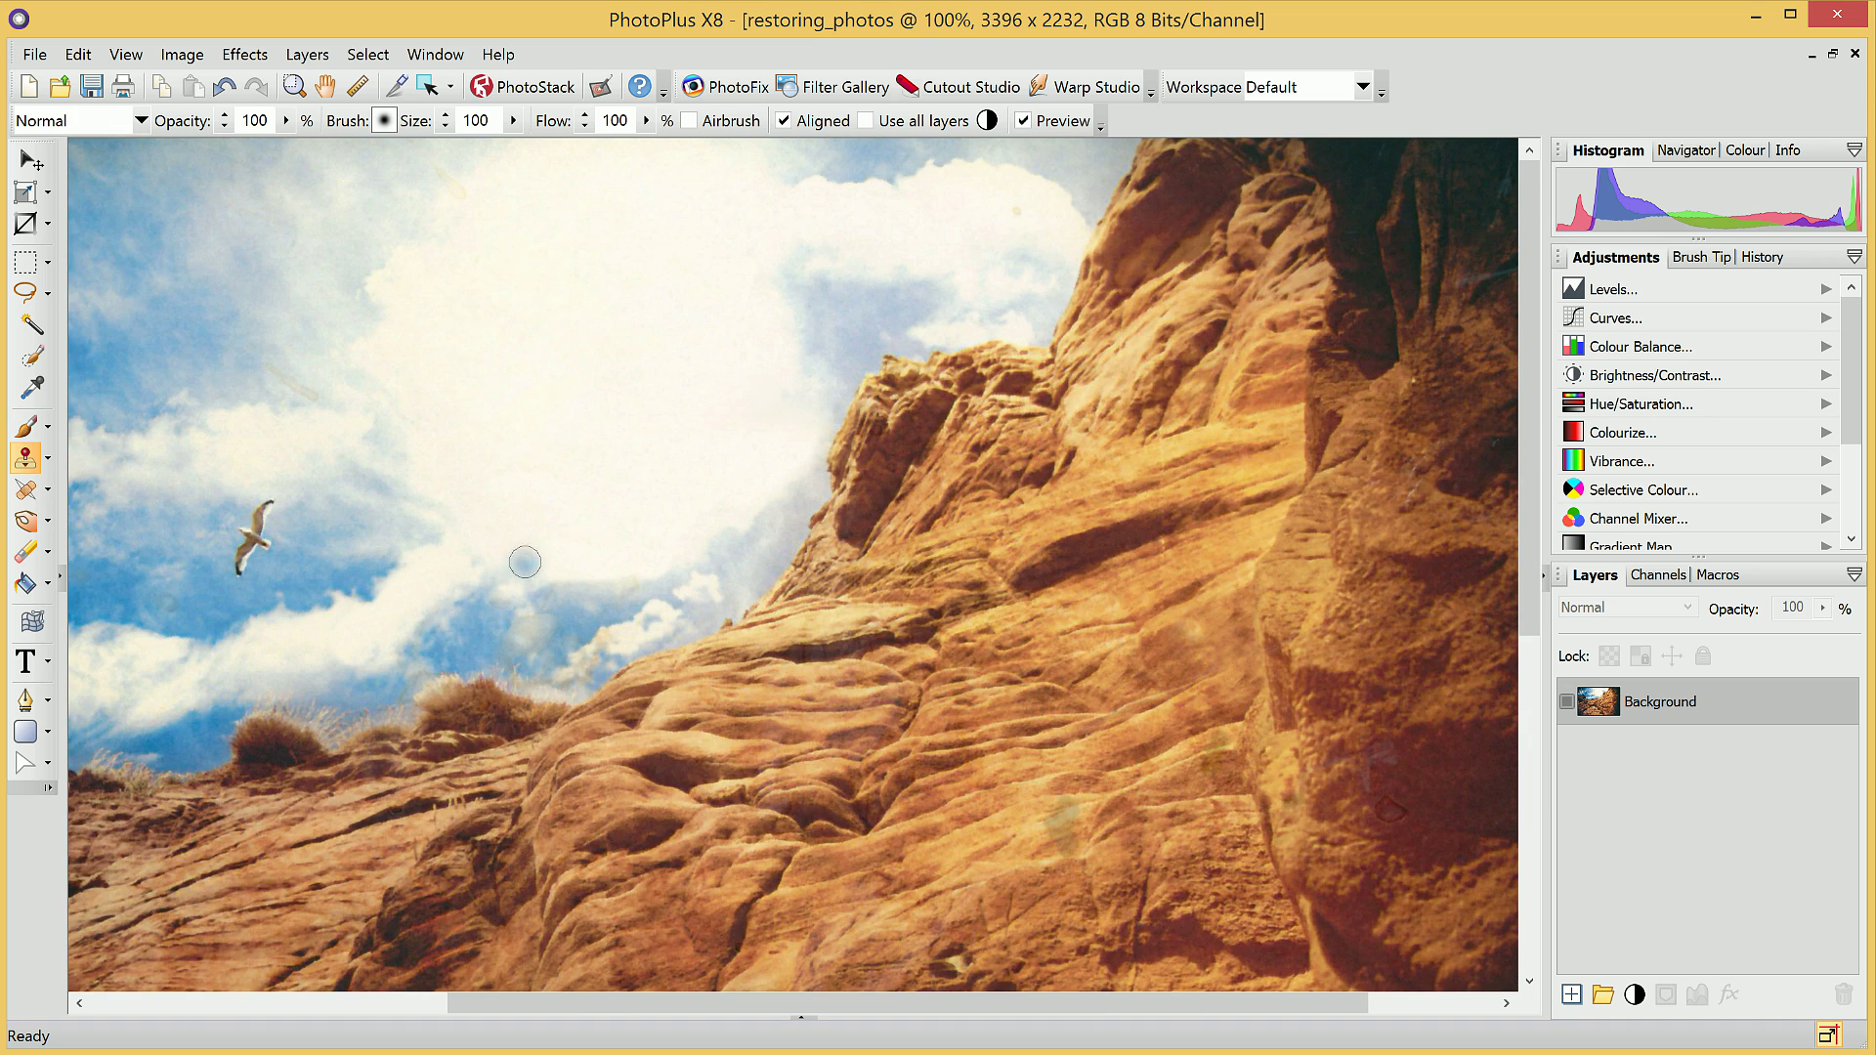
scroll(506, 567, up, 3)
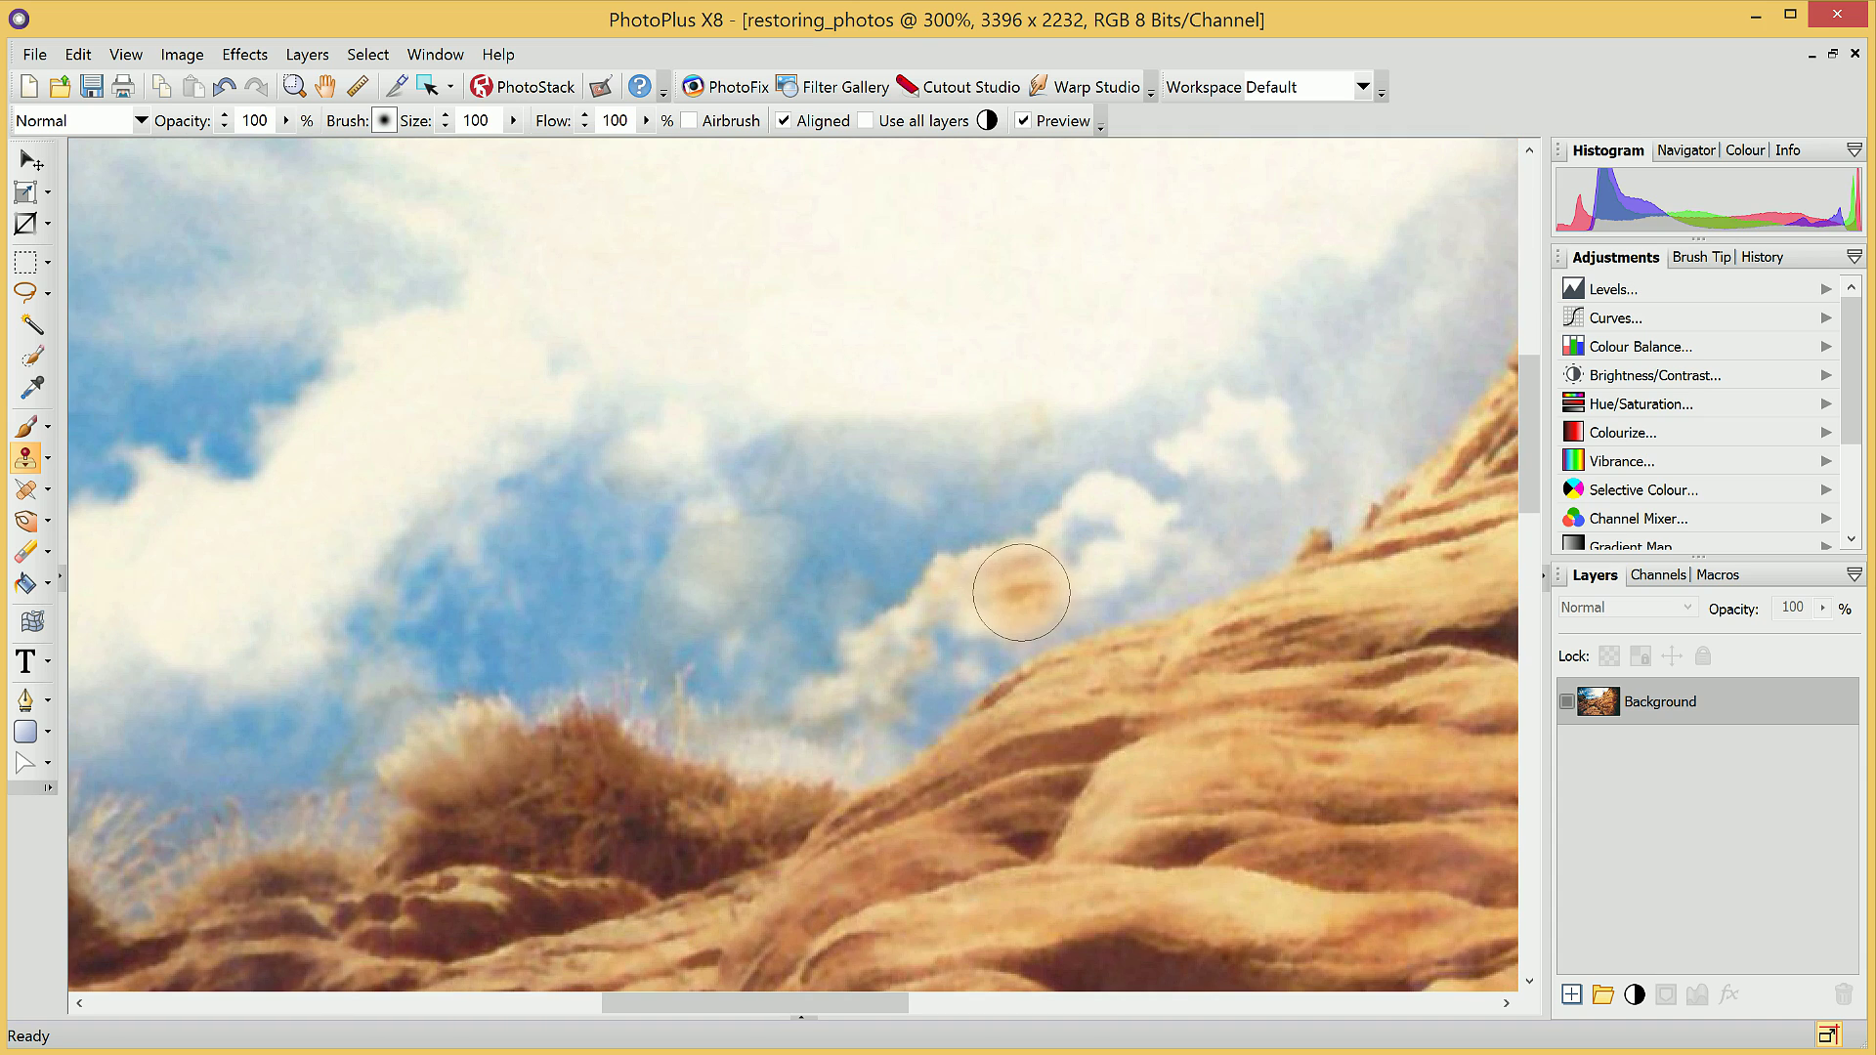
key([)
key([)
key([)
key([)
key([)
key([)
key([)
key([)
key([)
key([)
key([)
key([)
key([)
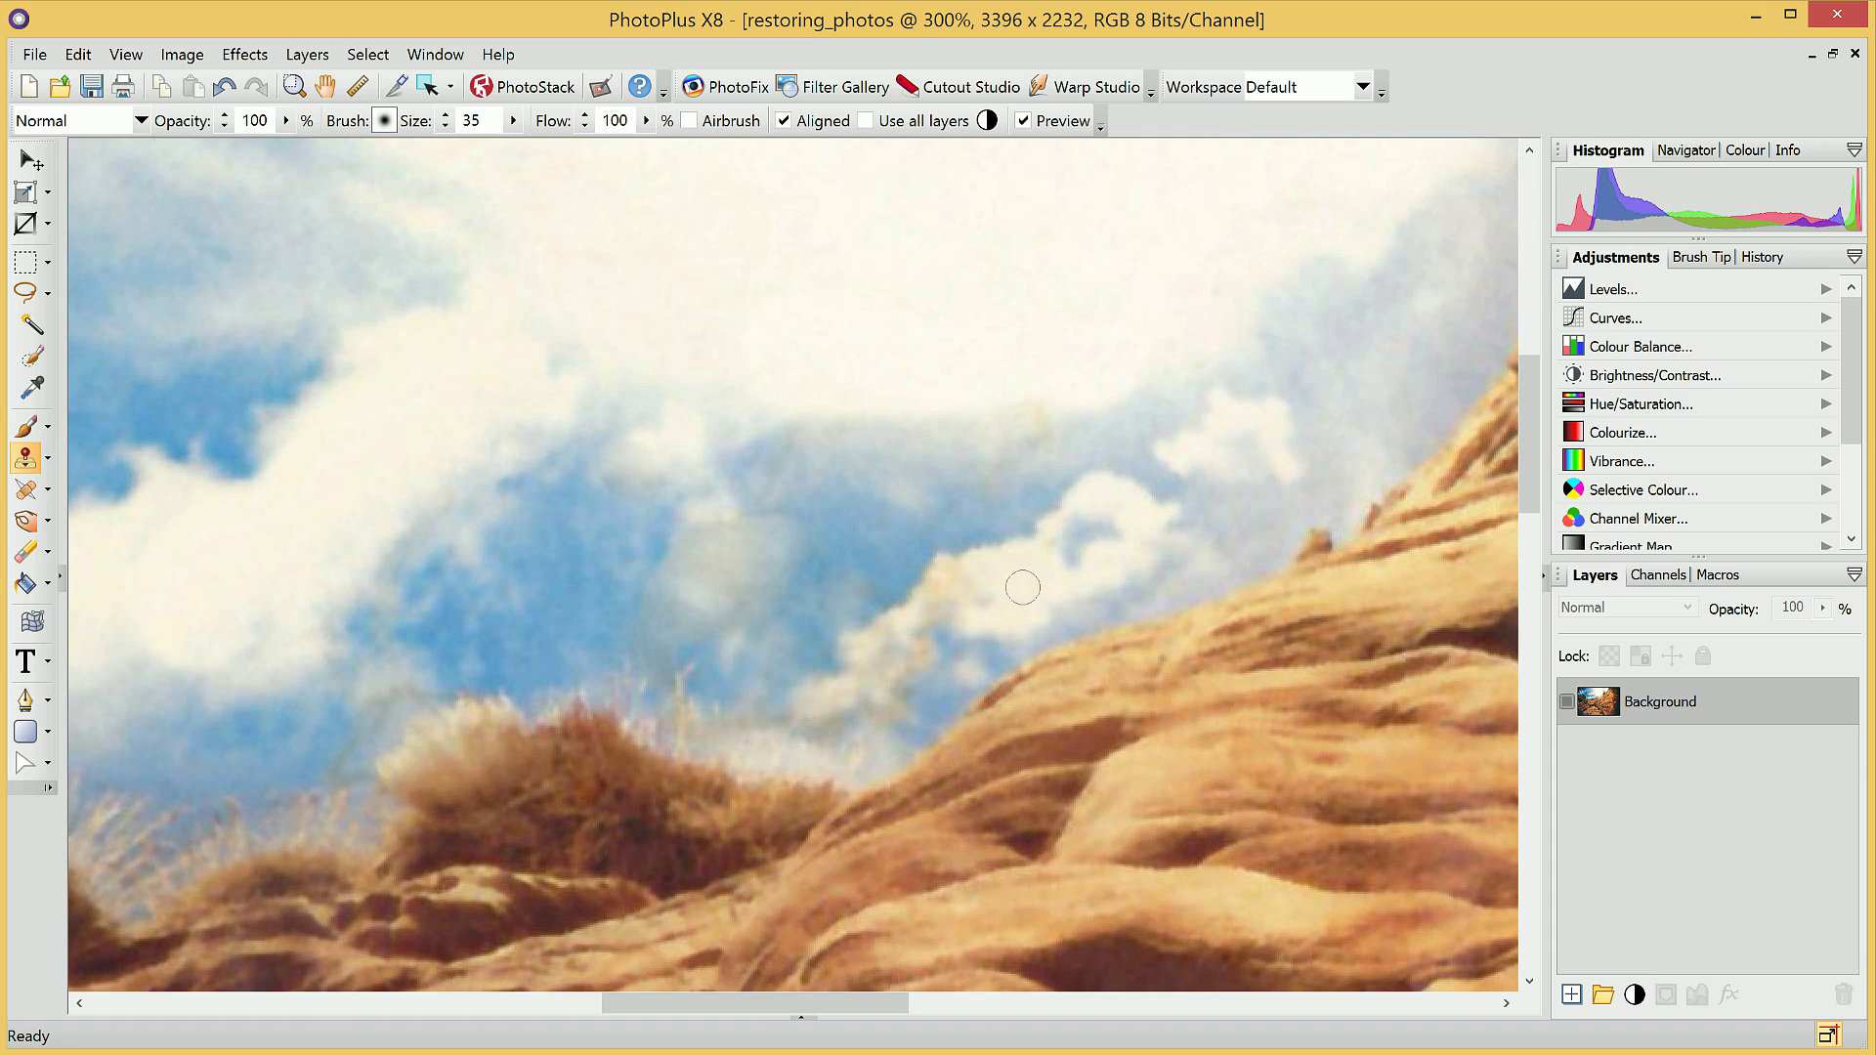
drag(966, 583, 935, 595)
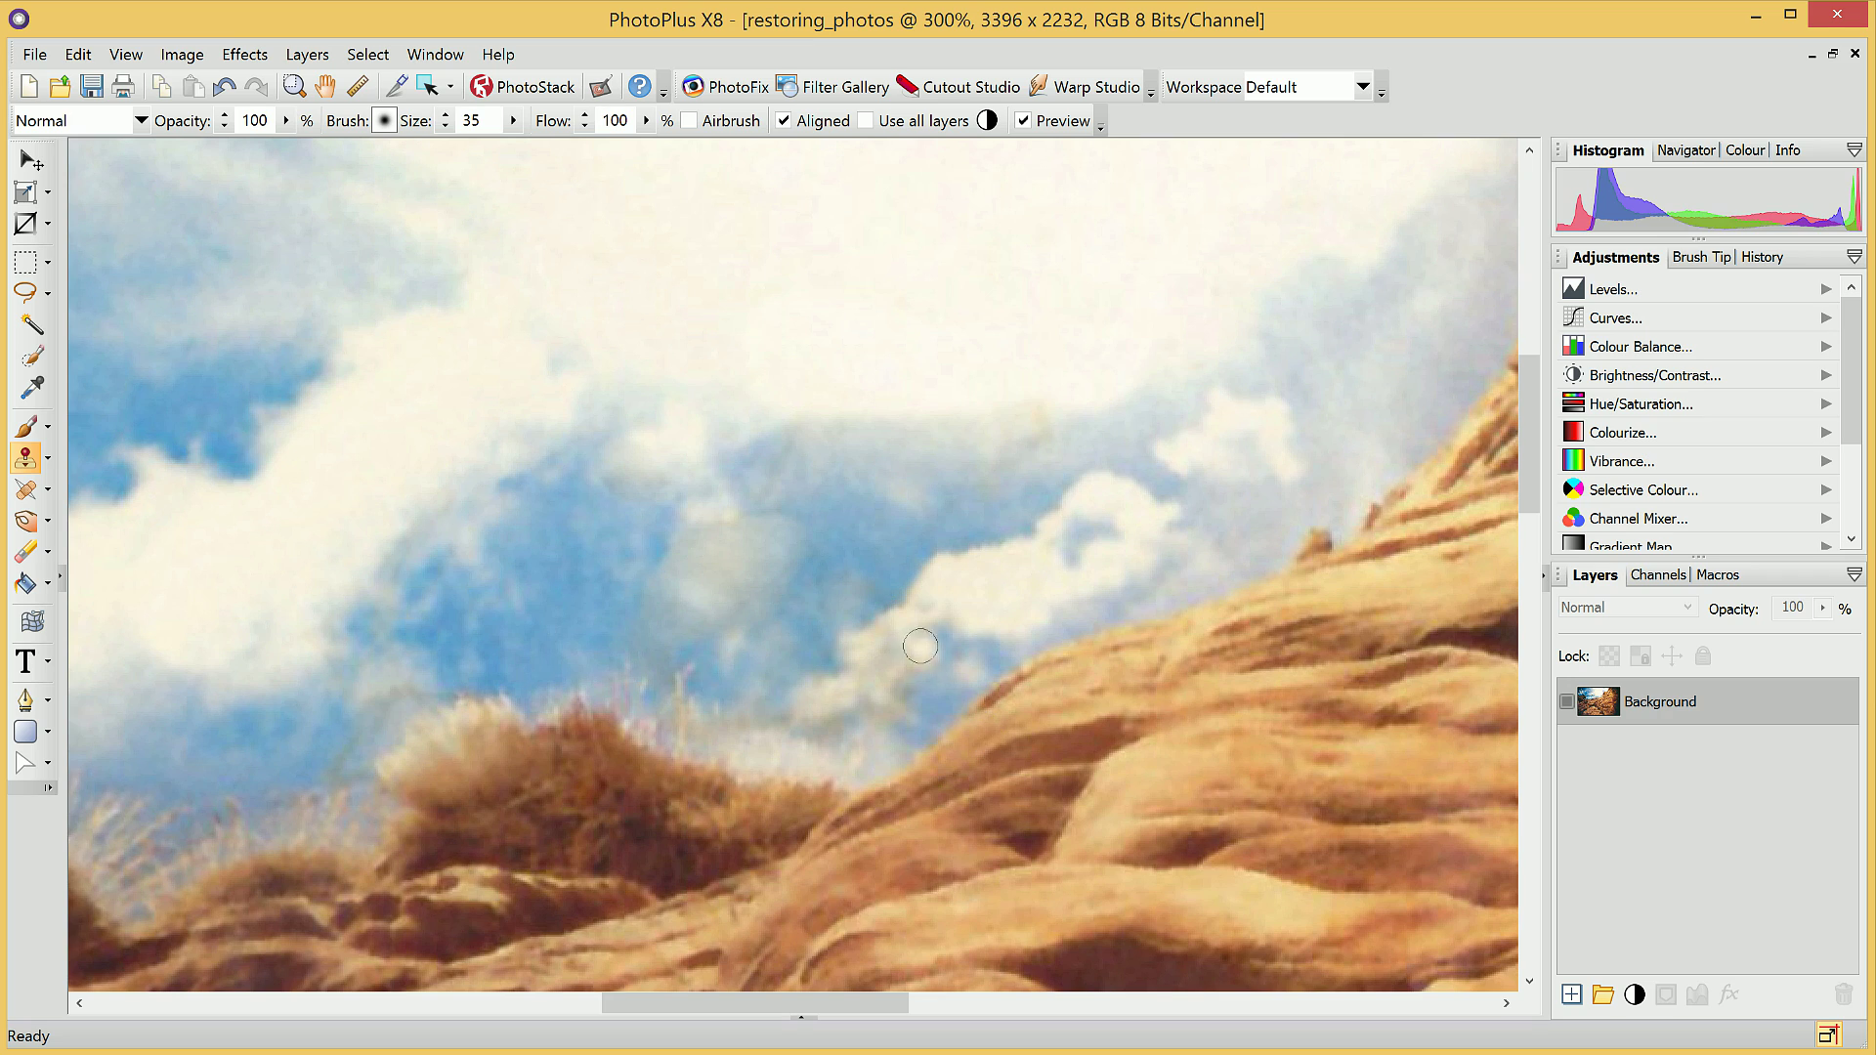
mouse_move(920, 650)
mouse_down()
mouse_move(969, 655)
mouse_move(886, 674)
mouse_move(880, 646)
mouse_move(857, 684)
mouse_move(887, 675)
mouse_move(880, 697)
mouse_move(818, 690)
mouse_up()
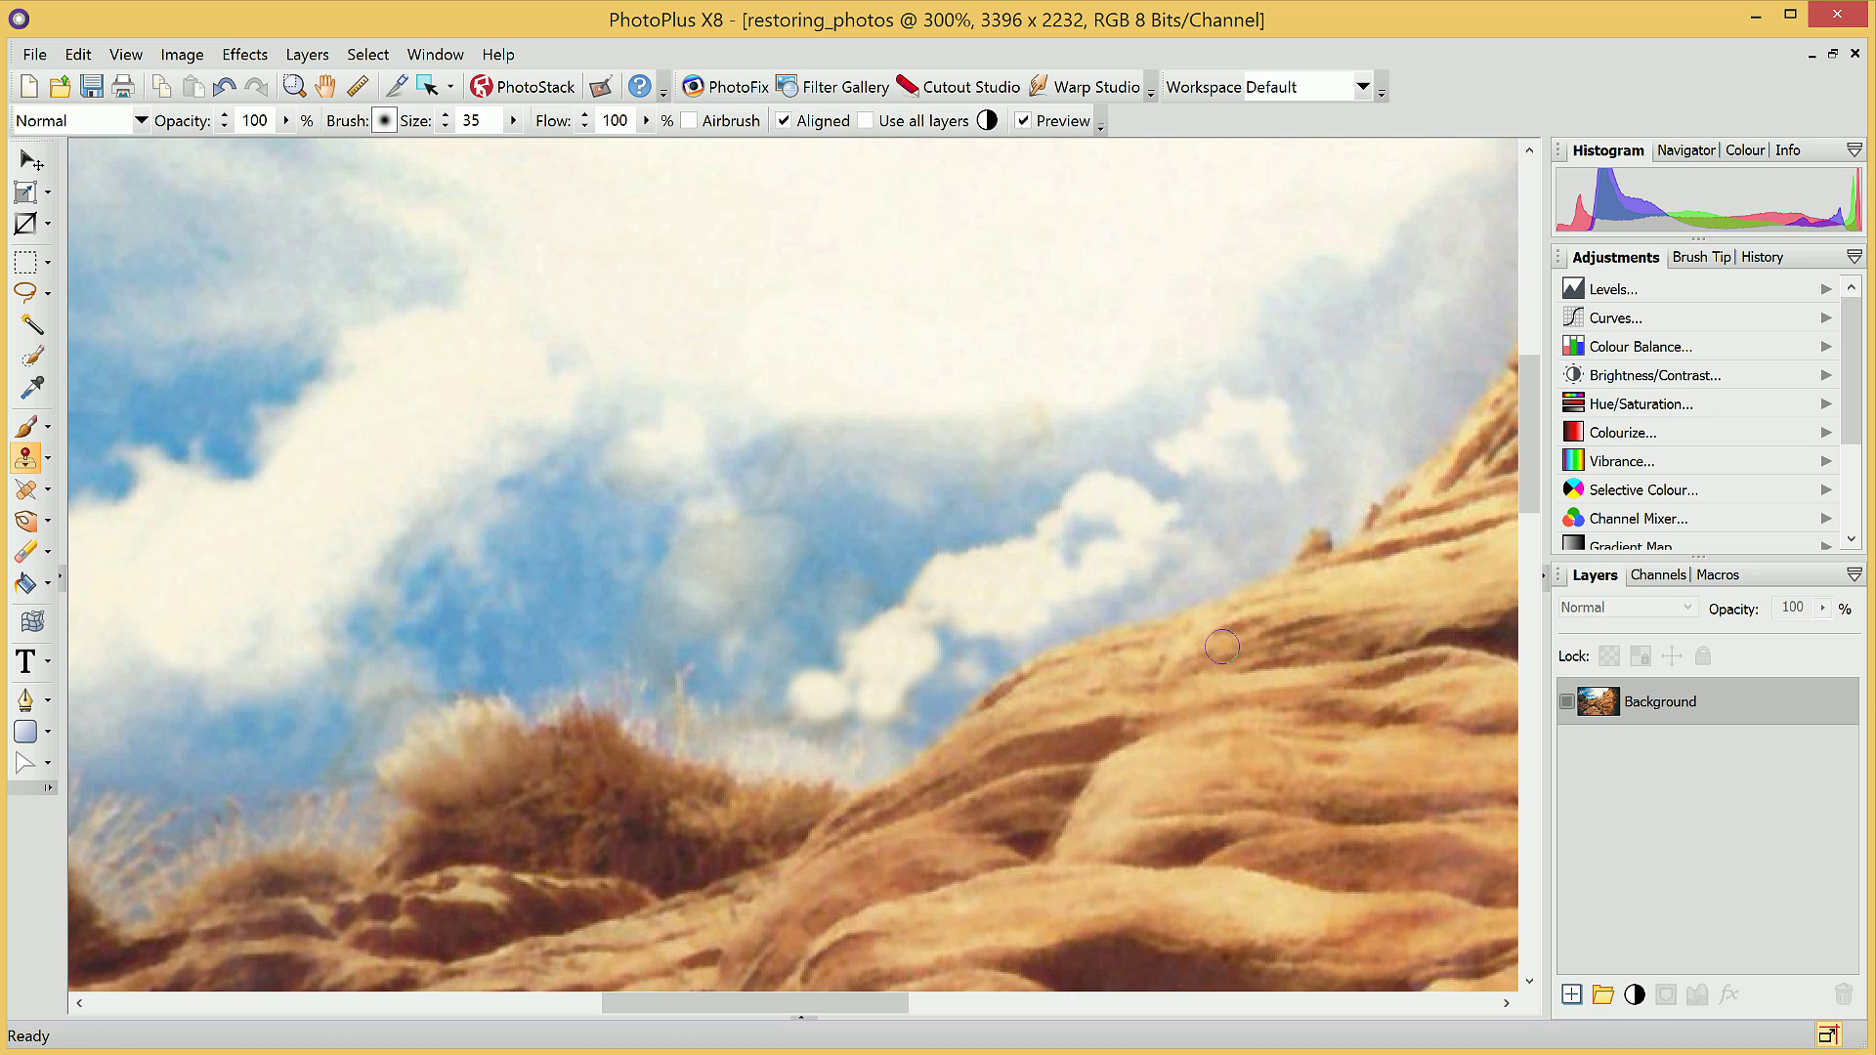
- Undo the last clone stroke and clone white over the small cloud's lower end near the bushes again
click(123, 54)
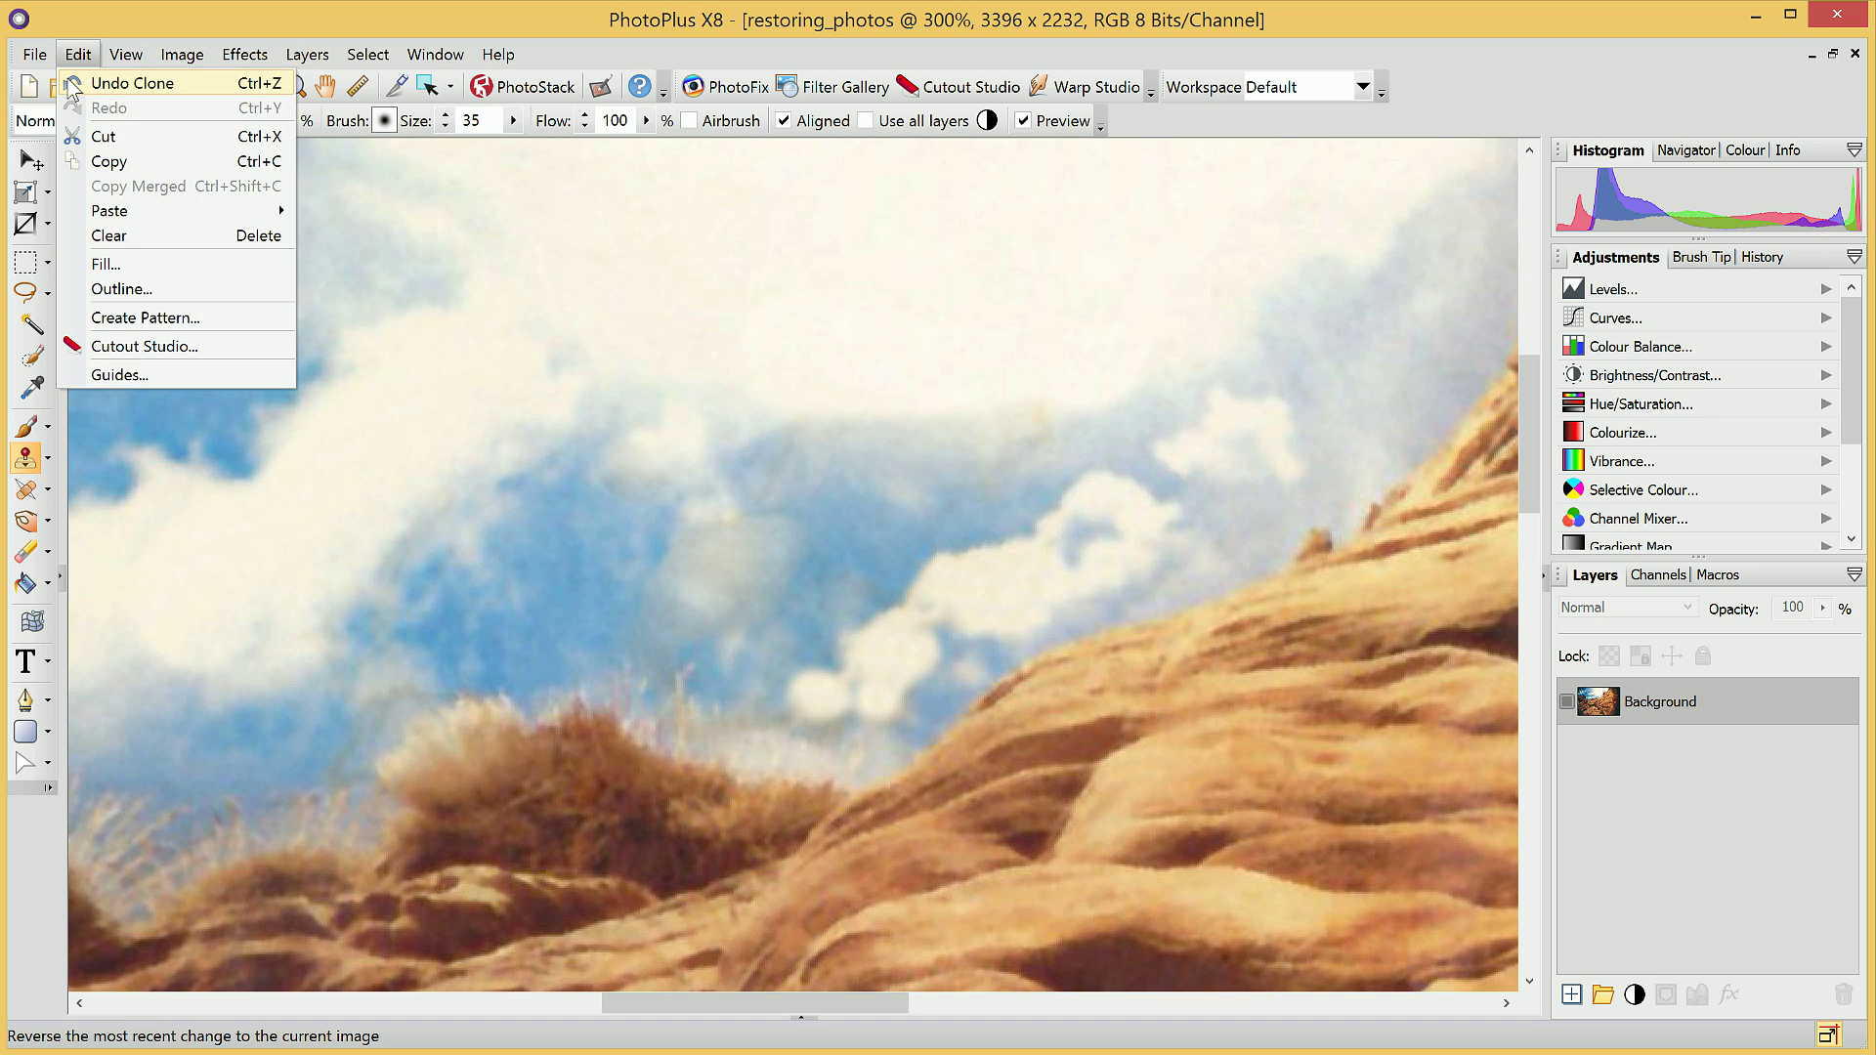
click(70, 82)
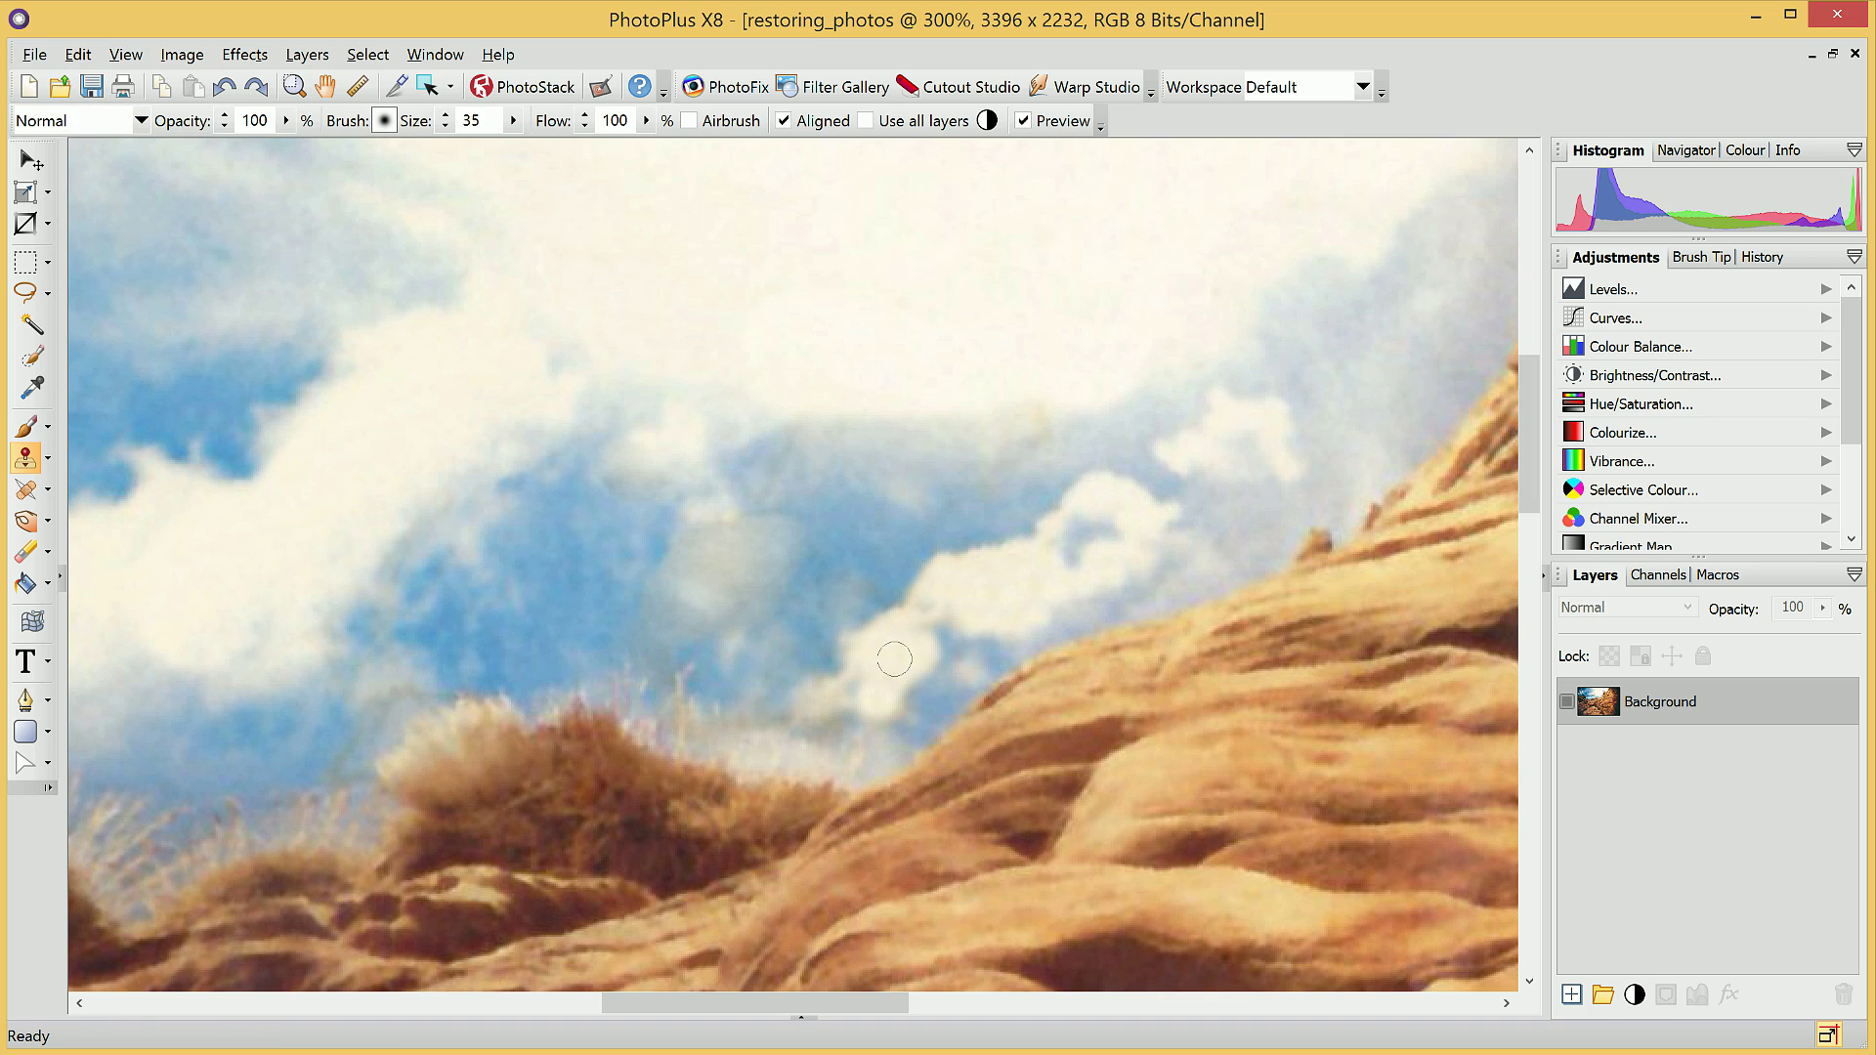
drag(862, 685, 809, 700)
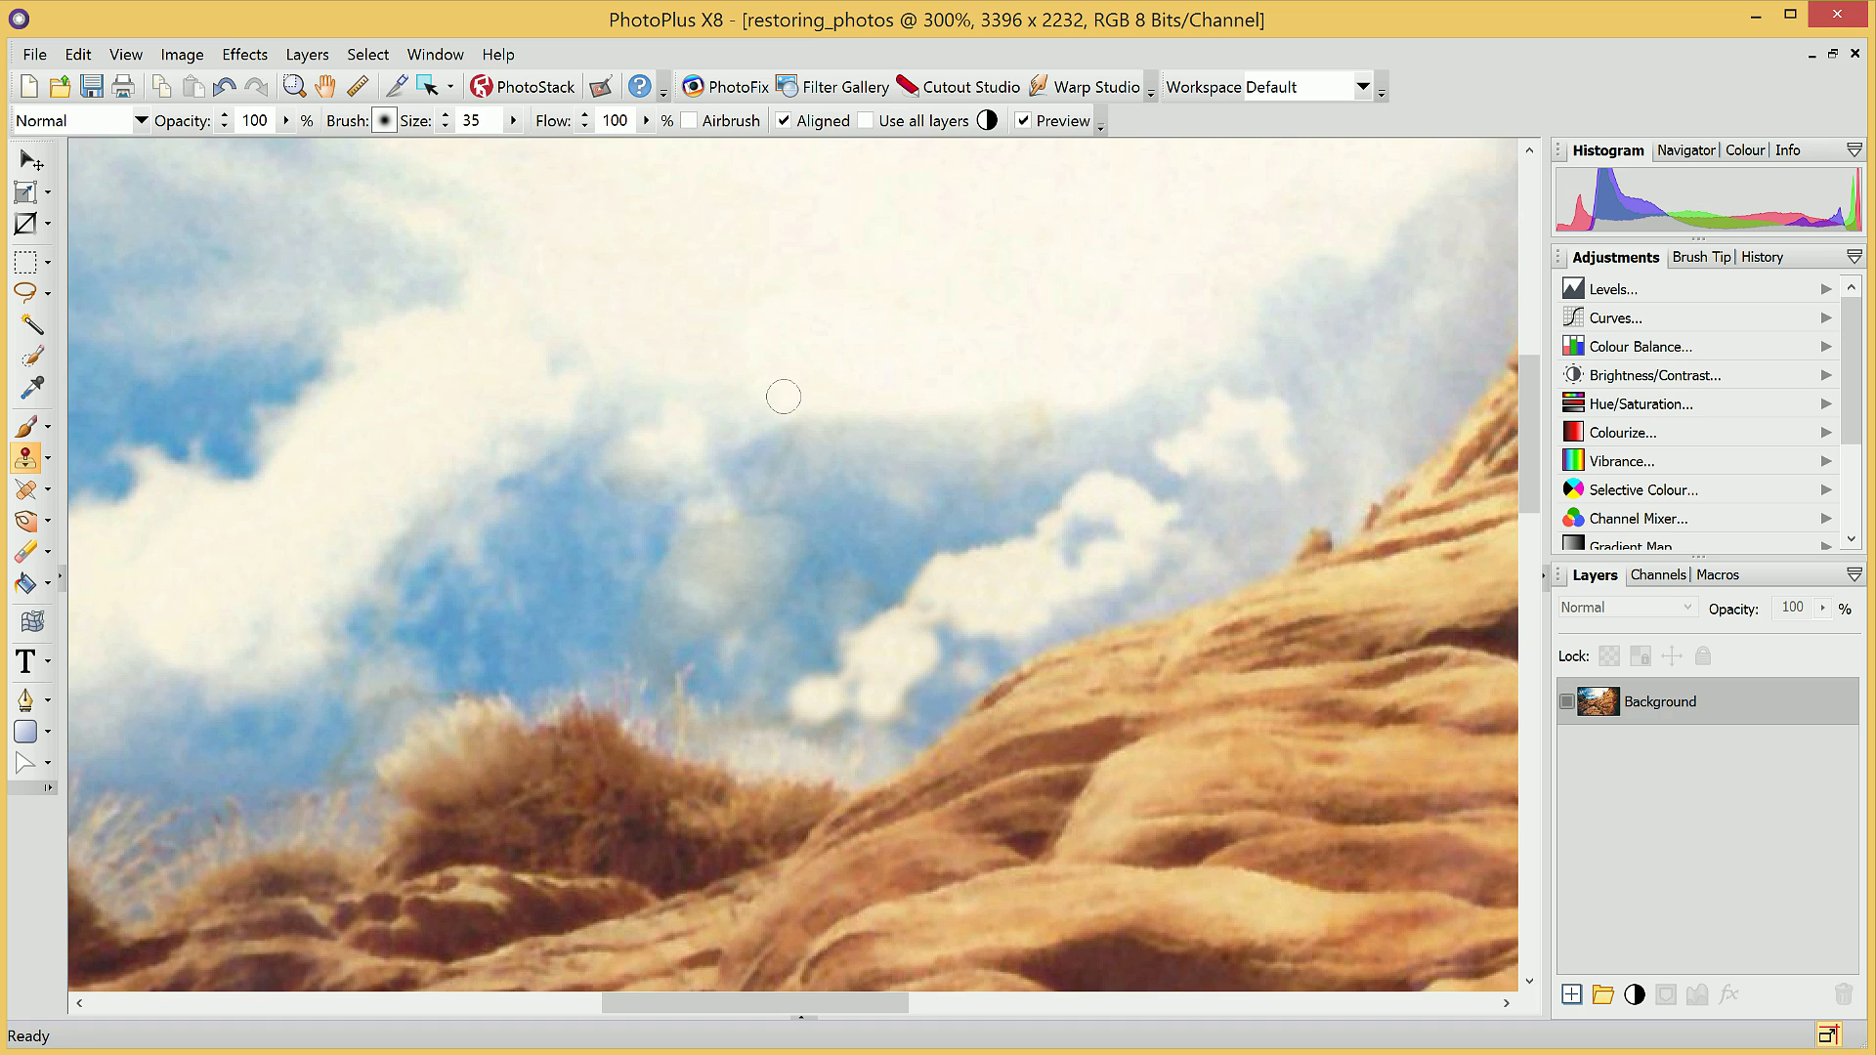
- Sample clean white from the large cloud and clone it over the yellowish stain on its lower edge
alt+click(988, 355)
drag(1030, 421, 1034, 424)
key(ctrl+z)
- Lighten the small grey smudge in the blue sky above the bushes with the Dodge tool, keeping Midtones as the target tones
click(45, 528)
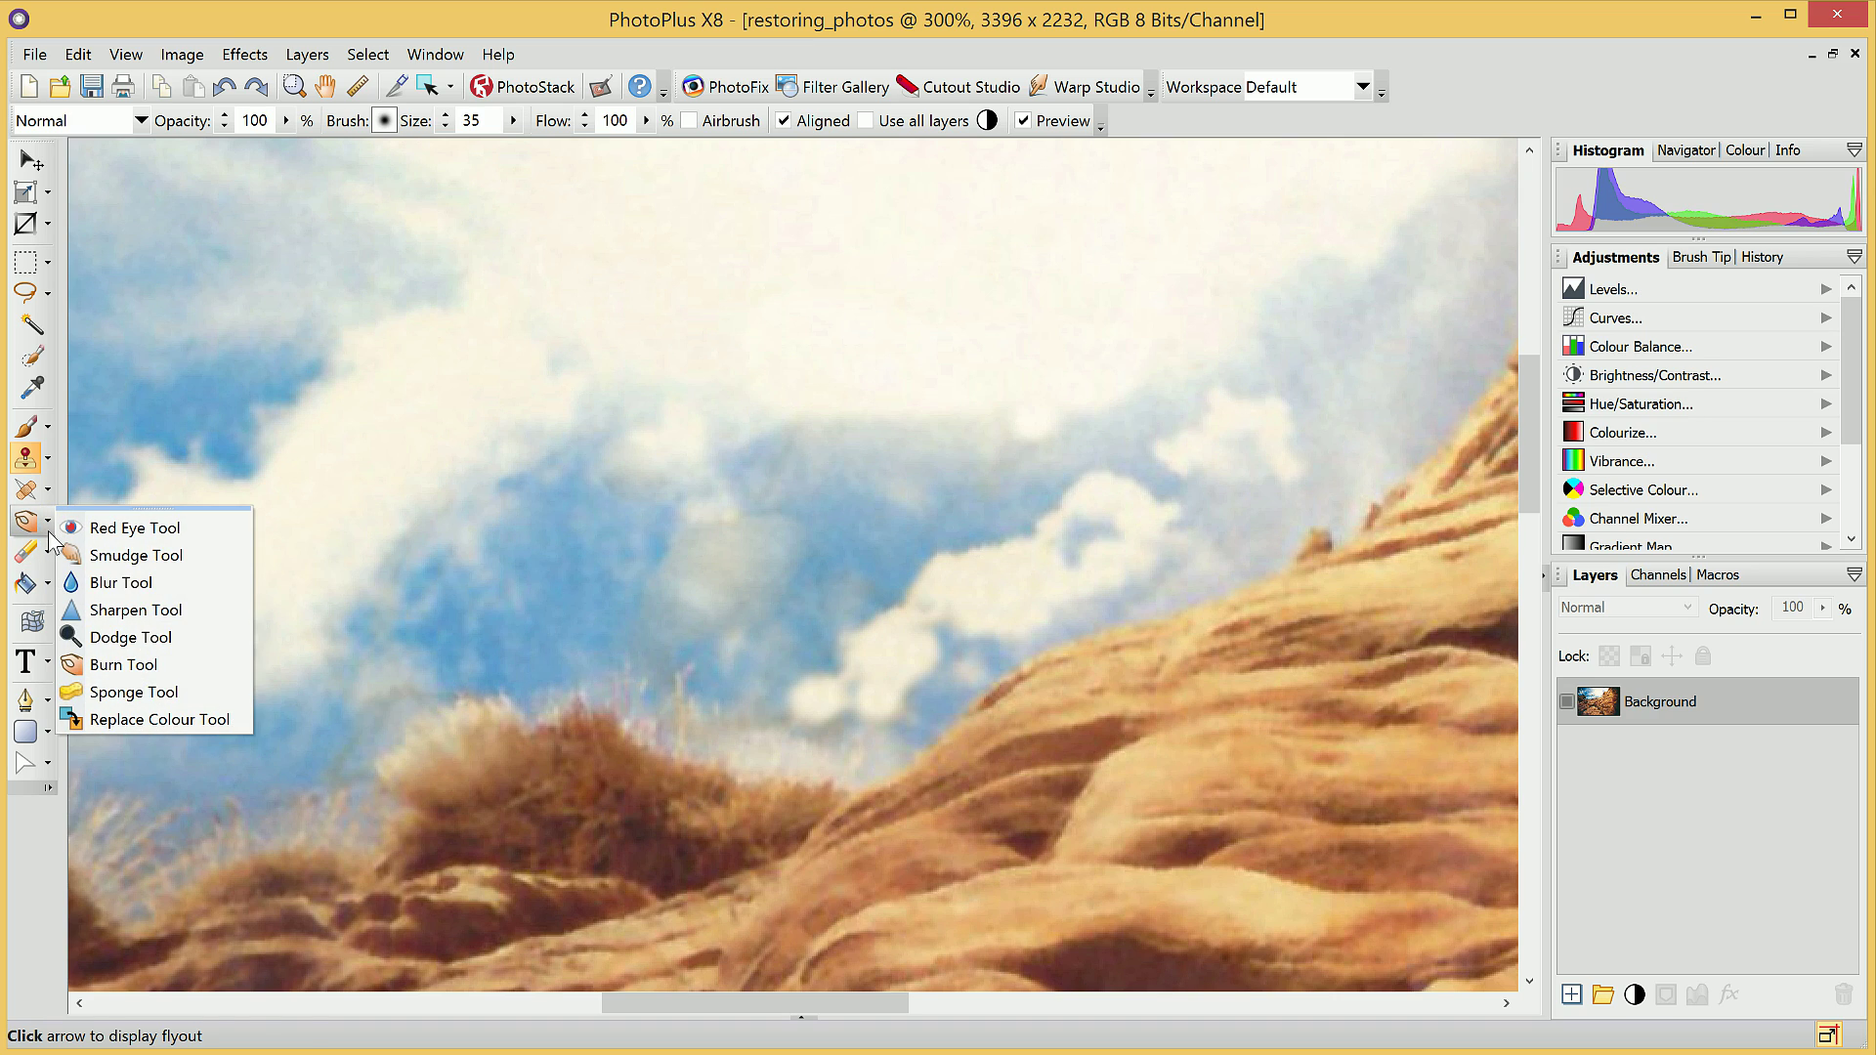
click(162, 639)
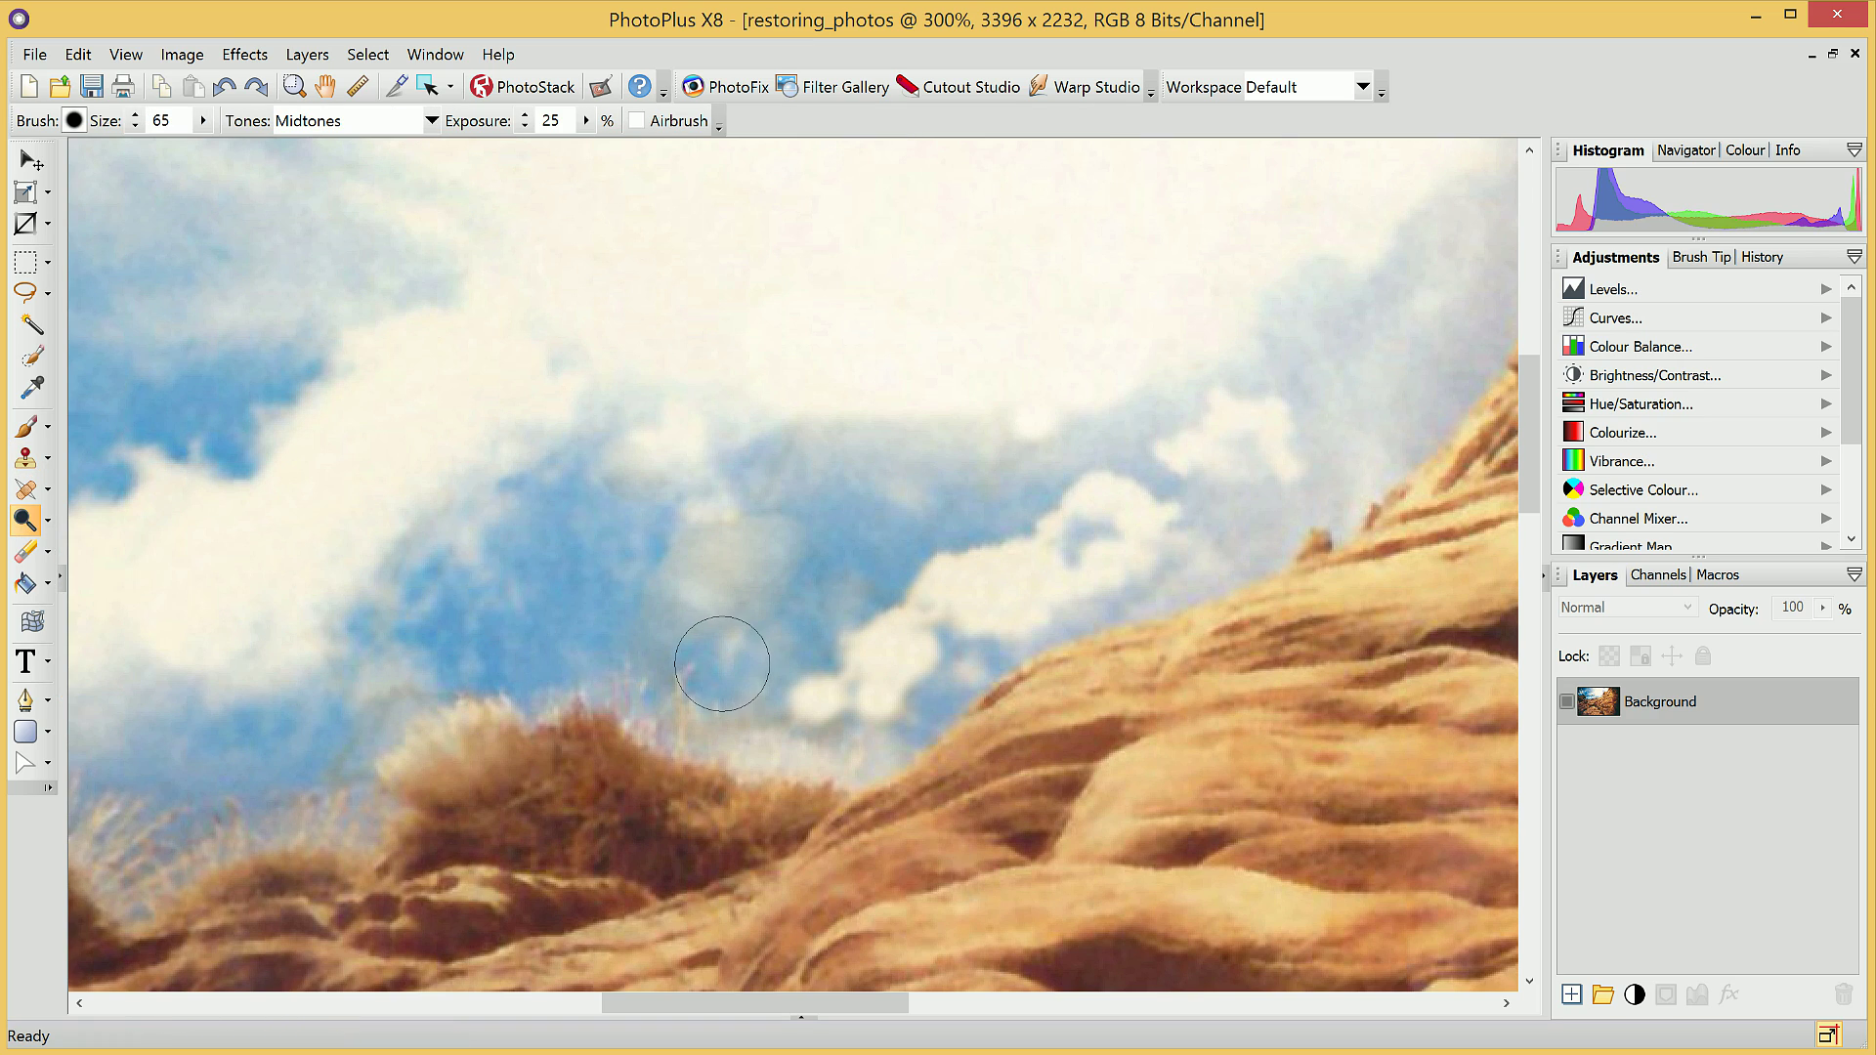
mouse_move(726, 669)
mouse_down()
mouse_move(720, 619)
mouse_move(728, 640)
mouse_up()
click(342, 121)
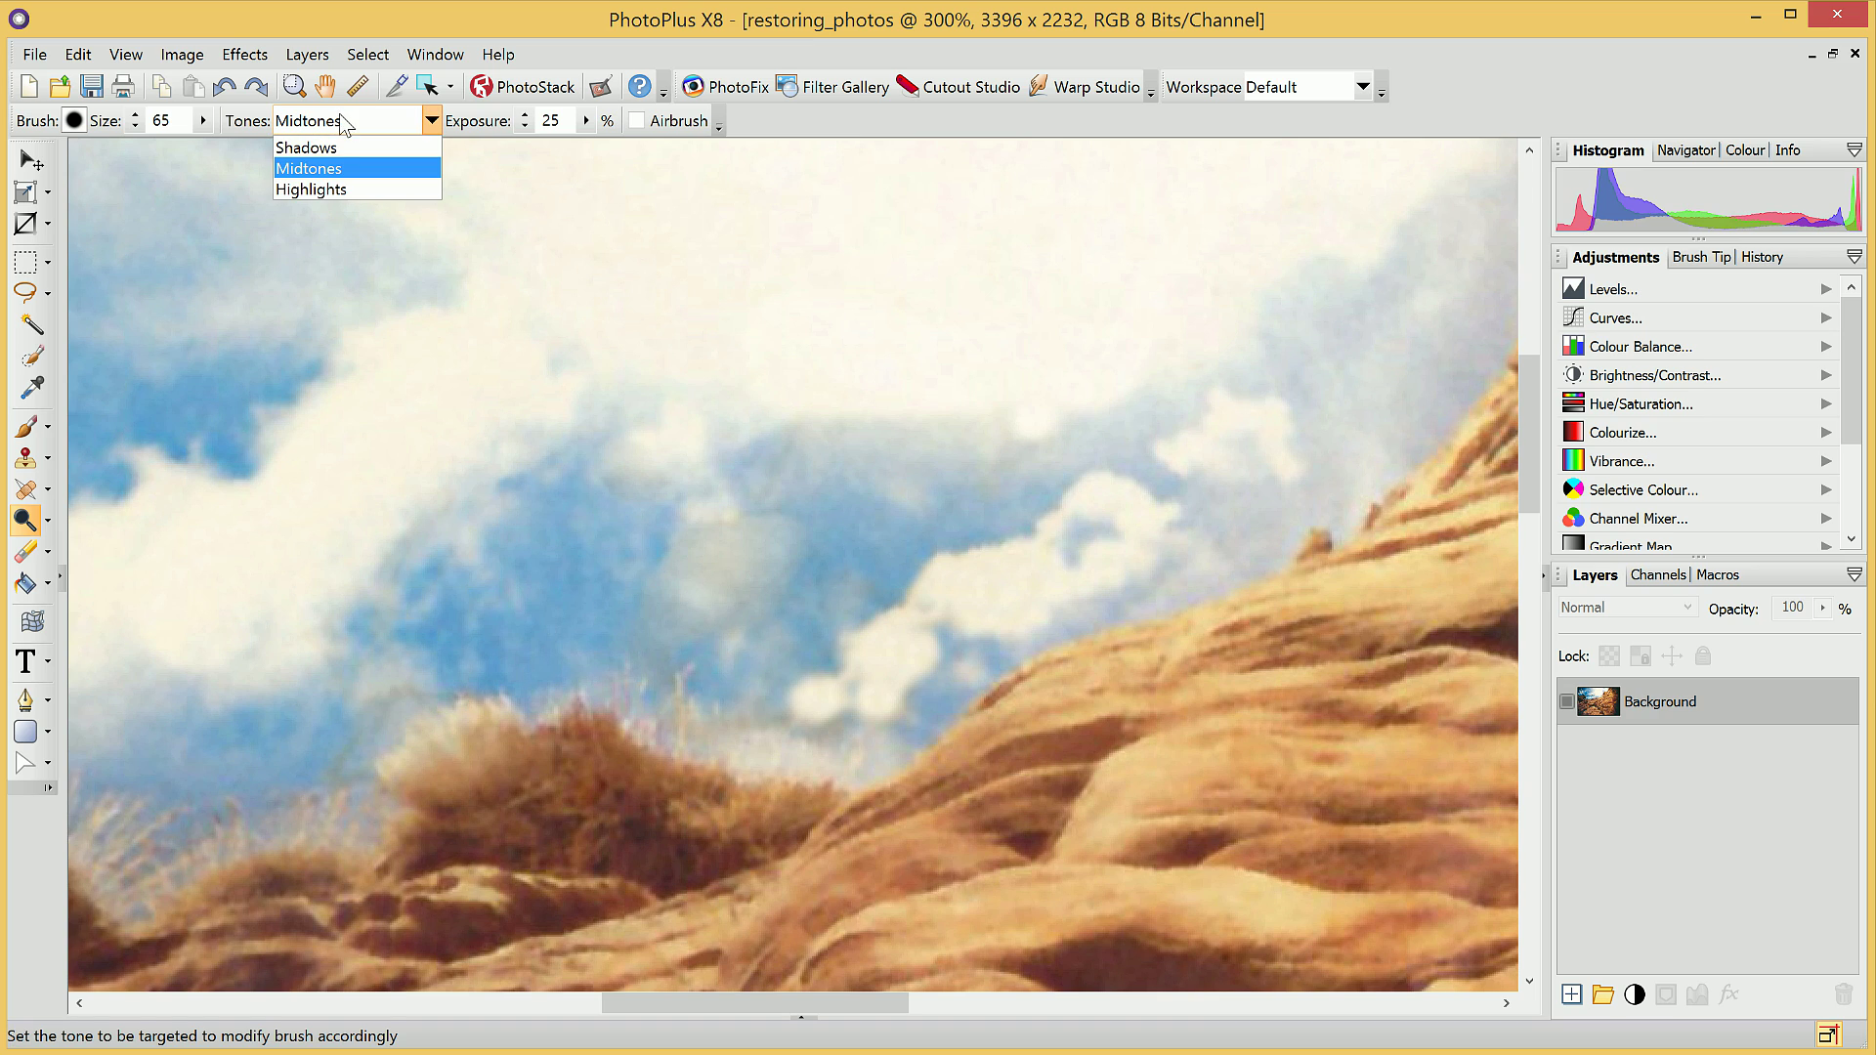
click(342, 170)
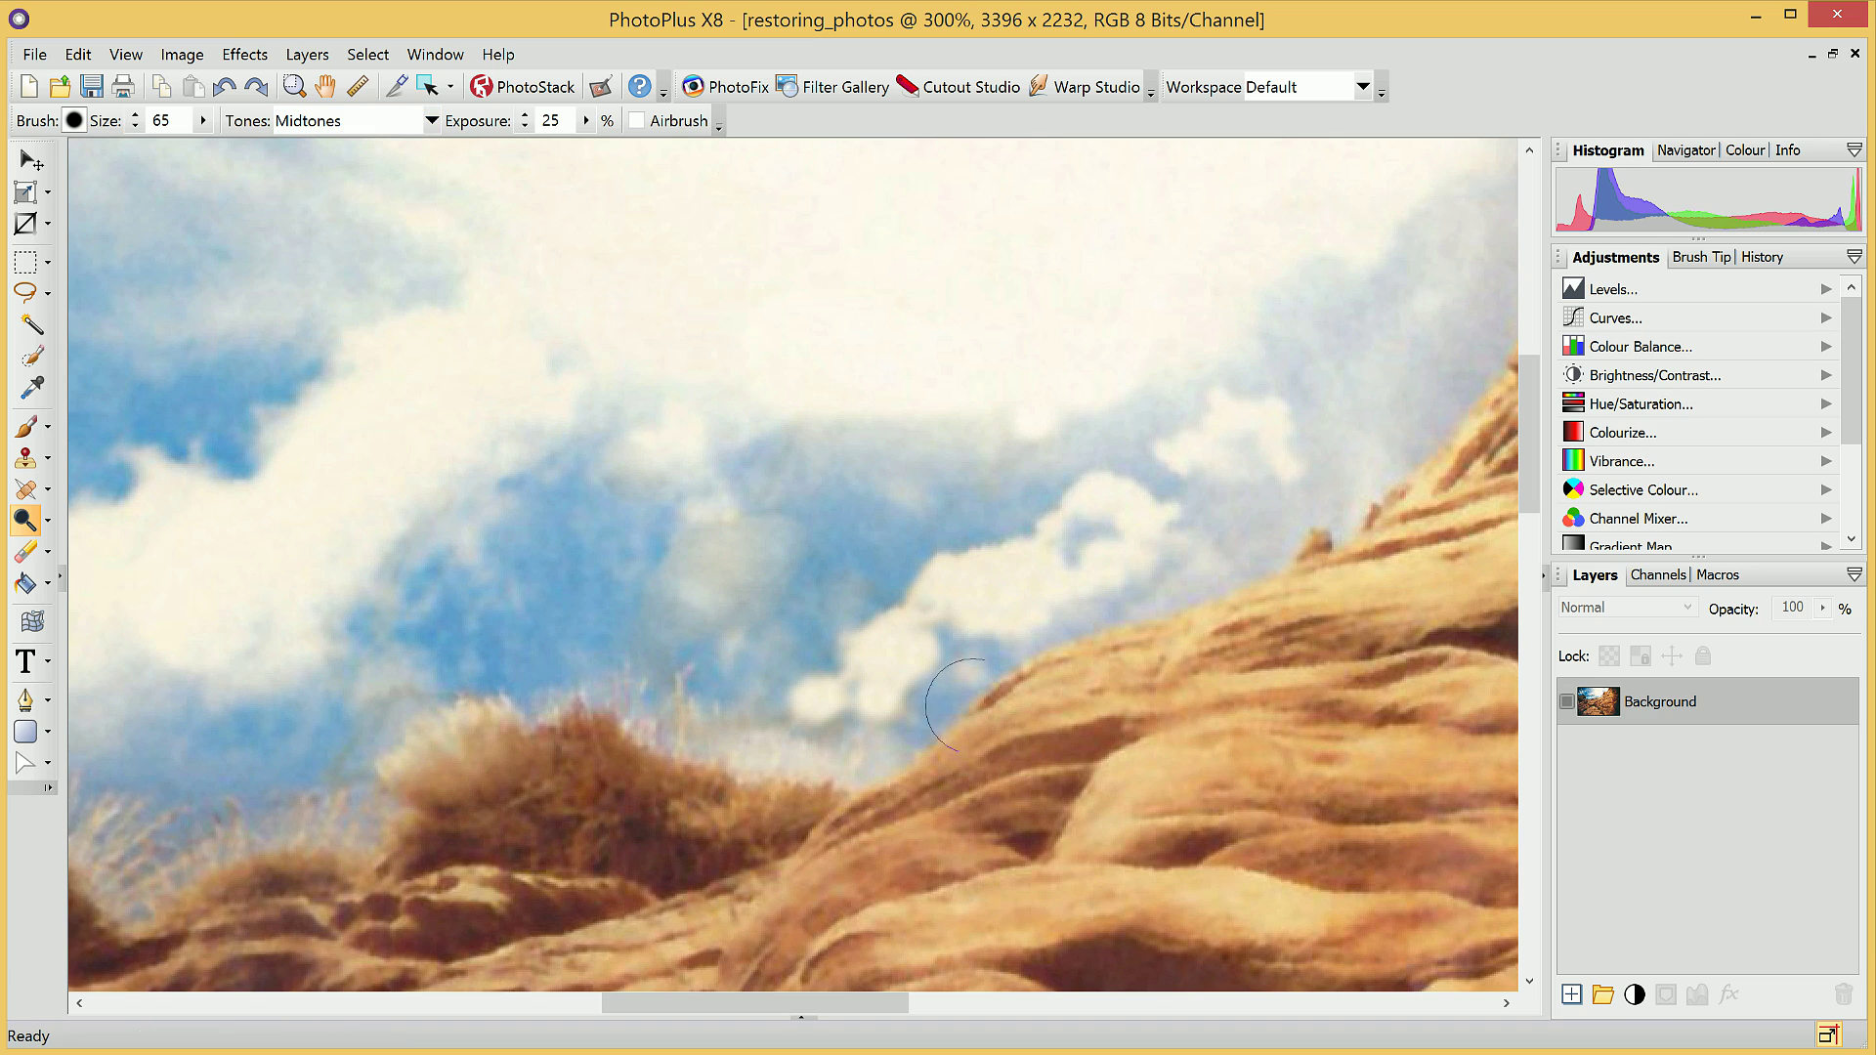
- Reduce the Dodge brush size to 40 and lighten the dull grey cloud patch in the blue sky above the bushes
key(bracketleft)
key(bracketleft)
key(bracketleft)
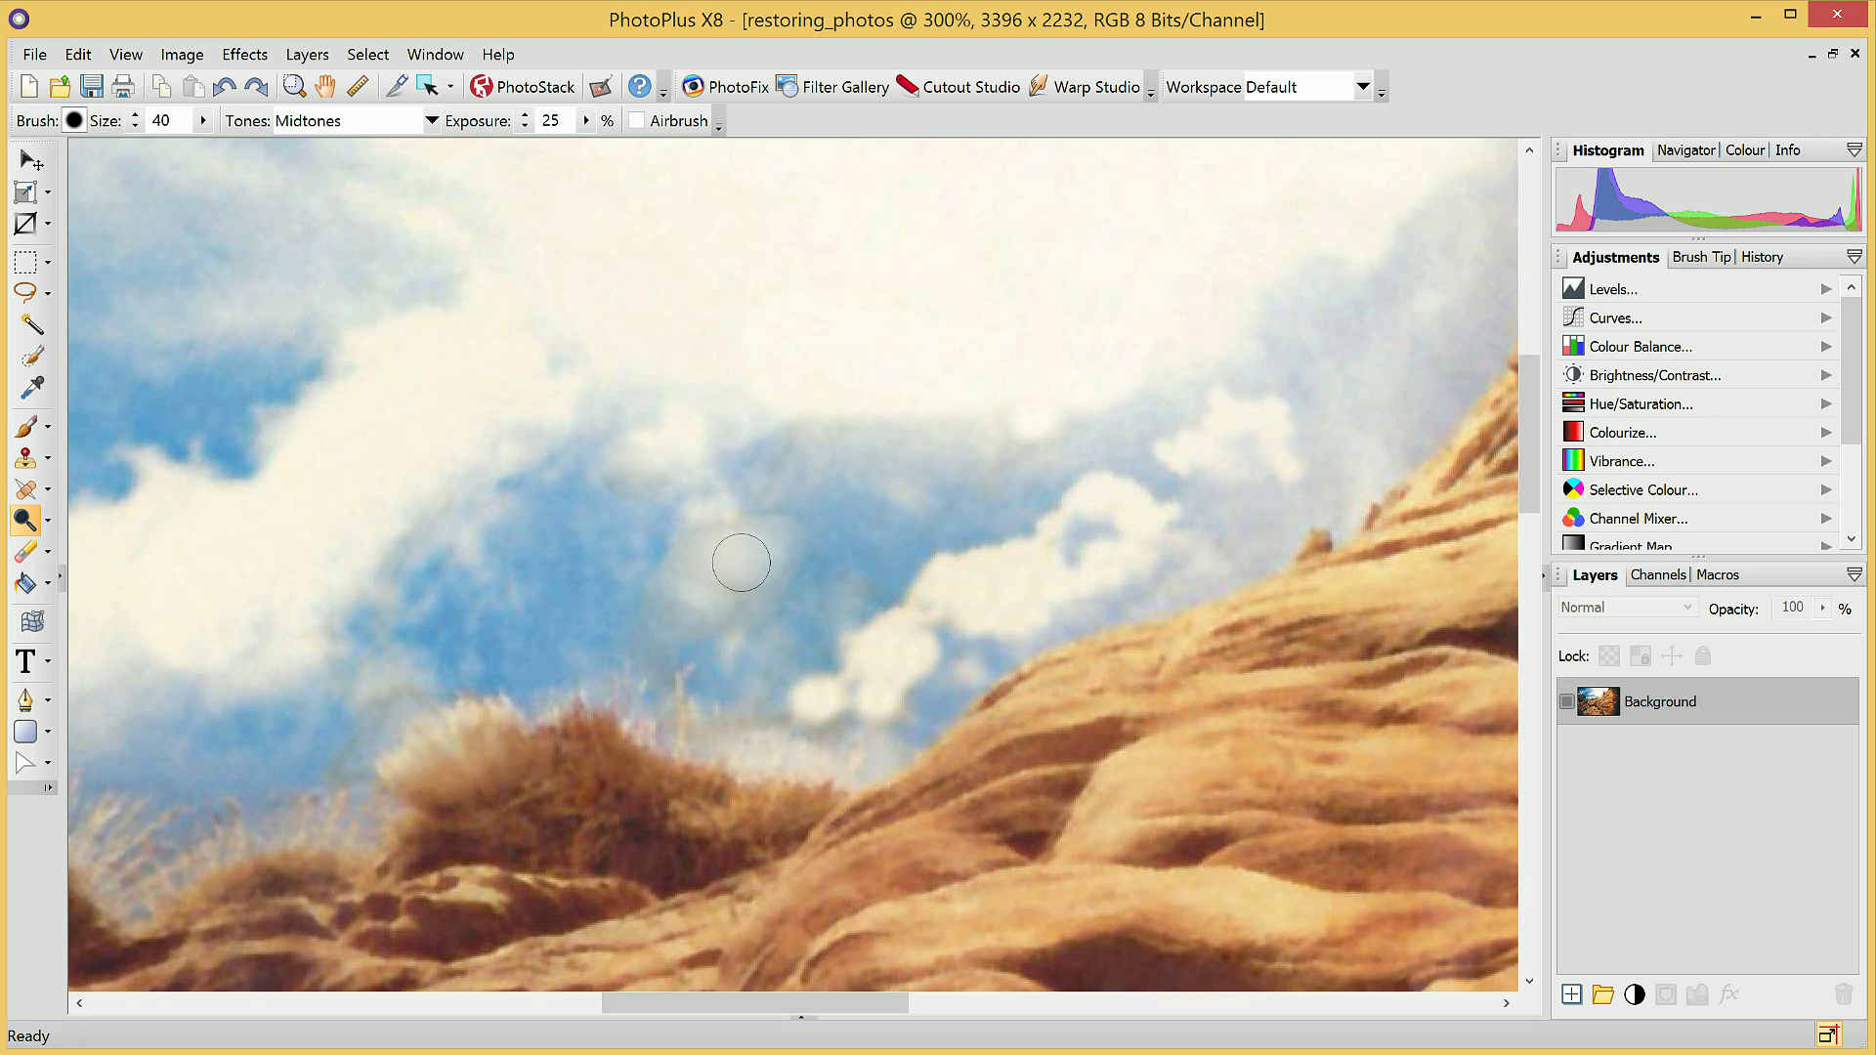
mouse_move(740, 564)
mouse_down()
mouse_move(700, 615)
mouse_move(700, 566)
mouse_move(755, 541)
mouse_up()
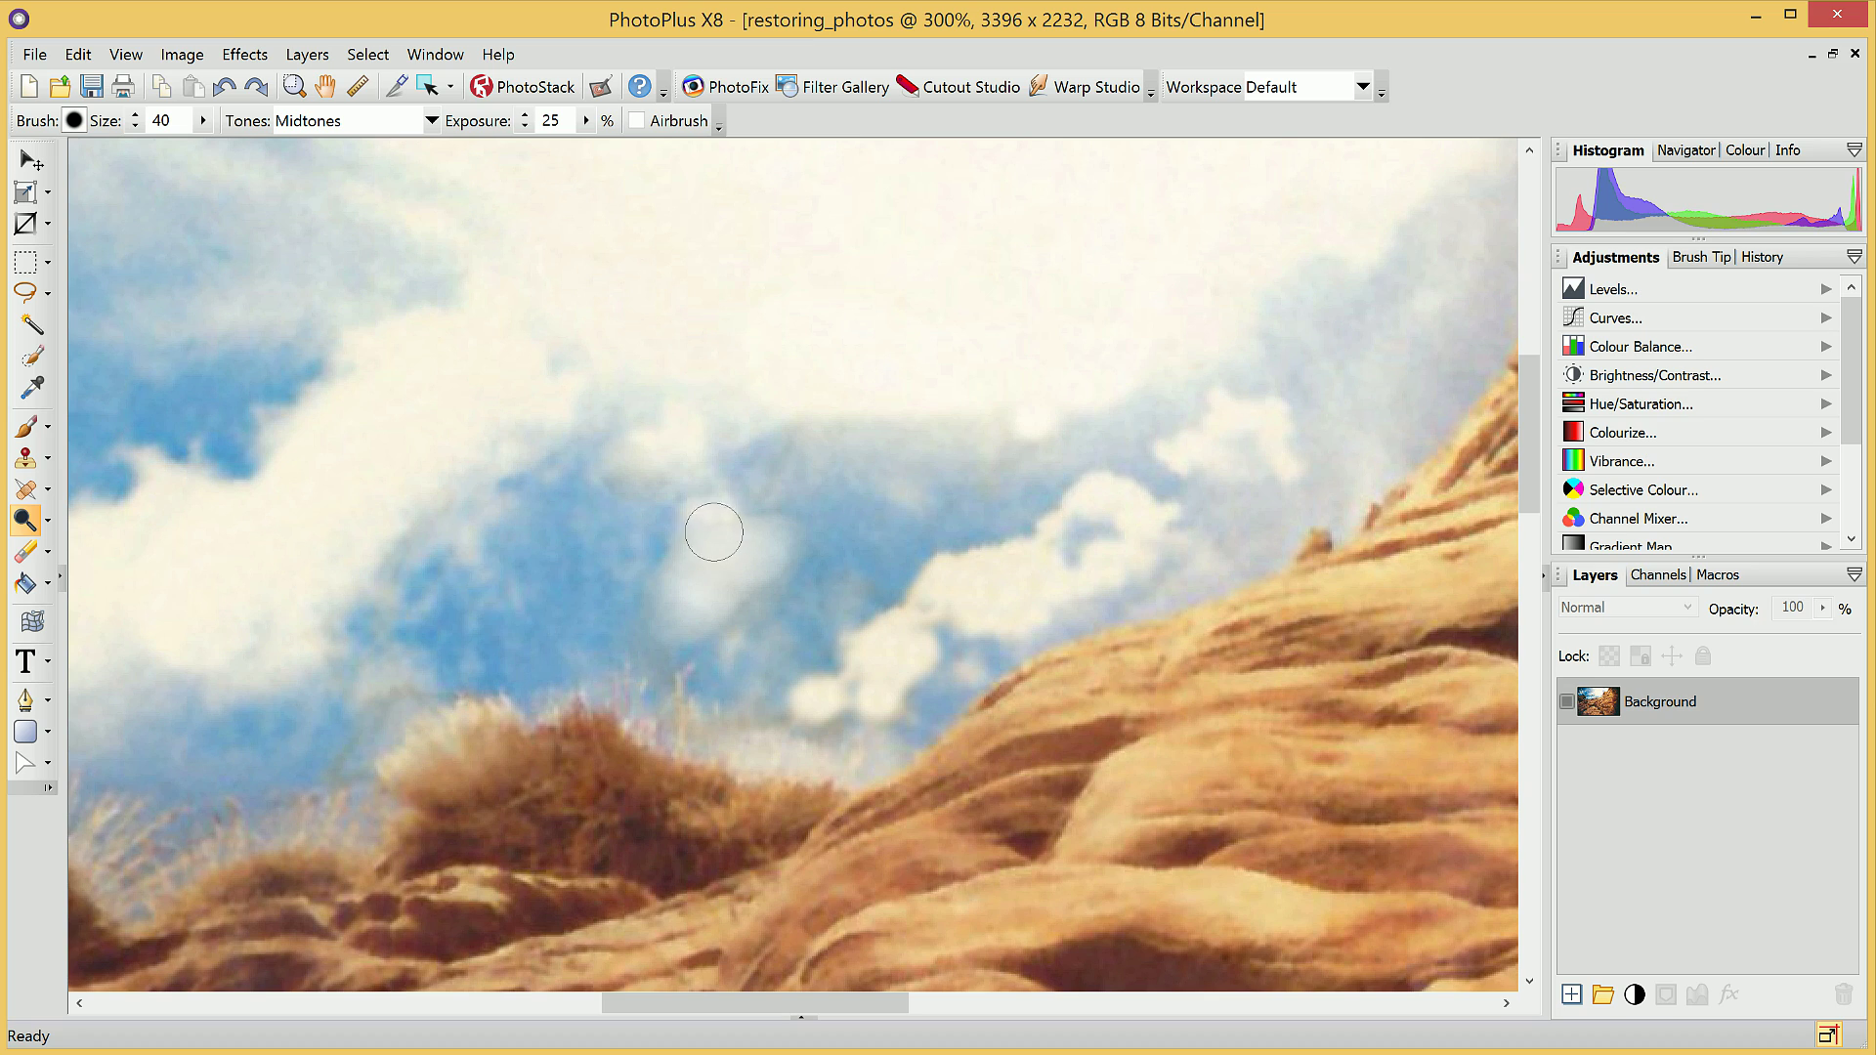
mouse_move(749, 590)
mouse_down()
mouse_move(733, 578)
mouse_move(710, 605)
mouse_up()
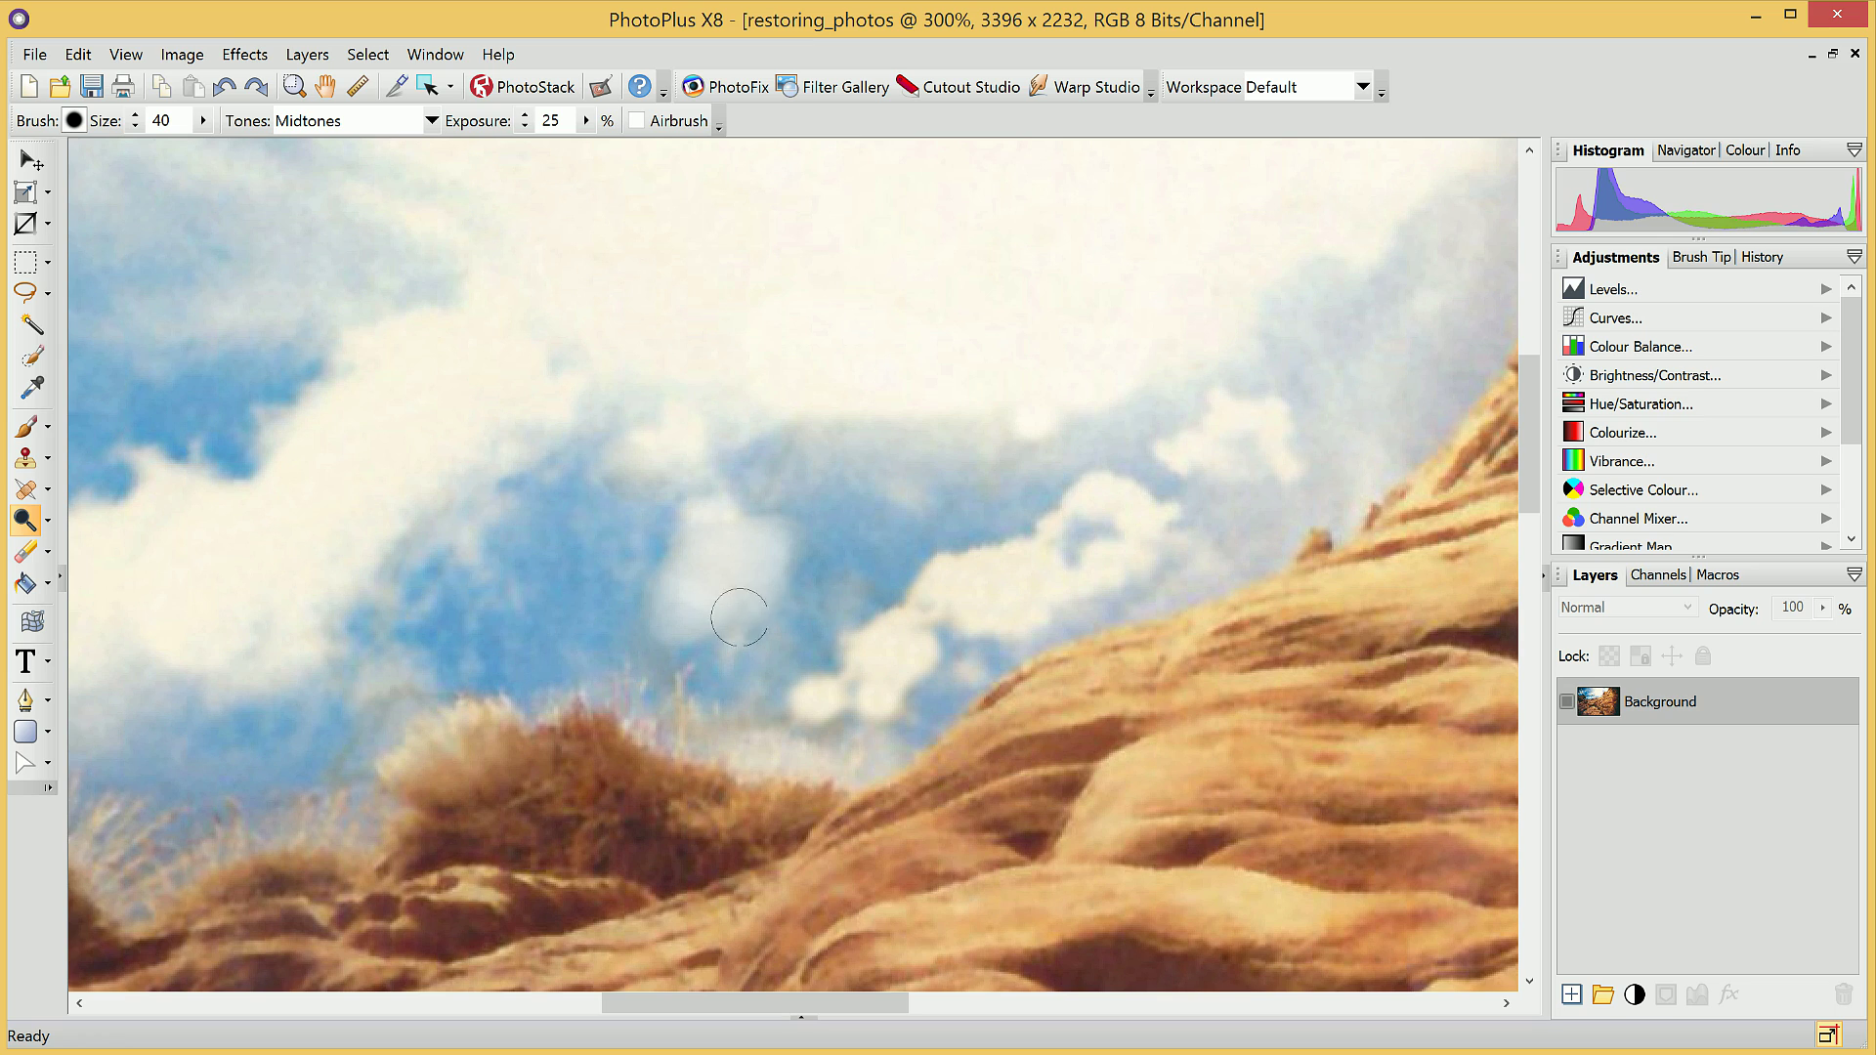
- Lighten the small cloud above the bushes and the dull lower edge of the large cloud with the Dodge tool
drag(749, 556, 751, 556)
drag(821, 444, 873, 443)
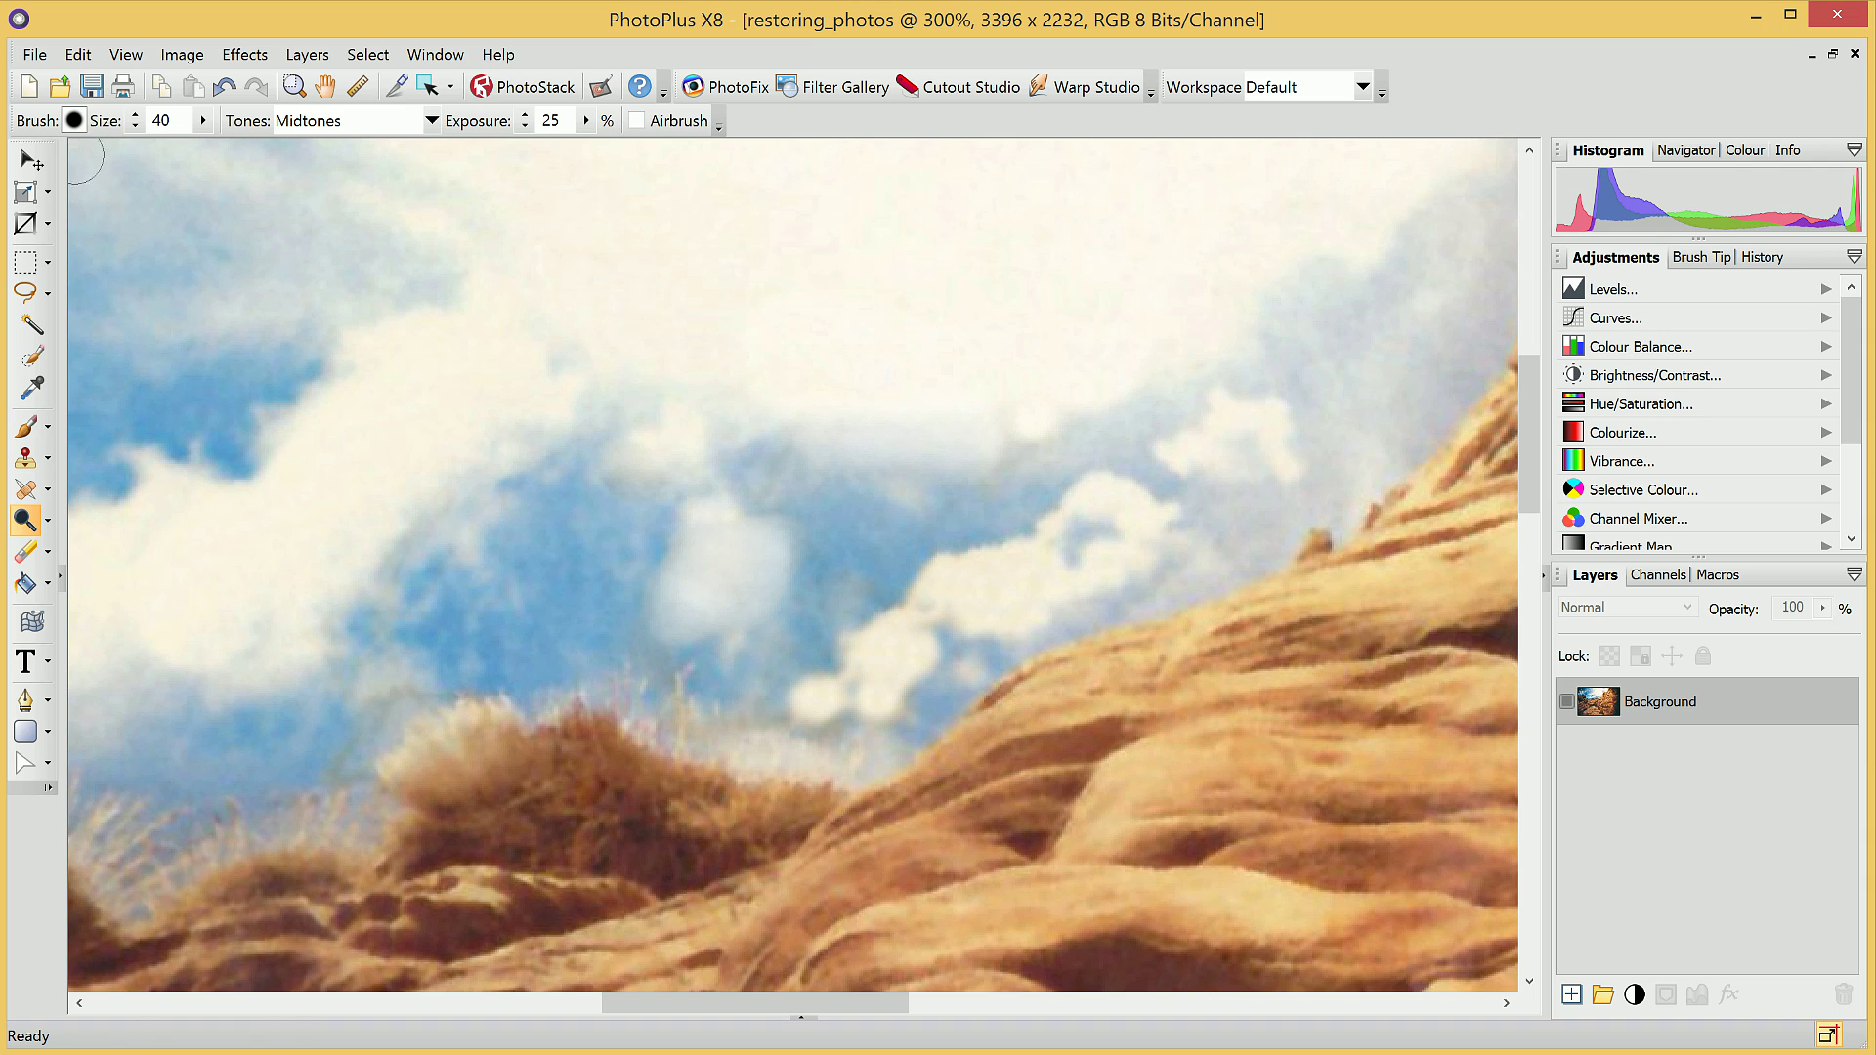
- Reduce the Dodge brush hardness to the minimum, enlarge the brush to 75 and lighten the dull area beside the small cloud
click(73, 120)
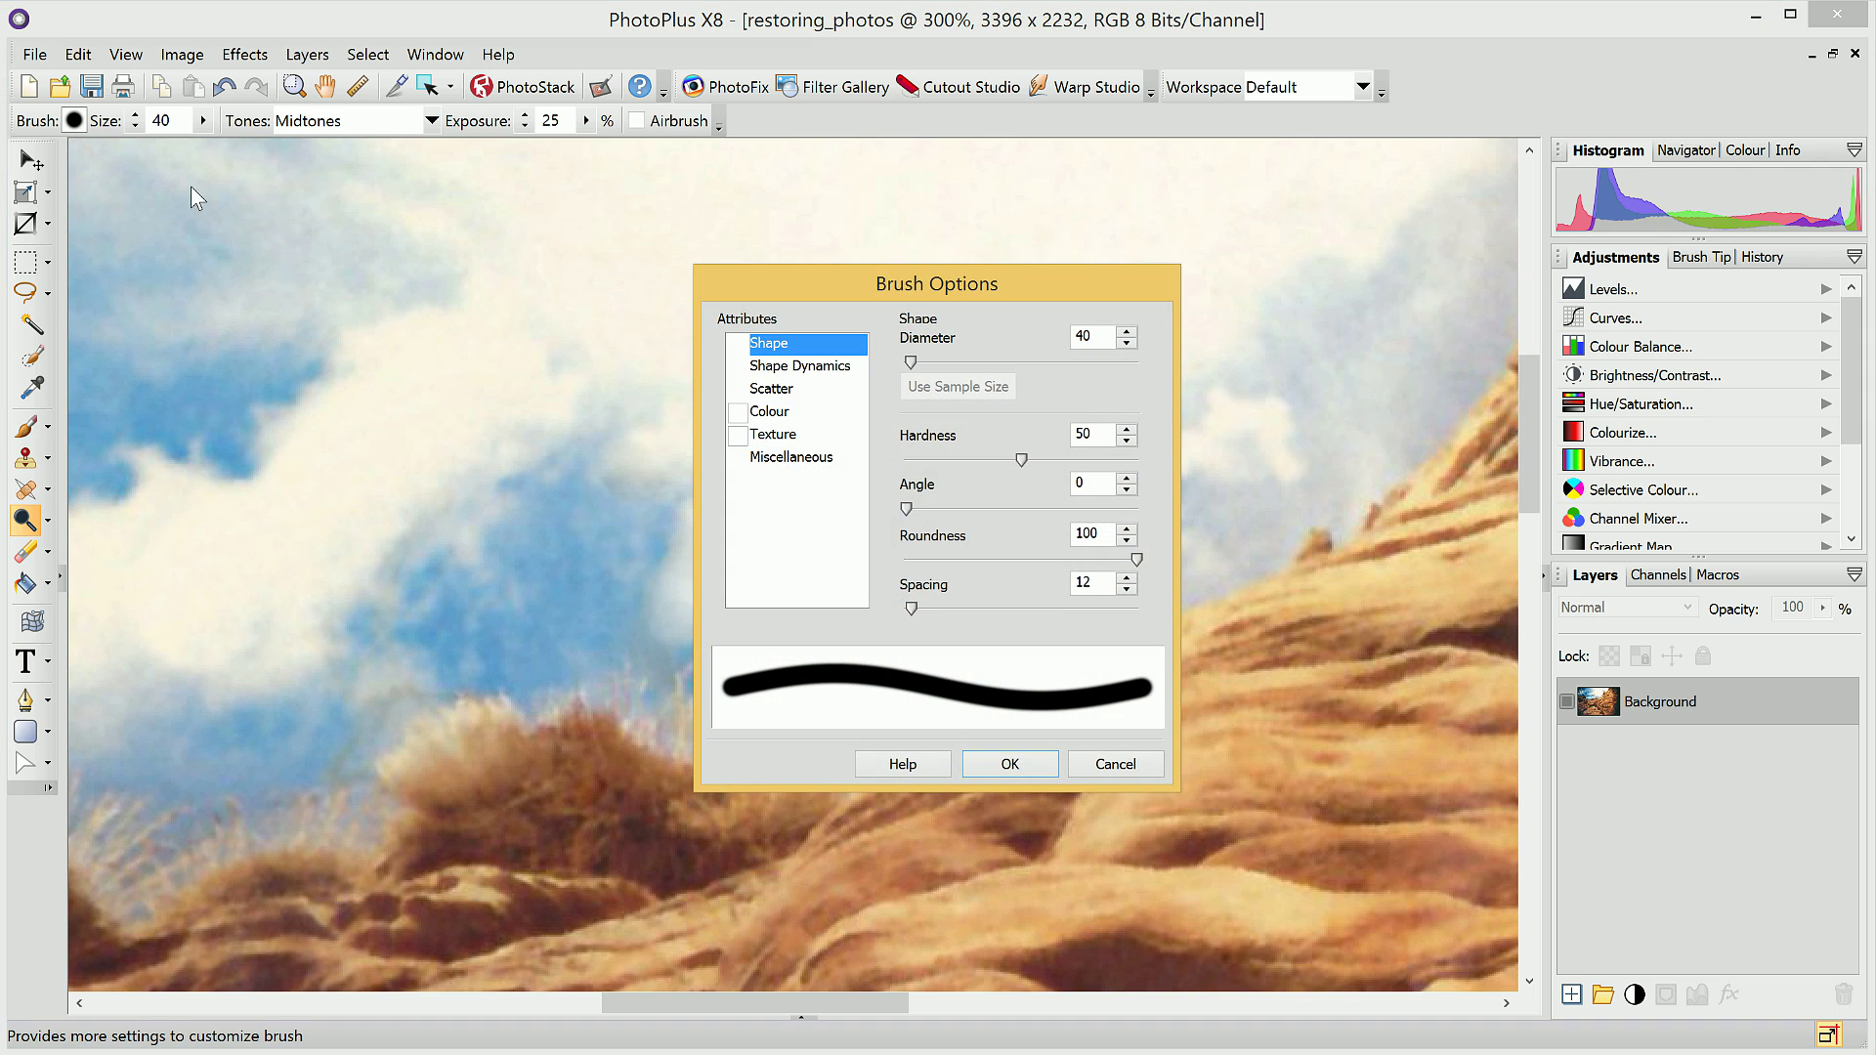
drag(1011, 459, 897, 469)
click(1009, 765)
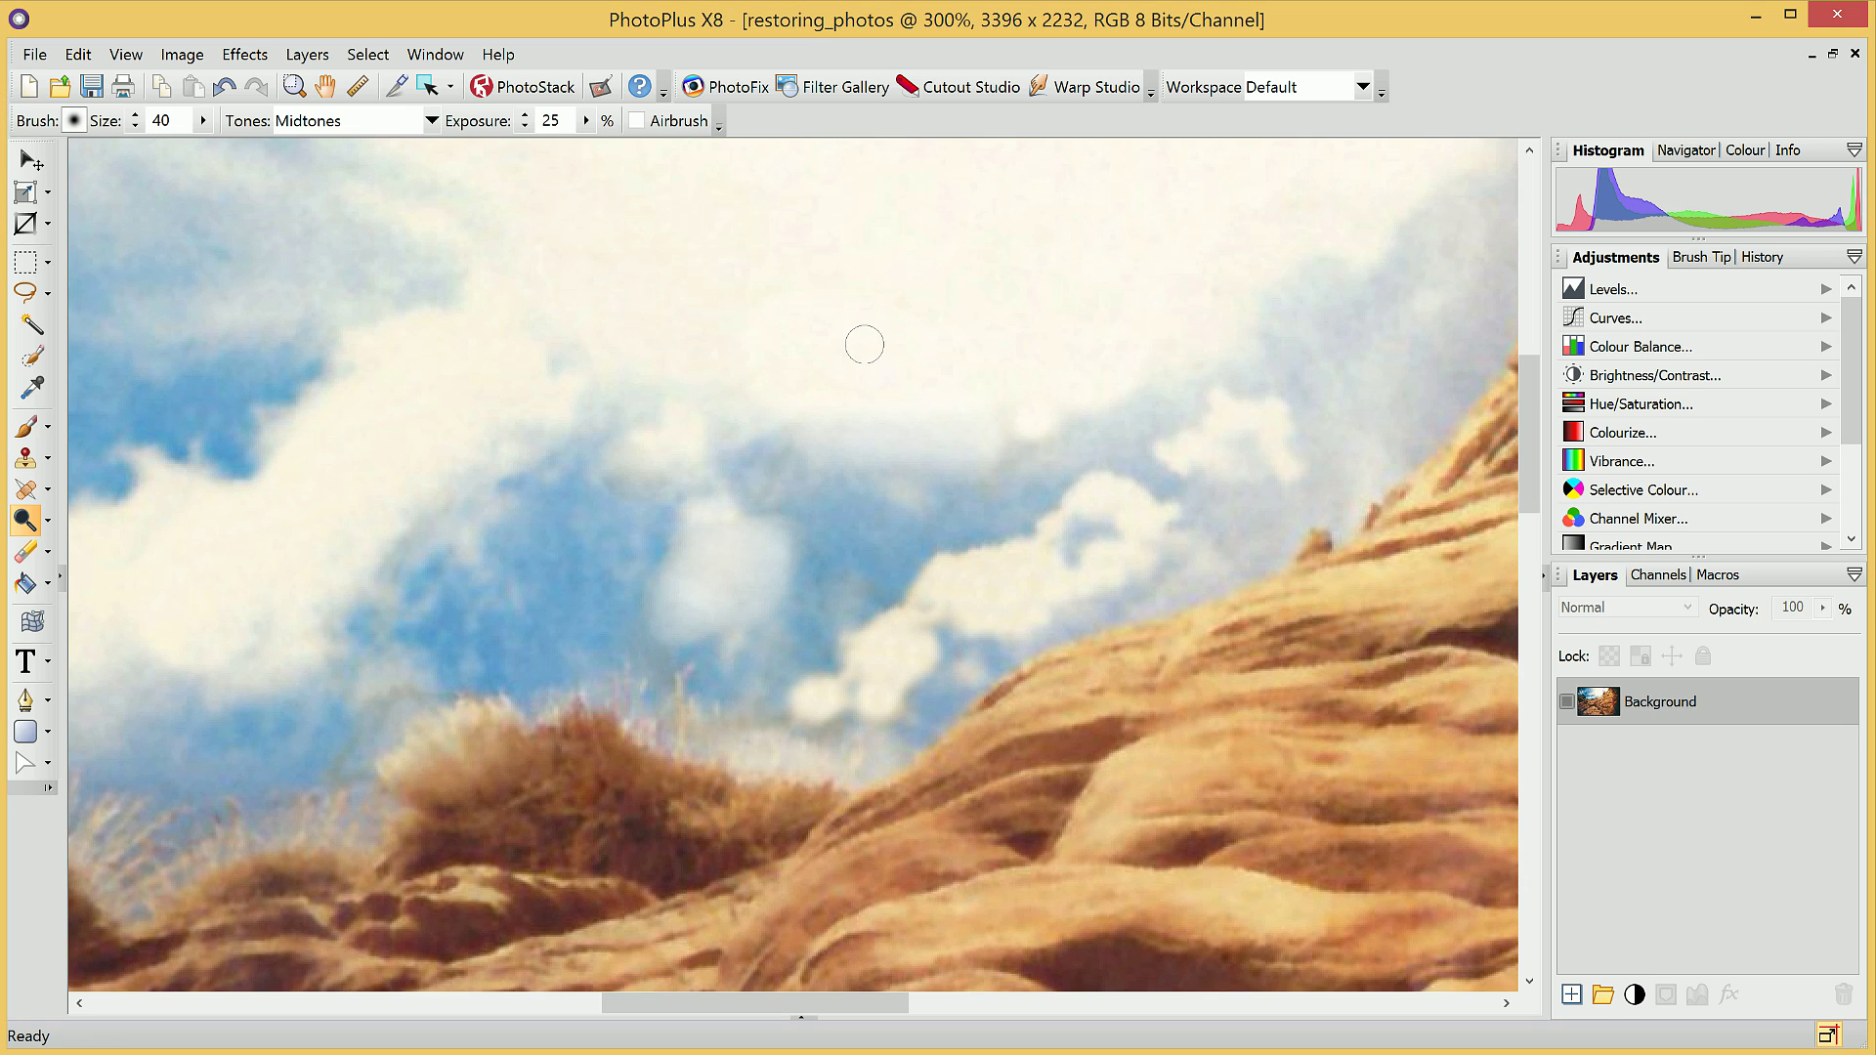
key(])
key(])
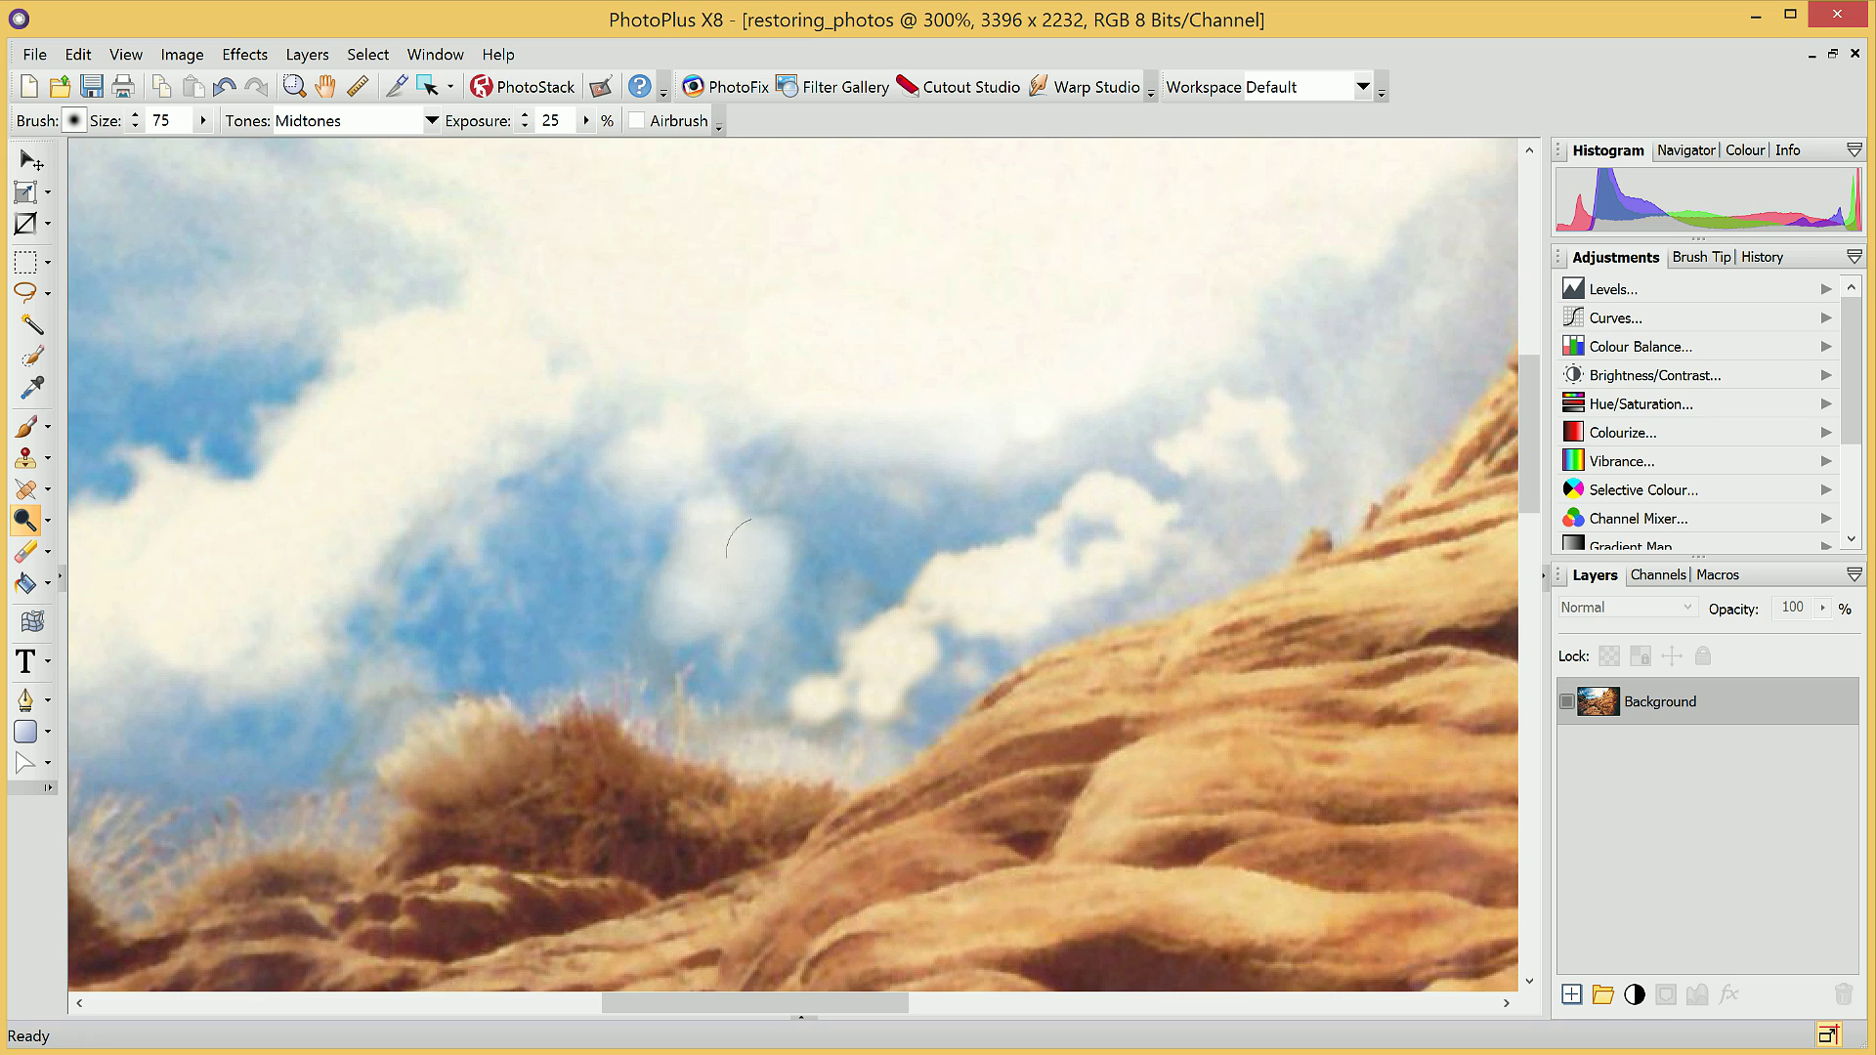
click(779, 482)
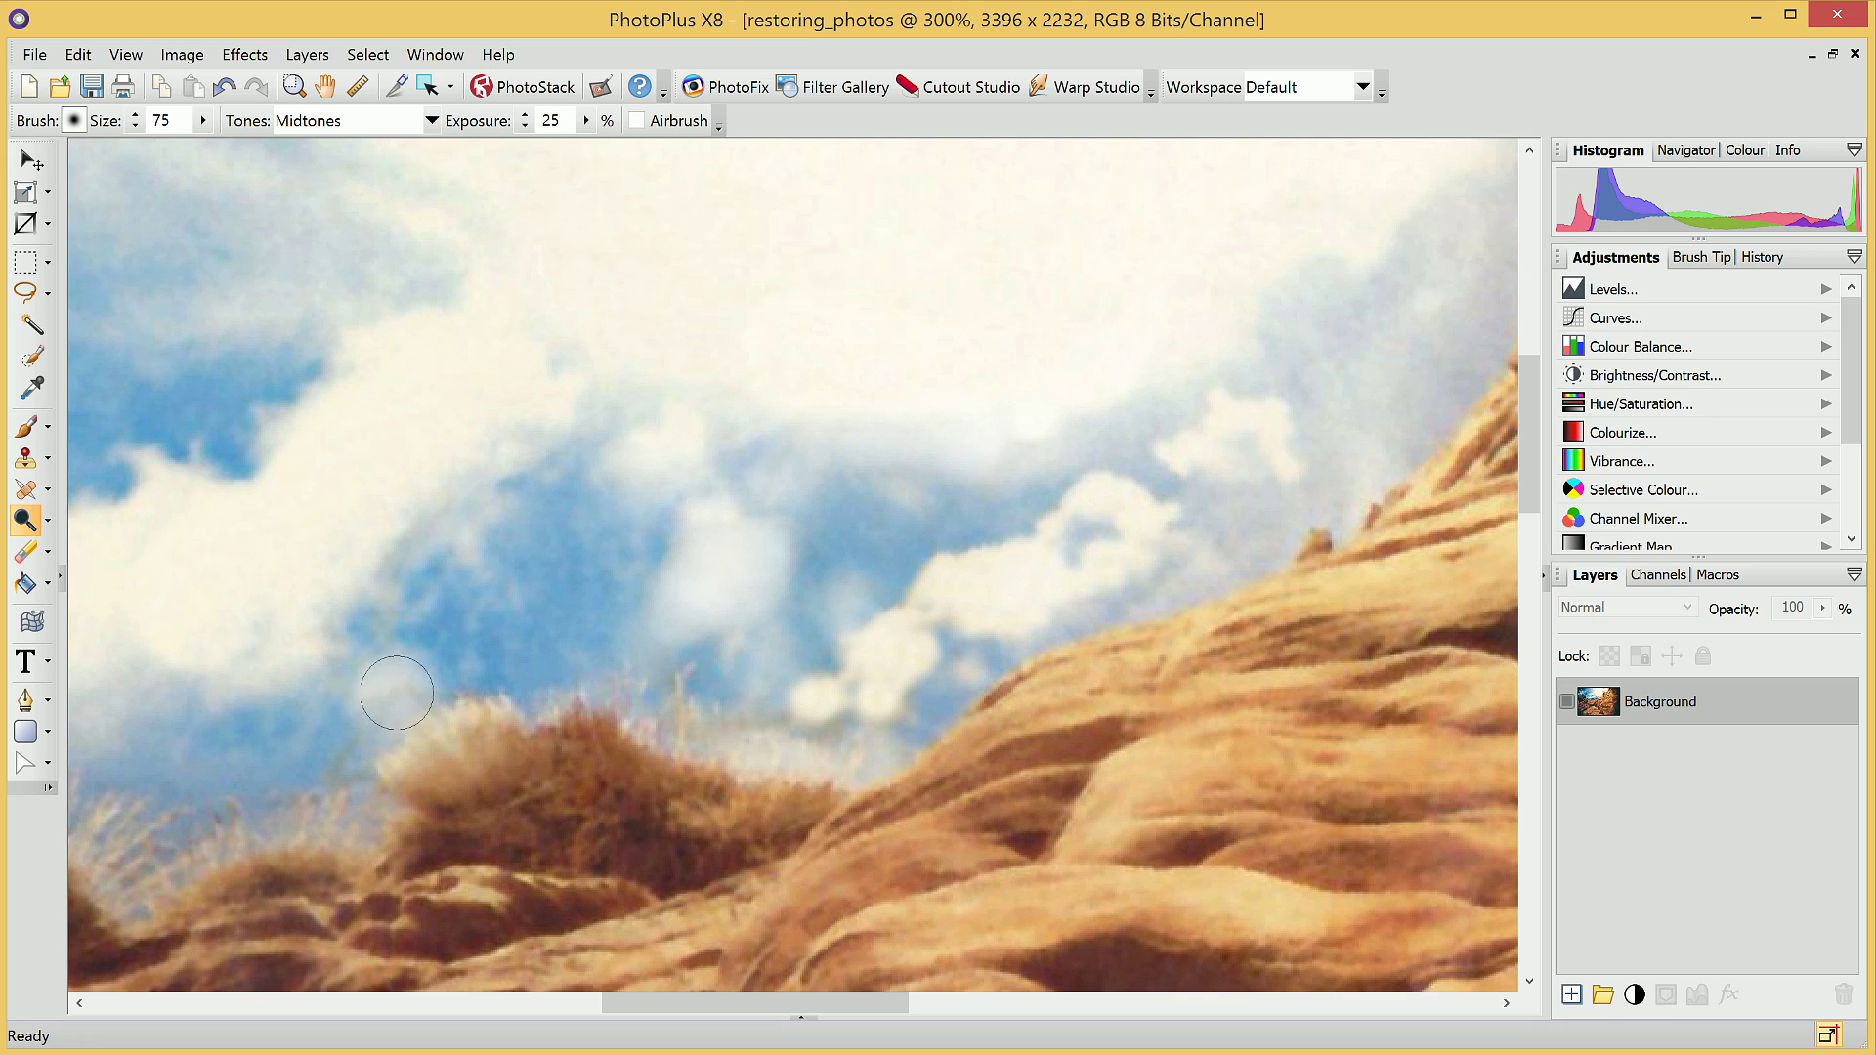
- Lighten the dull cloud edge beside the large bush and the shaded edge of the small cloud next to the rock slope
mouse_move(319, 628)
mouse_down()
mouse_move(373, 640)
mouse_move(403, 535)
mouse_move(457, 501)
mouse_move(331, 675)
mouse_move(349, 764)
mouse_up()
mouse_move(321, 662)
mouse_down()
mouse_move(413, 459)
mouse_move(390, 481)
mouse_up()
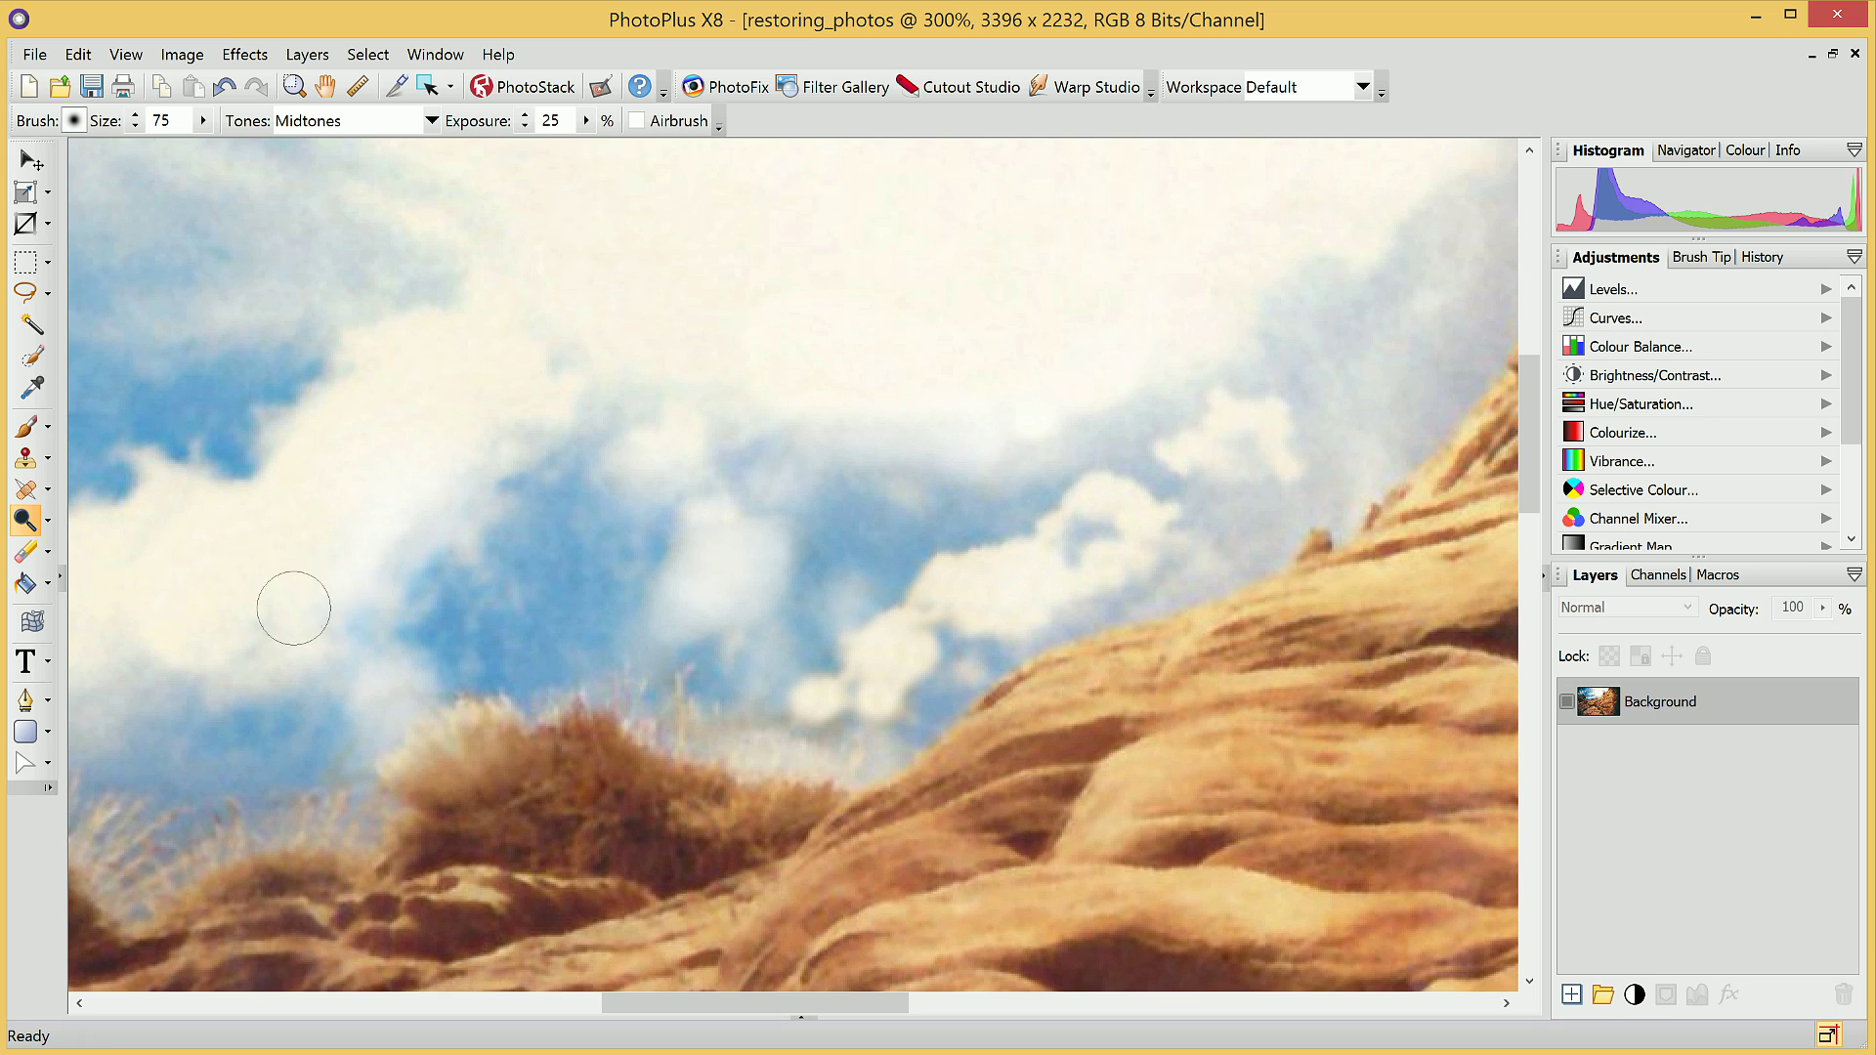
mouse_move(952, 590)
mouse_down()
mouse_move(959, 608)
mouse_move(908, 642)
mouse_up()
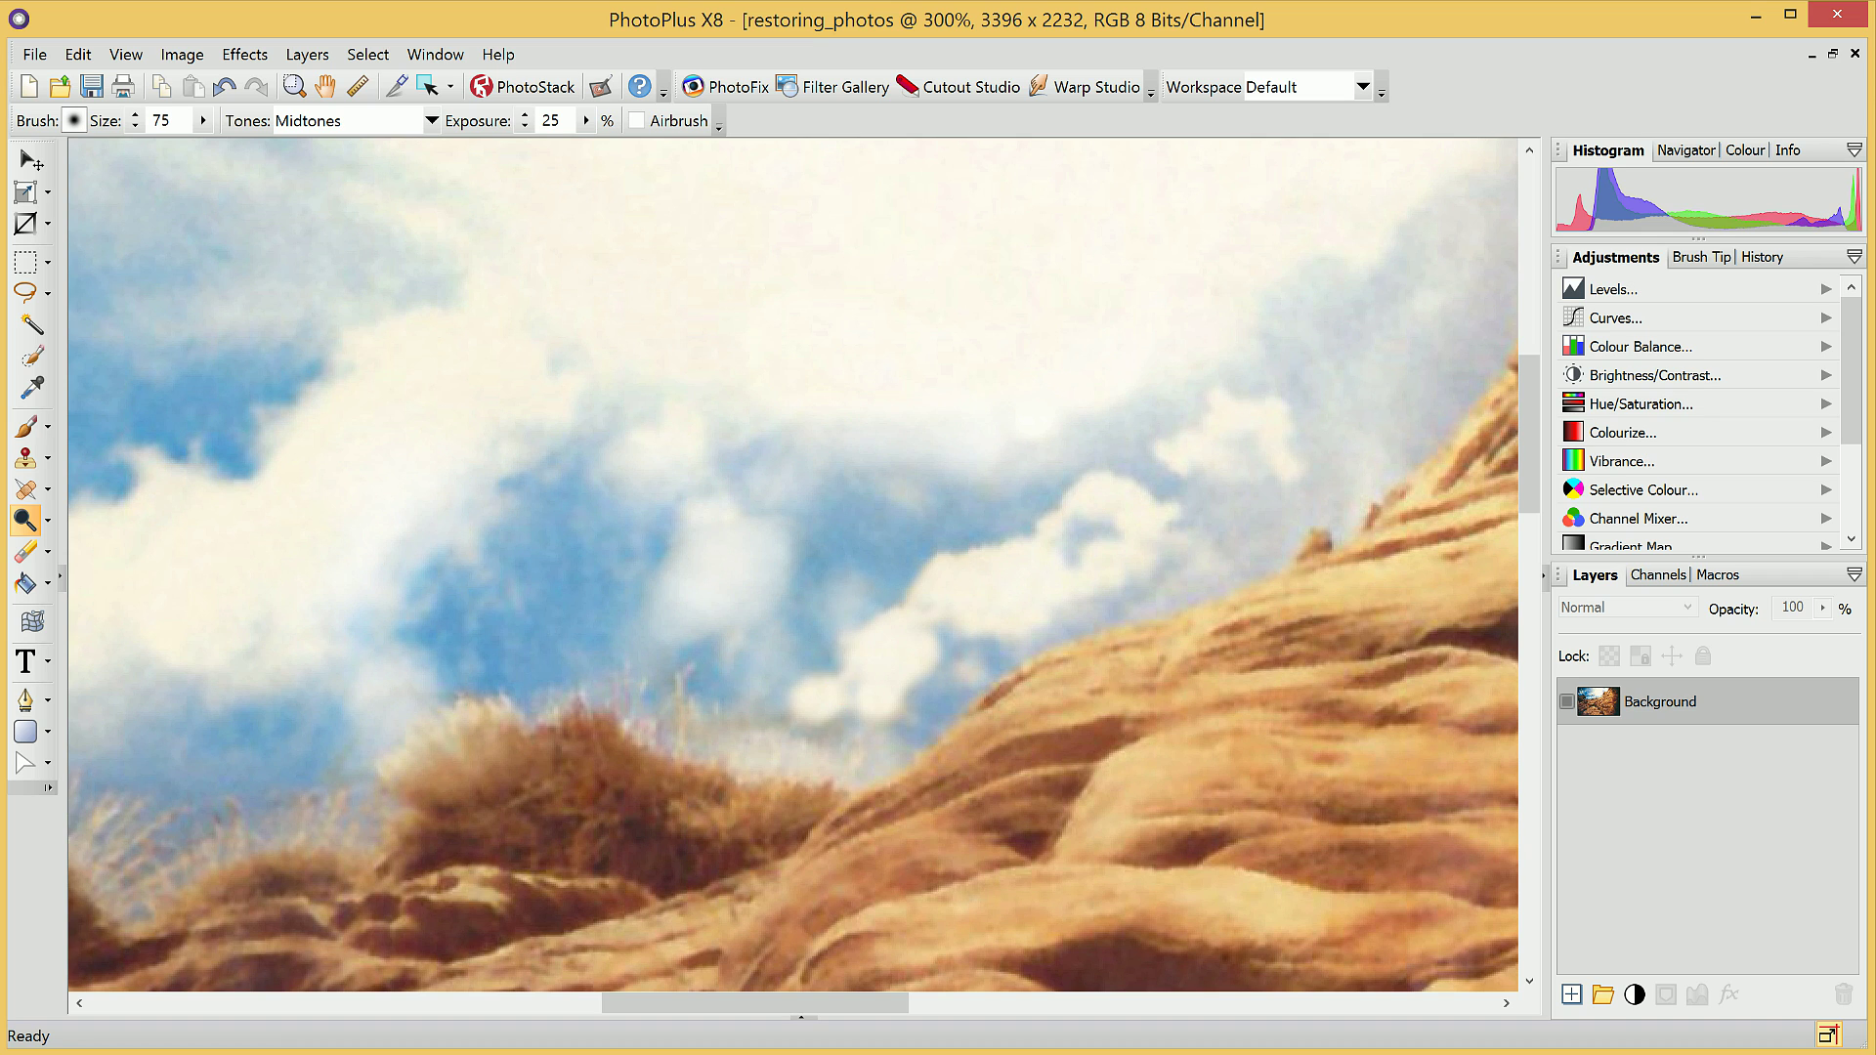
- Undo the last Dodge stroke and clone clean sky over the brownish streak above the seagull with a size 60 brush
scroll(971, 545, down, 2)
scroll(923, 531, down, 1)
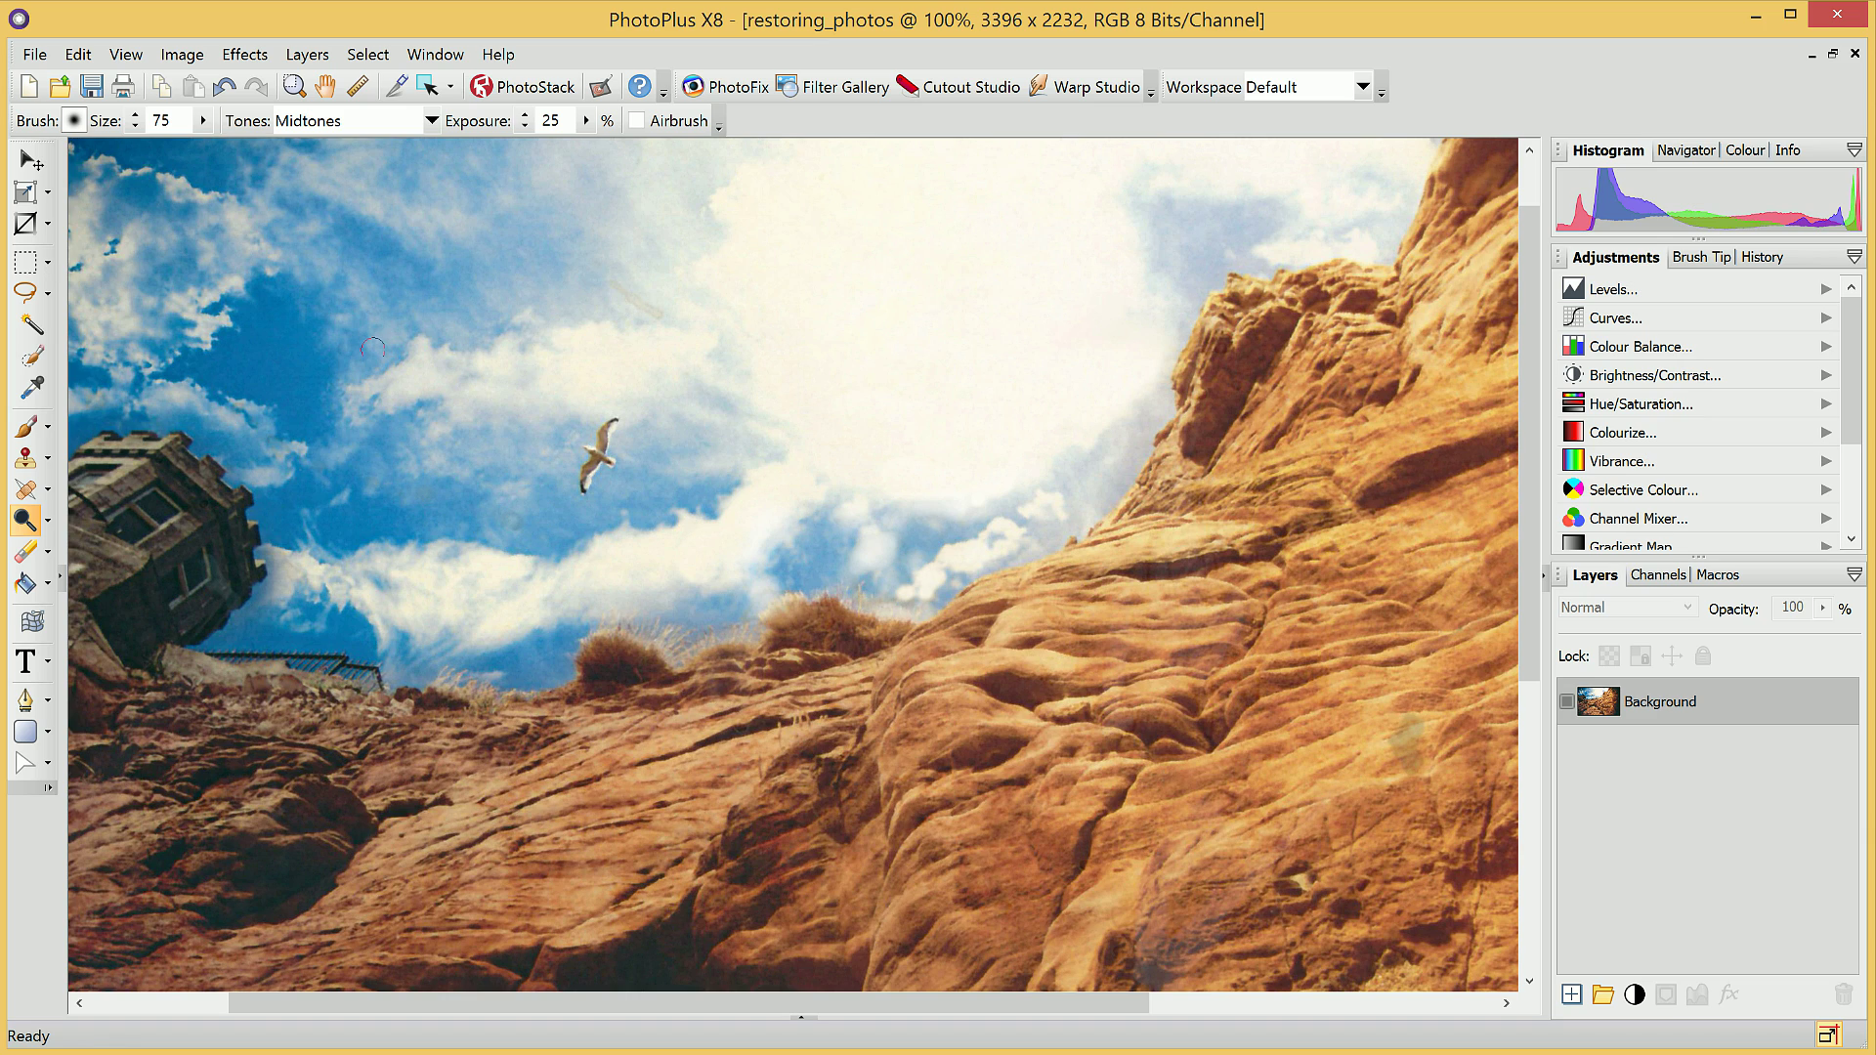
scroll(555, 342, up, 4)
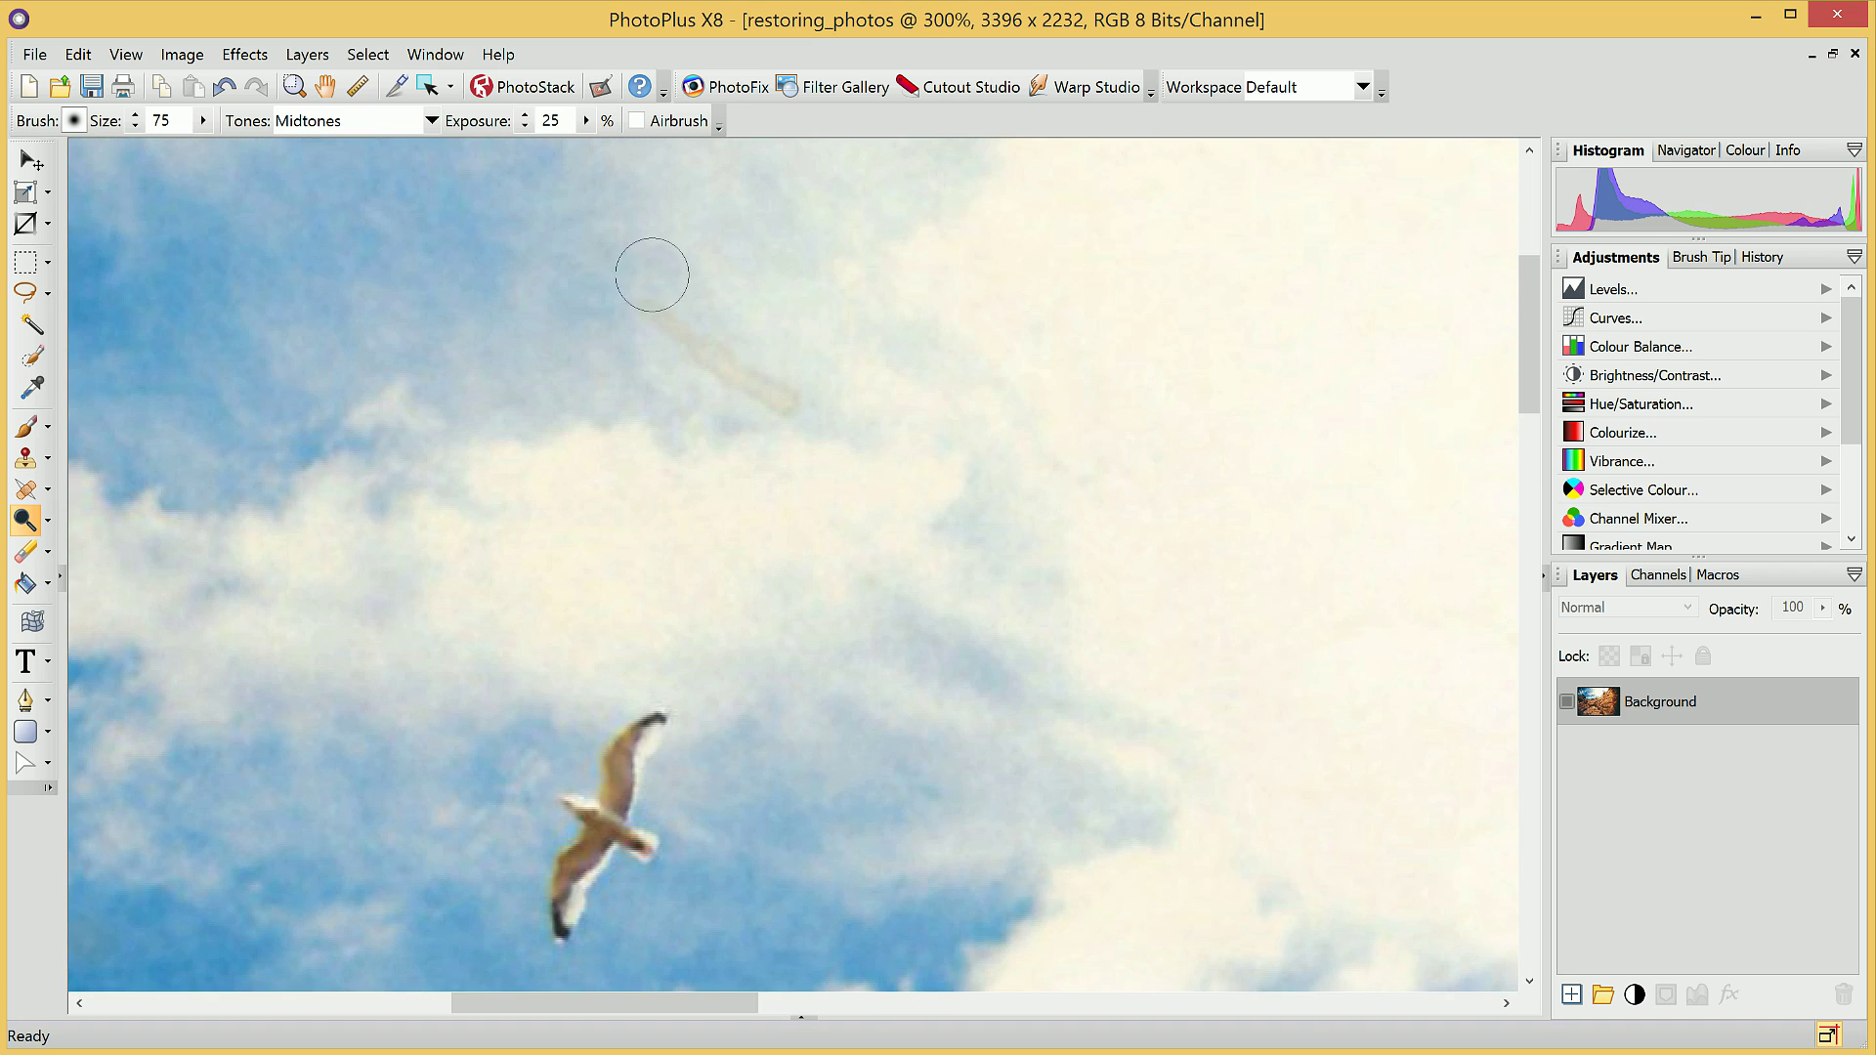
key(ctrl+z)
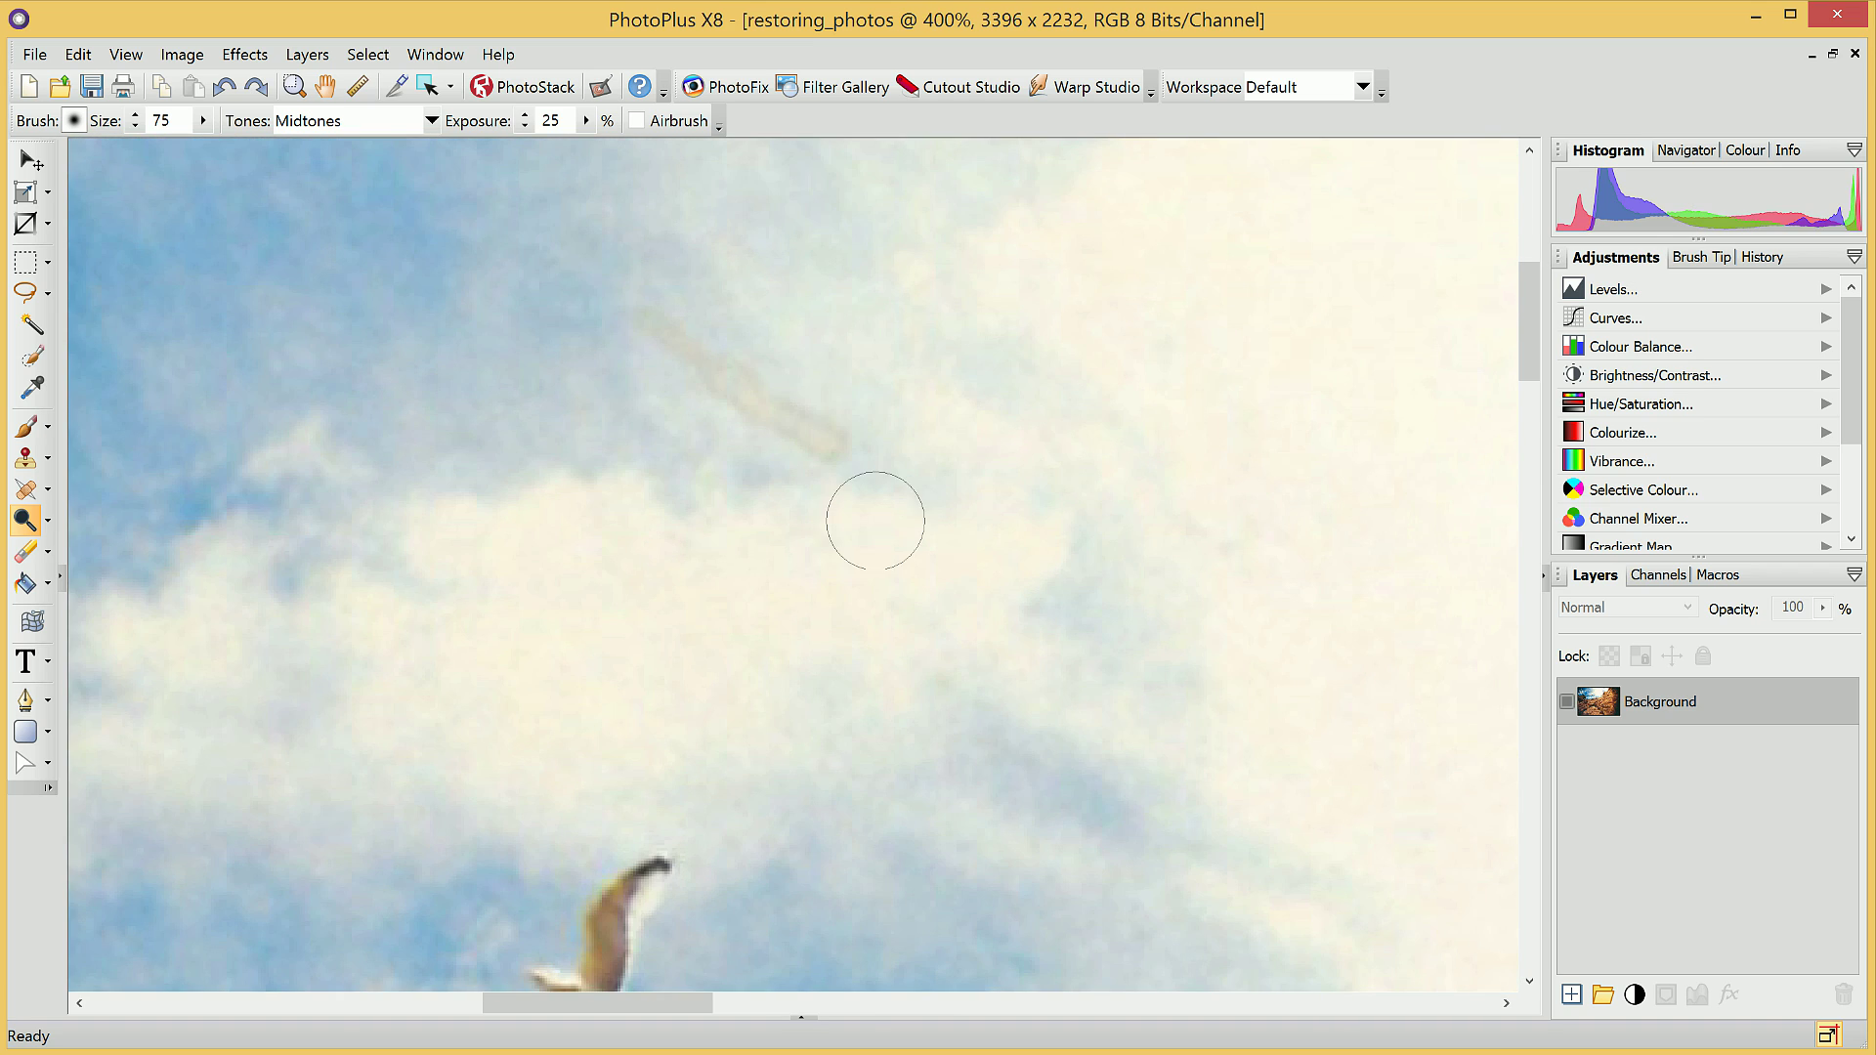
click(27, 459)
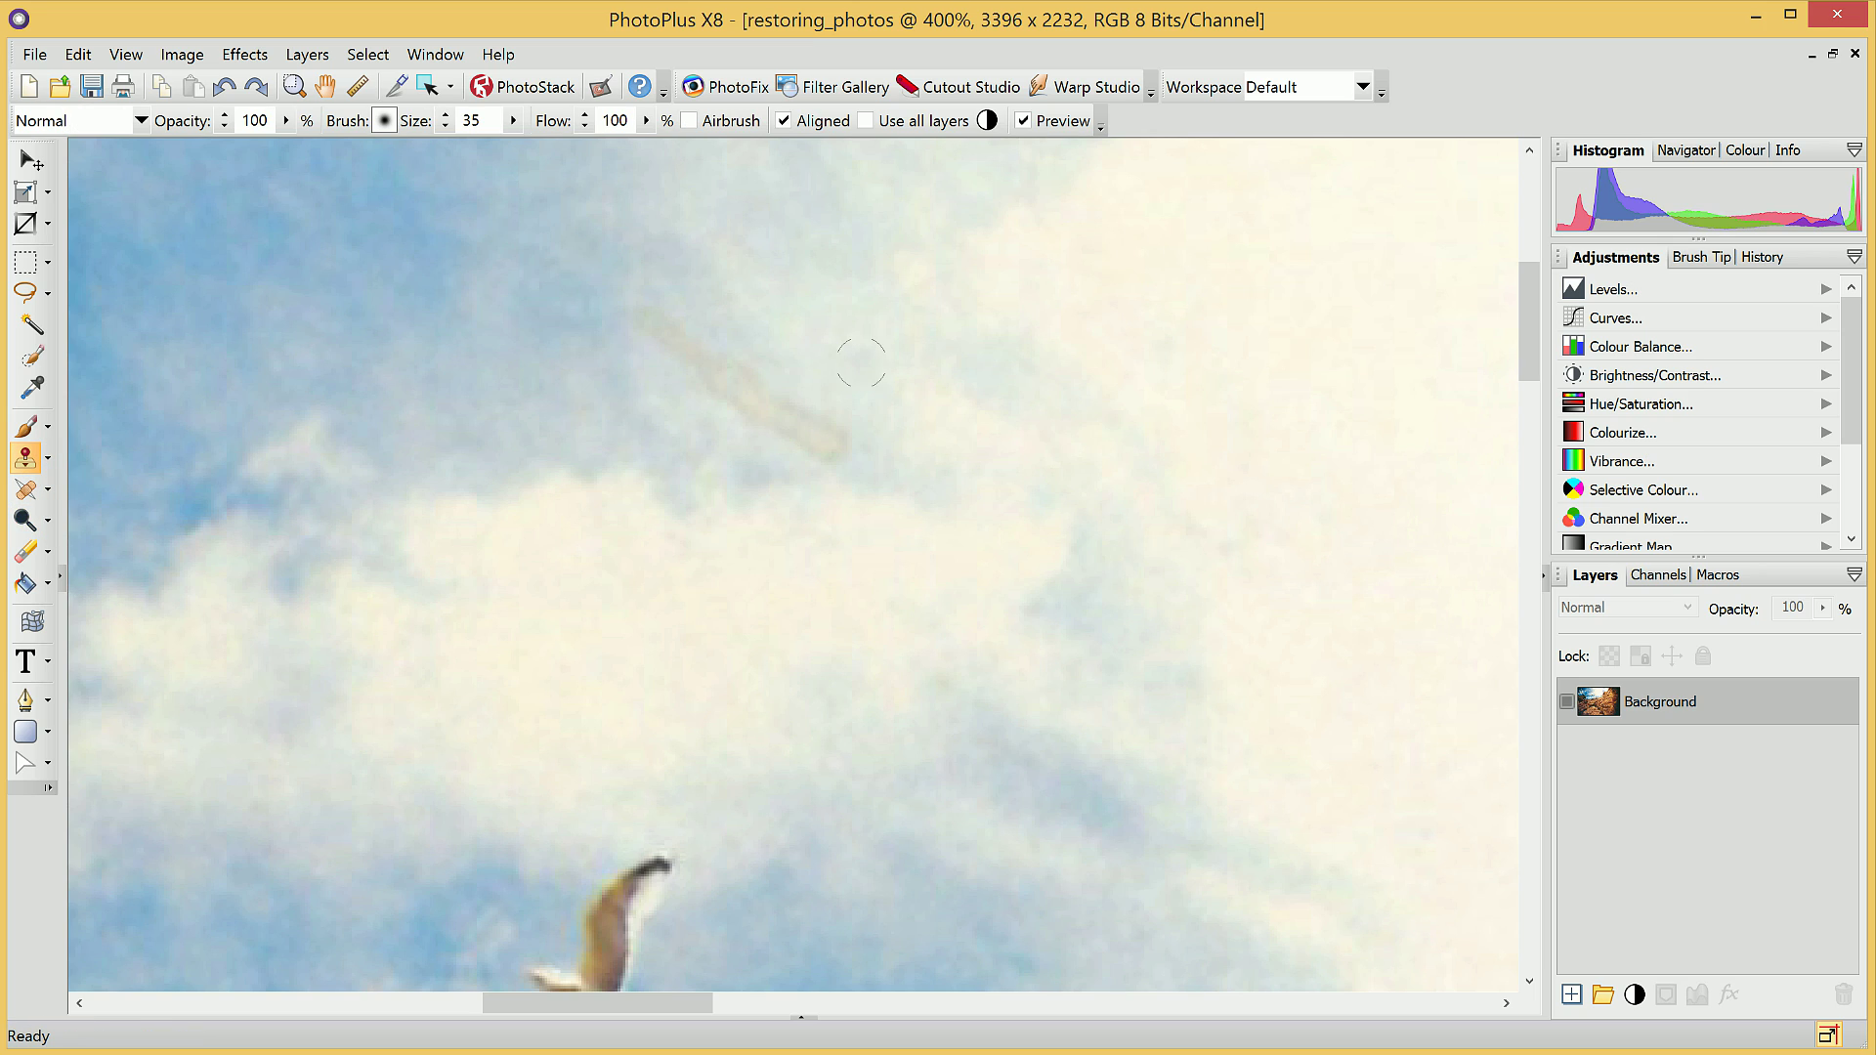
key(bracketright)
click(819, 440)
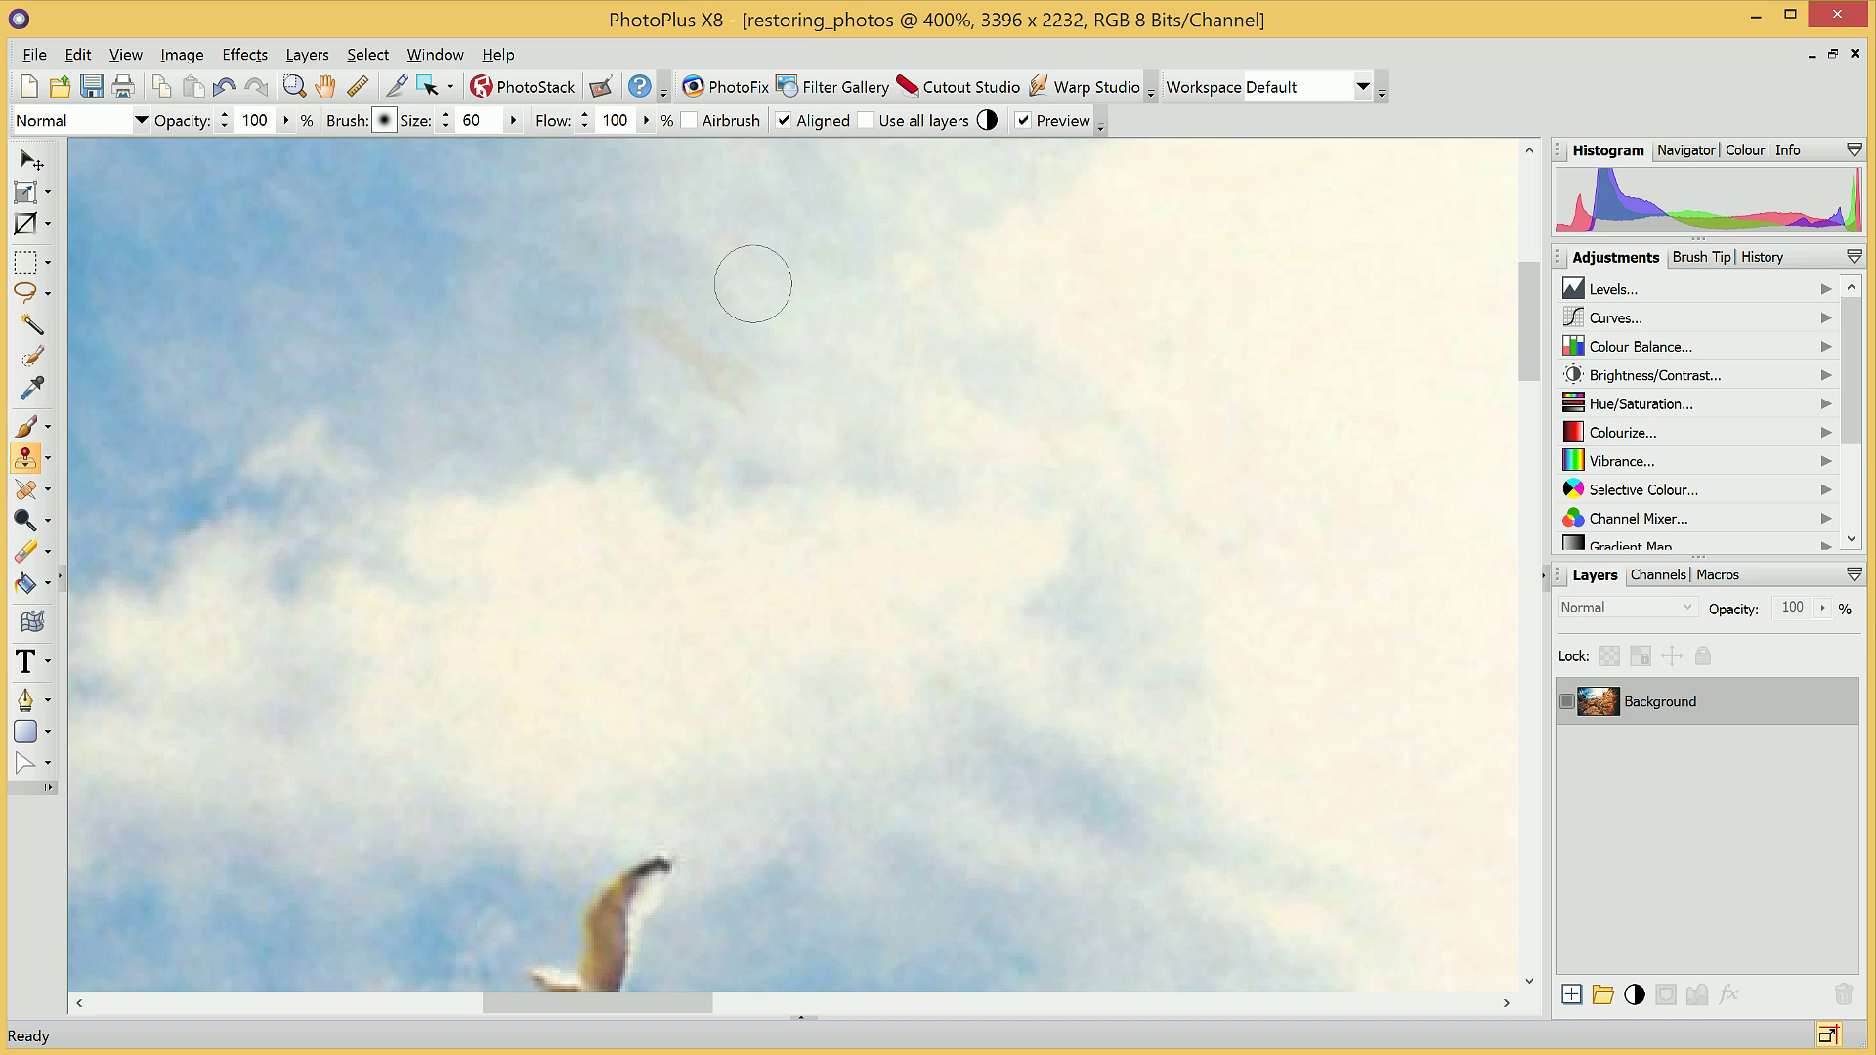
click(695, 348)
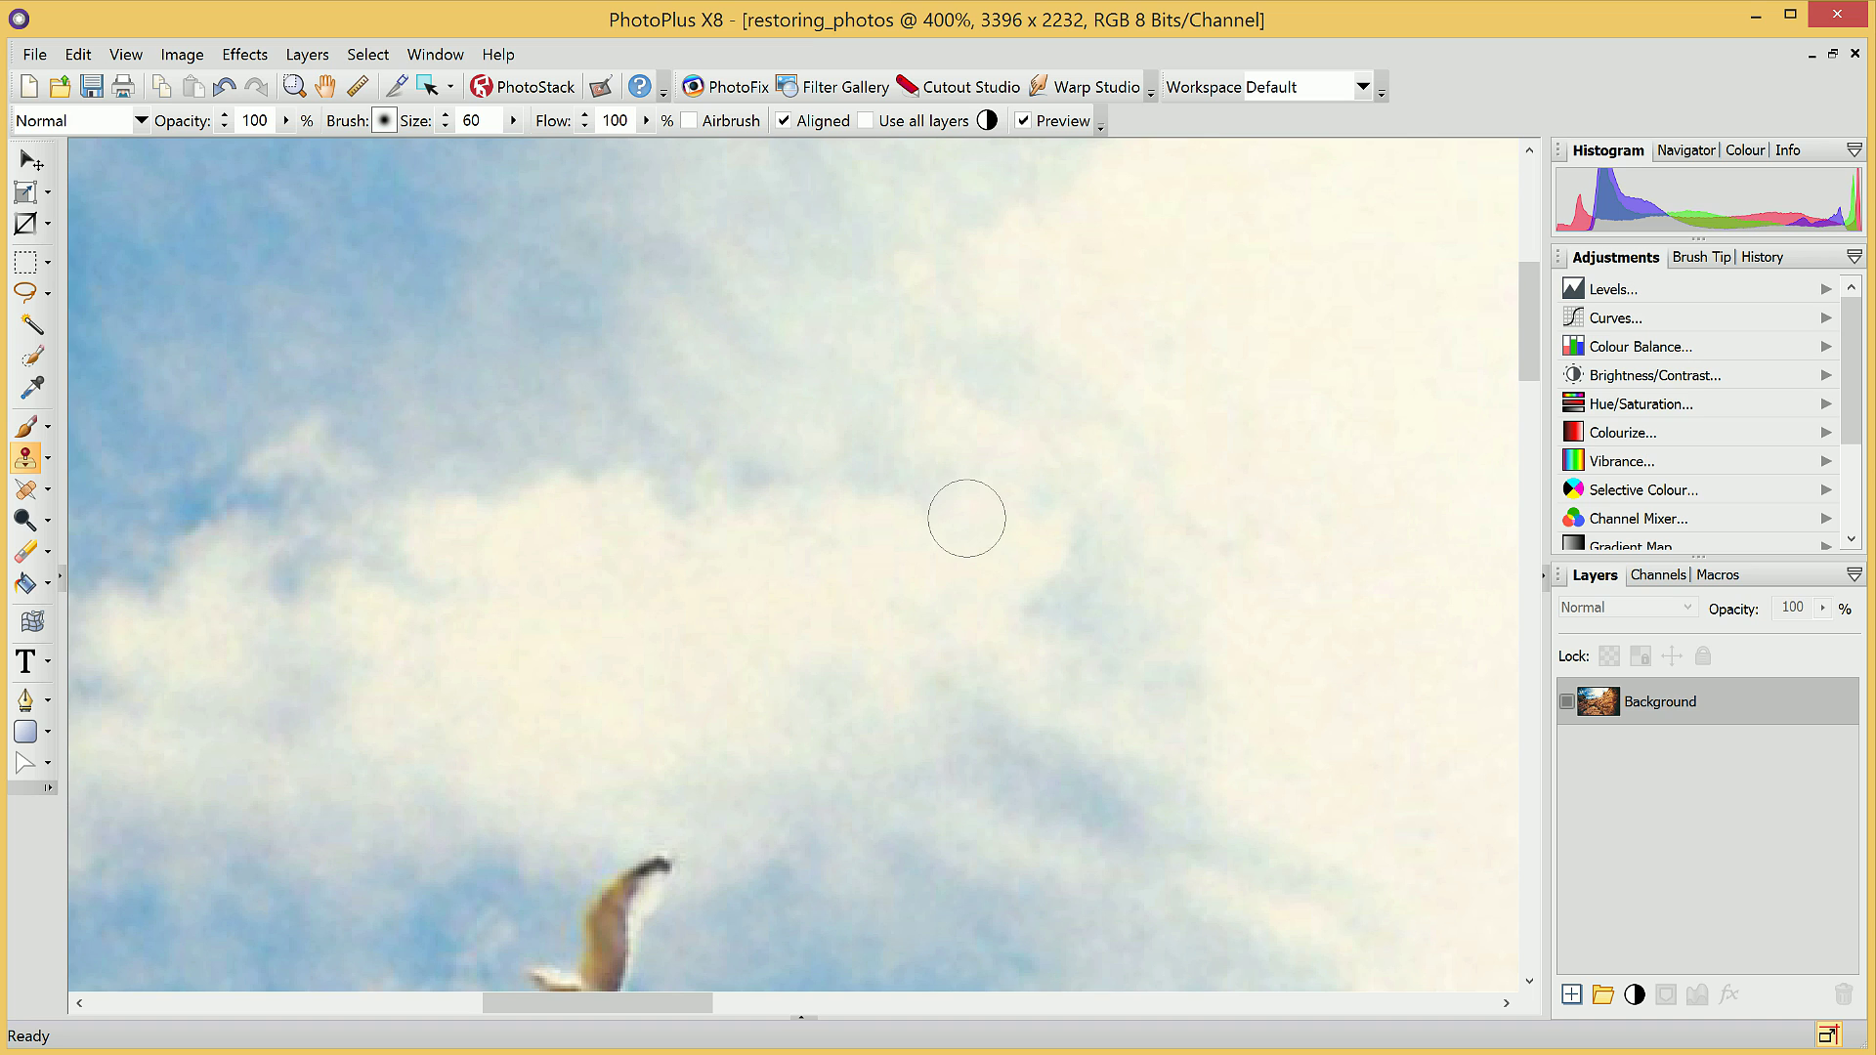
- Lighten the discoloured spot on the upper edge of the cloud above the seagull with the Dodge tool
scroll(1003, 526, down, 1)
scroll(729, 486, up, 2)
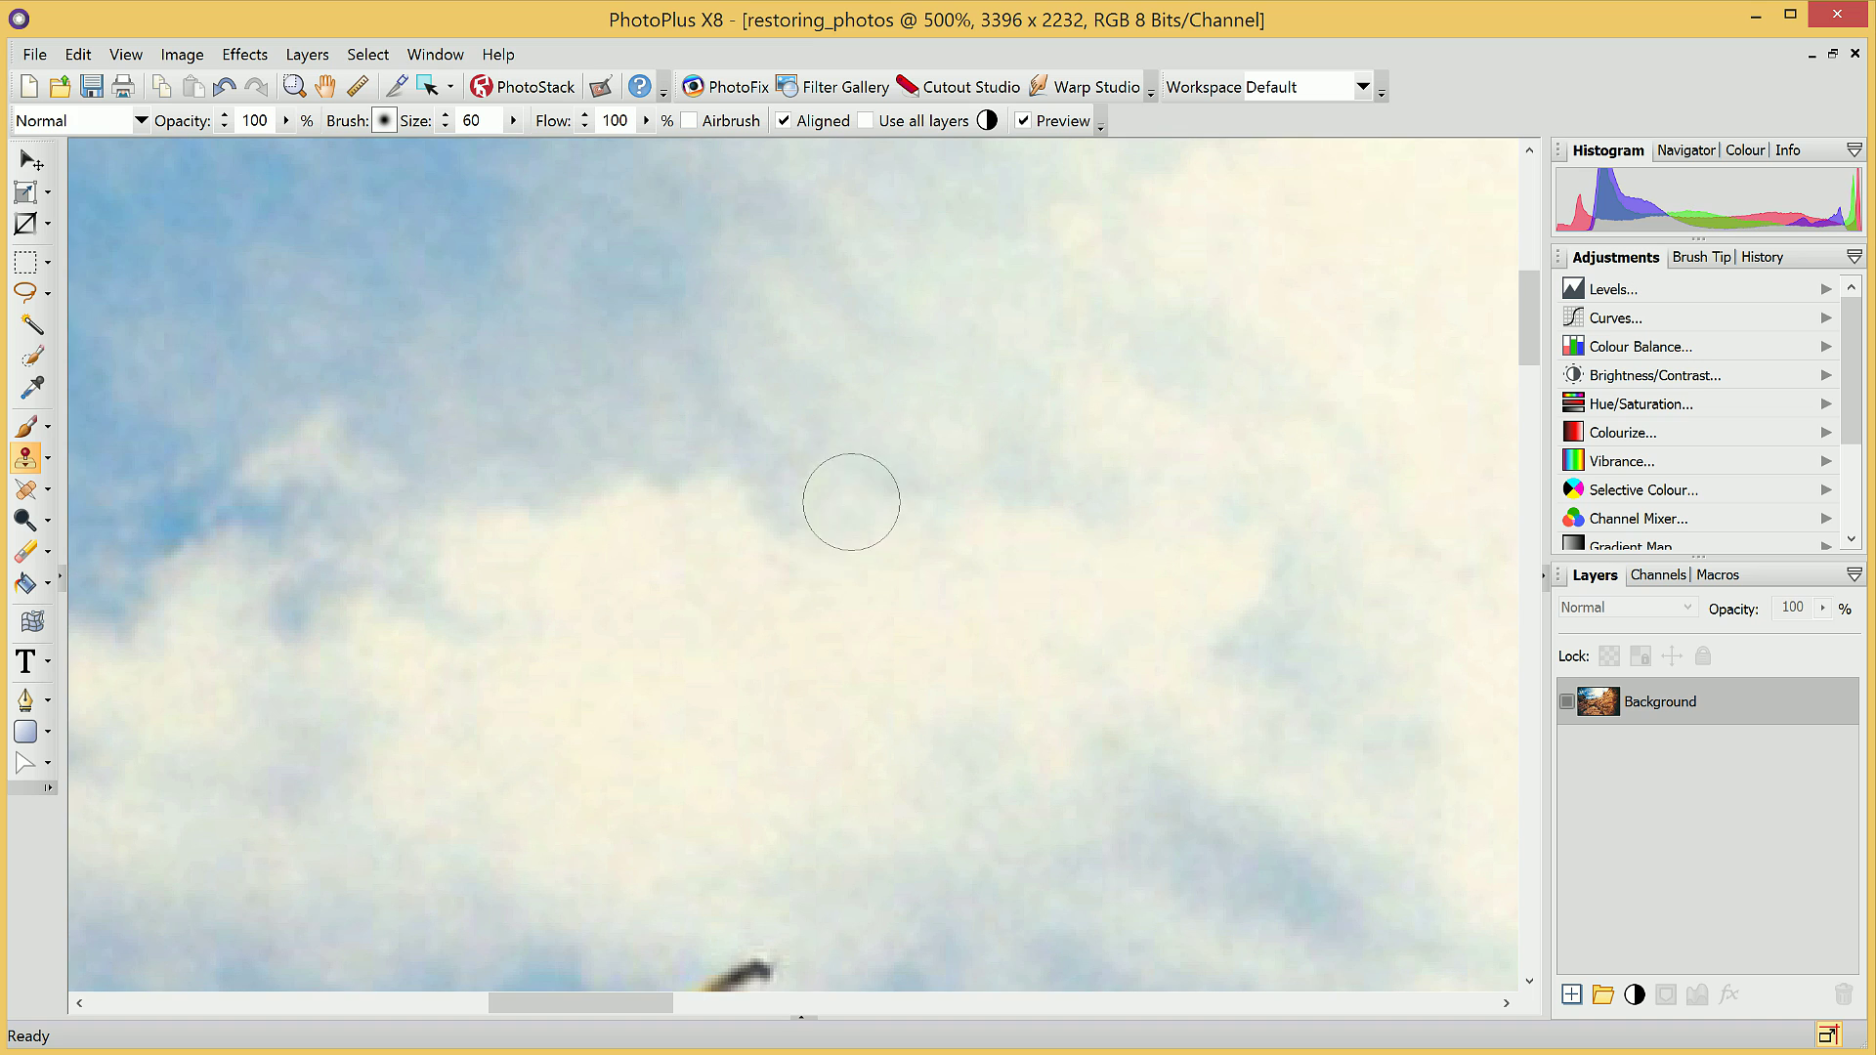
click(26, 519)
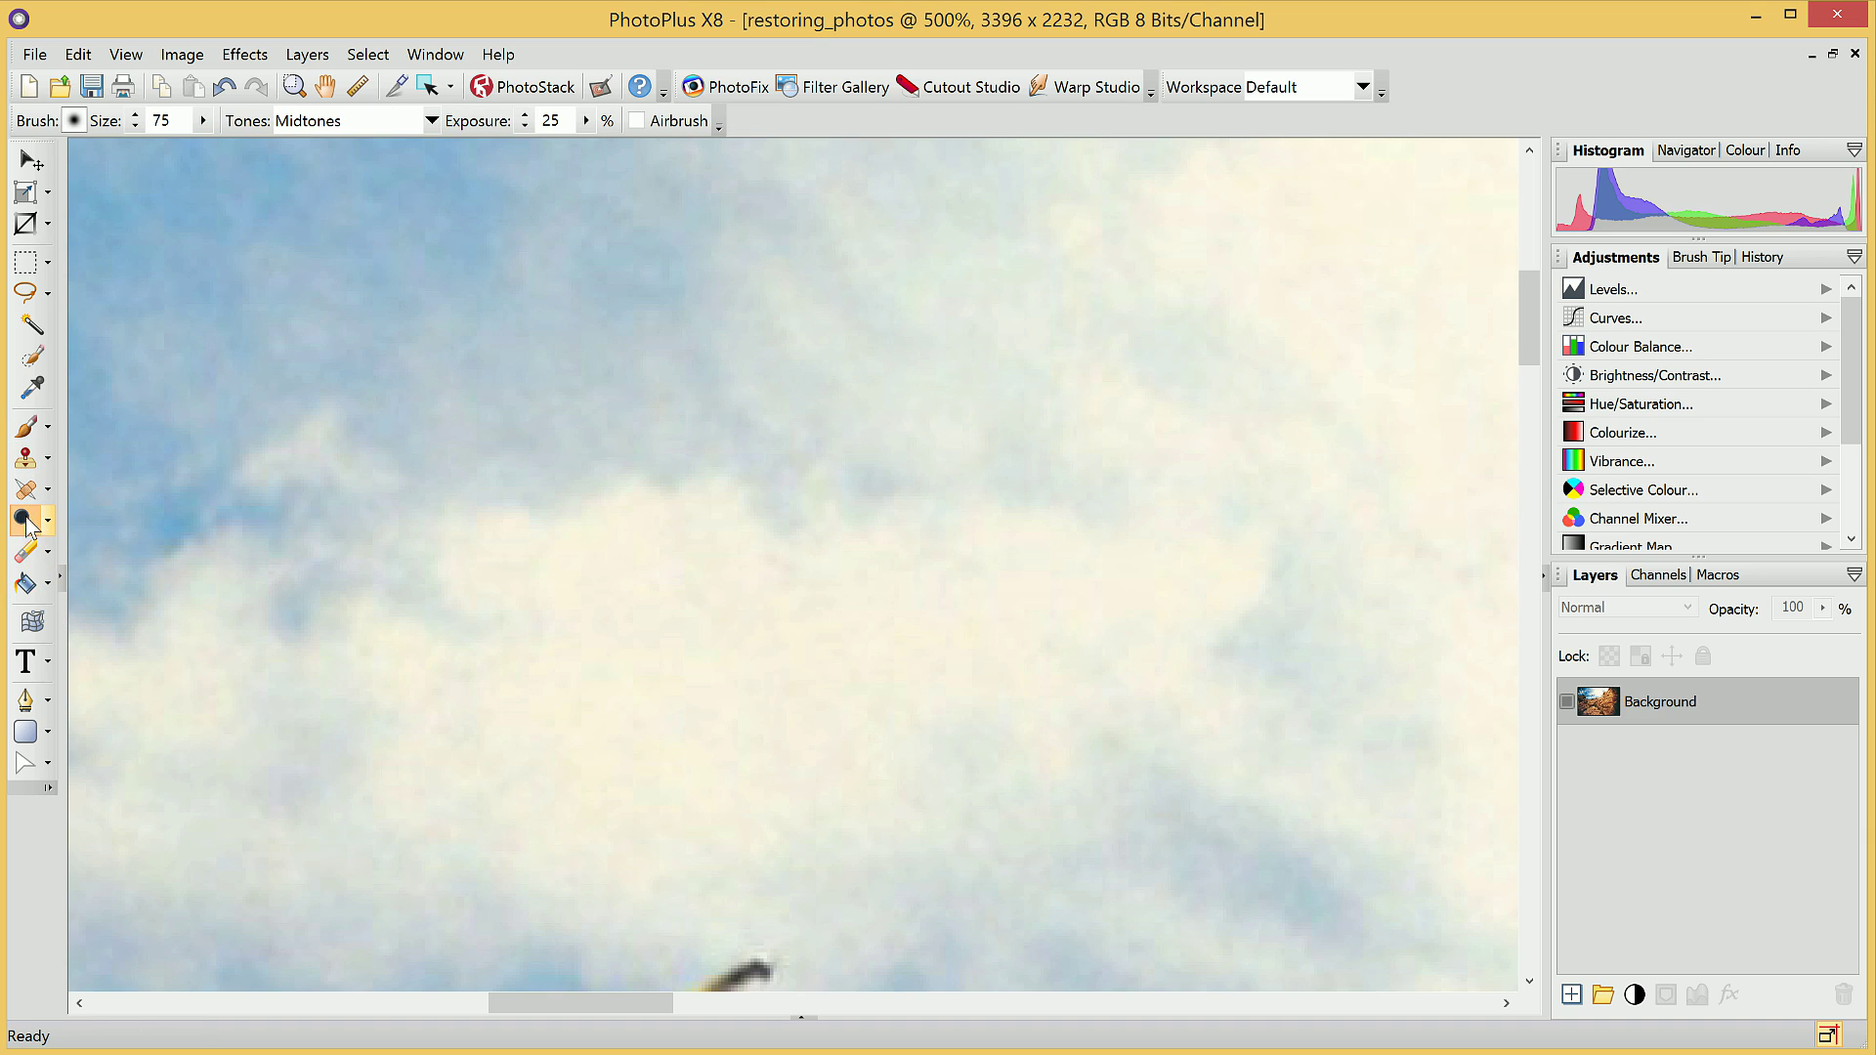
drag(857, 504, 811, 475)
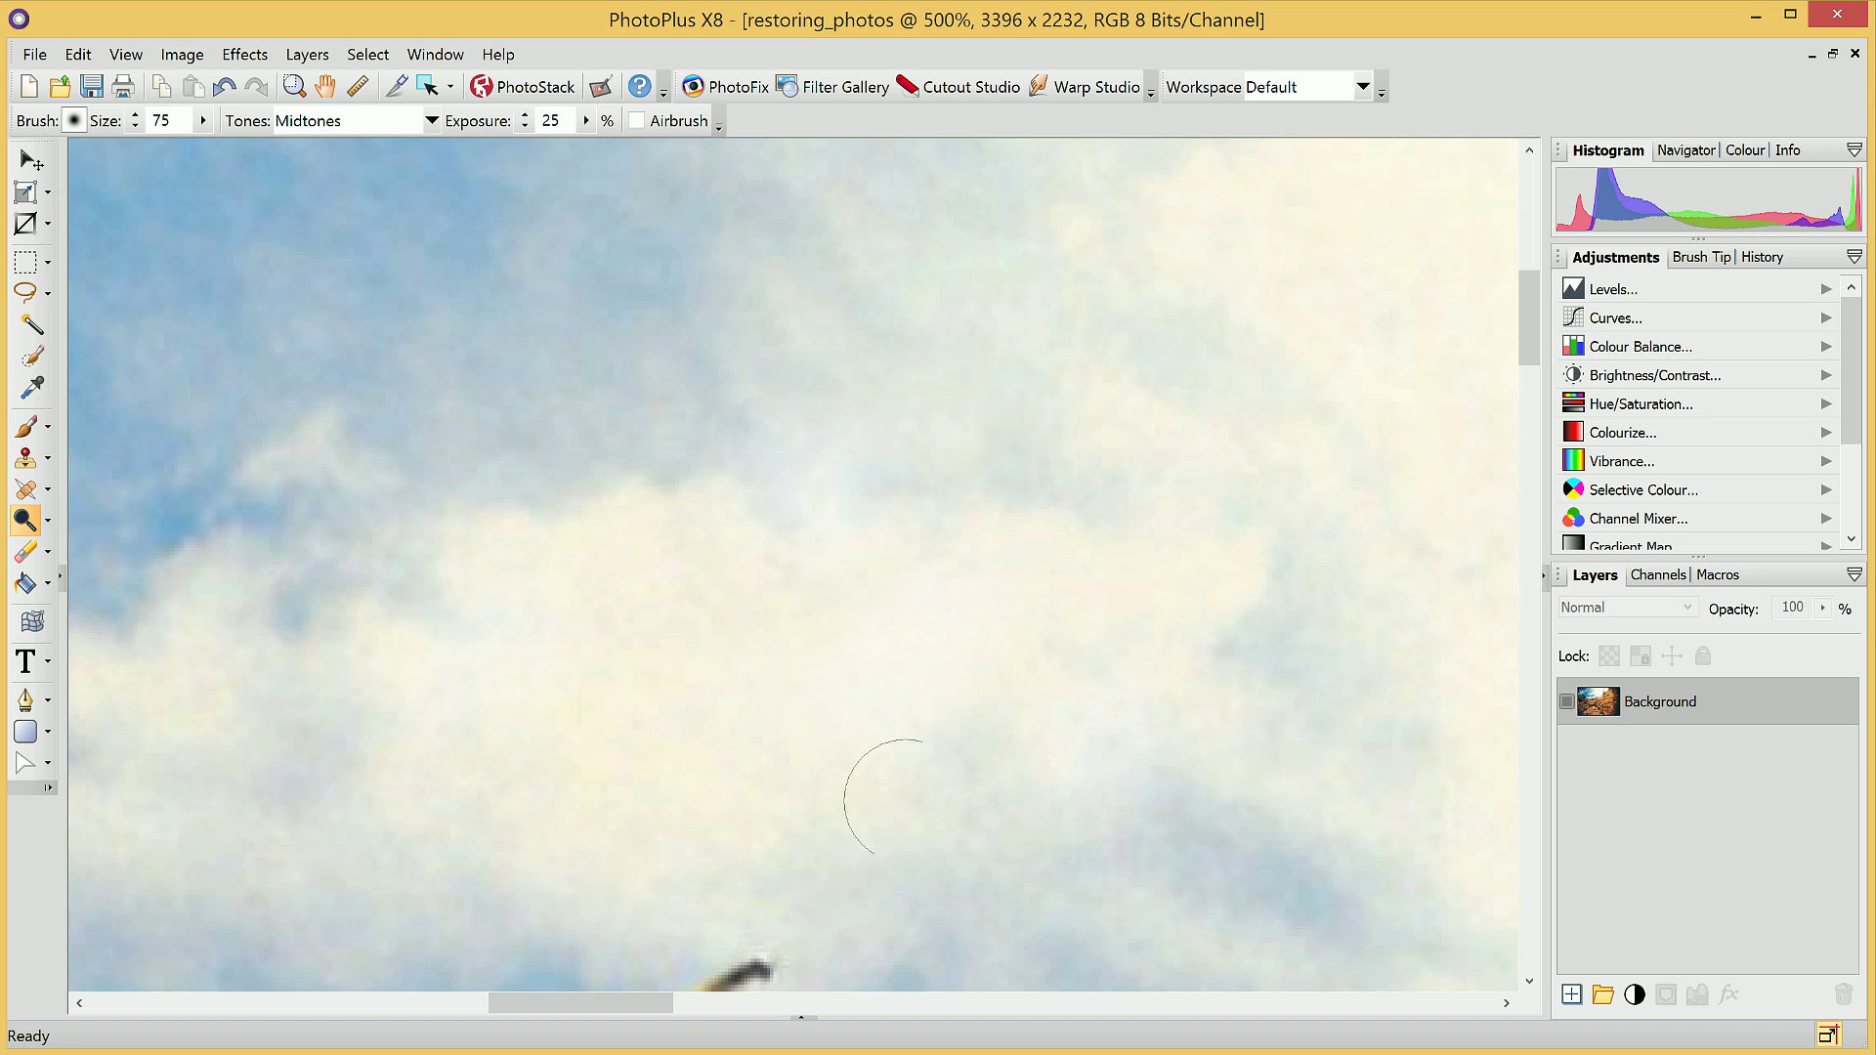
- Clone clean blue sky over the round grey spot and the dull smudge in the sky to the left of the seagull
scroll(608, 795, down, 3)
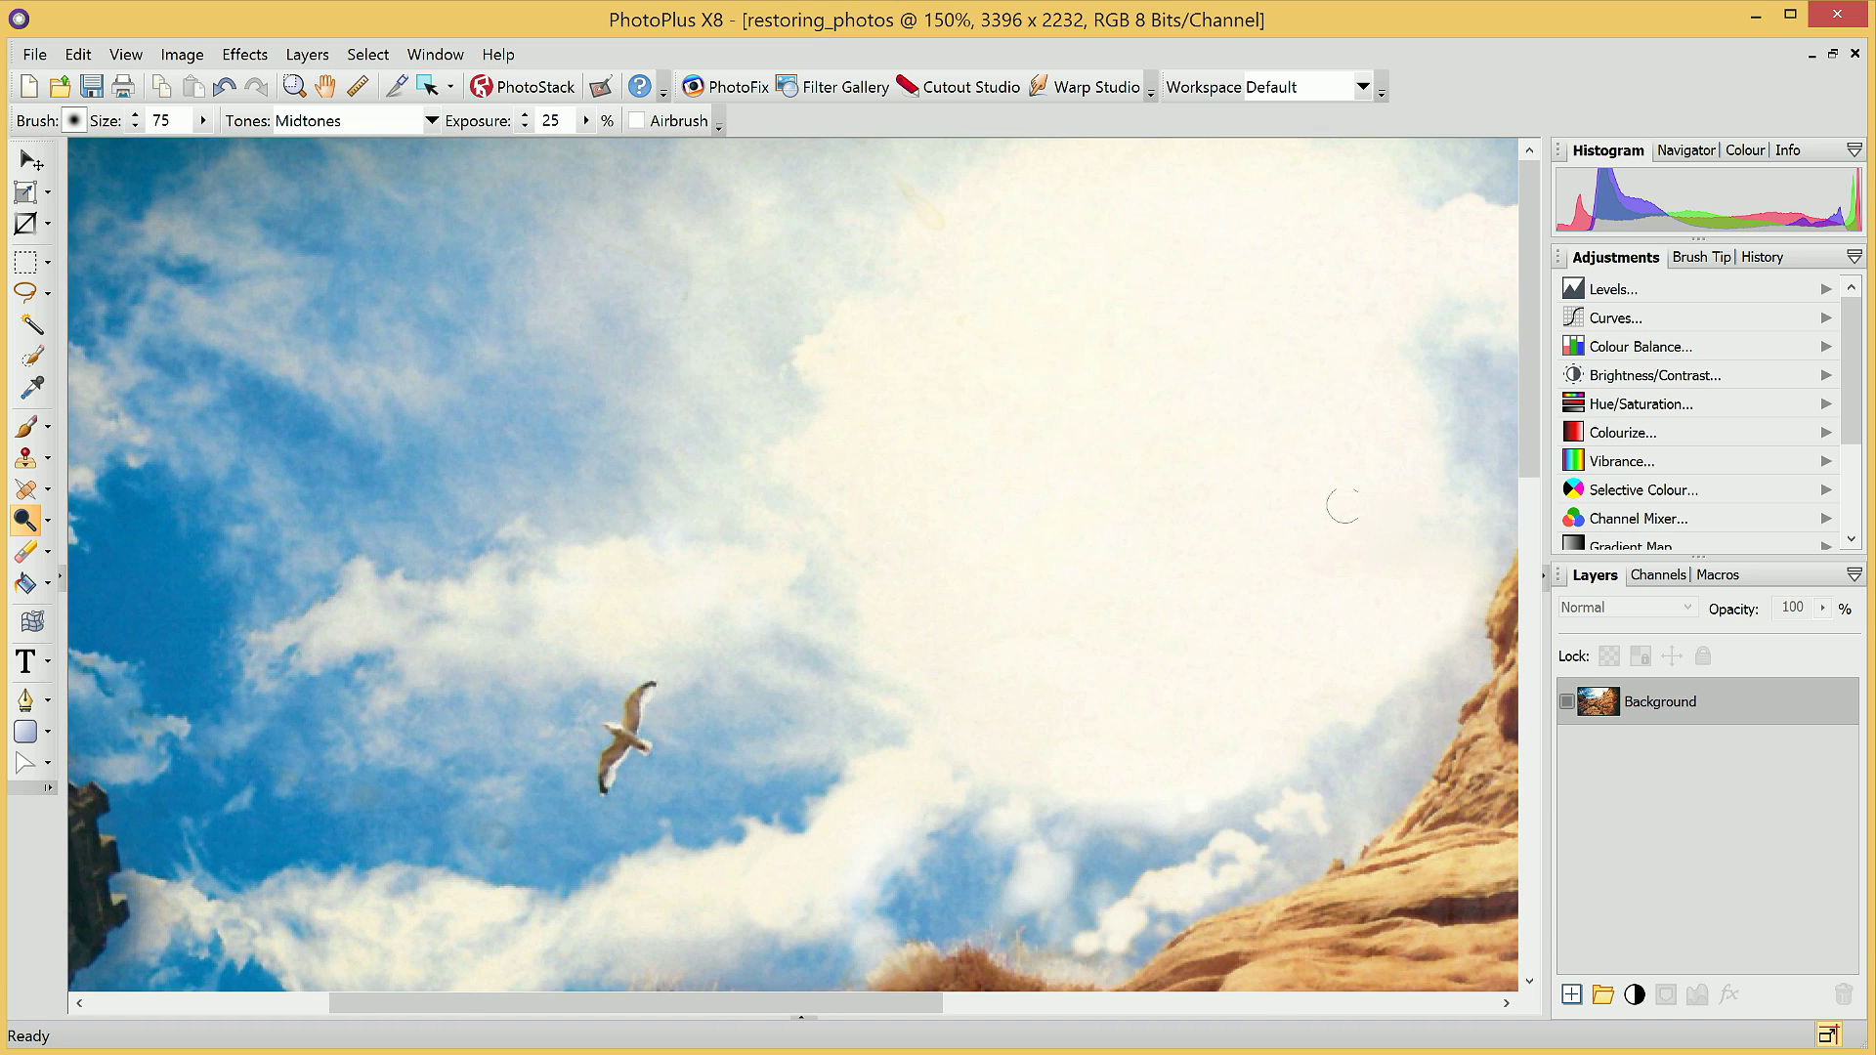
drag(1531, 411, 1534, 519)
scroll(444, 441, up, 3)
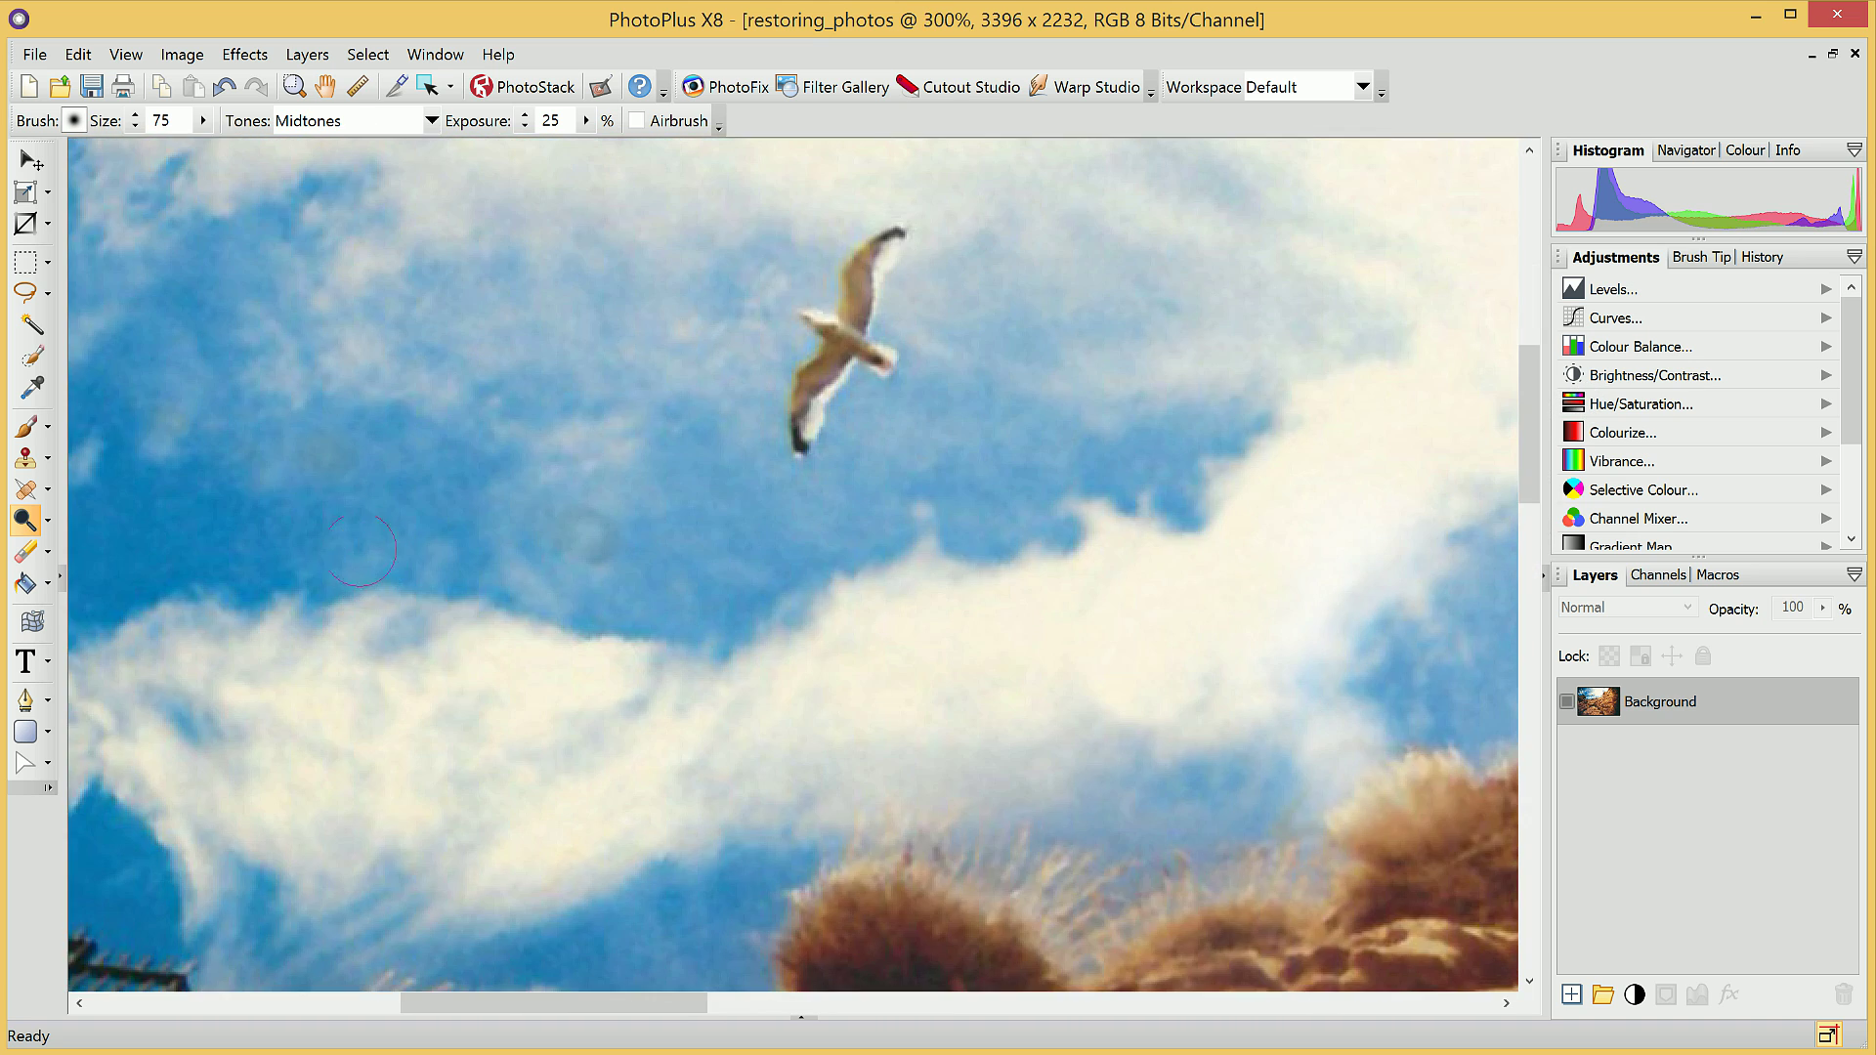
scroll(288, 437, up, 1)
drag(512, 1001, 472, 1017)
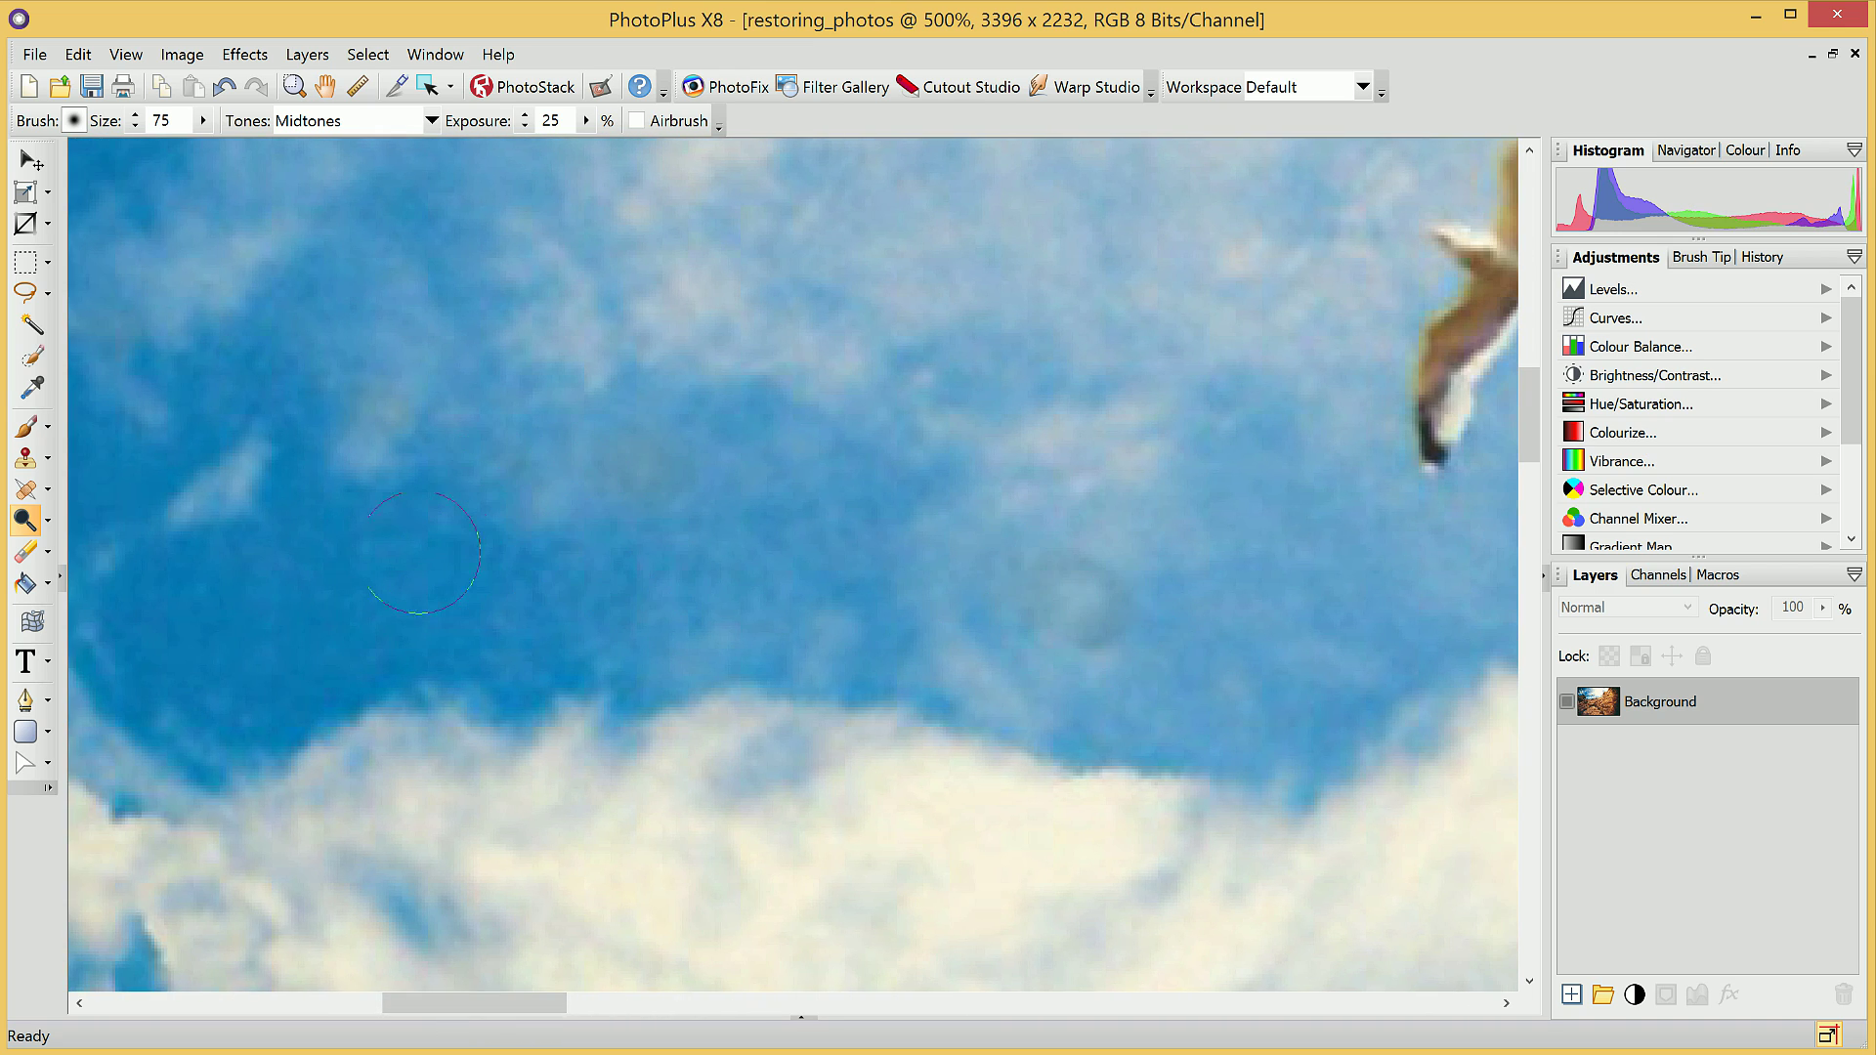
click(25, 458)
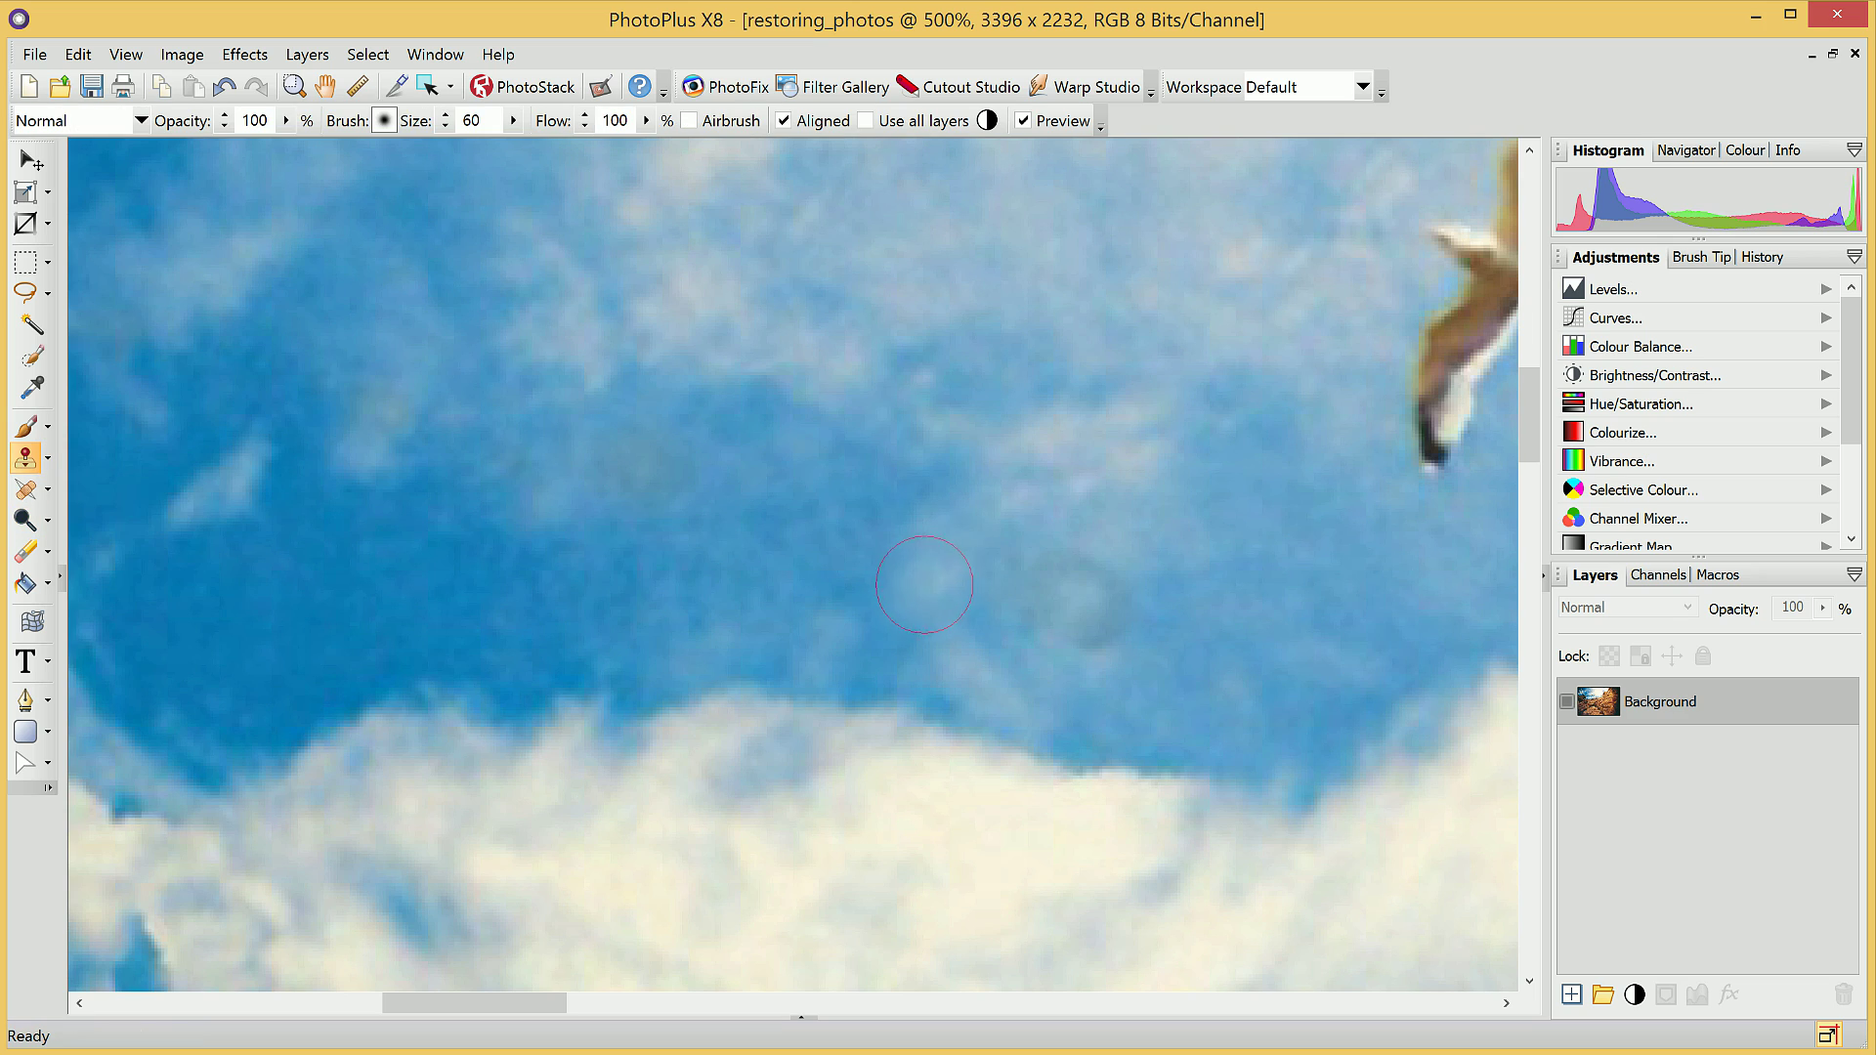
shift+click(976, 576)
click(1075, 608)
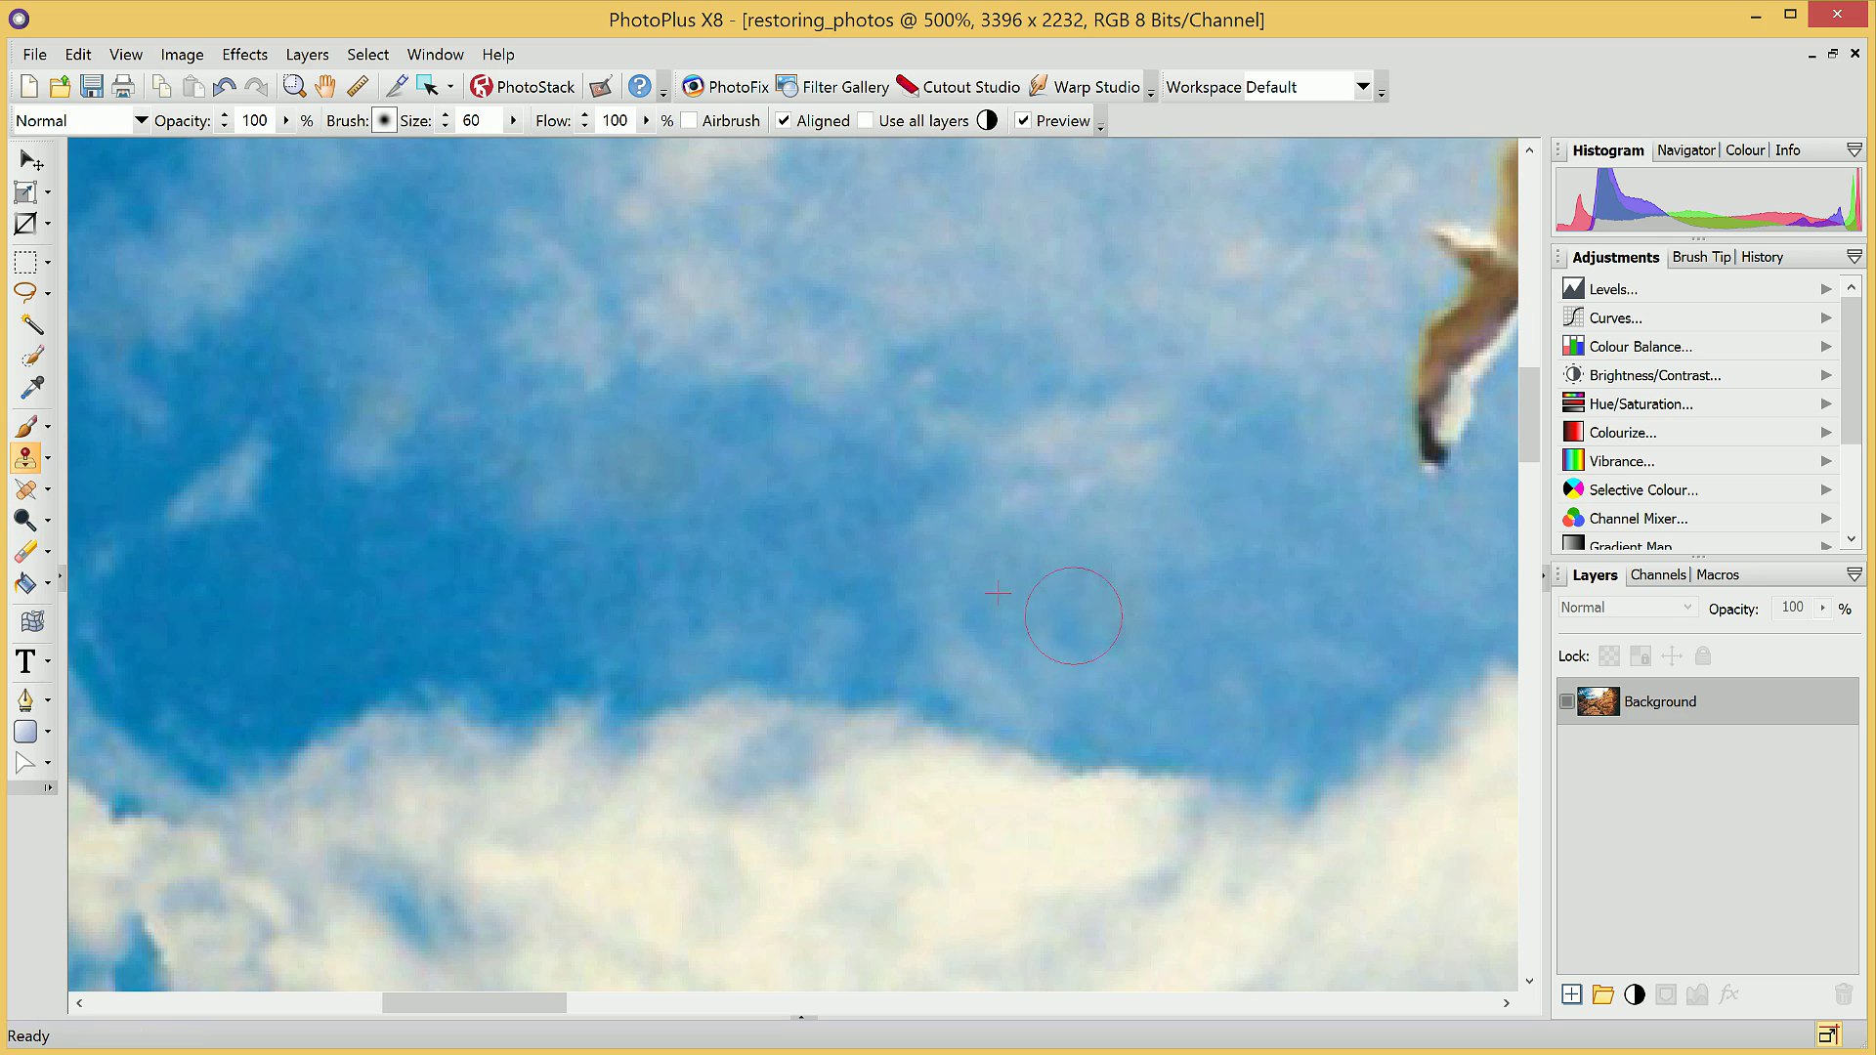
mouse_move(636, 473)
mouse_down()
mouse_move(611, 457)
mouse_move(642, 479)
mouse_up()
shift+click(379, 584)
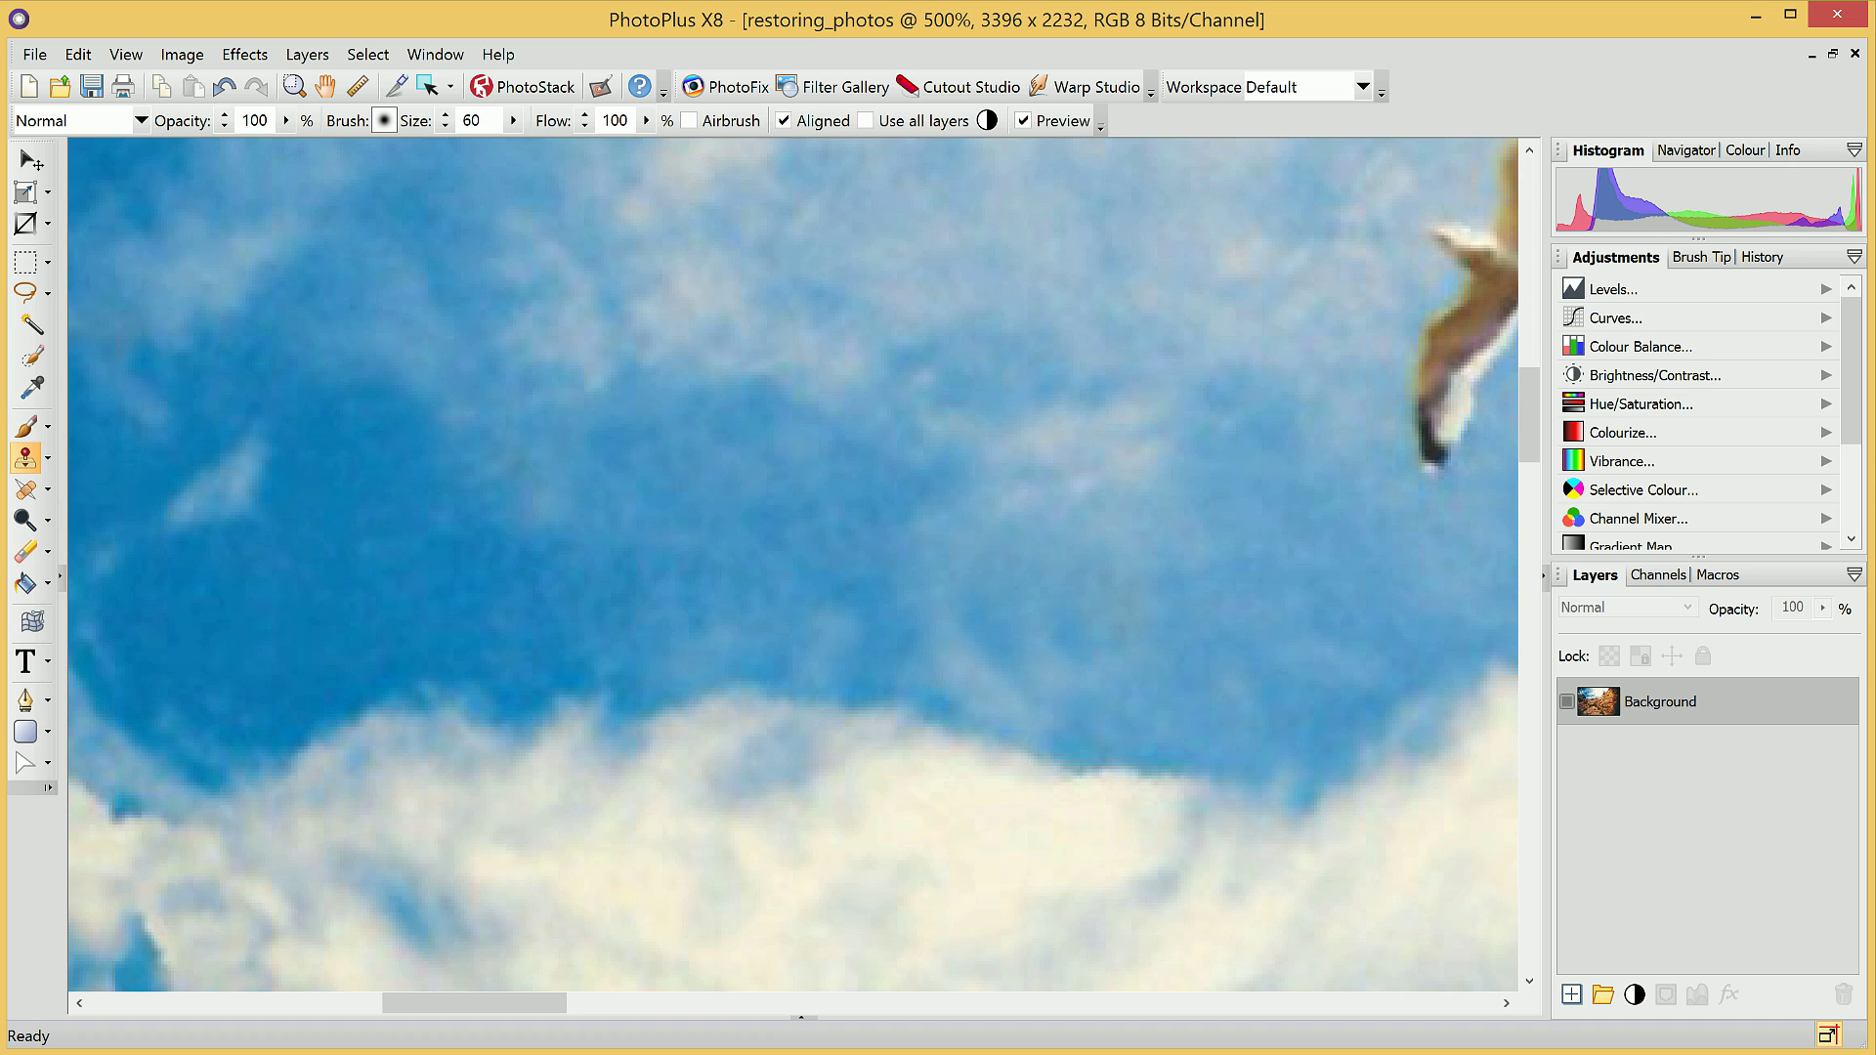
- Clone dark rock over the upper part of the long bluish scratch on the shadowed cliff at the photo's upper right
scroll(508, 645, down, 4)
scroll(493, 675, down, 1)
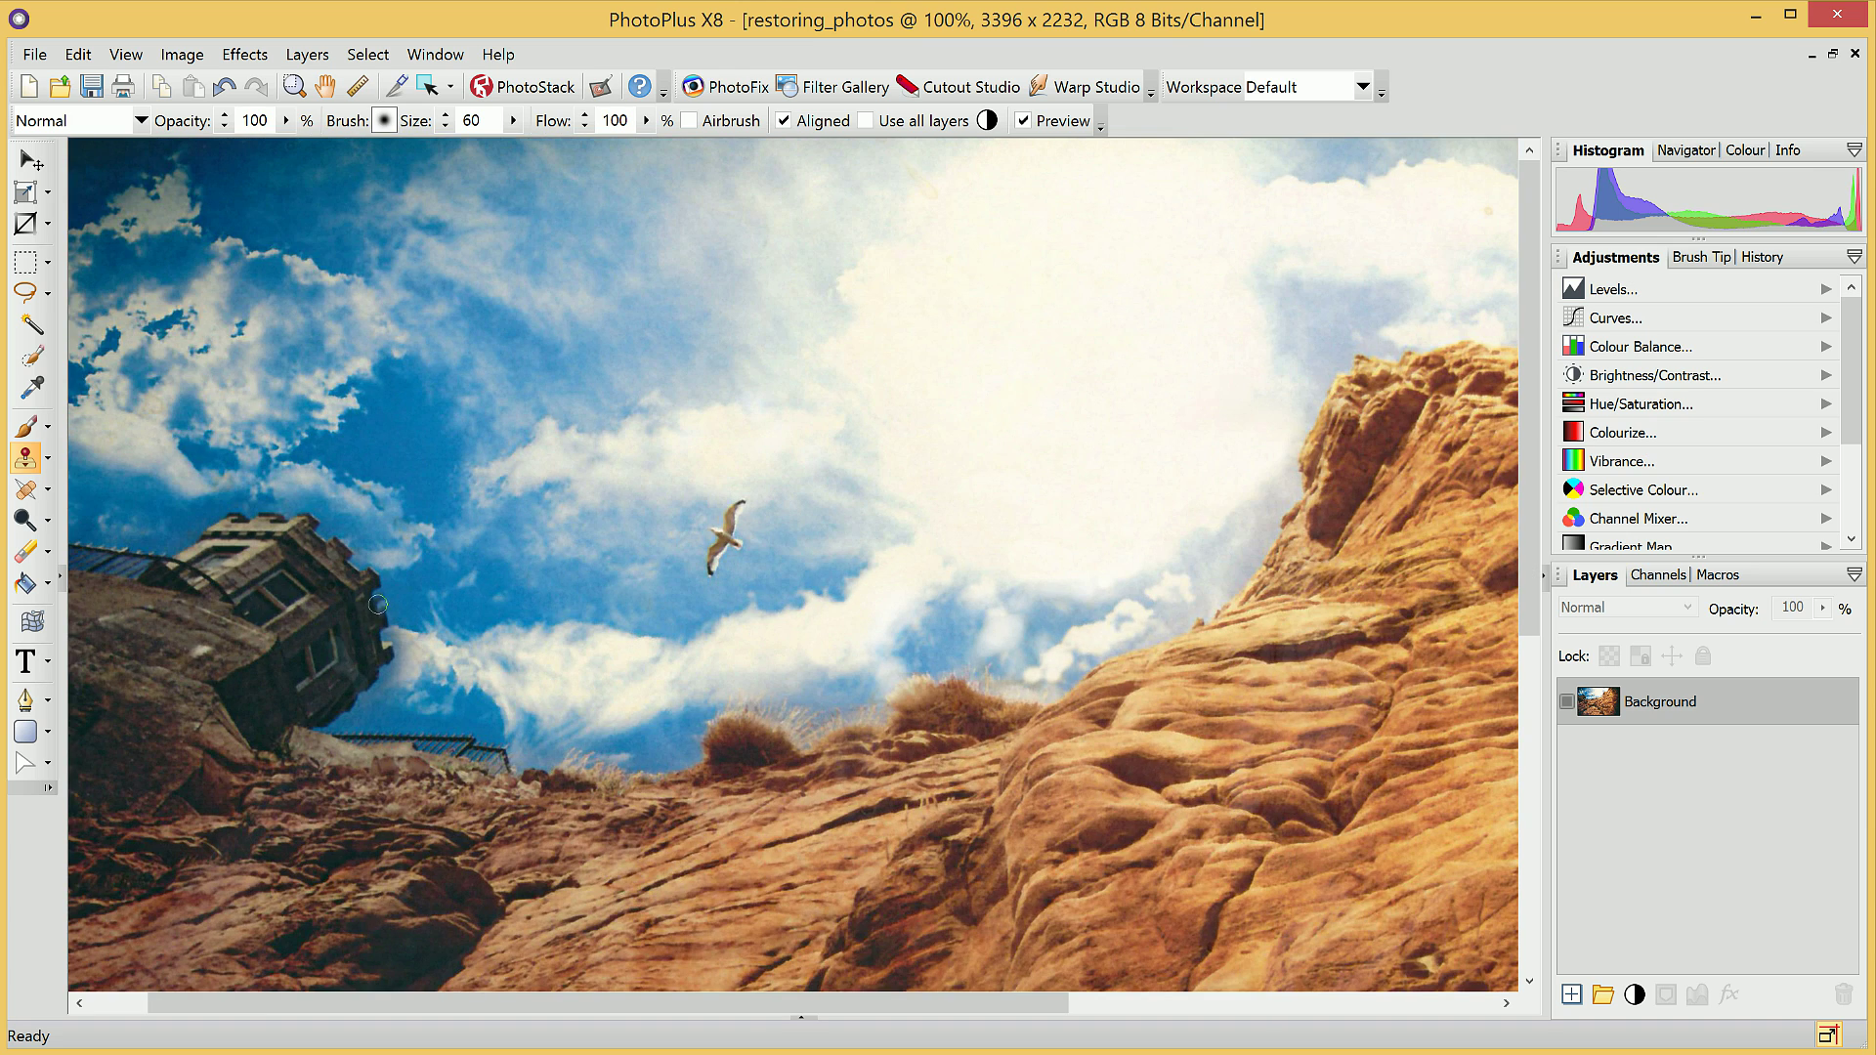
scroll(378, 605, down, 2)
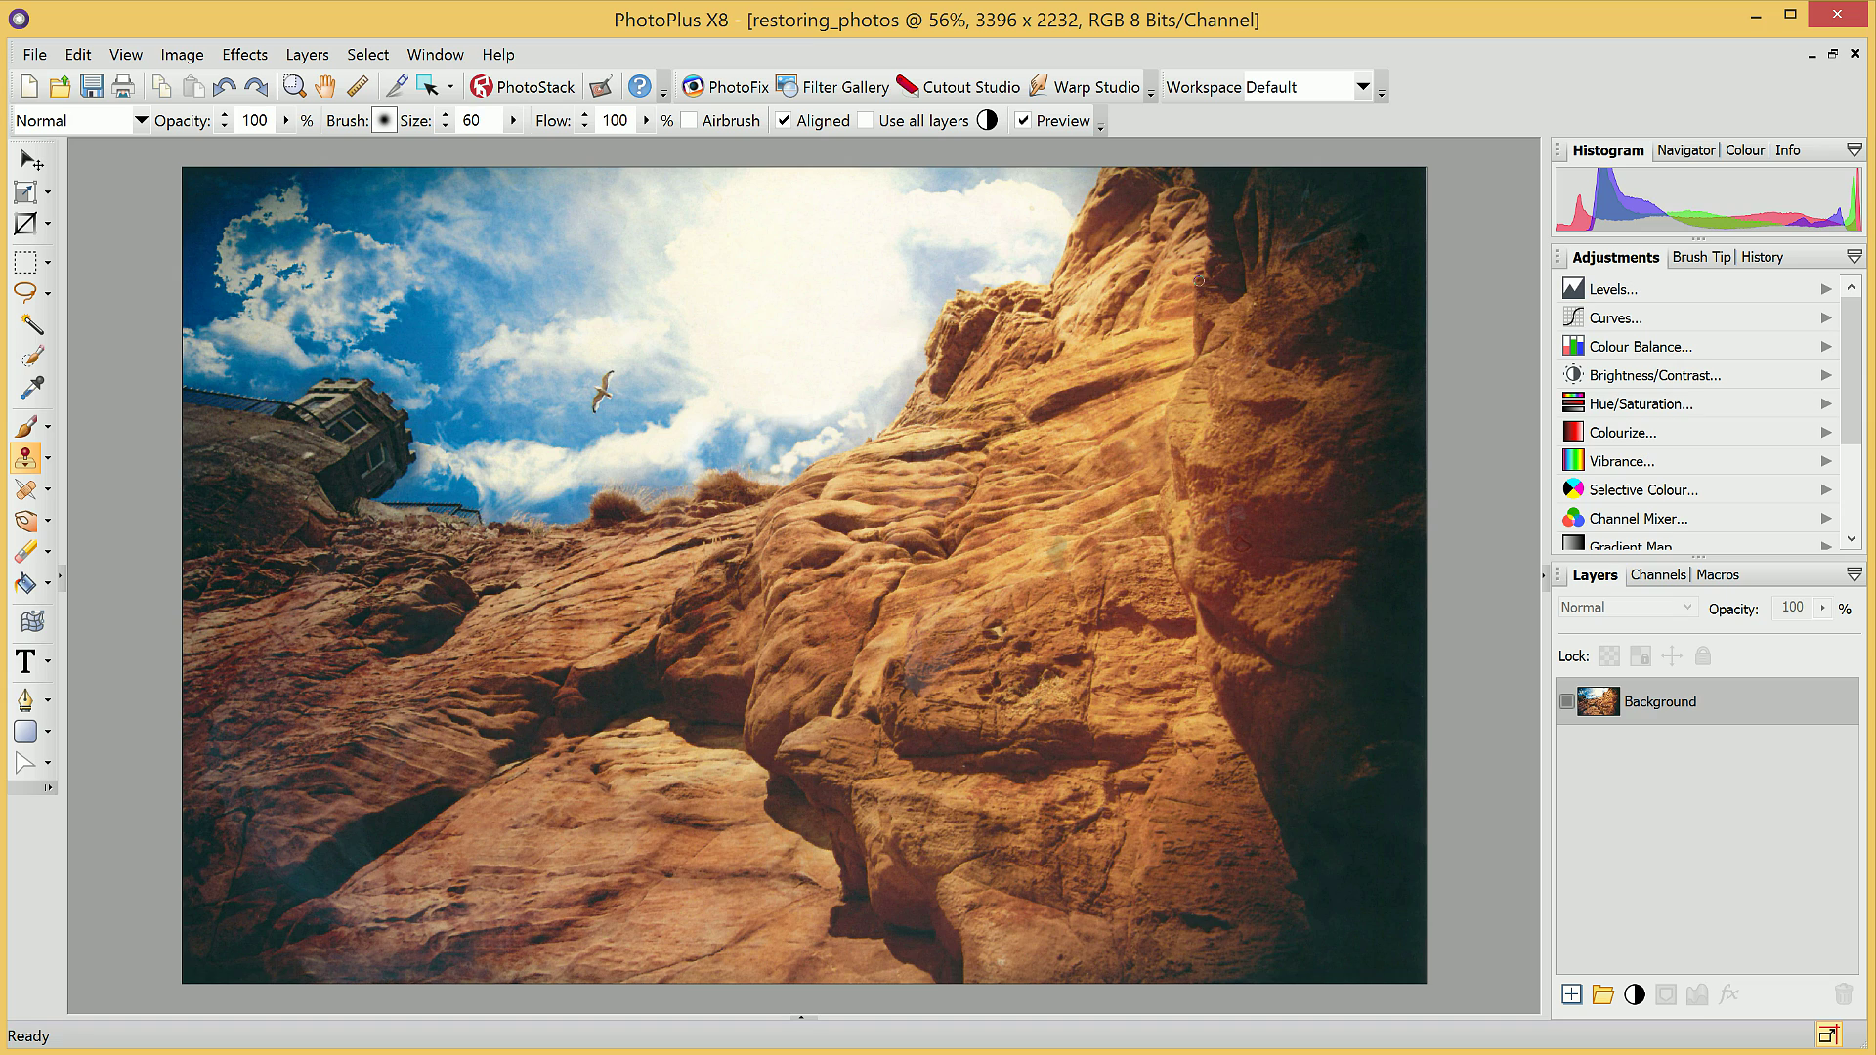
scroll(1199, 282, up, 4)
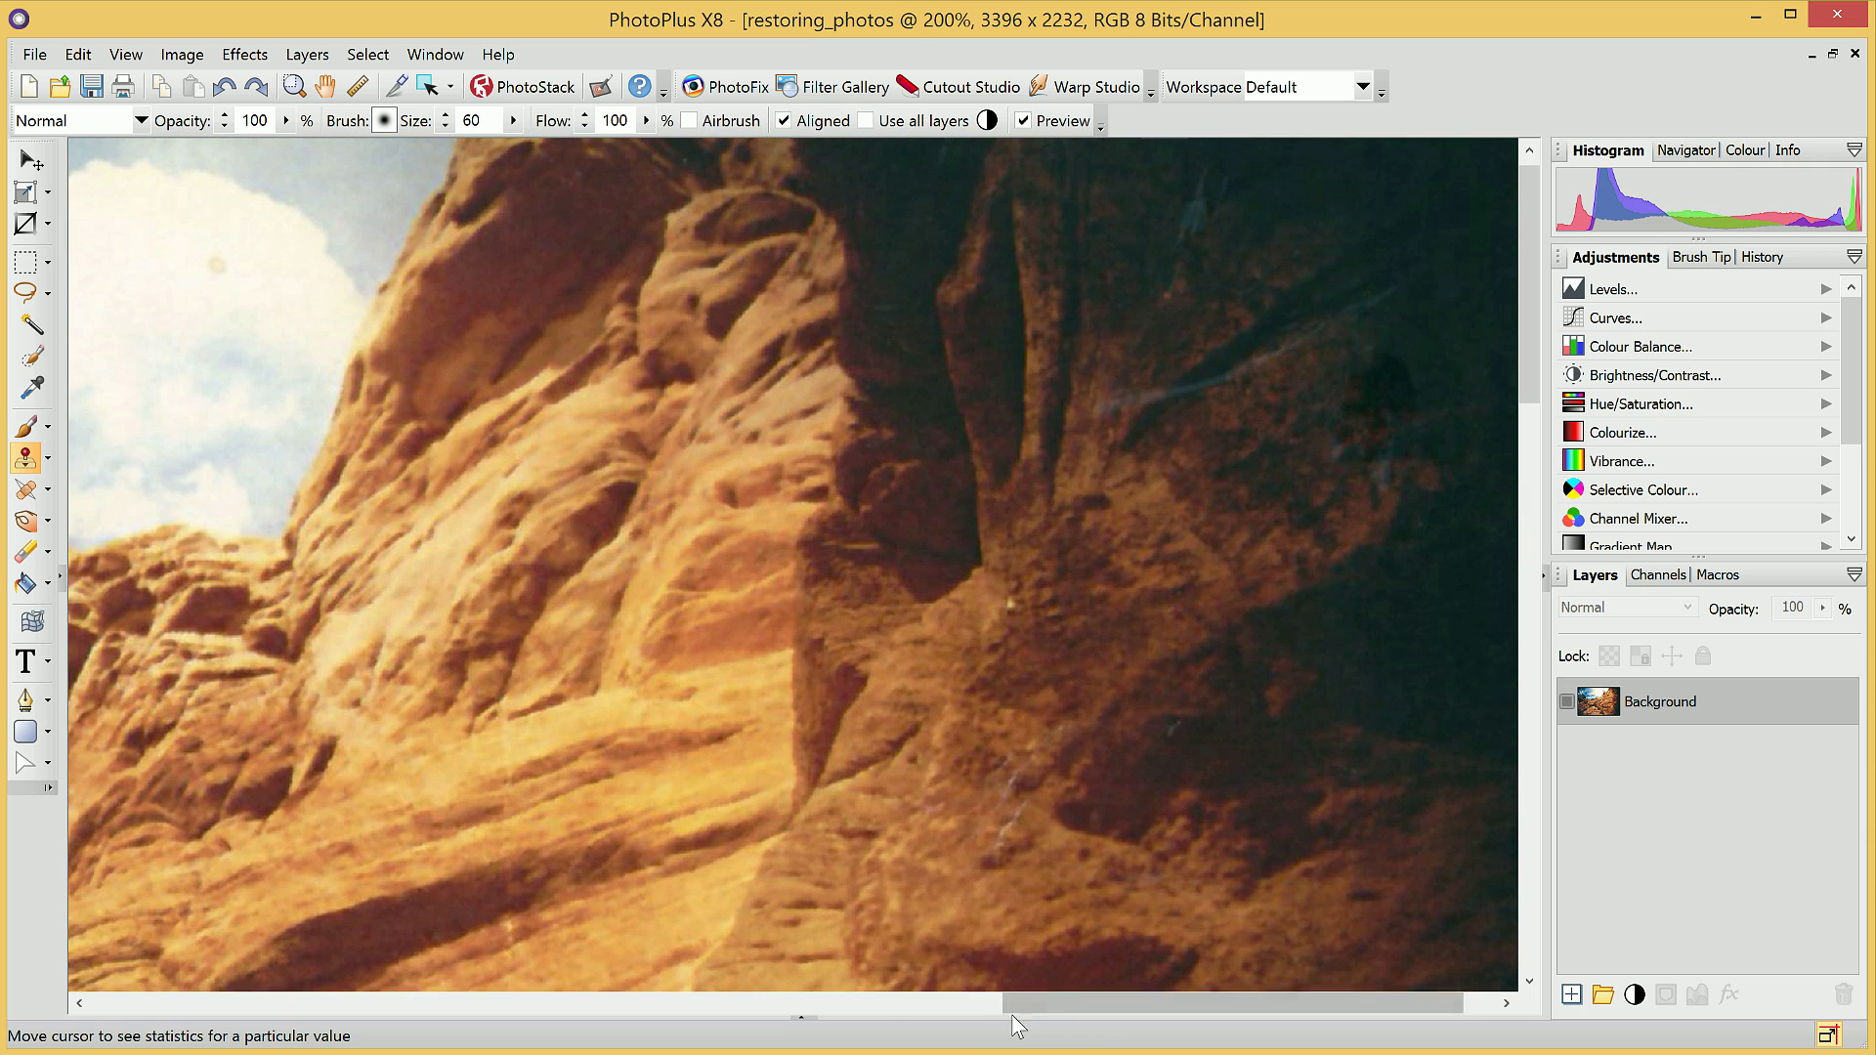
drag(1047, 1005, 1080, 1005)
drag(1533, 320, 1533, 315)
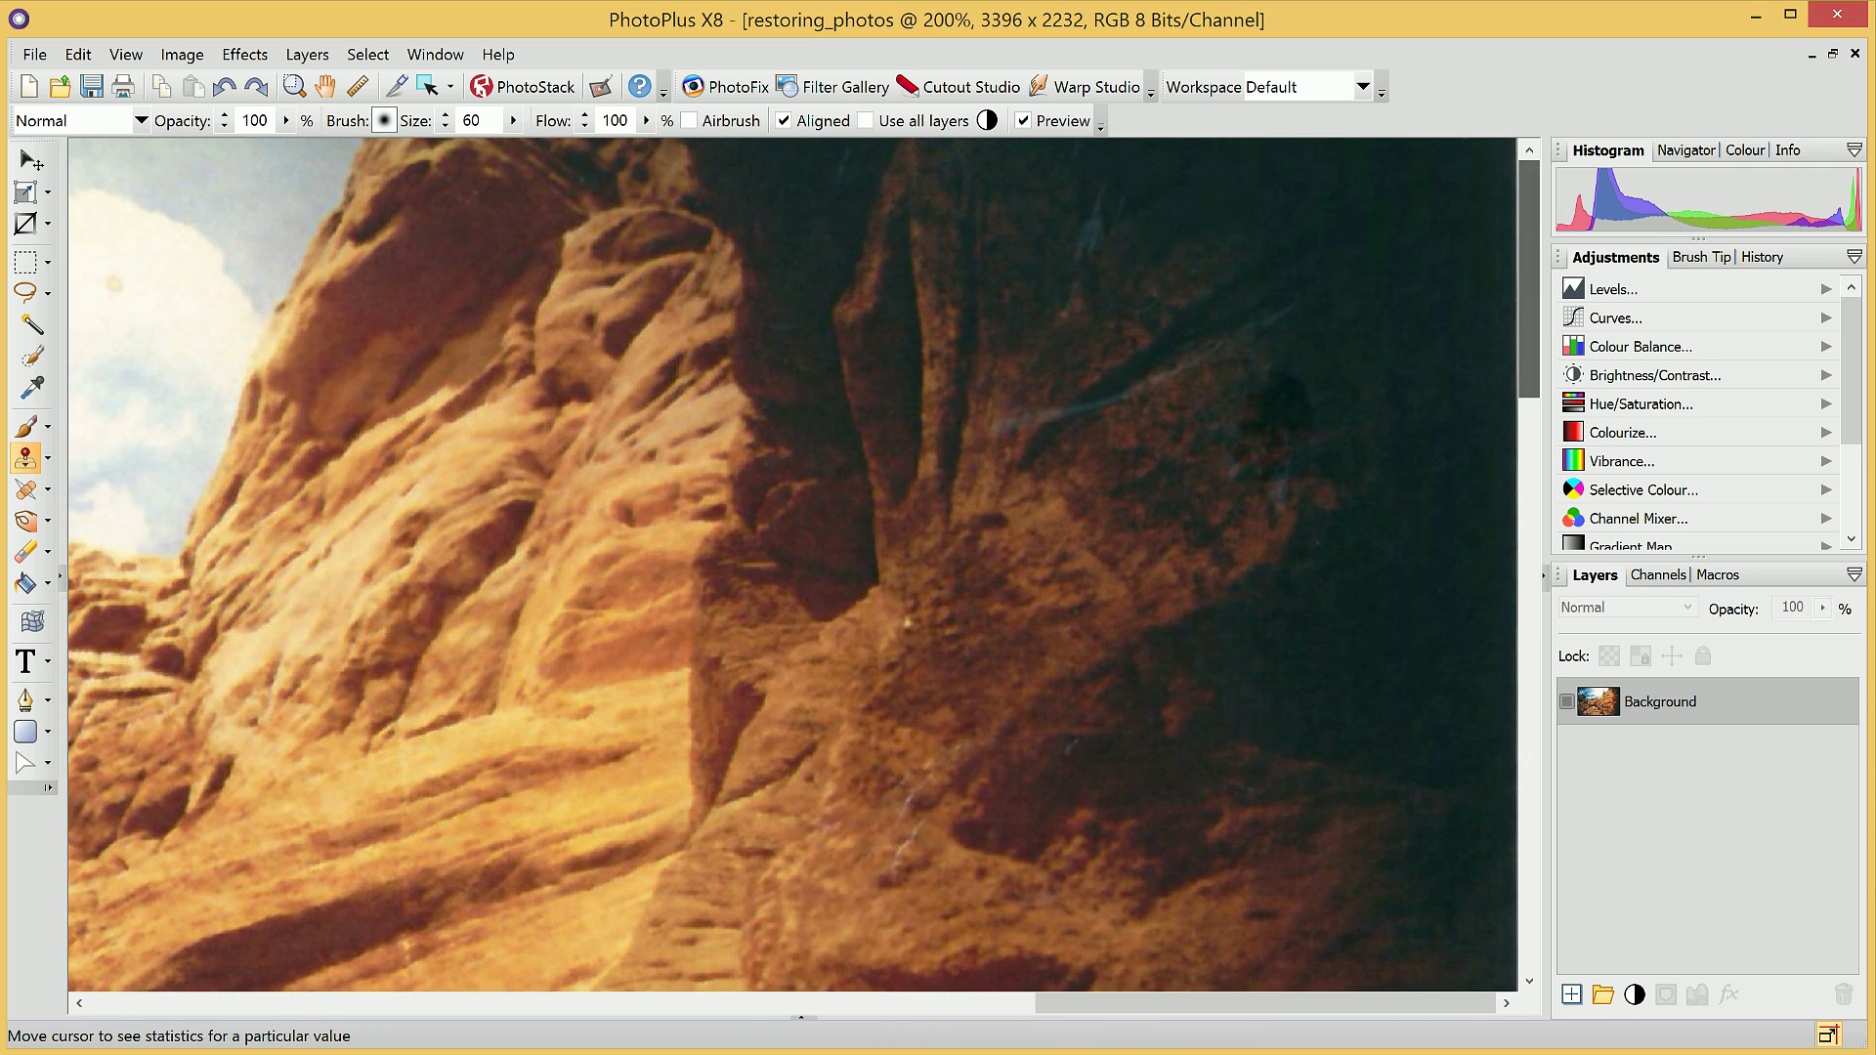
scroll(1348, 167, up, 2)
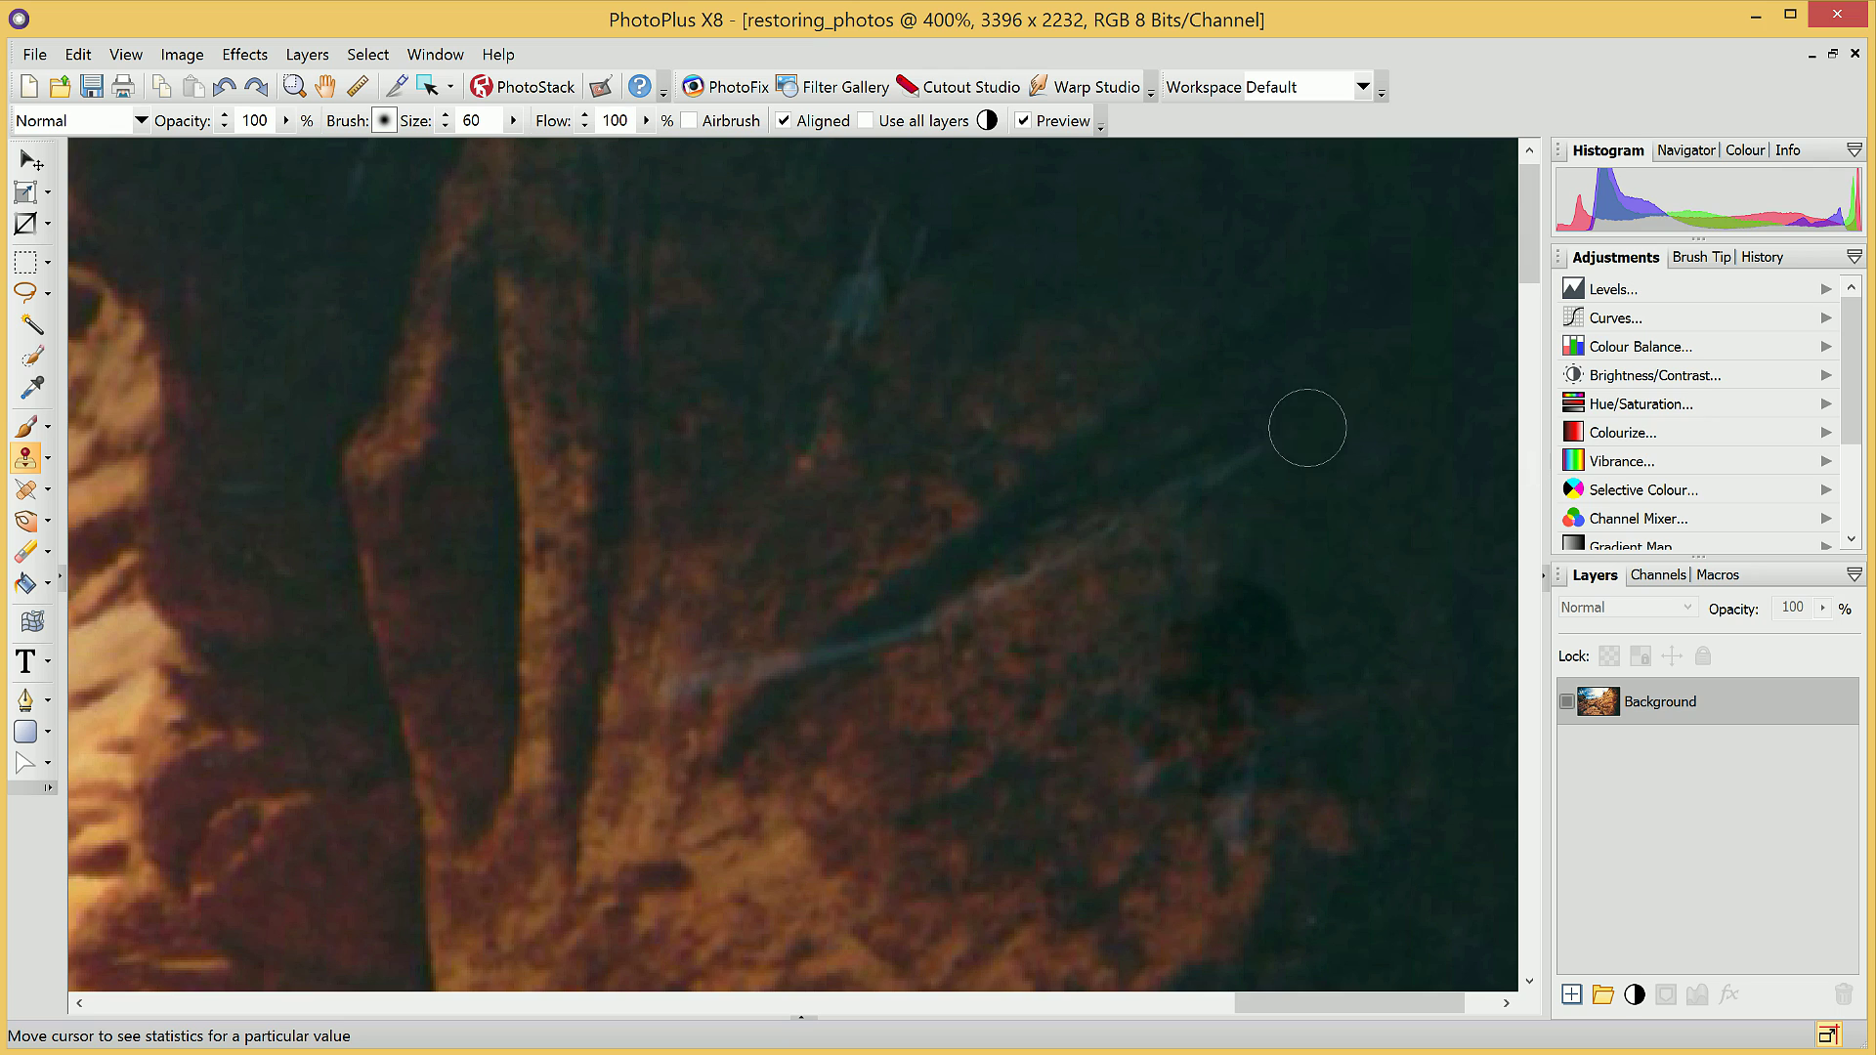
shift+click(1268, 360)
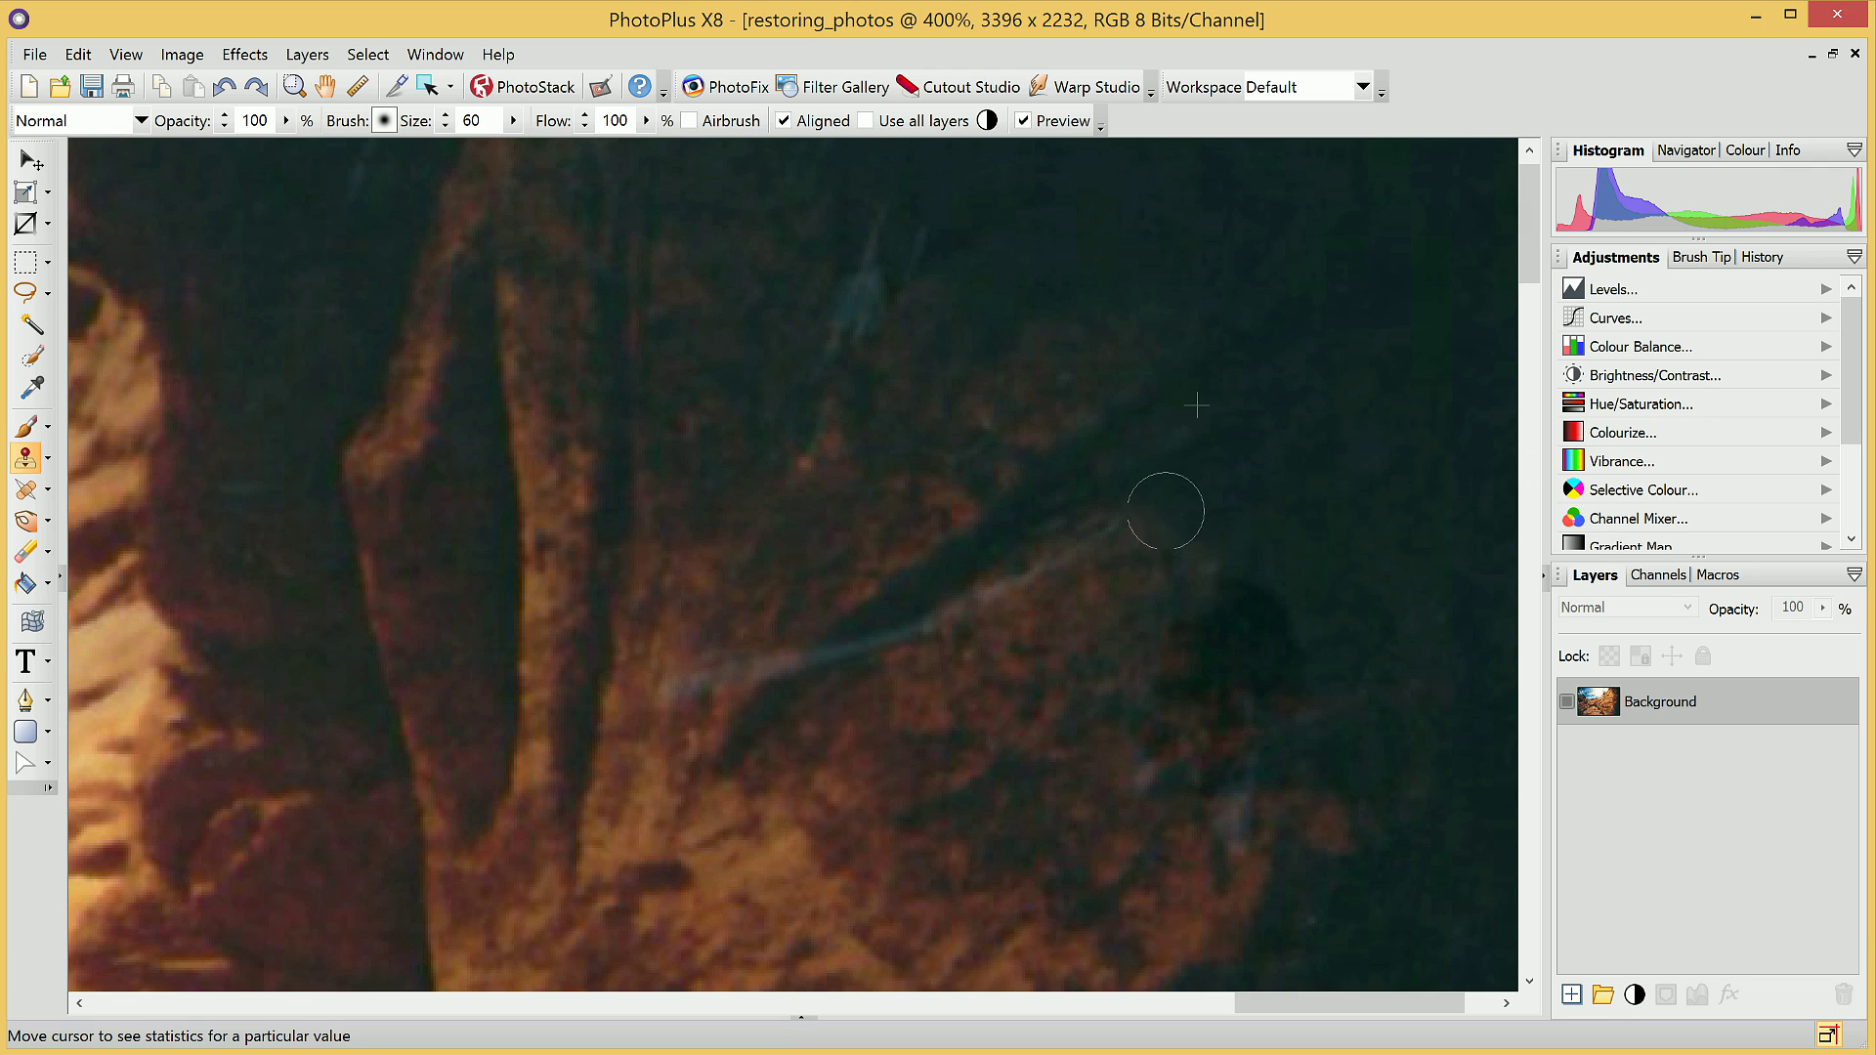
mouse_move(1166, 511)
mouse_down()
mouse_move(1158, 572)
mouse_move(1011, 479)
mouse_move(1077, 486)
mouse_move(1117, 518)
mouse_move(1092, 552)
mouse_move(1022, 569)
mouse_move(1001, 692)
mouse_move(1008, 620)
mouse_move(938, 632)
mouse_move(879, 685)
mouse_move(871, 645)
mouse_move(839, 661)
mouse_move(904, 651)
mouse_up()
- Resample nearby rock, undo the last clone change and clone over the remaining lower end of the long bluish scratch
shift+click(1077, 486)
shift+click(1004, 692)
shift+click(877, 752)
click(78, 53)
click(113, 77)
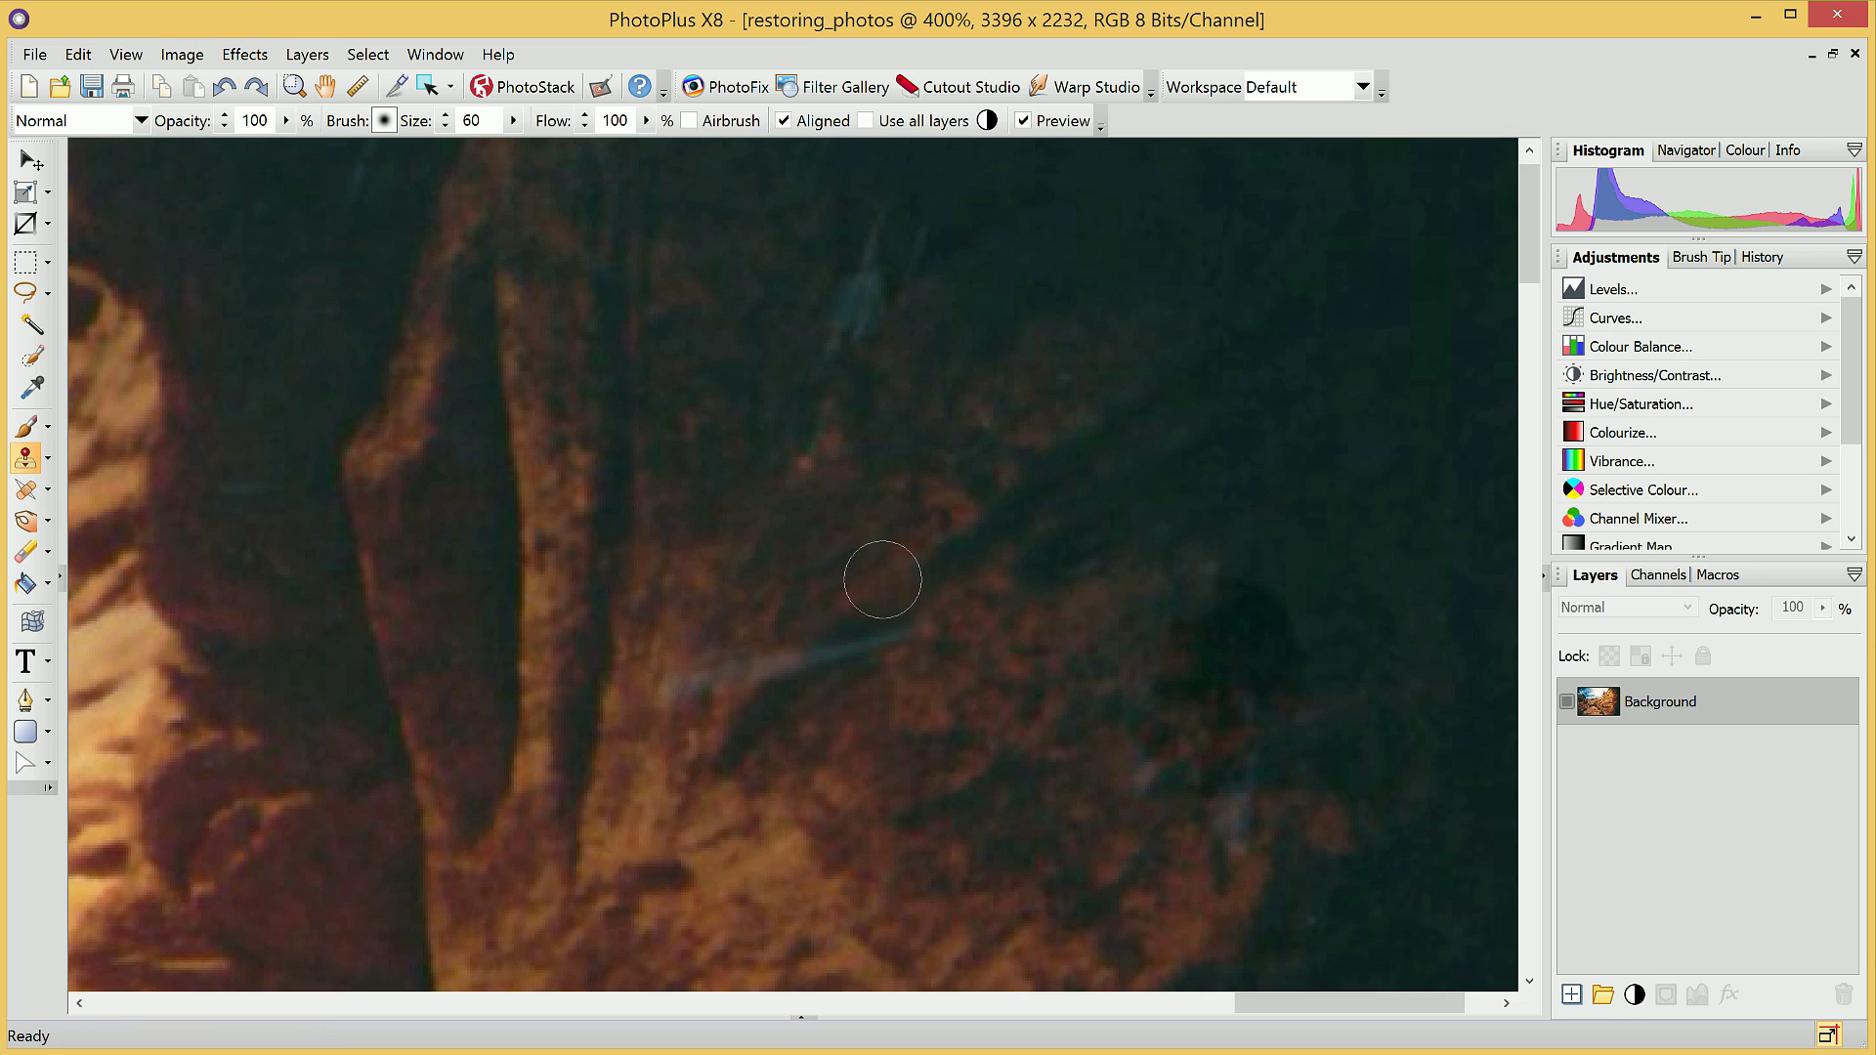
click(884, 637)
mouse_move(521, 801)
mouse_down()
mouse_move(639, 714)
mouse_move(715, 610)
mouse_move(684, 714)
mouse_move(803, 672)
mouse_move(707, 718)
mouse_up()
- Clone shadowed rock over the pale bluish mark above the former scratch and the bluish marks near the cliff's dark edge
alt+click(745, 336)
drag(848, 335, 882, 254)
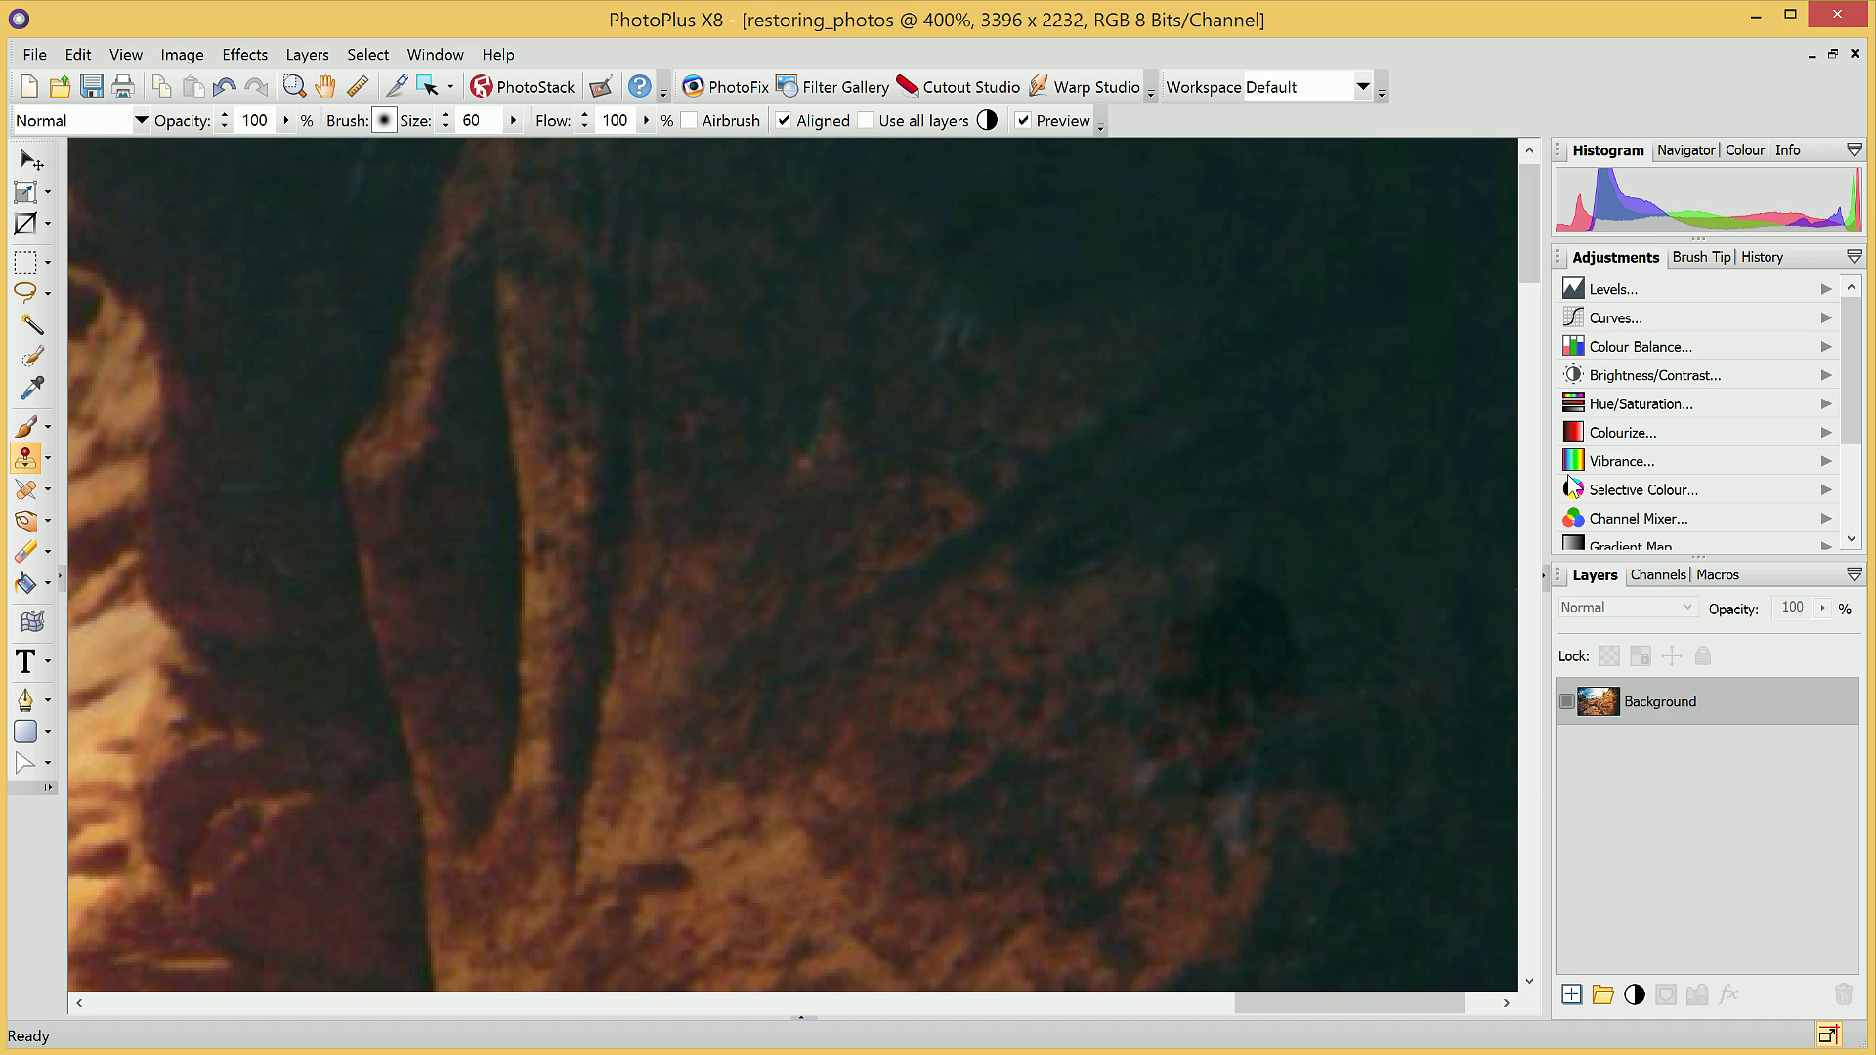
drag(1528, 252, 1529, 285)
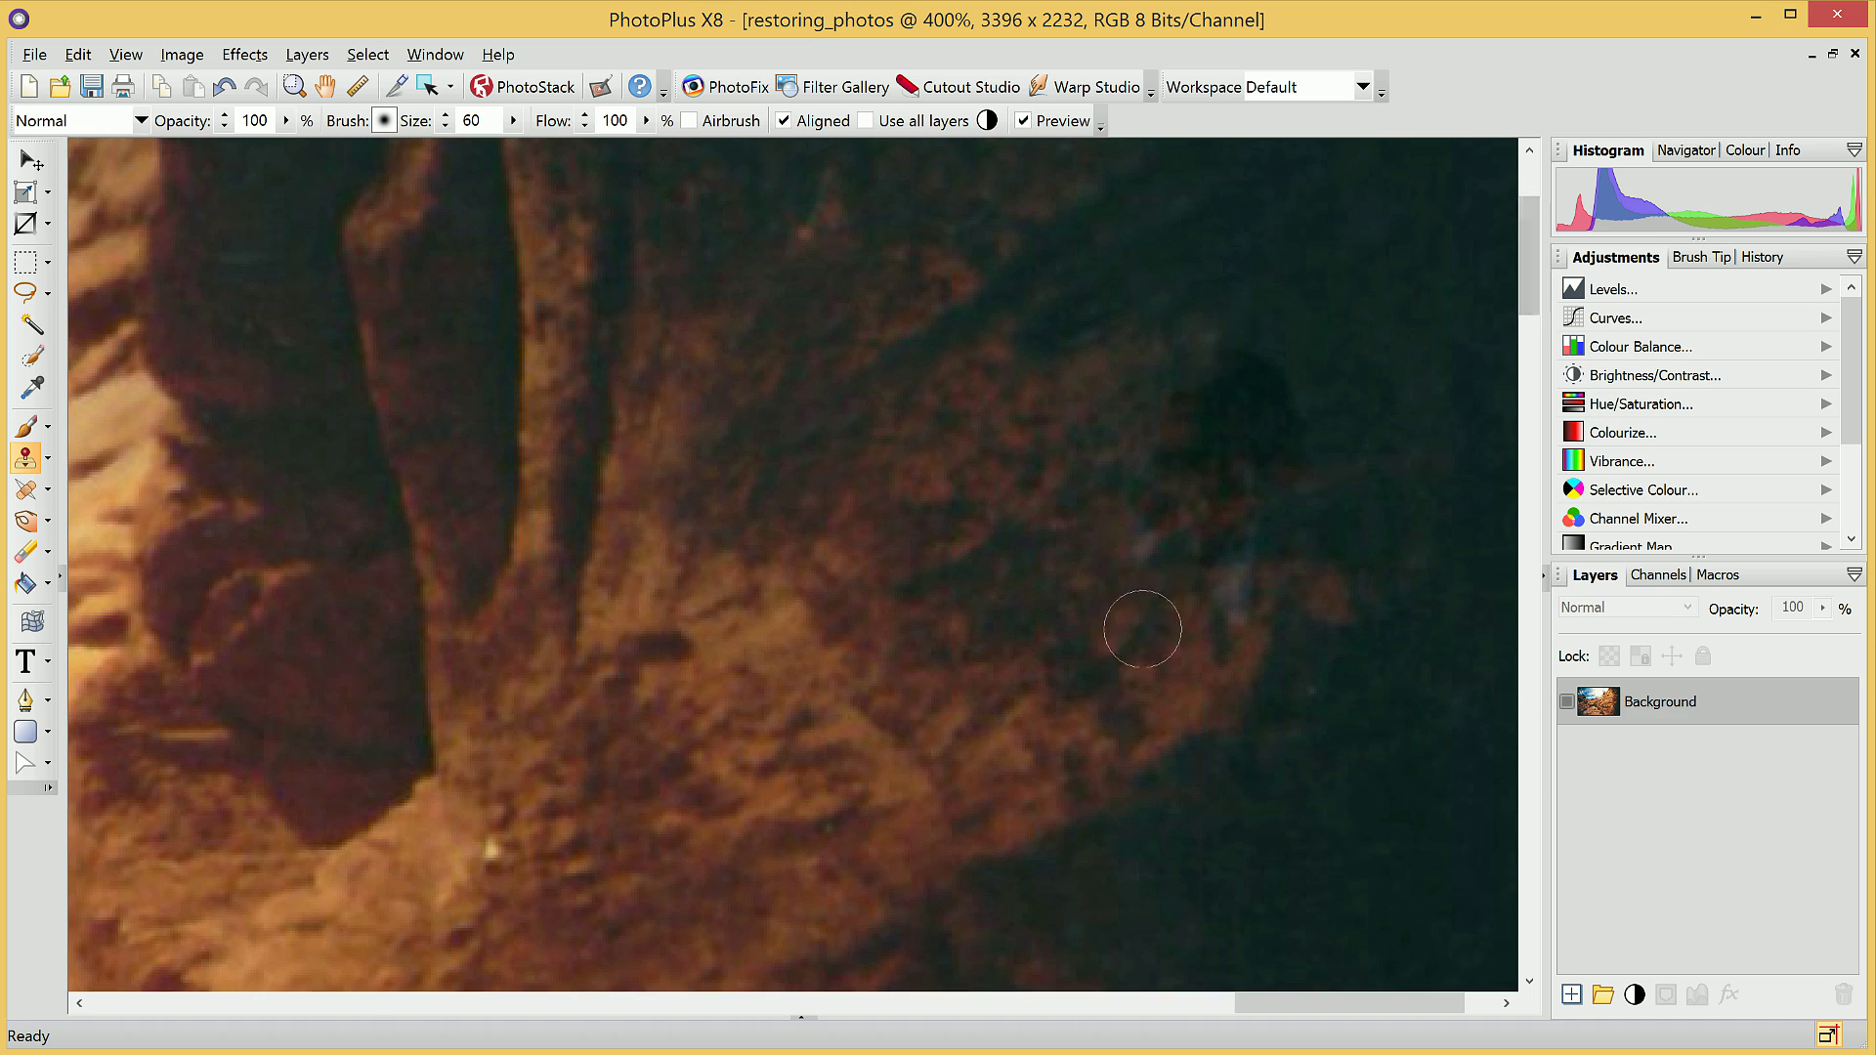
mouse_move(1179, 569)
mouse_down()
mouse_move(1147, 553)
mouse_move(1216, 503)
mouse_move(1174, 516)
mouse_up()
shift+click(1025, 465)
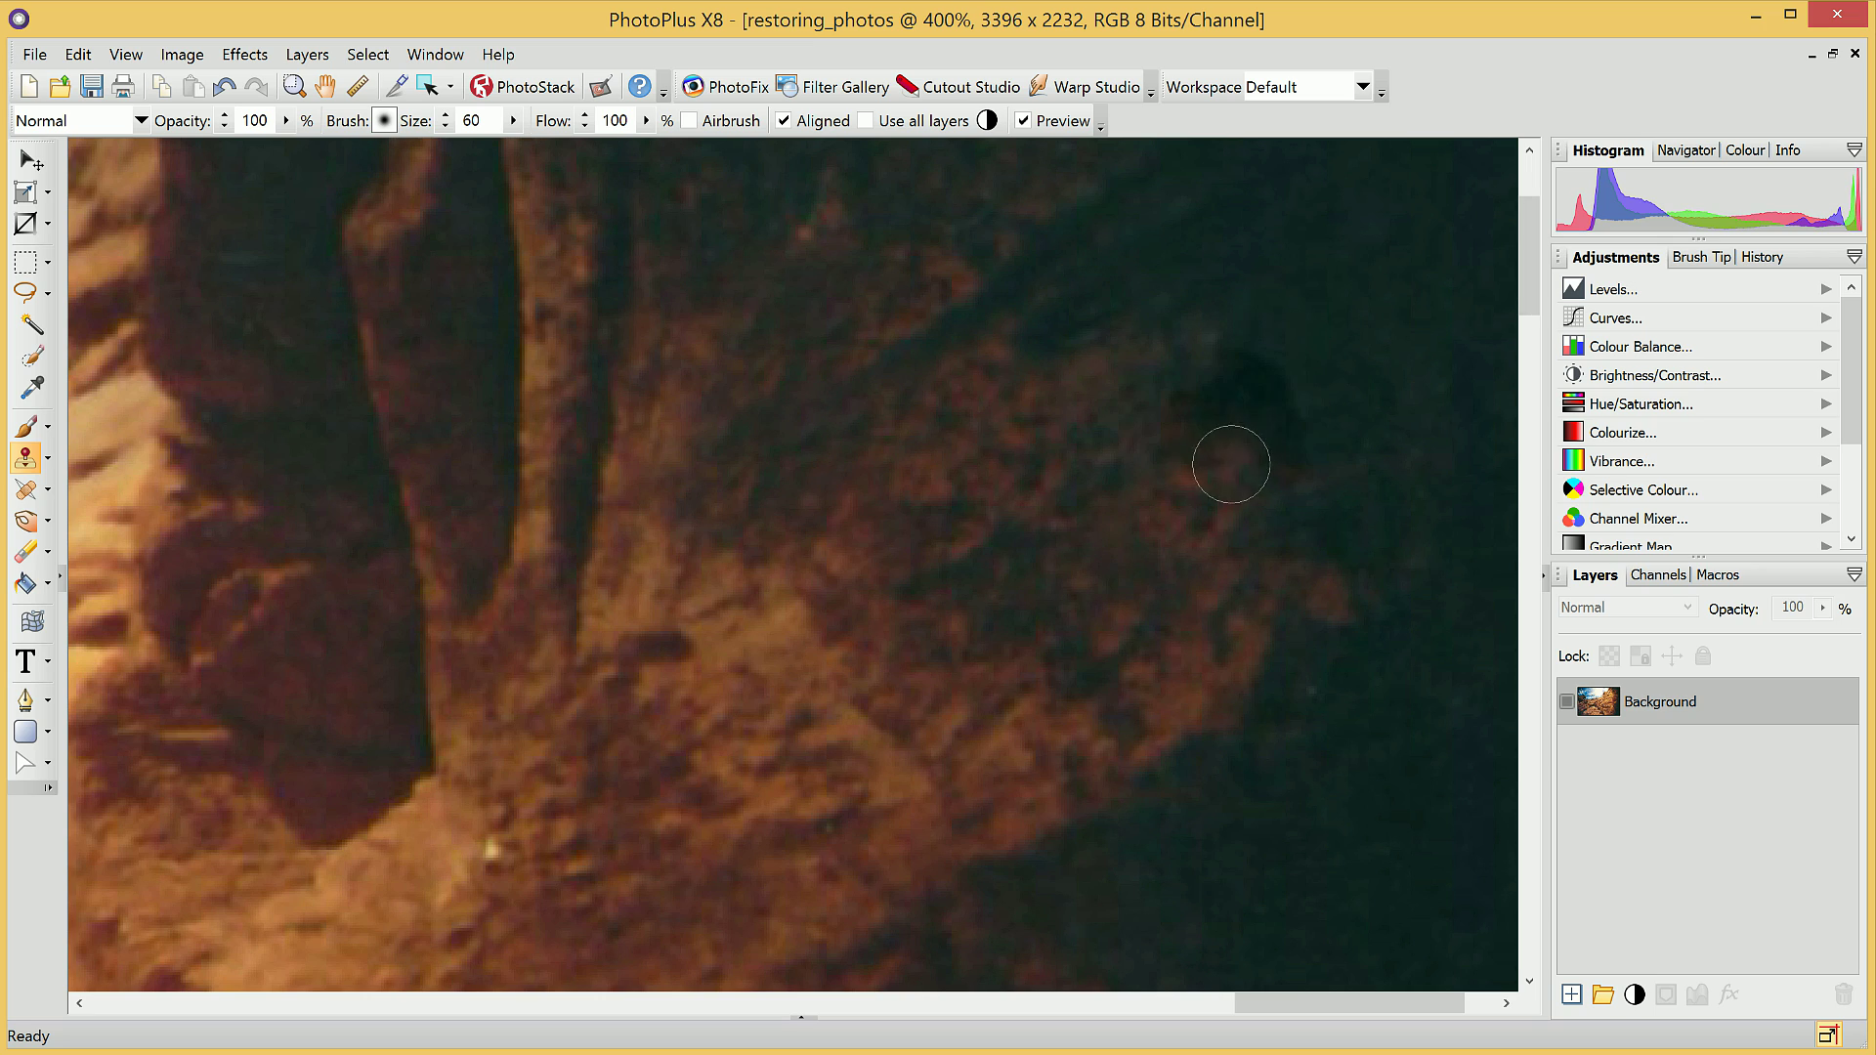
- Sample the dark shadow and clone it over the round black patch at the edge of the reddish rock
shift+click(1364, 347)
mouse_move(1261, 411)
mouse_down()
mouse_move(1242, 405)
mouse_move(1261, 385)
mouse_move(1281, 444)
mouse_move(1173, 419)
mouse_move(1157, 450)
mouse_up()
shift+click(1238, 388)
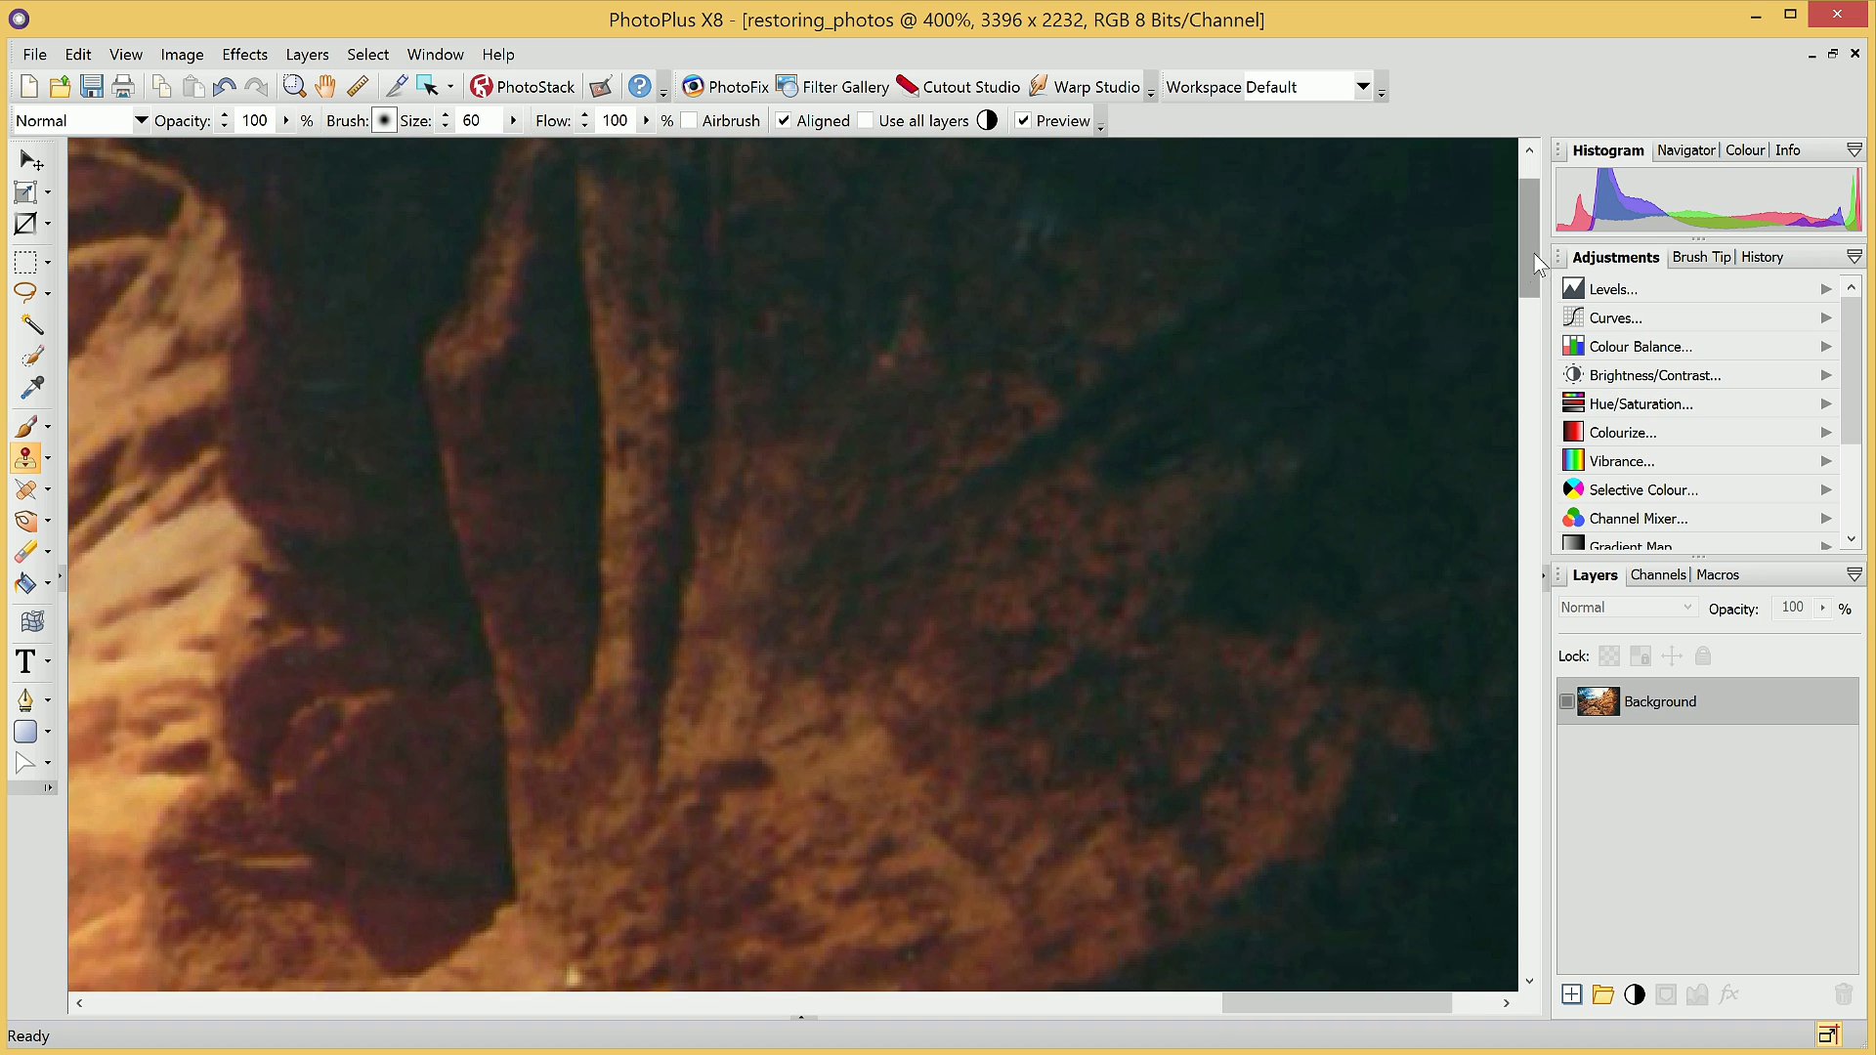
- Clone dark rock over the faint bluish remnant near the top of the shadowed cliff
drag(1535, 256, 1534, 237)
scroll(1007, 332, up, 1)
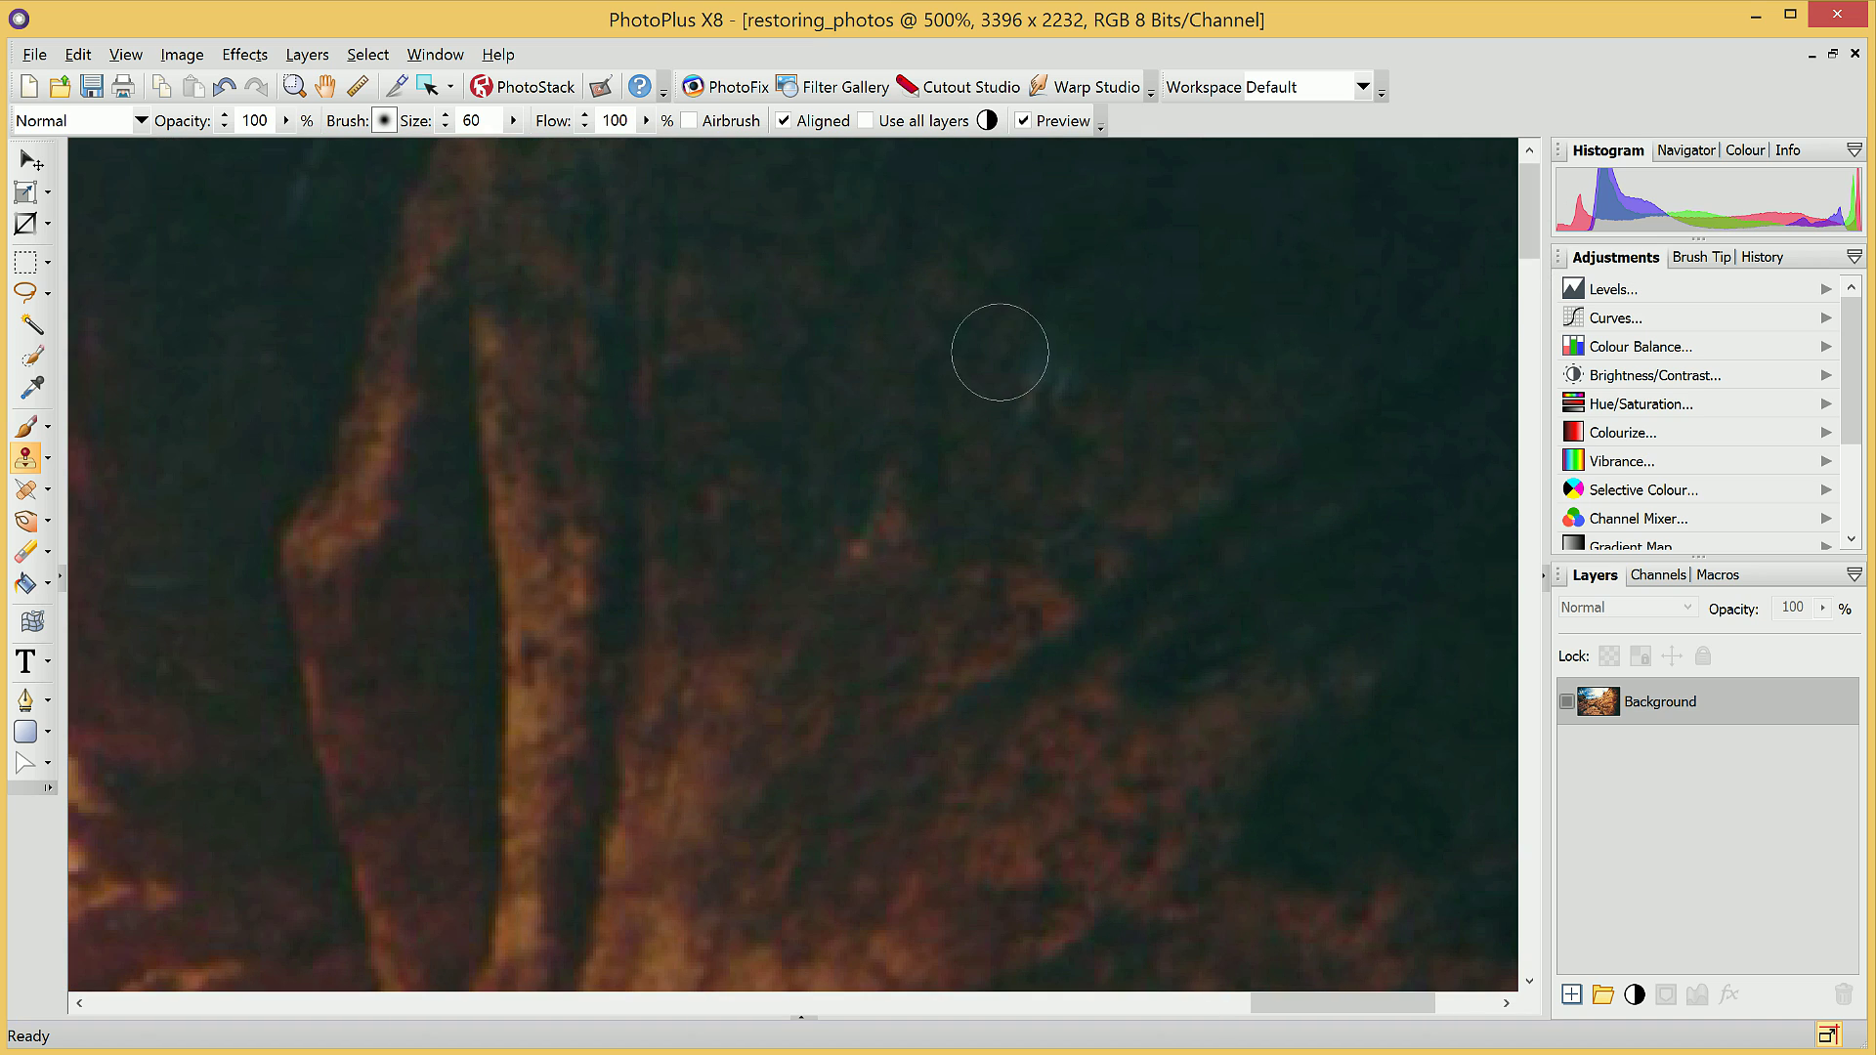
shift+click(932, 304)
mouse_move(1072, 385)
mouse_down()
mouse_move(1001, 361)
mouse_move(1035, 372)
mouse_up()
scroll(583, 651, down, 1)
scroll(582, 651, down, 5)
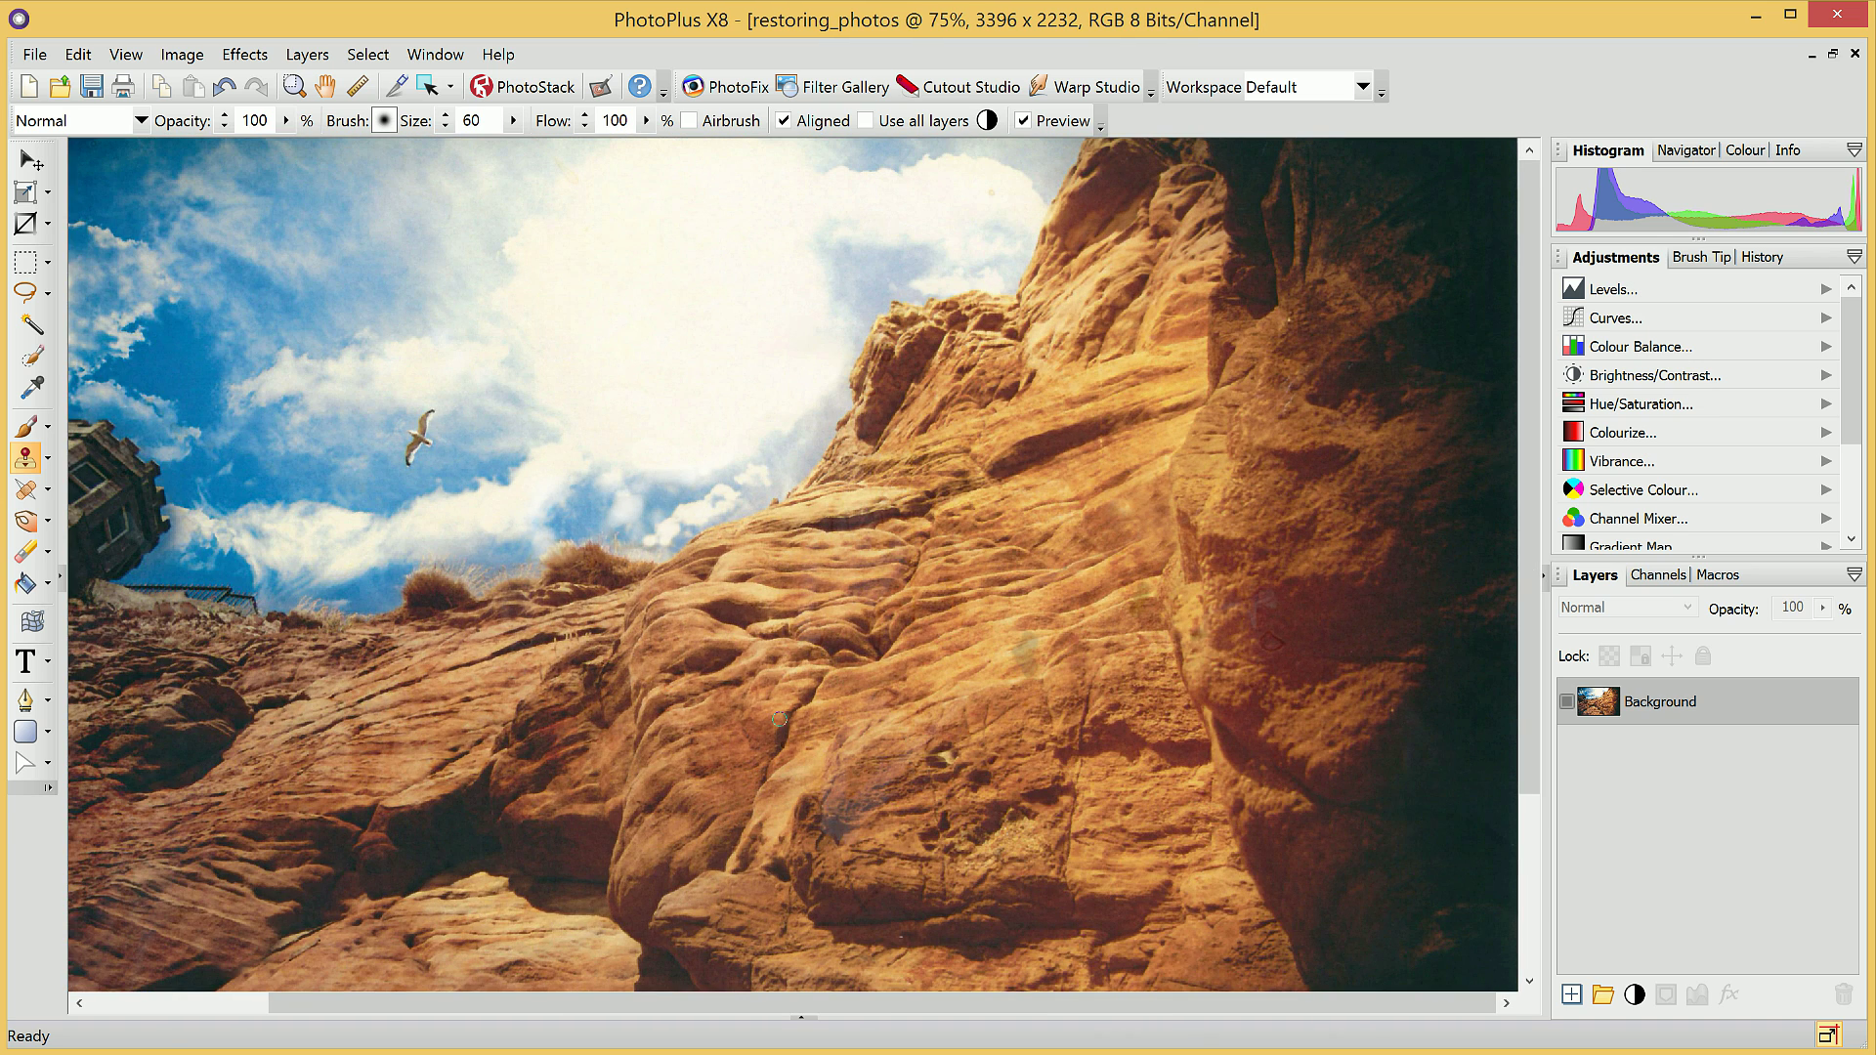
- Choose the Scratch Remover and set its brush hardness to 0 for repairing the shadowed cliff
scroll(1269, 655, up, 4)
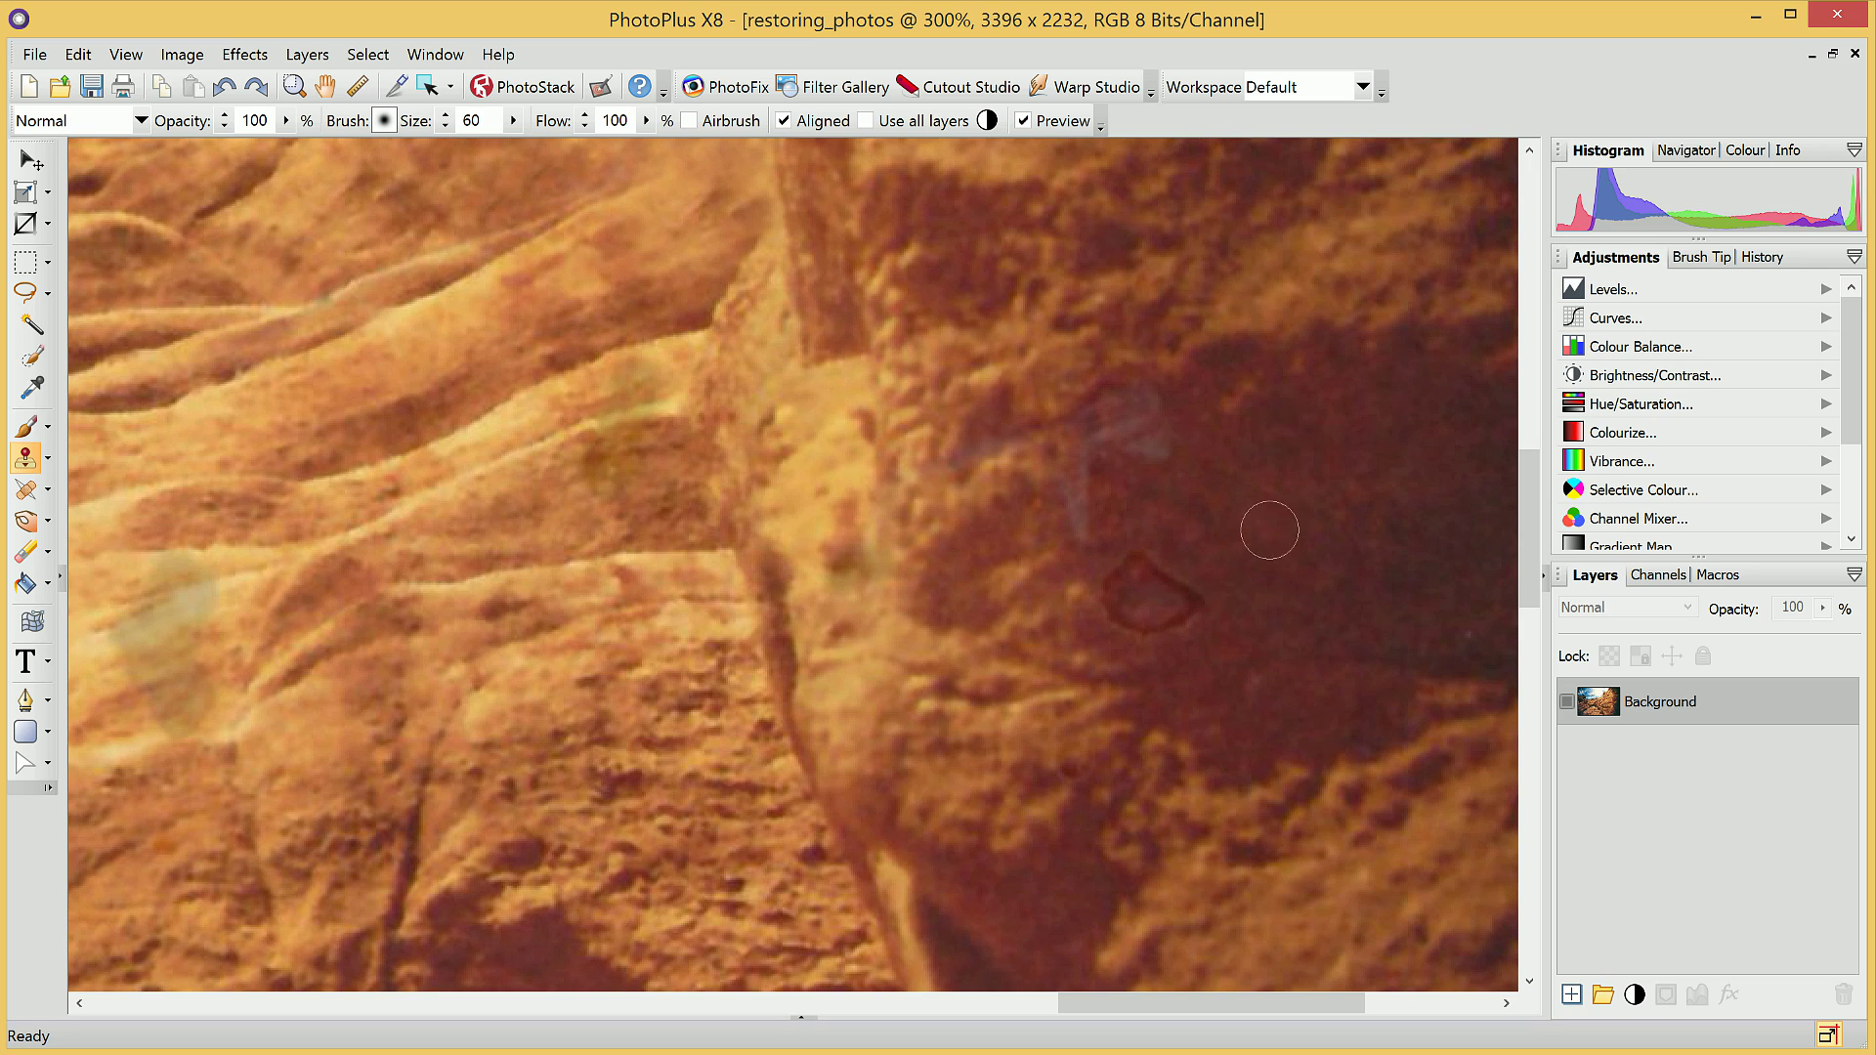
click(49, 492)
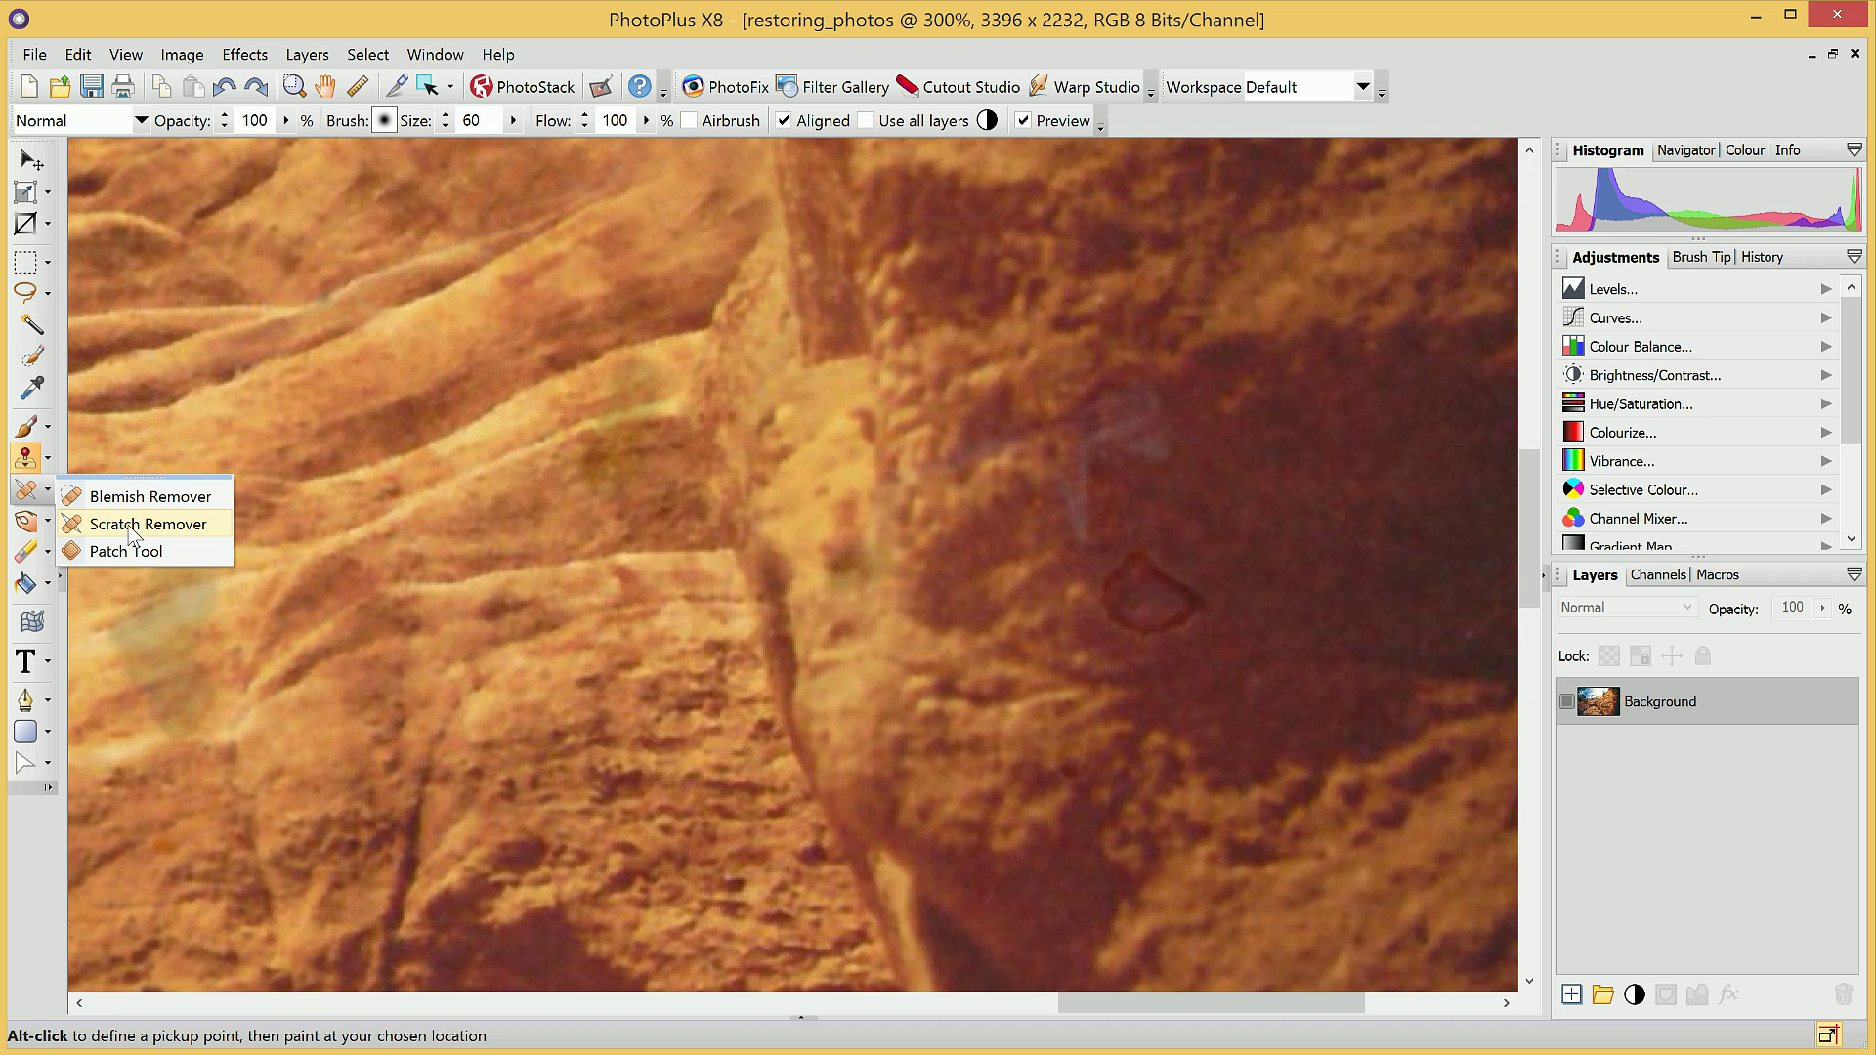
click(165, 527)
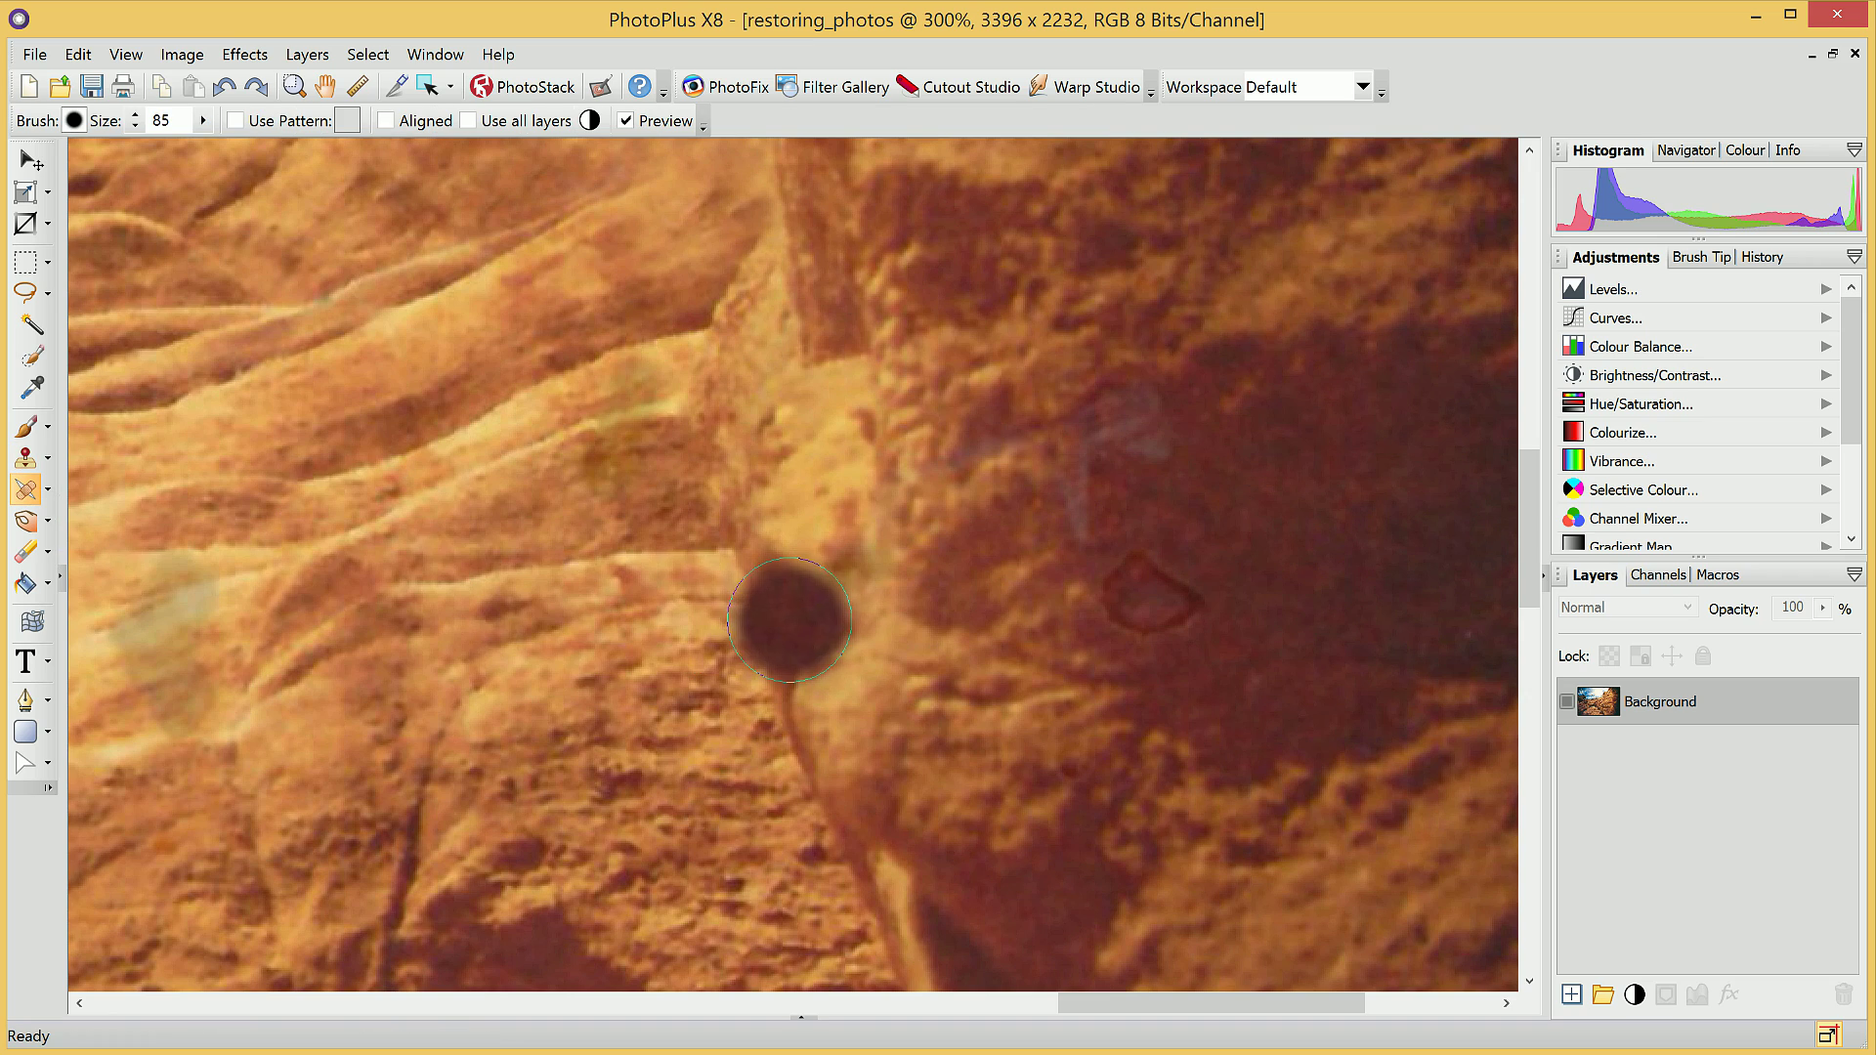
click(73, 121)
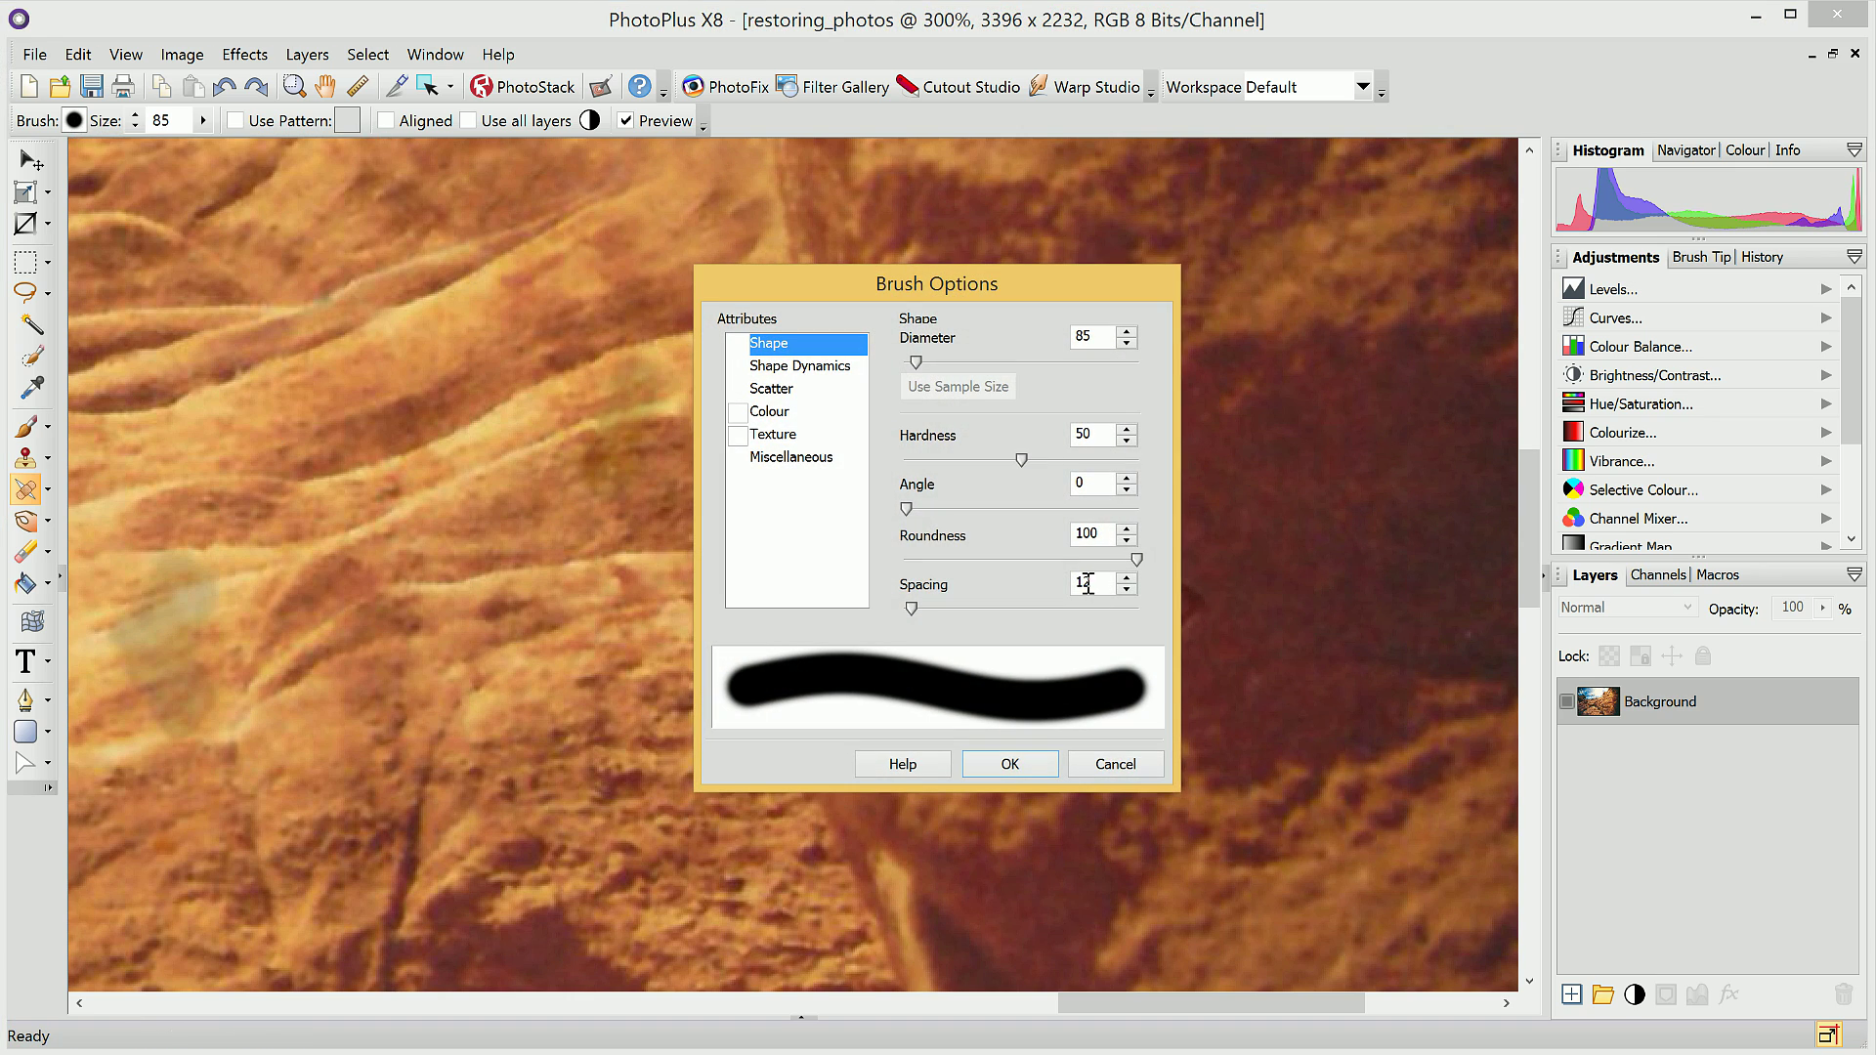
drag(1022, 460, 858, 474)
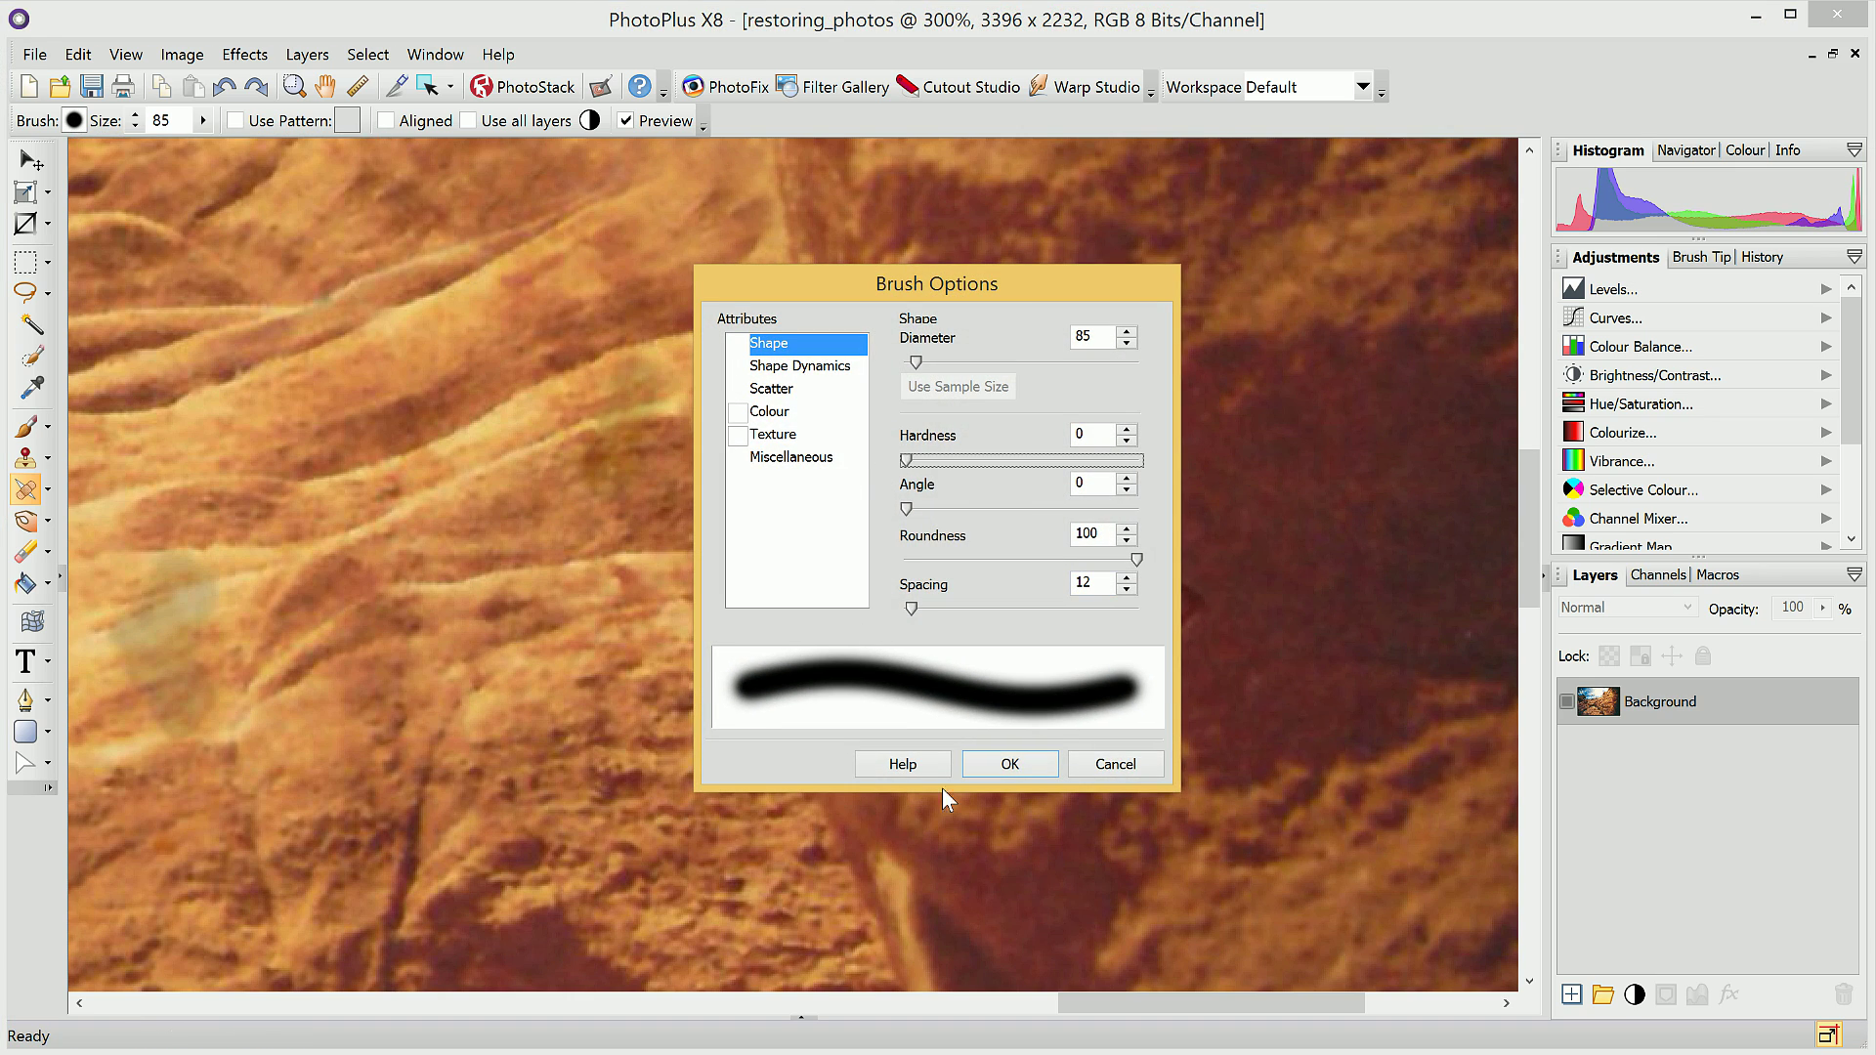
click(1010, 764)
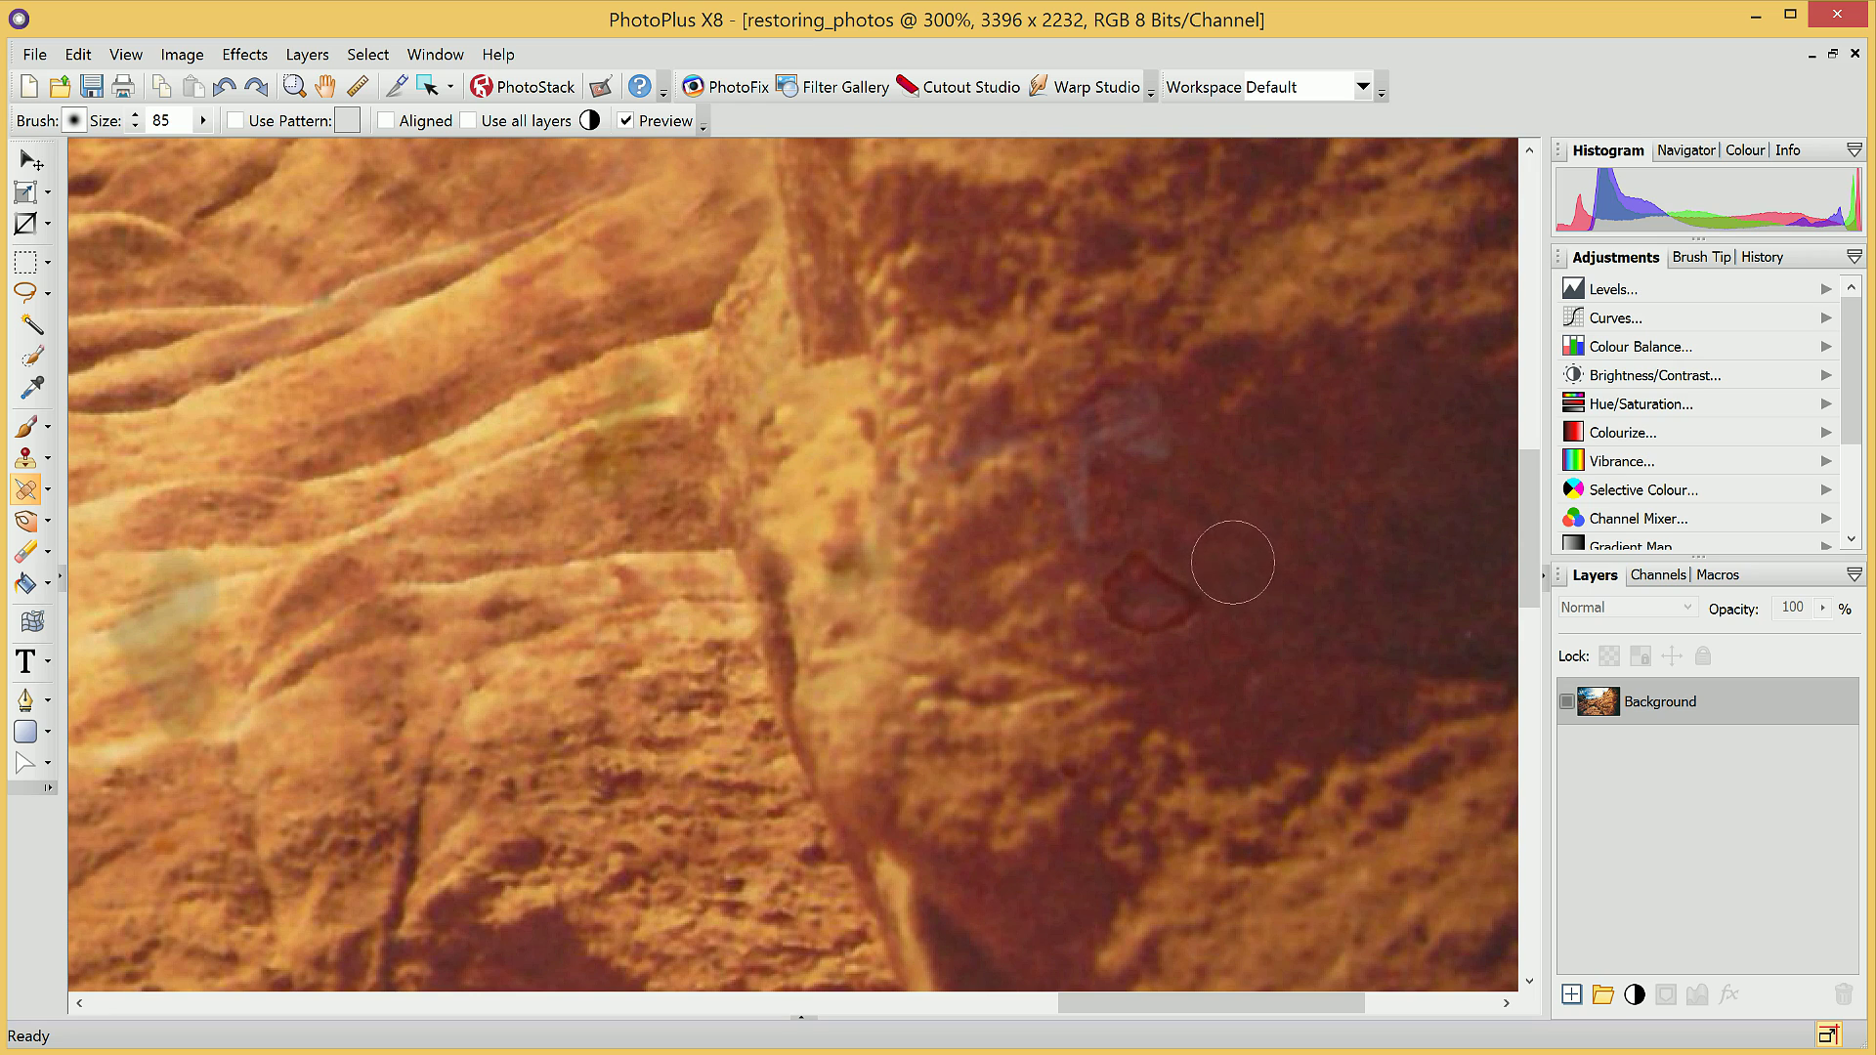
- Remove the reddish ring mark and the pale bluish marks above it on the shadowed cliff with the Scratch Remover
click(1158, 598)
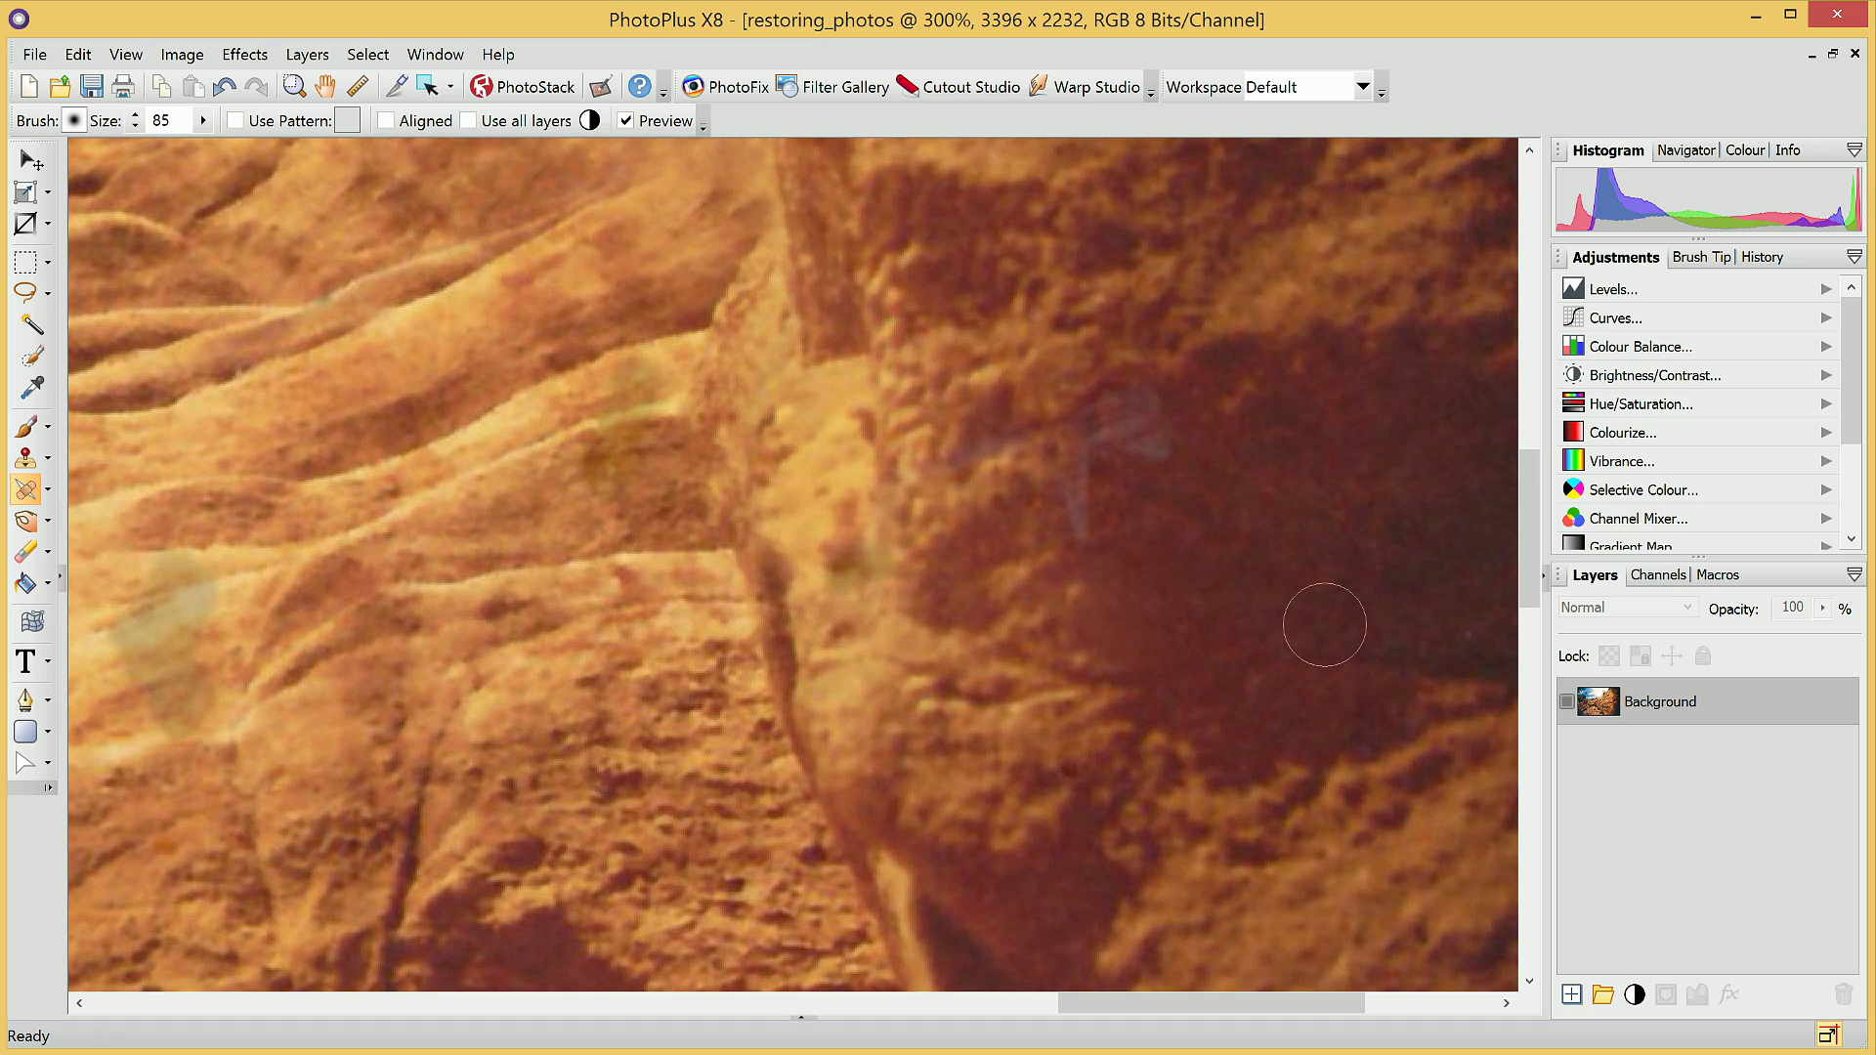
mouse_move(1090, 517)
mouse_down()
mouse_move(1143, 438)
mouse_move(1110, 490)
mouse_move(1119, 528)
mouse_move(1143, 415)
mouse_up()
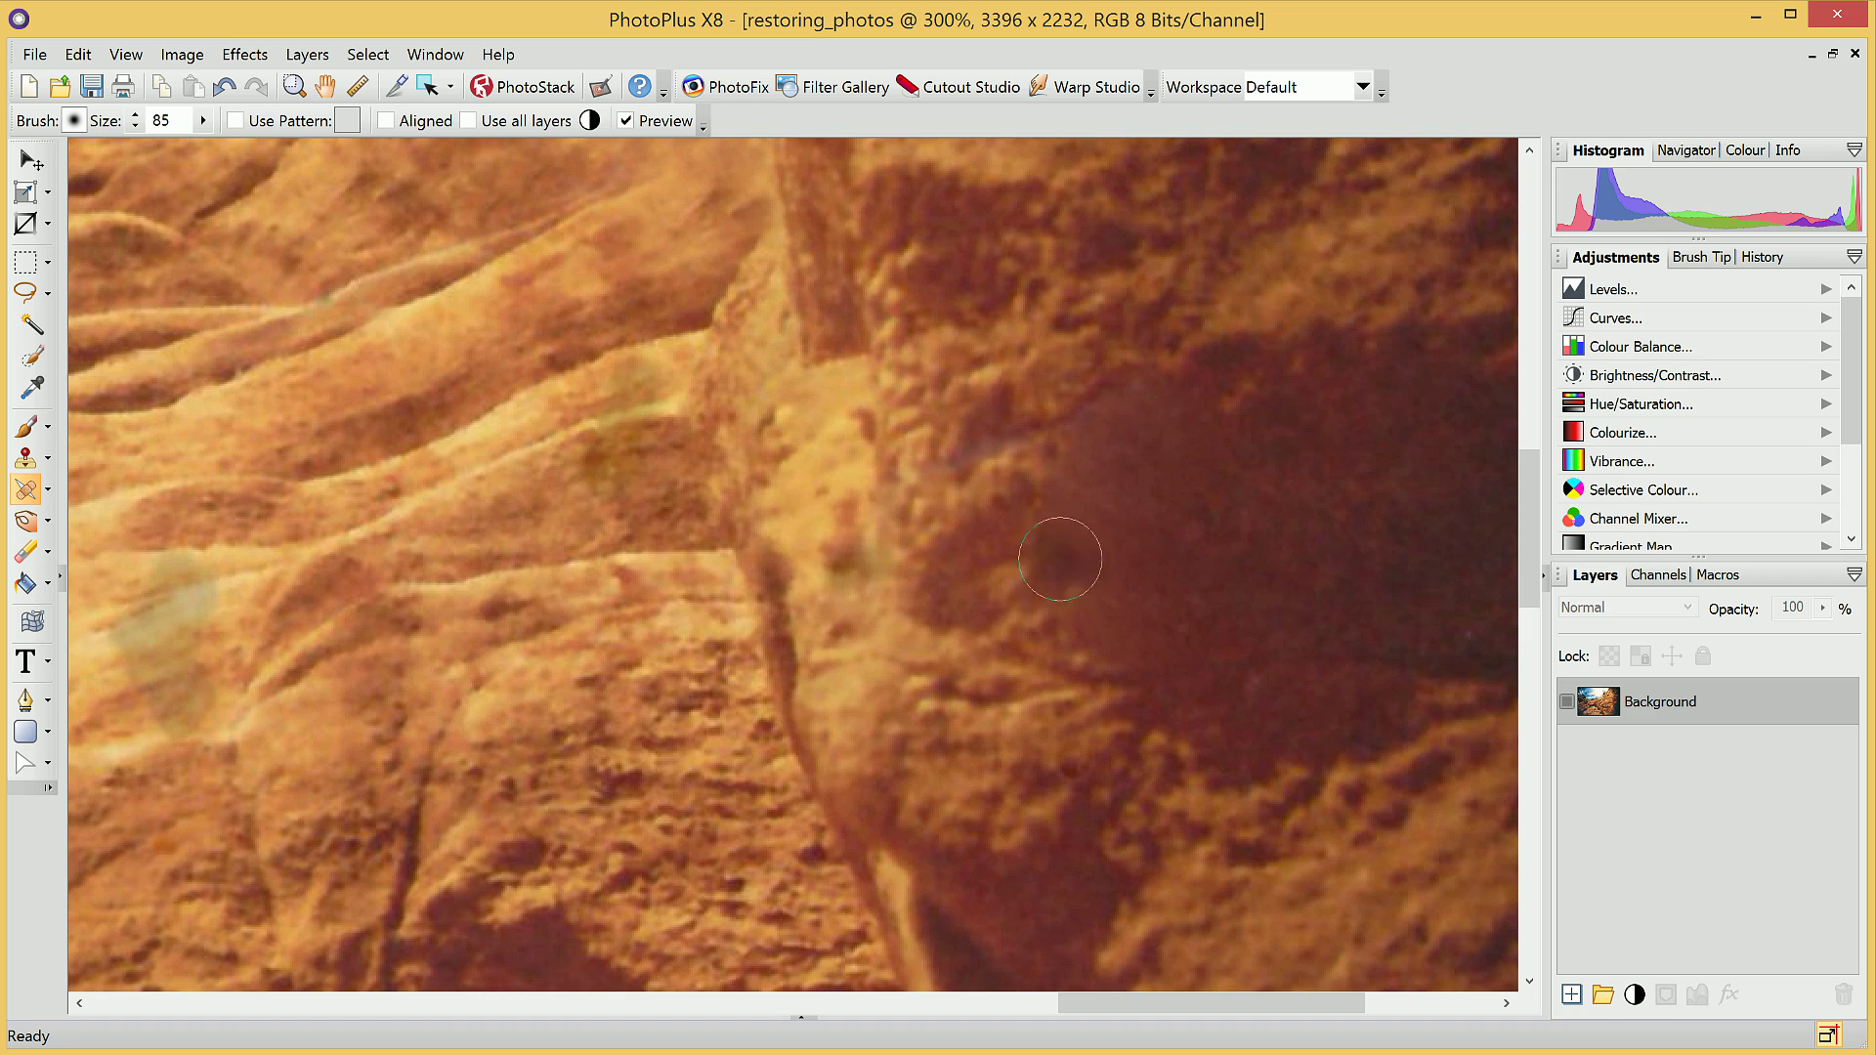
scroll(1407, 661, down, 2)
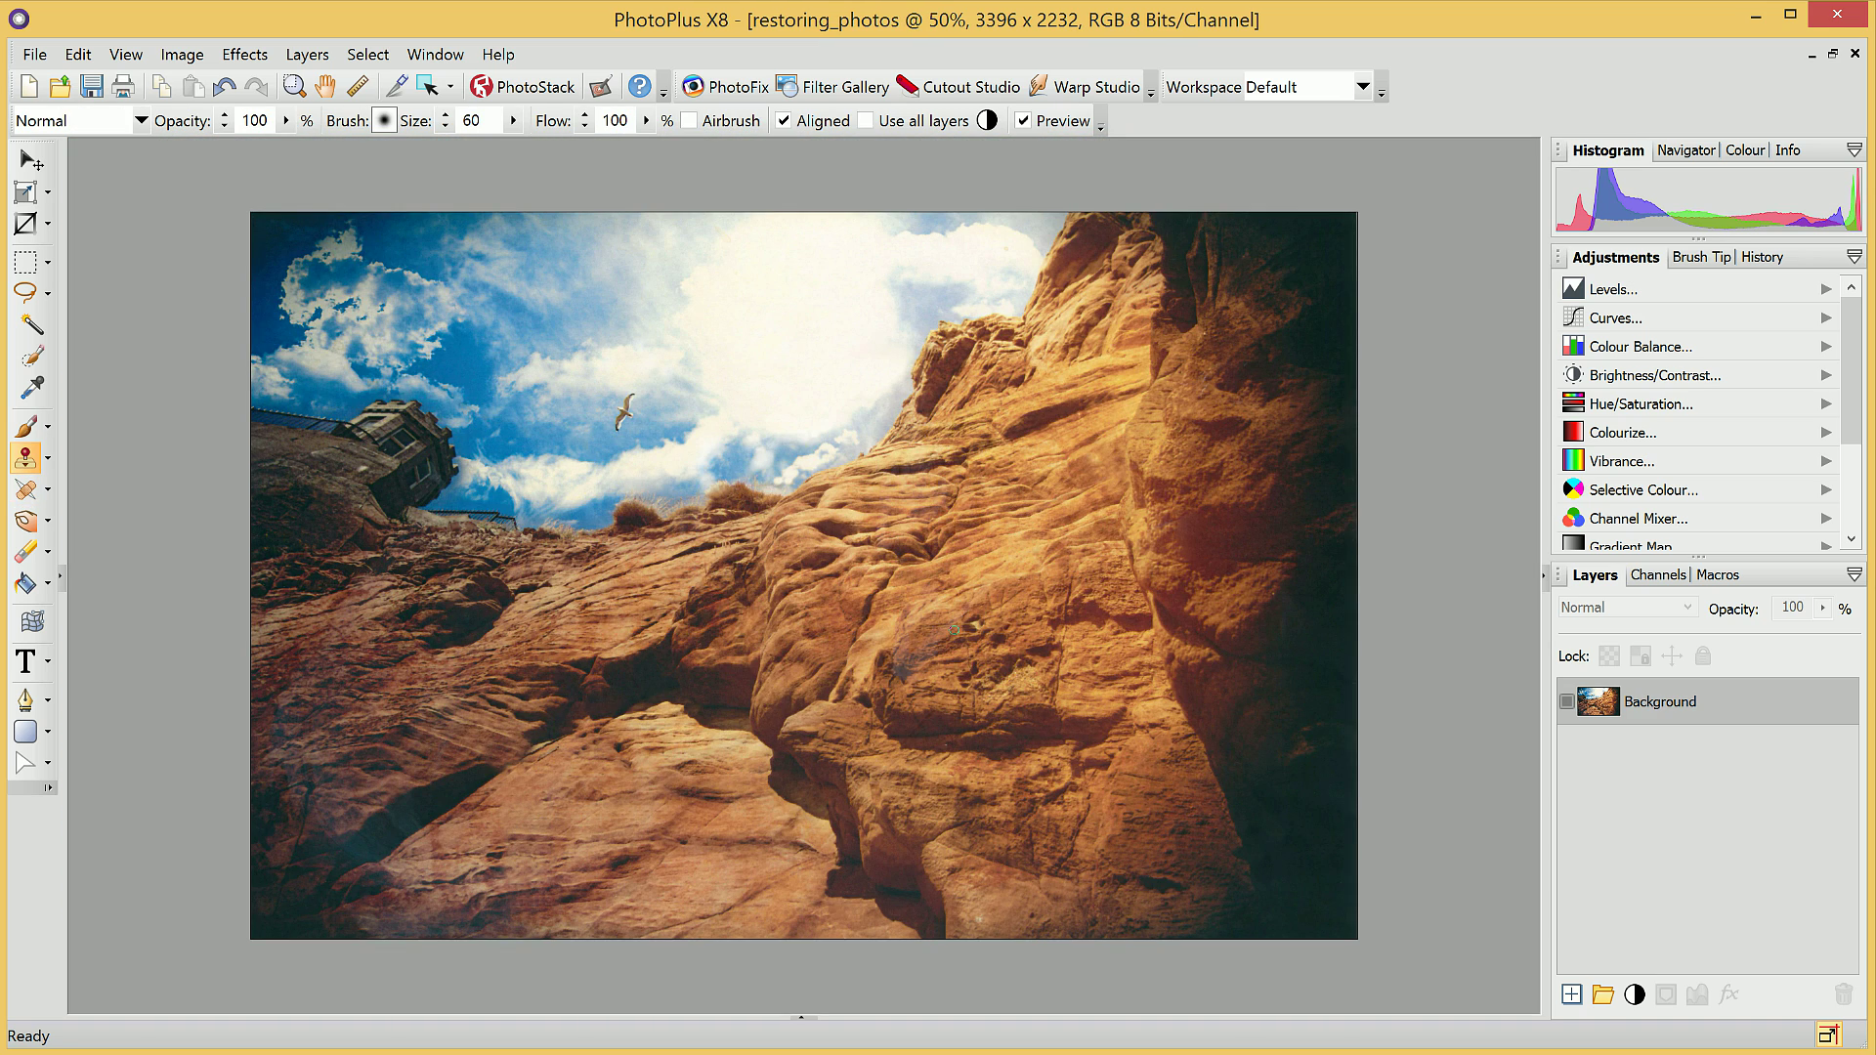
- Darken the pale bluish stain on the central rock face with the Burn tool at 9% exposure
scroll(941, 665, up, 4)
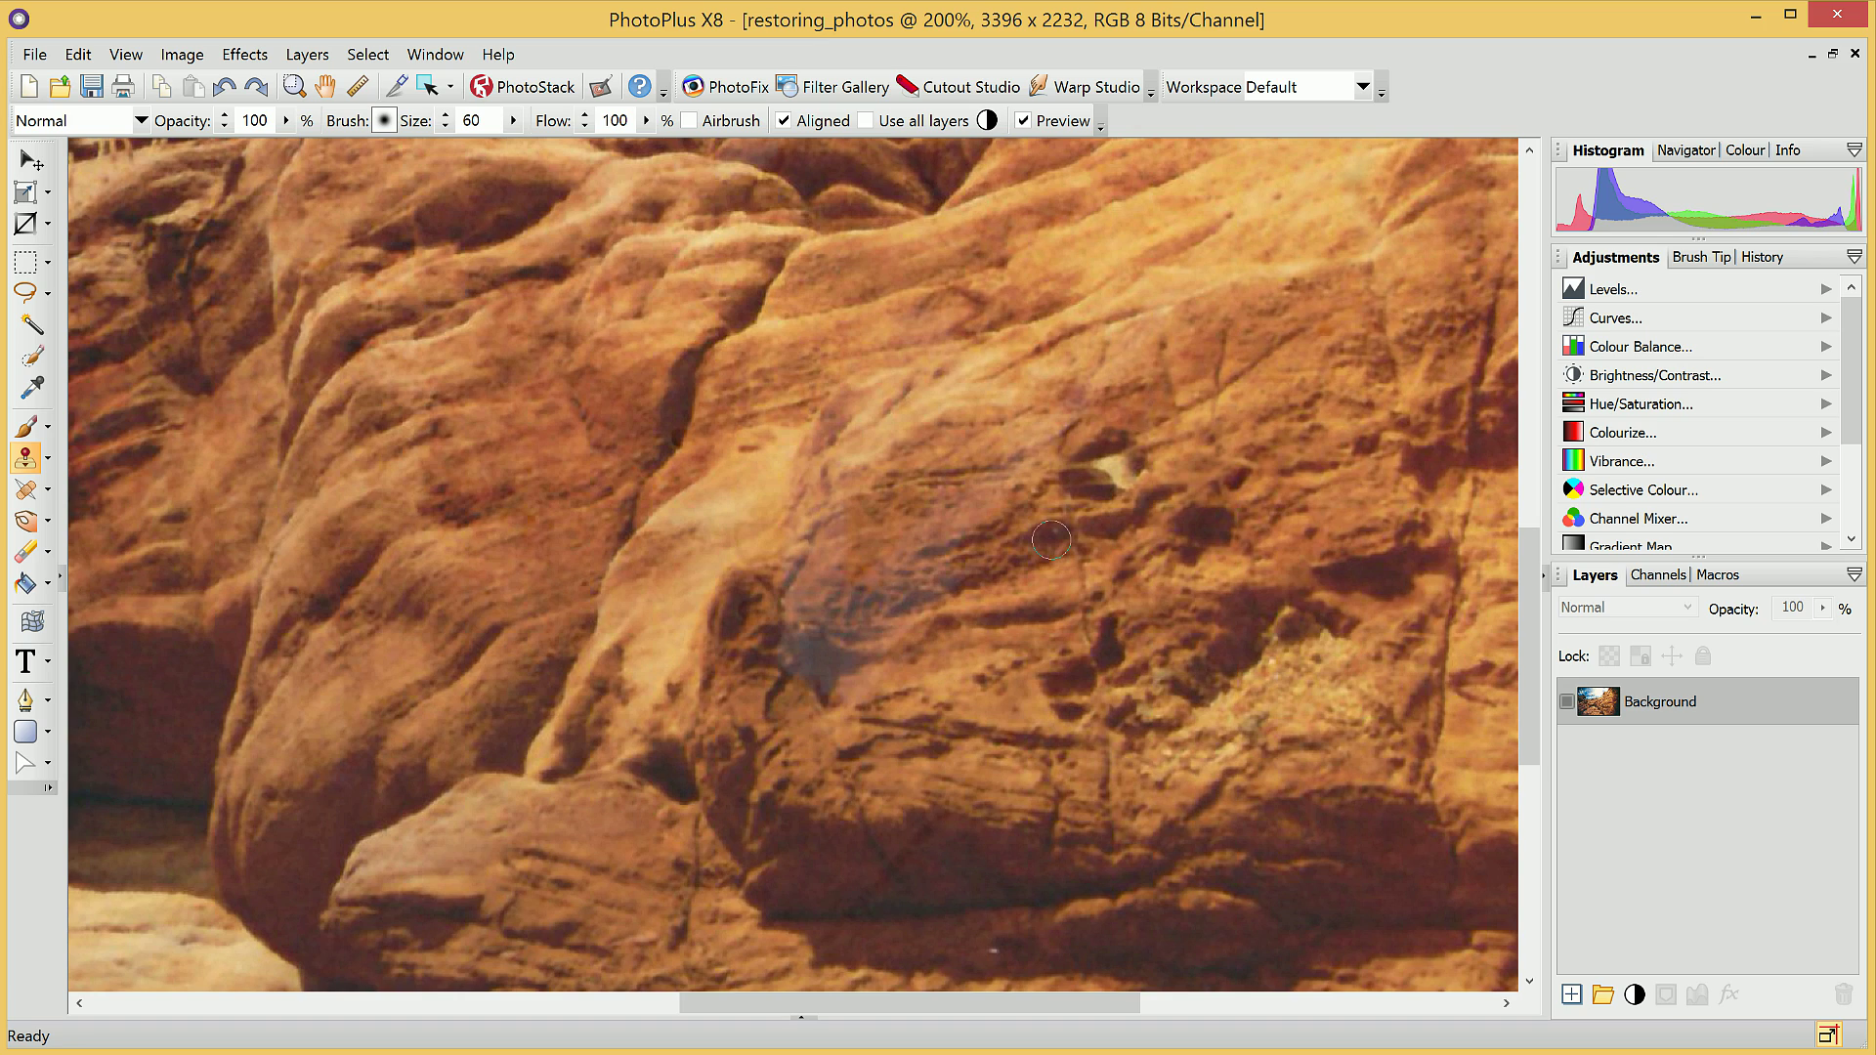
click(47, 520)
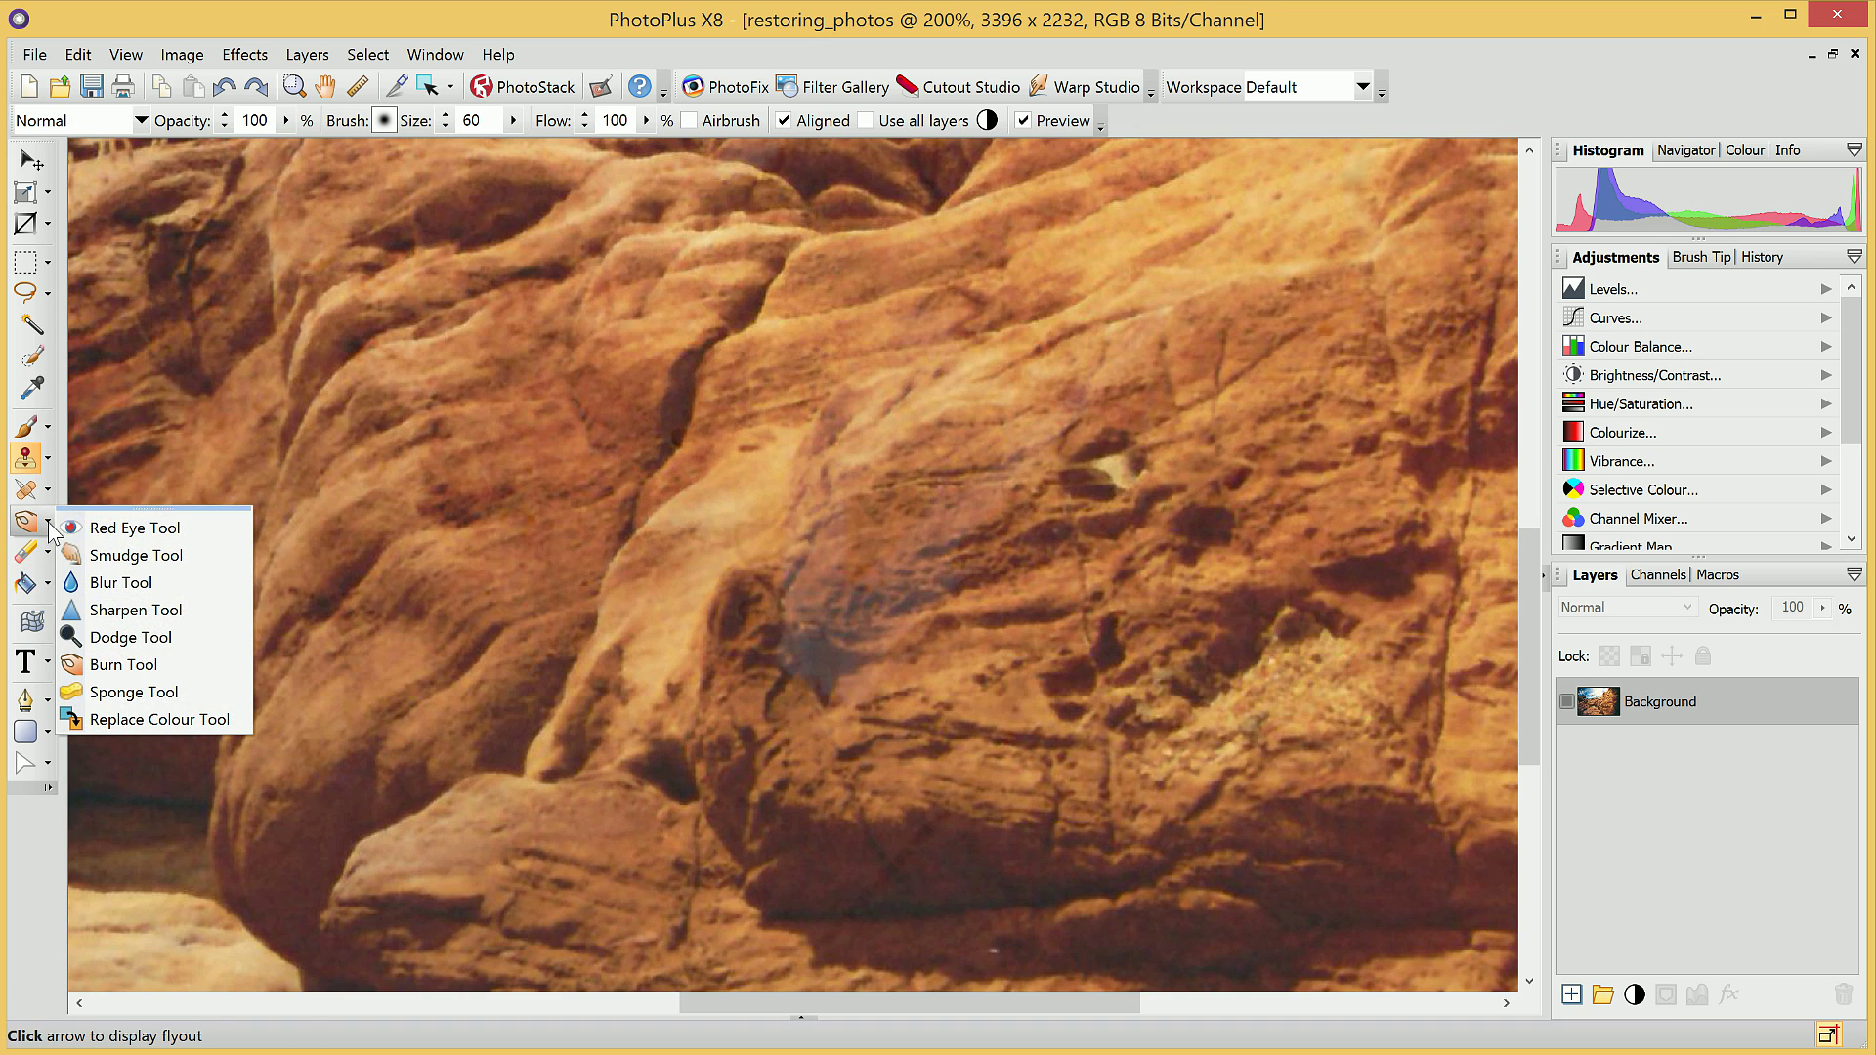
click(144, 666)
drag(588, 121, 534, 147)
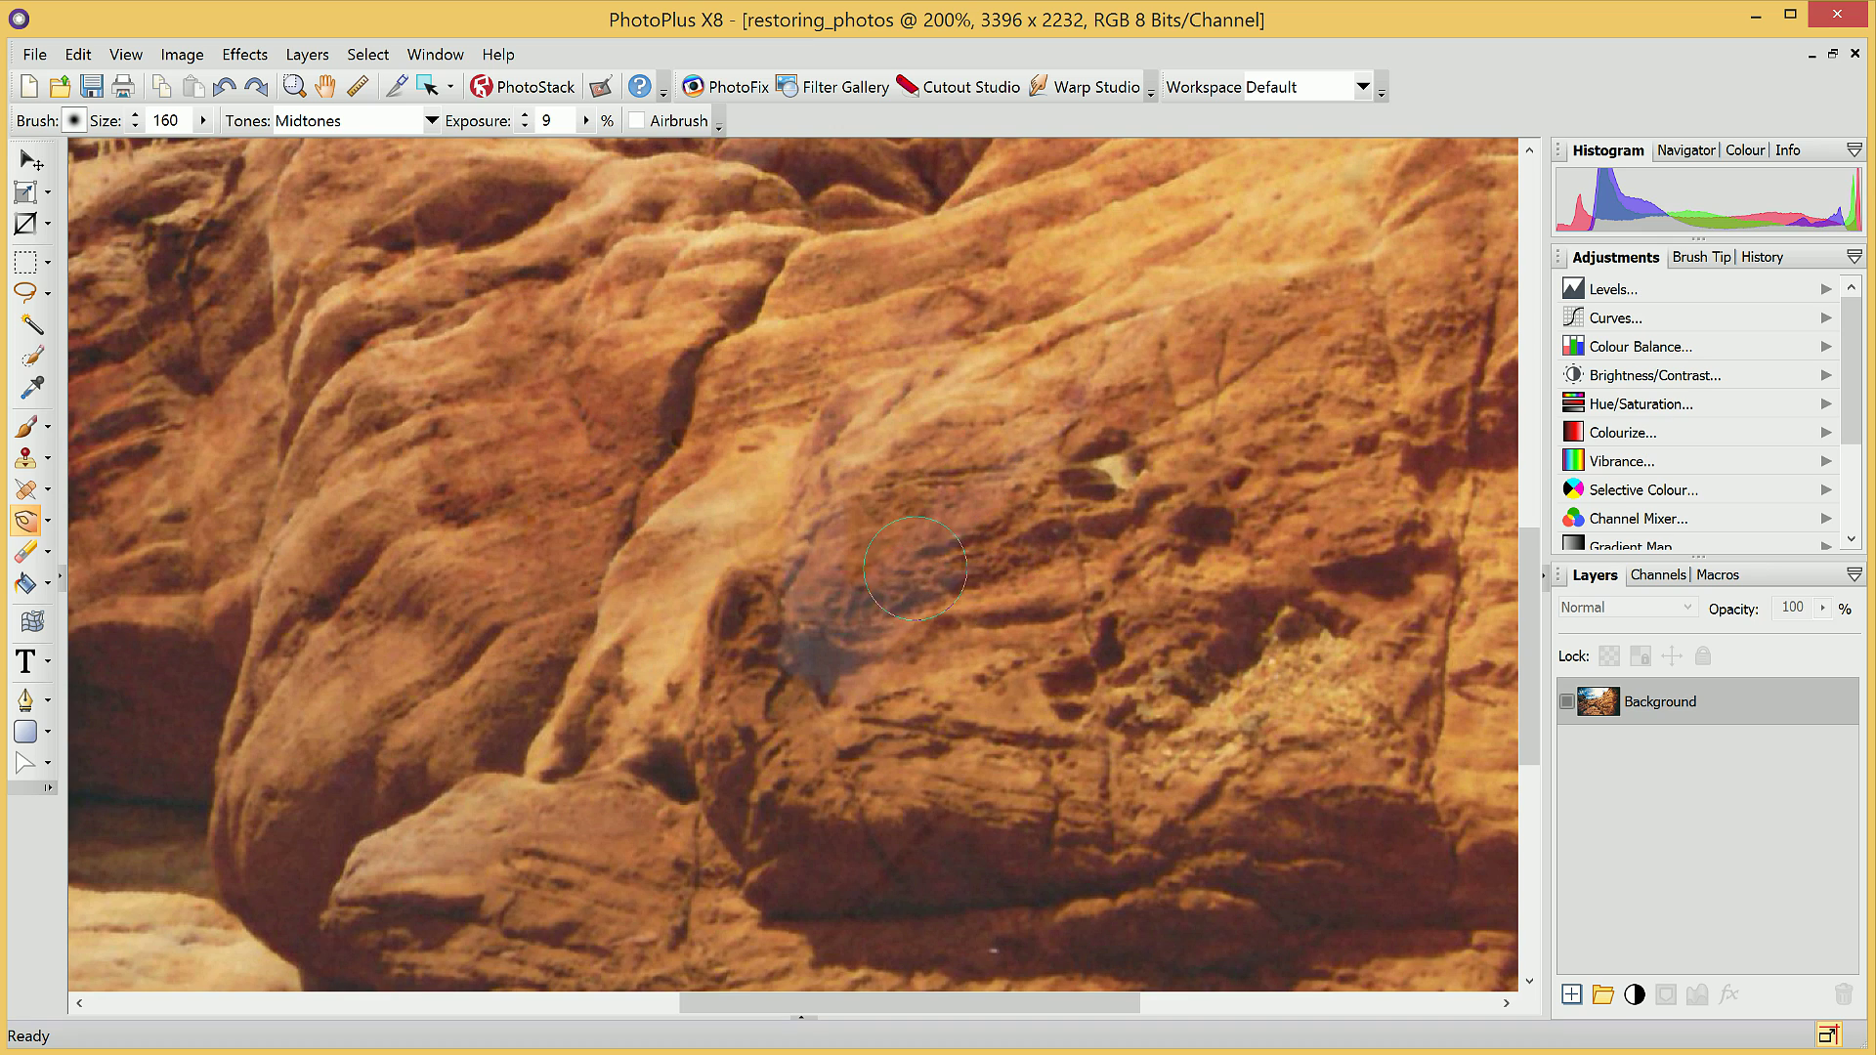
mouse_move(916, 568)
mouse_down()
mouse_move(830, 658)
mouse_move(806, 604)
mouse_move(814, 524)
mouse_move(864, 413)
mouse_move(822, 485)
mouse_move(799, 632)
mouse_move(814, 660)
mouse_move(1071, 402)
mouse_up()
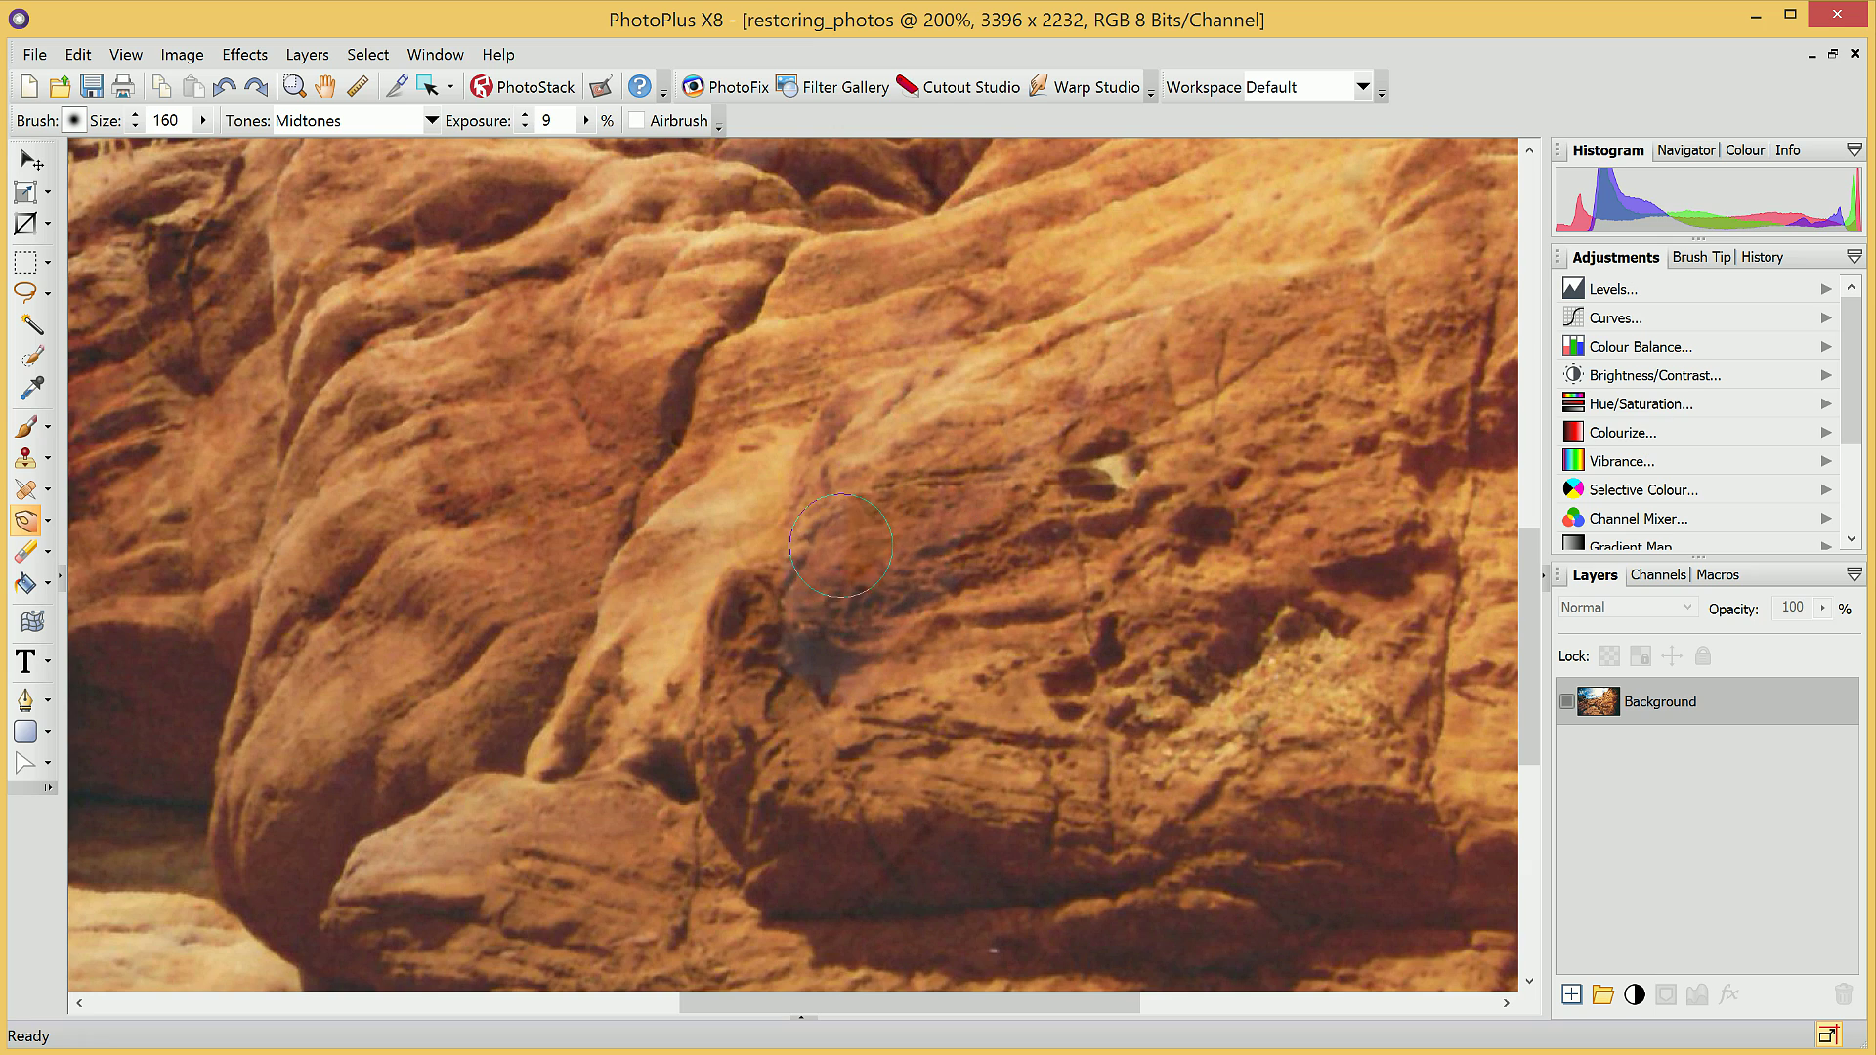
mouse_move(979, 482)
mouse_down()
mouse_move(925, 553)
mouse_move(799, 565)
mouse_move(855, 645)
mouse_move(791, 669)
mouse_up()
scroll(830, 684, down, 3)
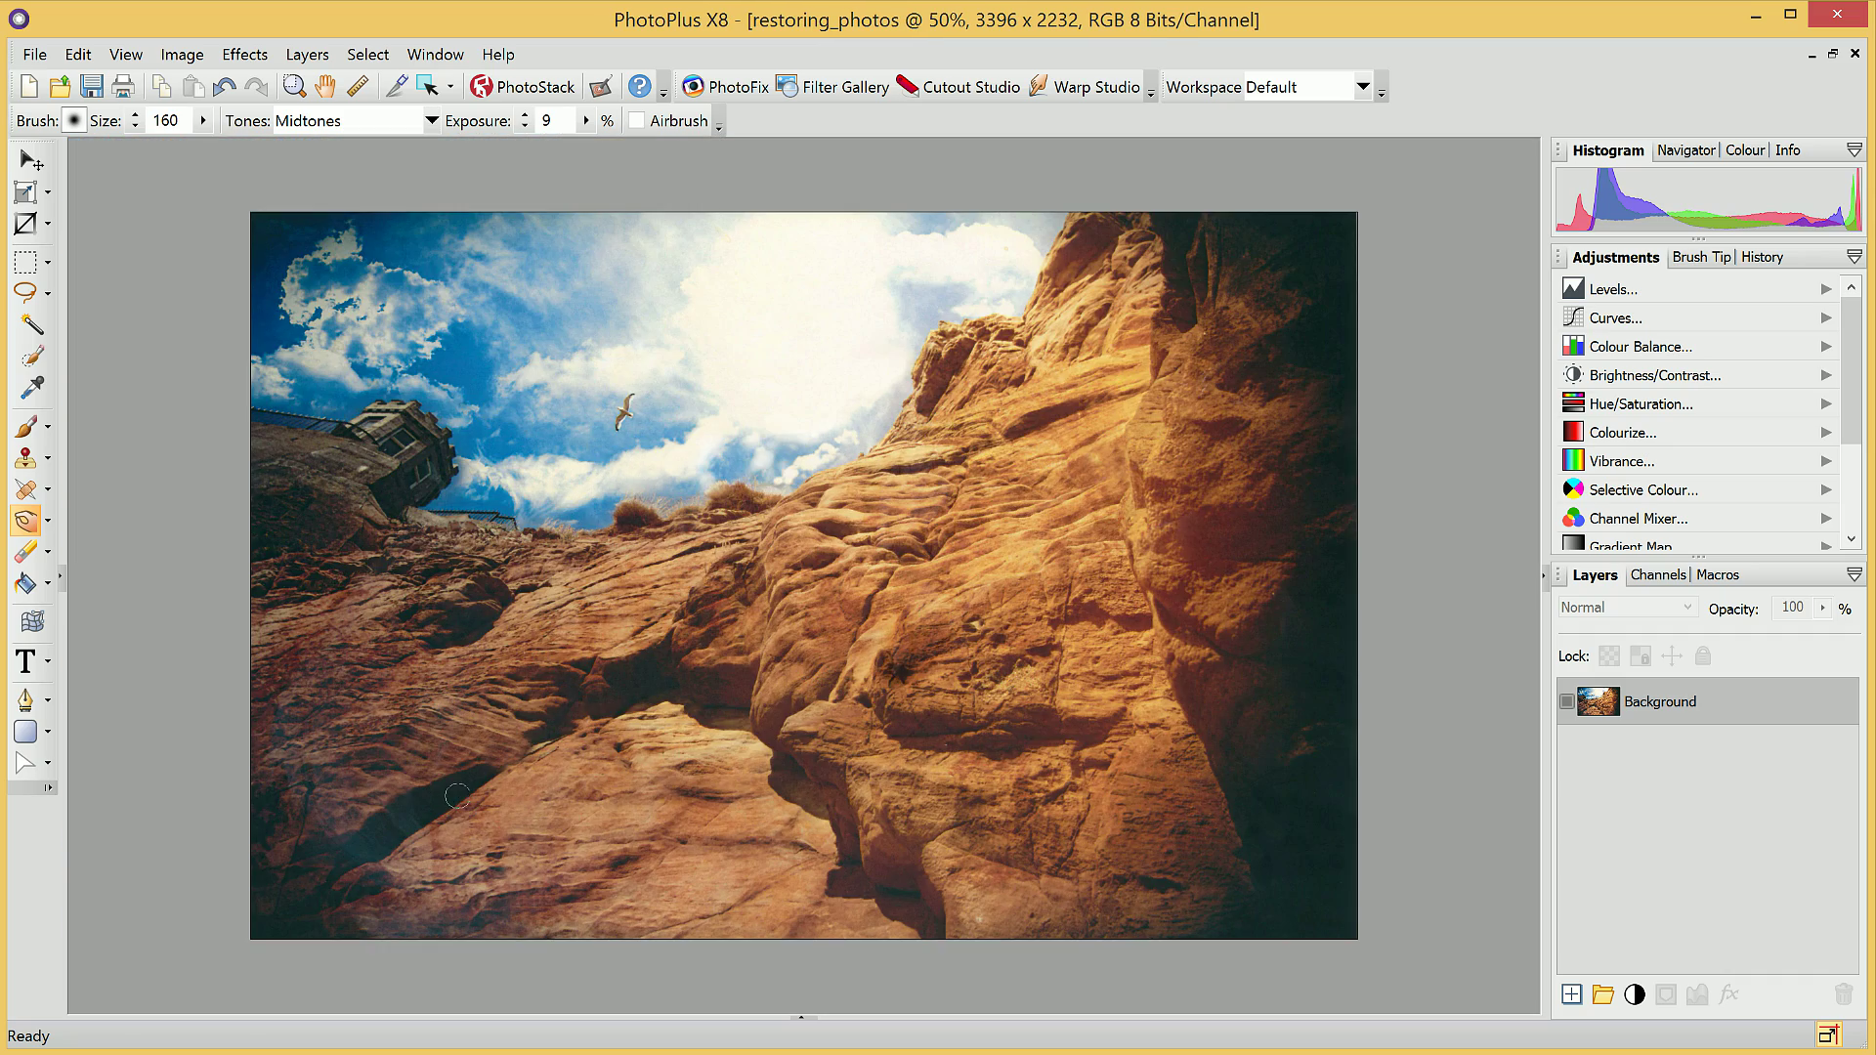
- Burn the faded bluish patches on the reddish rock just below the dark crevice in the photo's lower-left area
scroll(457, 796, up, 3)
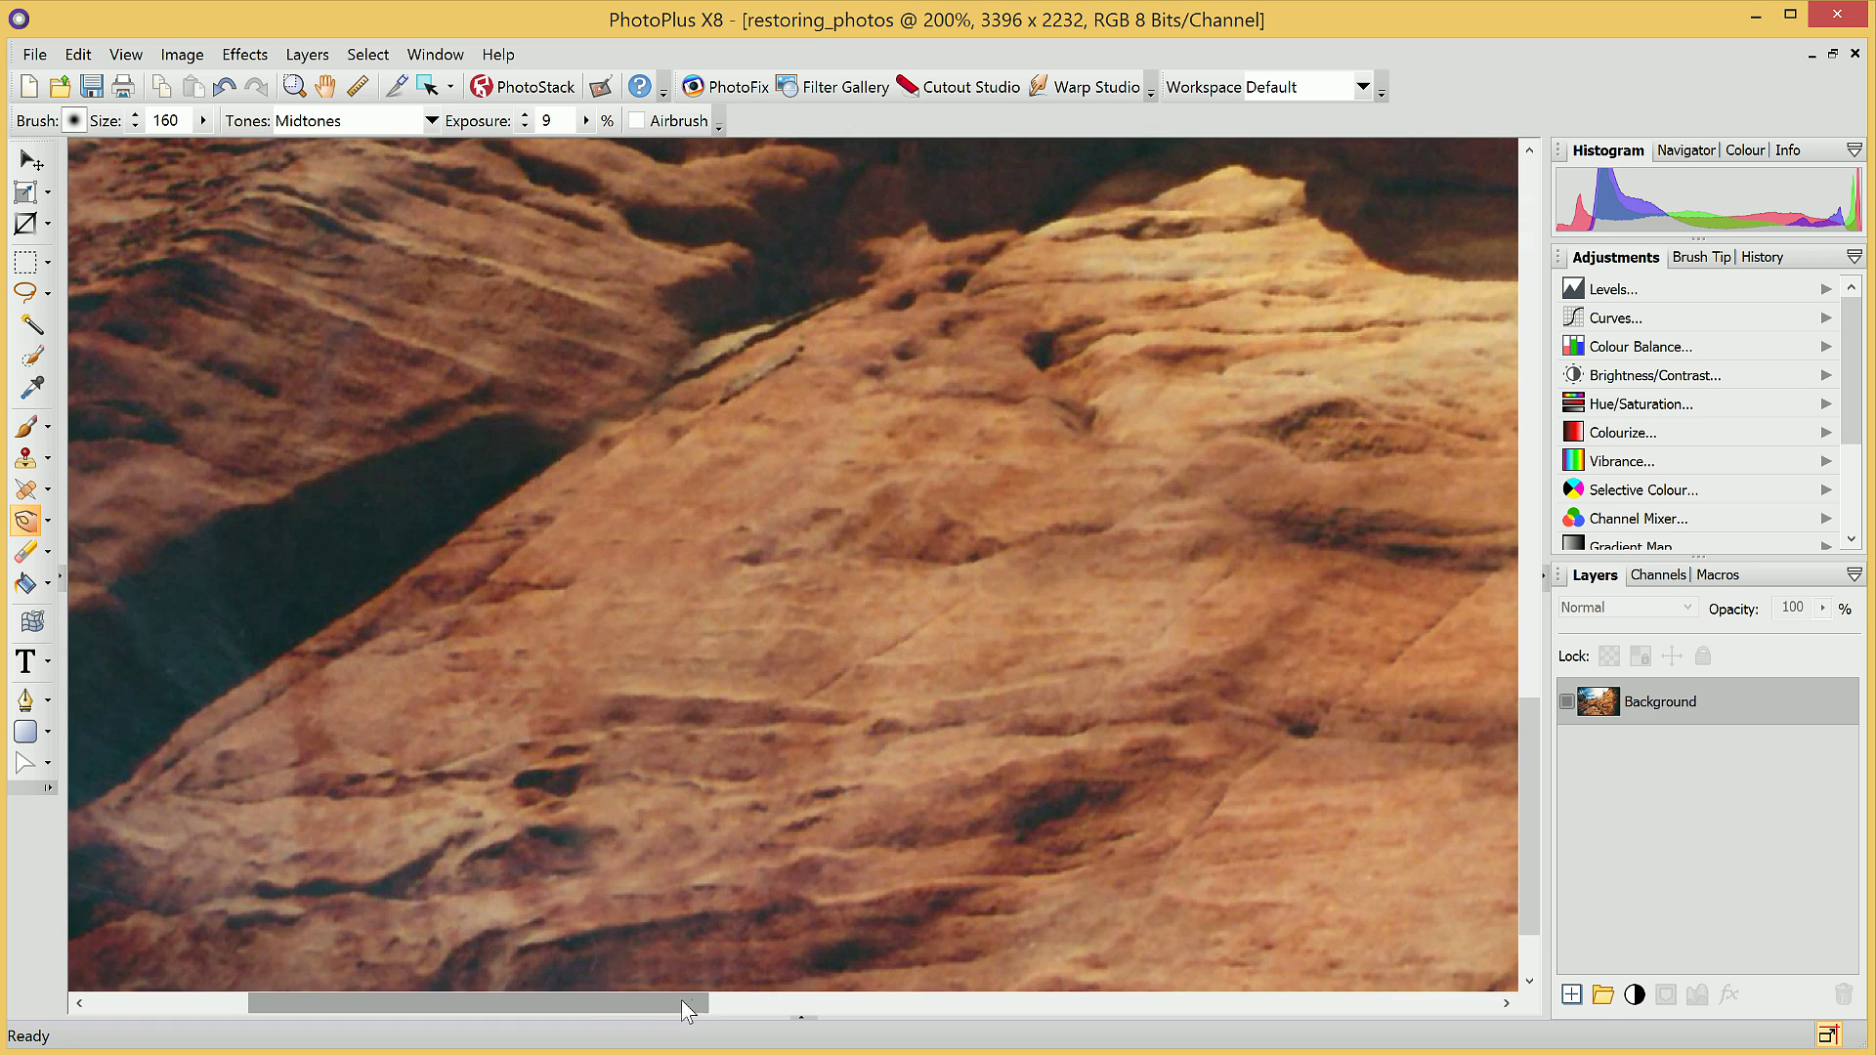
drag(680, 1000, 527, 1001)
drag(1527, 749, 1528, 783)
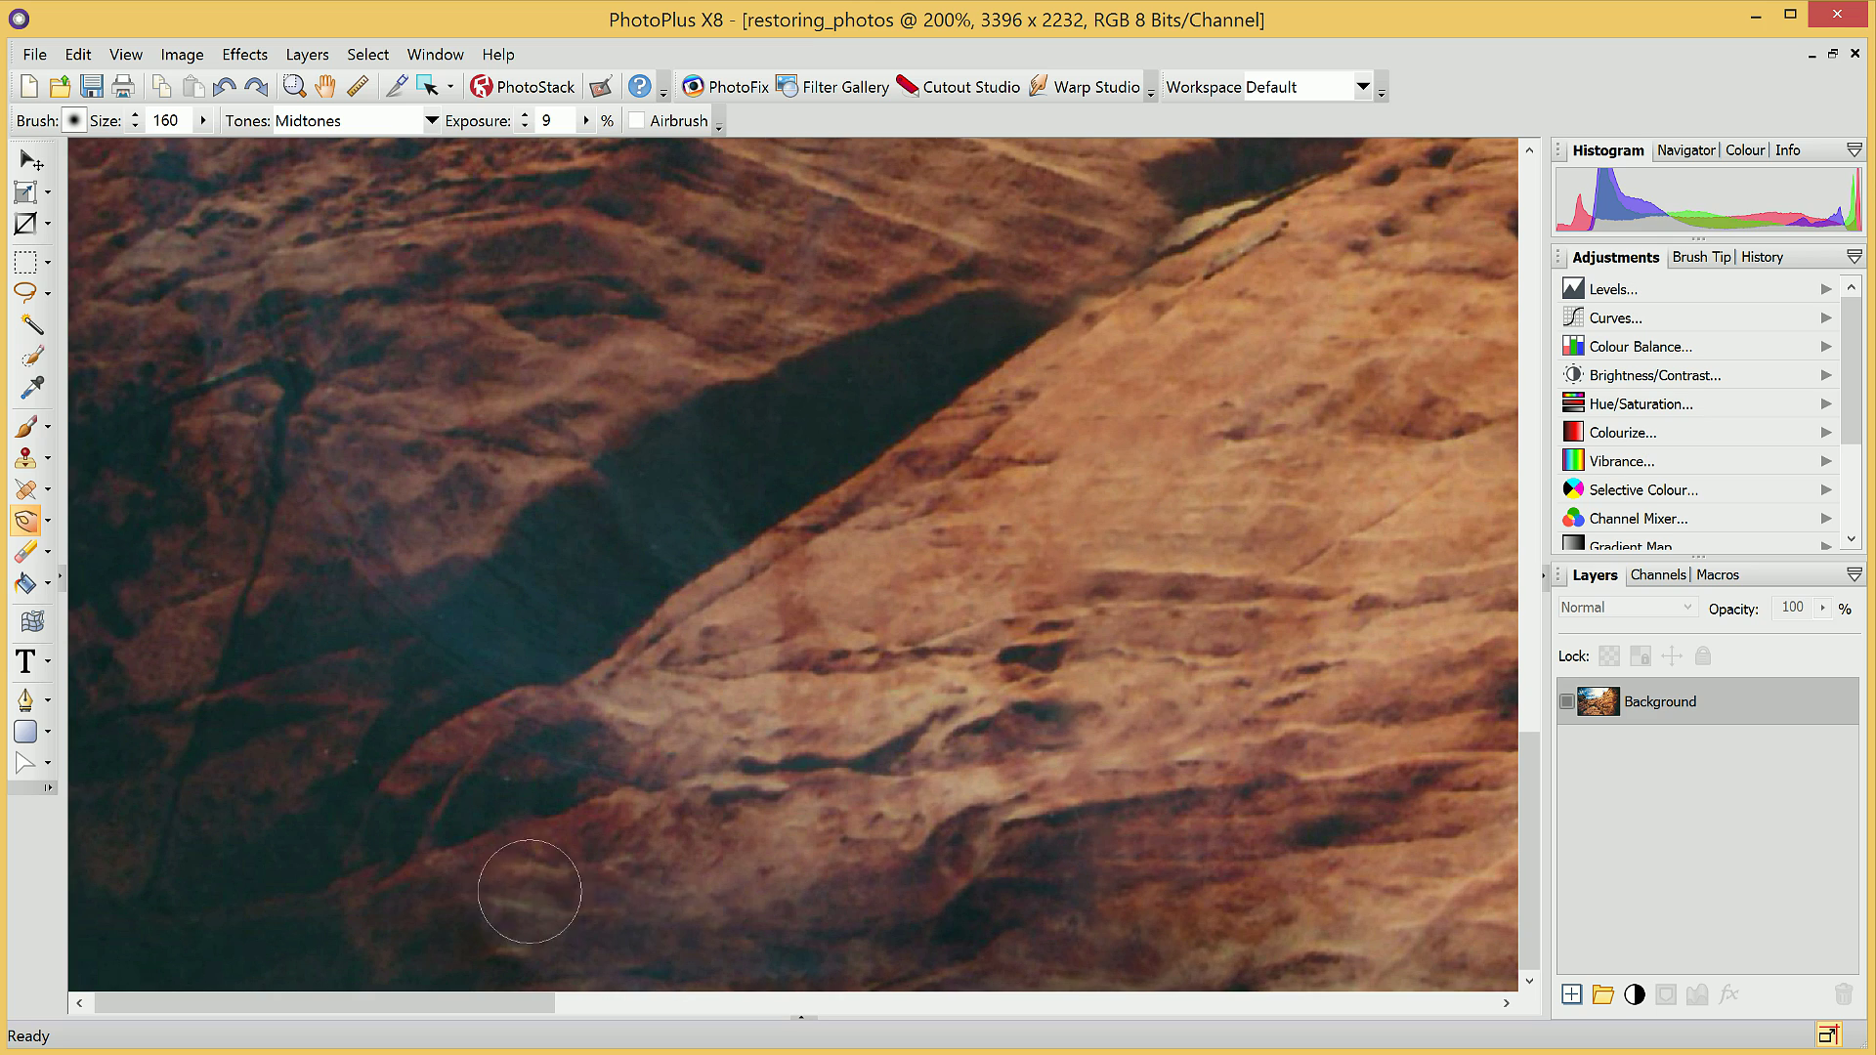
drag(663, 768, 606, 766)
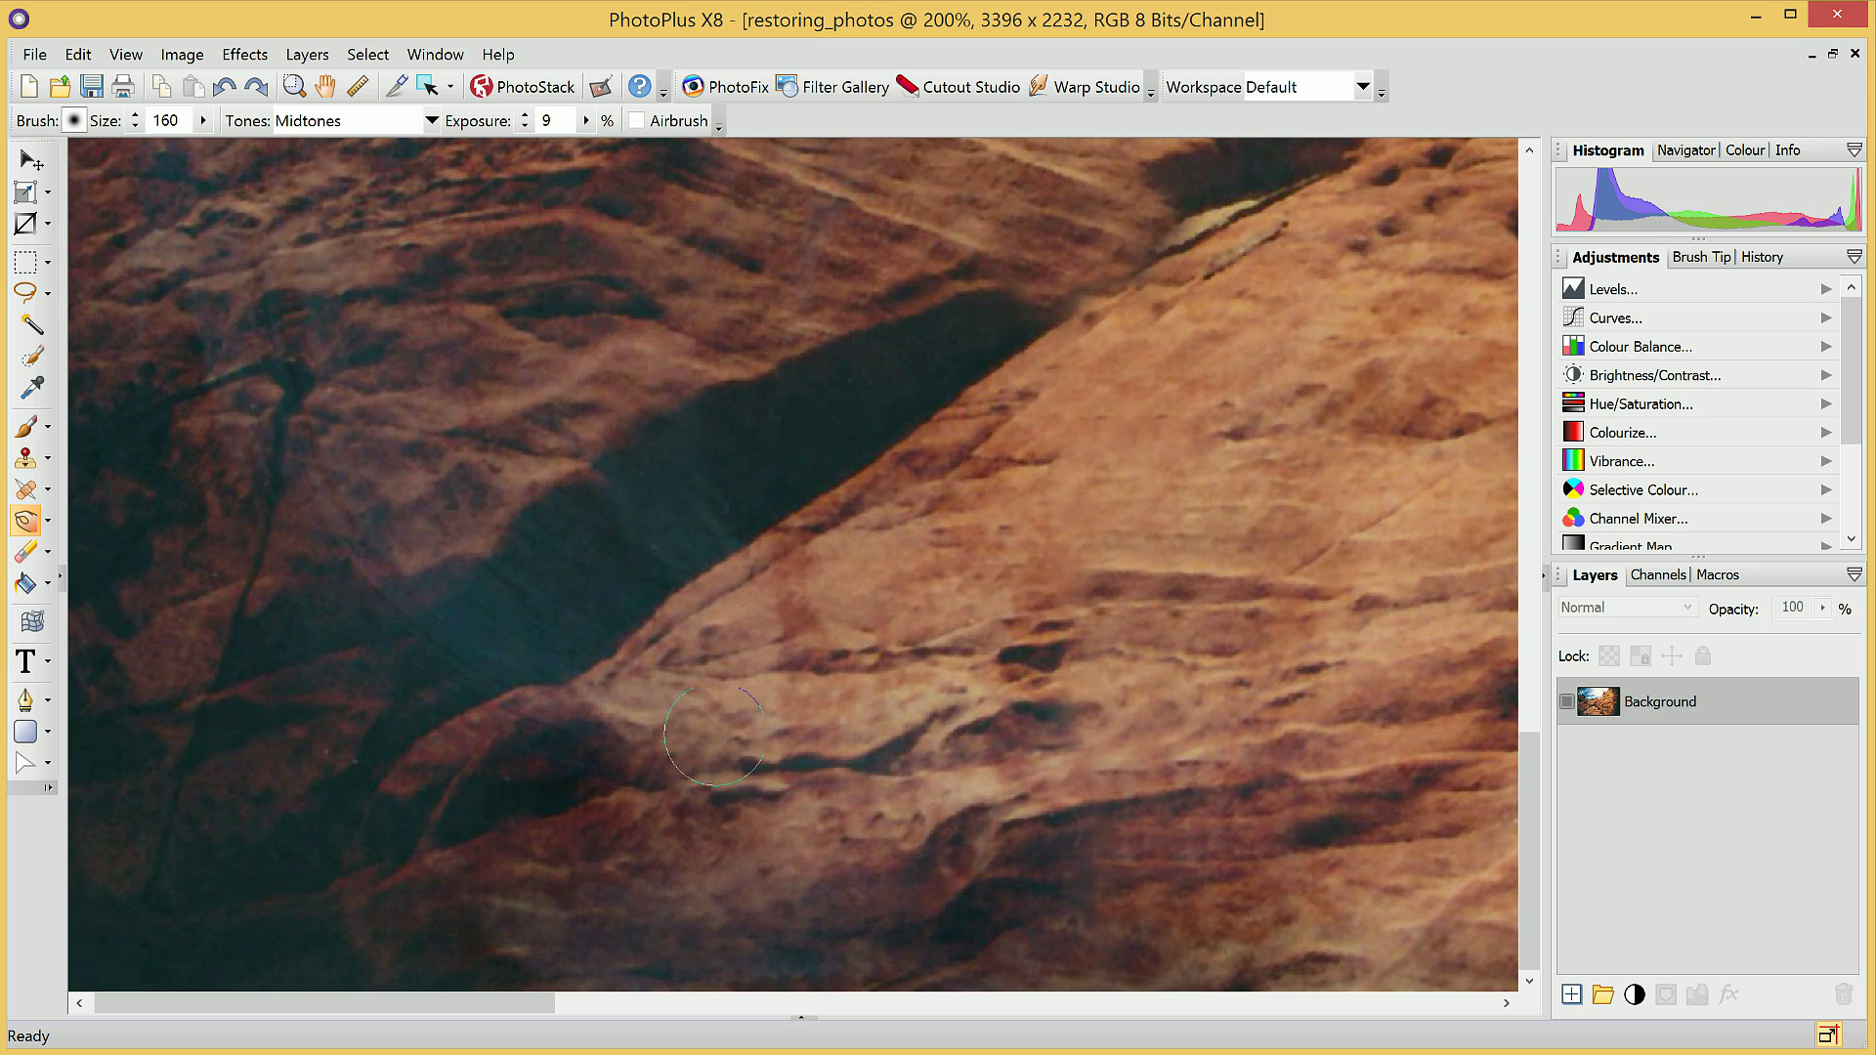
mouse_move(728, 714)
mouse_down()
mouse_move(748, 660)
mouse_move(689, 635)
mouse_move(581, 747)
mouse_move(1026, 733)
mouse_move(1260, 860)
mouse_move(941, 946)
mouse_up()
- Set the Burn exposure to 4% and darken the bluish haze inside the dark crevice at the photo's lower left
scroll(285, 549, up, 1)
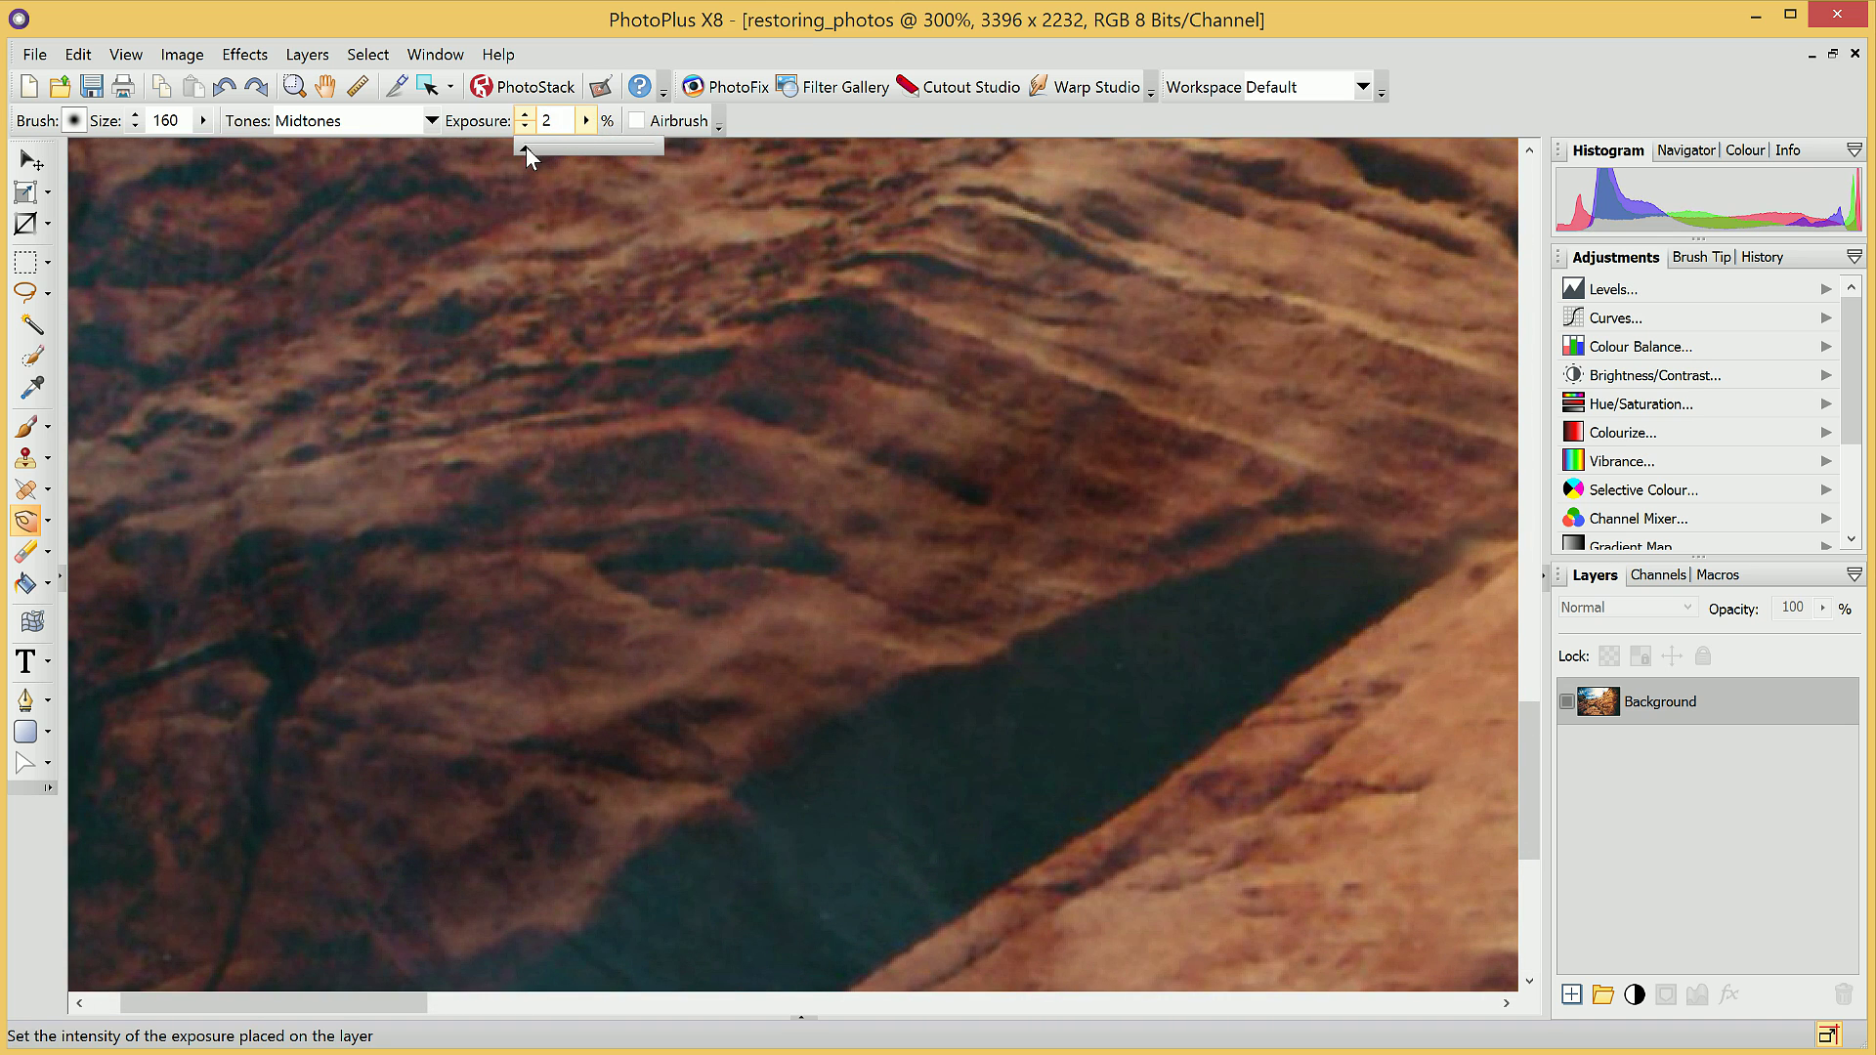
drag(525, 146, 527, 149)
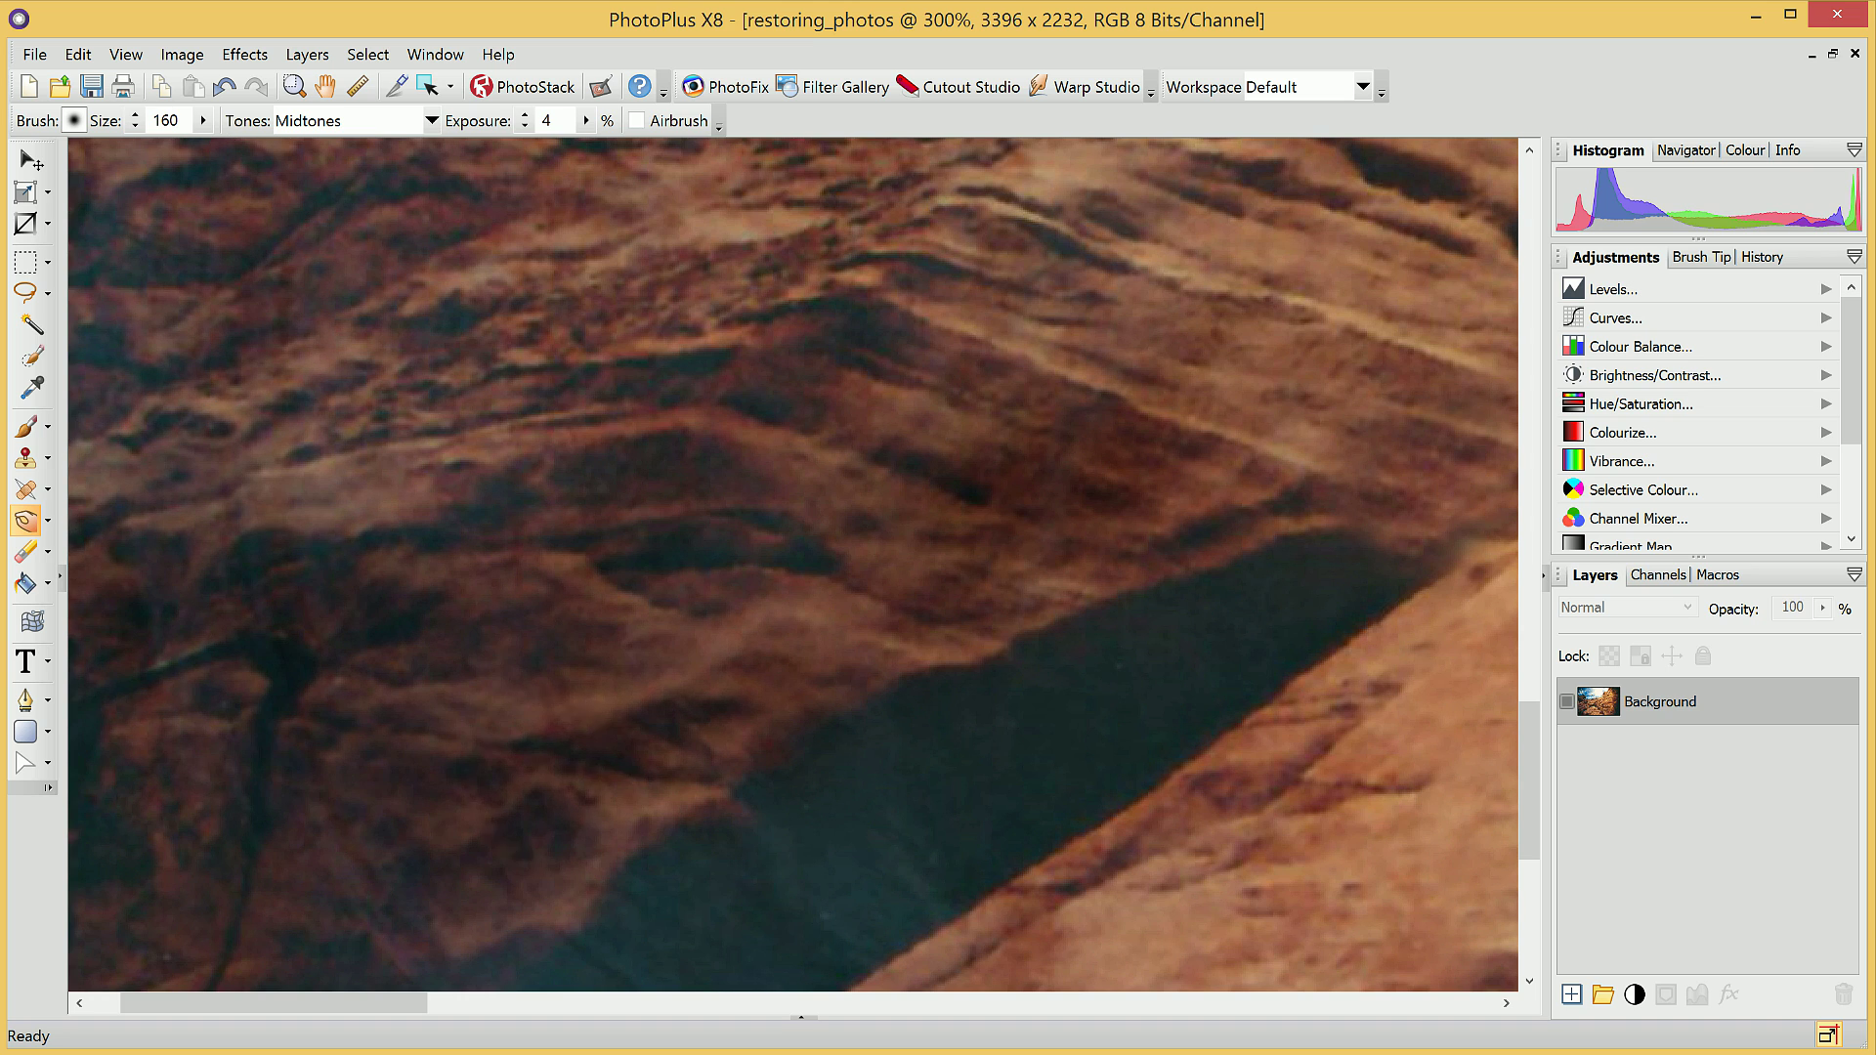
scroll(460, 654, down, 3)
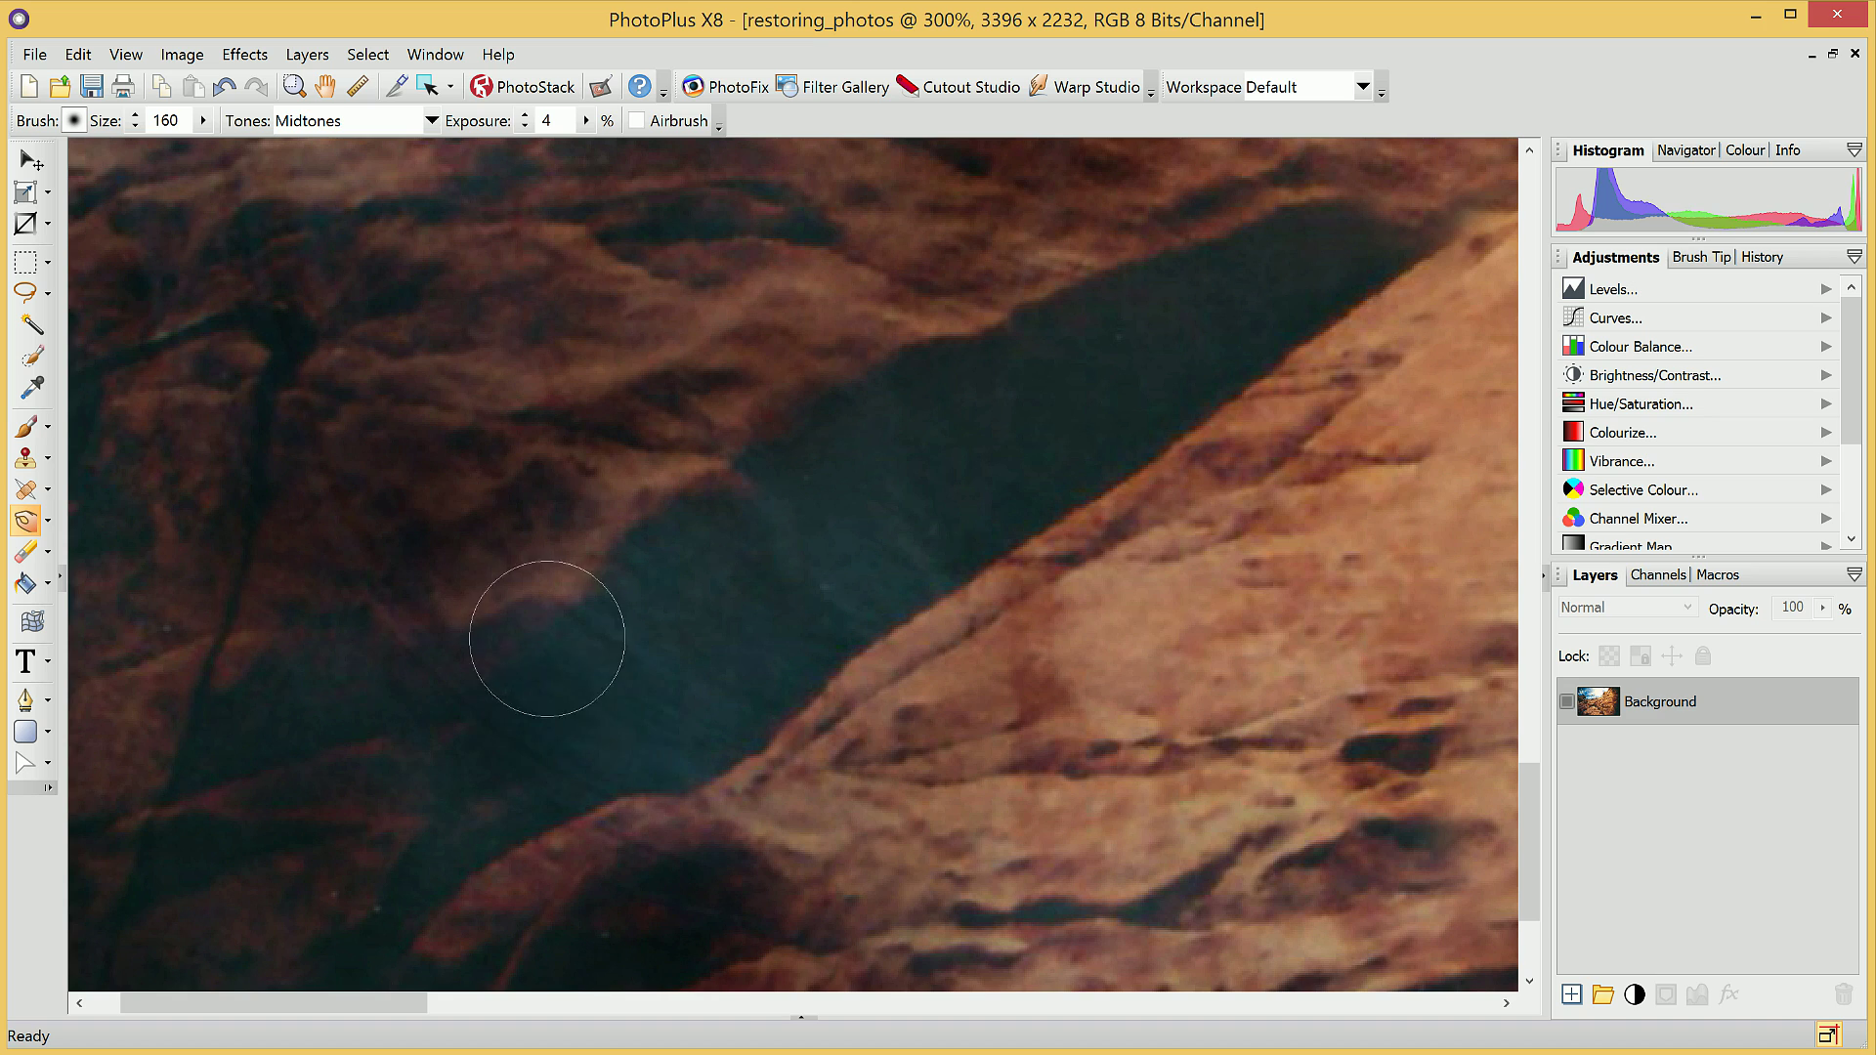
mouse_move(547, 639)
mouse_down()
mouse_move(762, 577)
mouse_move(509, 744)
mouse_up()
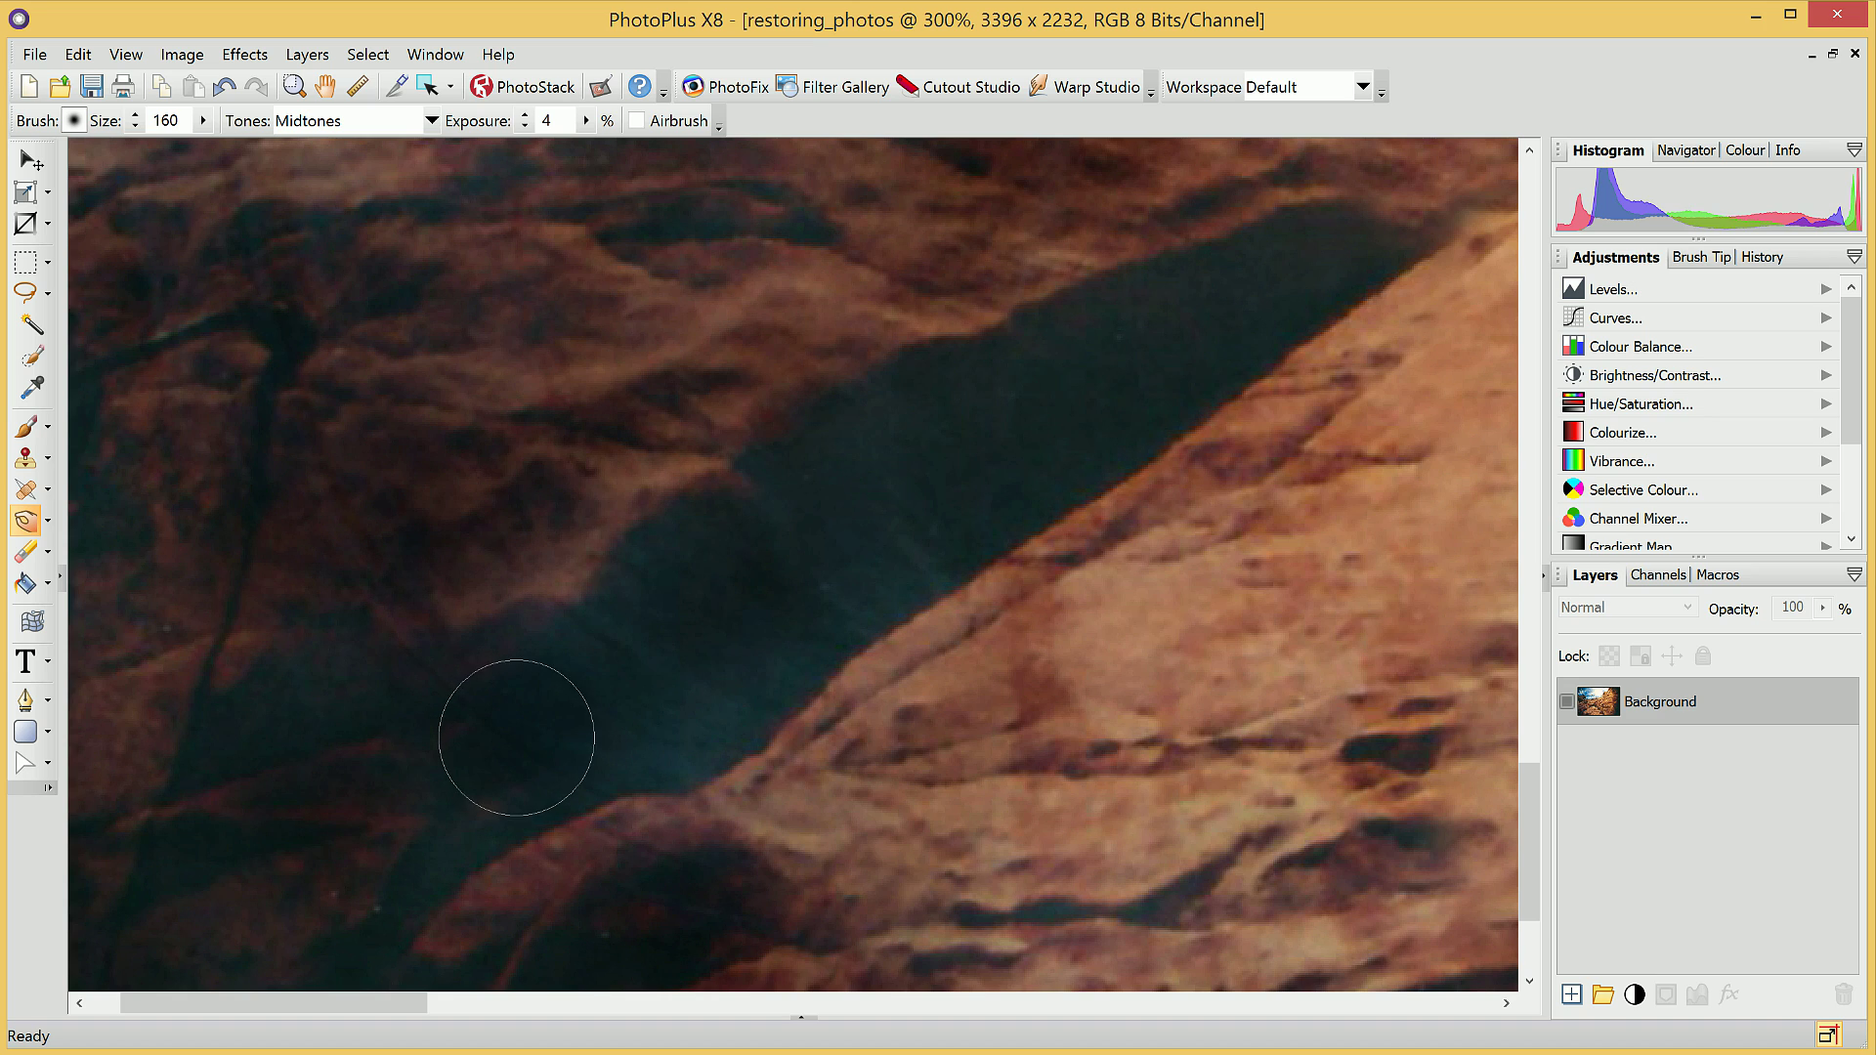
scroll(1261, 601, down, 5)
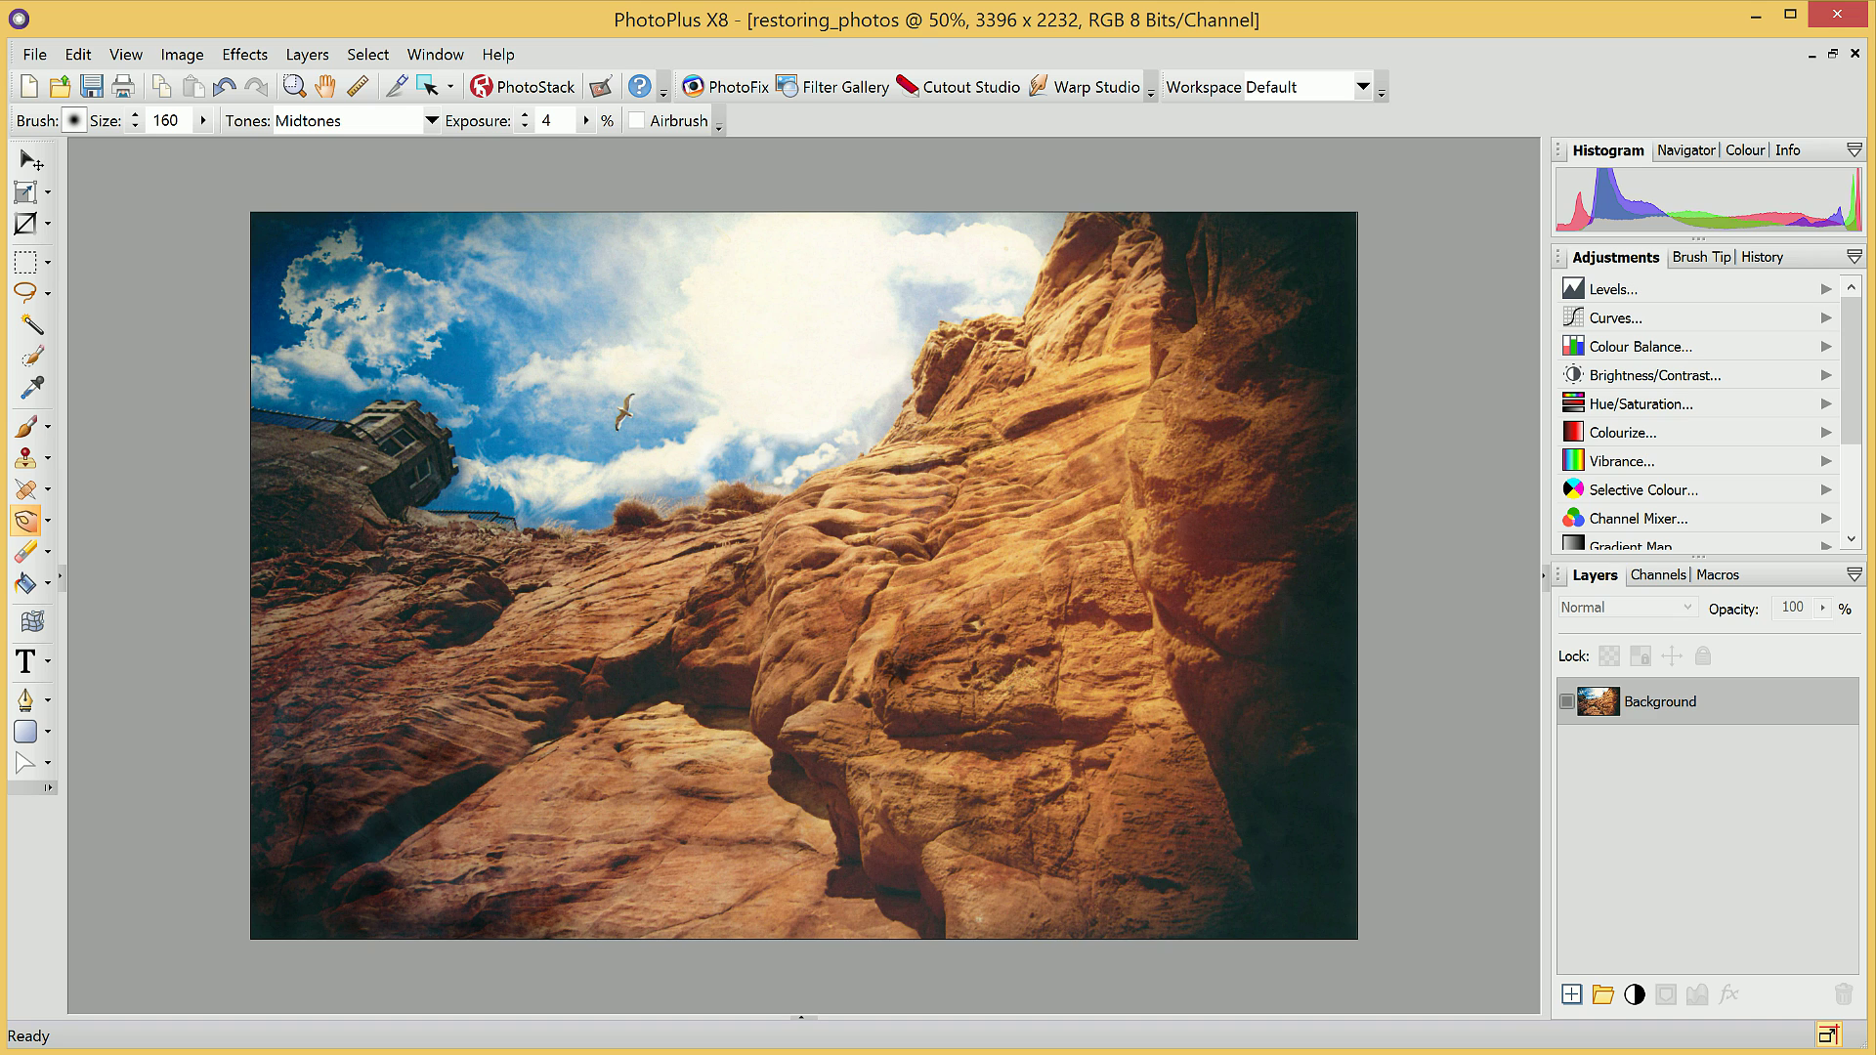
- Enlarge the Burn brush to 400 and darken the hazy shadow at the photo's lower-right side
scroll(1430, 956, up, 4)
drag(1204, 1001, 1240, 997)
key(bracketright)
key(bracketright)
key(bracketright)
key(bracketright)
key(bracketright)
key(bracketright)
key(bracketright)
key(bracketright)
key(bracketright)
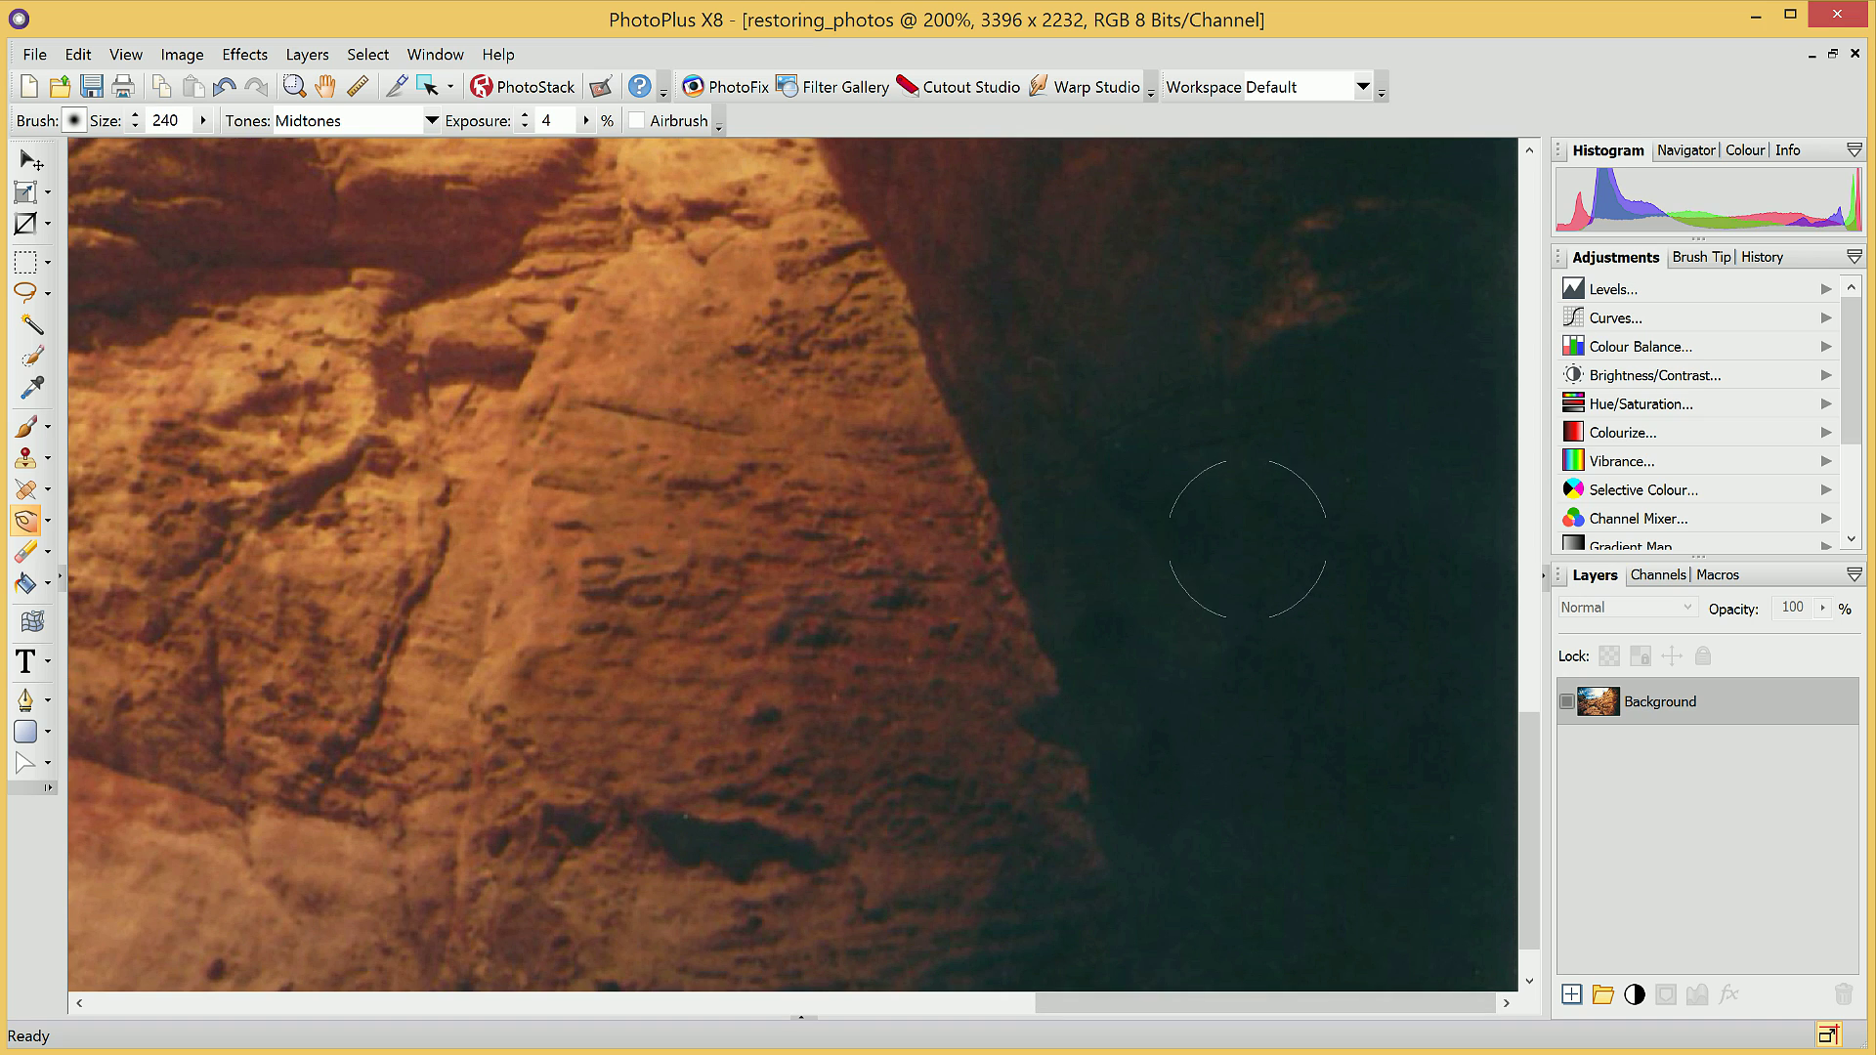
key(bracketright)
key(bracketright)
key(bracketright)
key(bracketright)
key(bracketright)
key(bracketright)
key(bracketright)
key(bracketright)
key(bracketright)
key(bracketright)
key(bracketright)
key(bracketright)
key(bracketright)
key(bracketright)
key(bracketright)
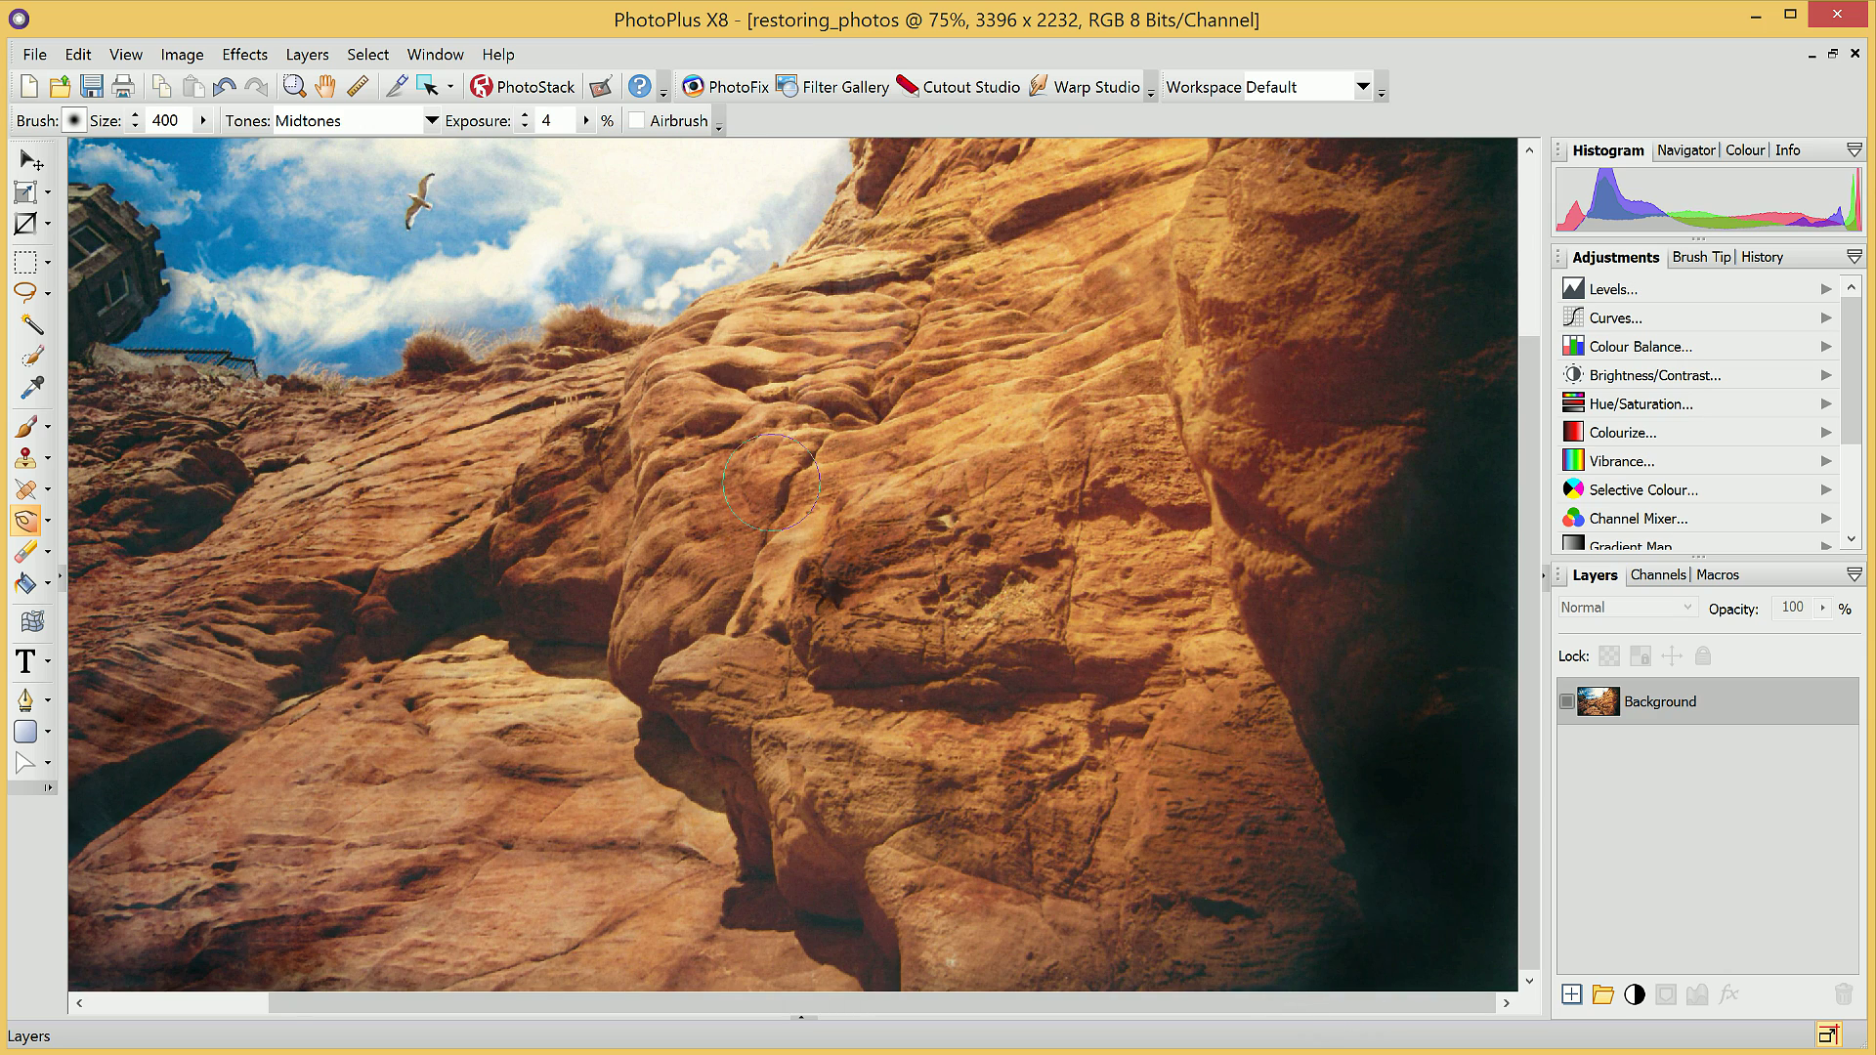
scroll(771, 483, down, 1)
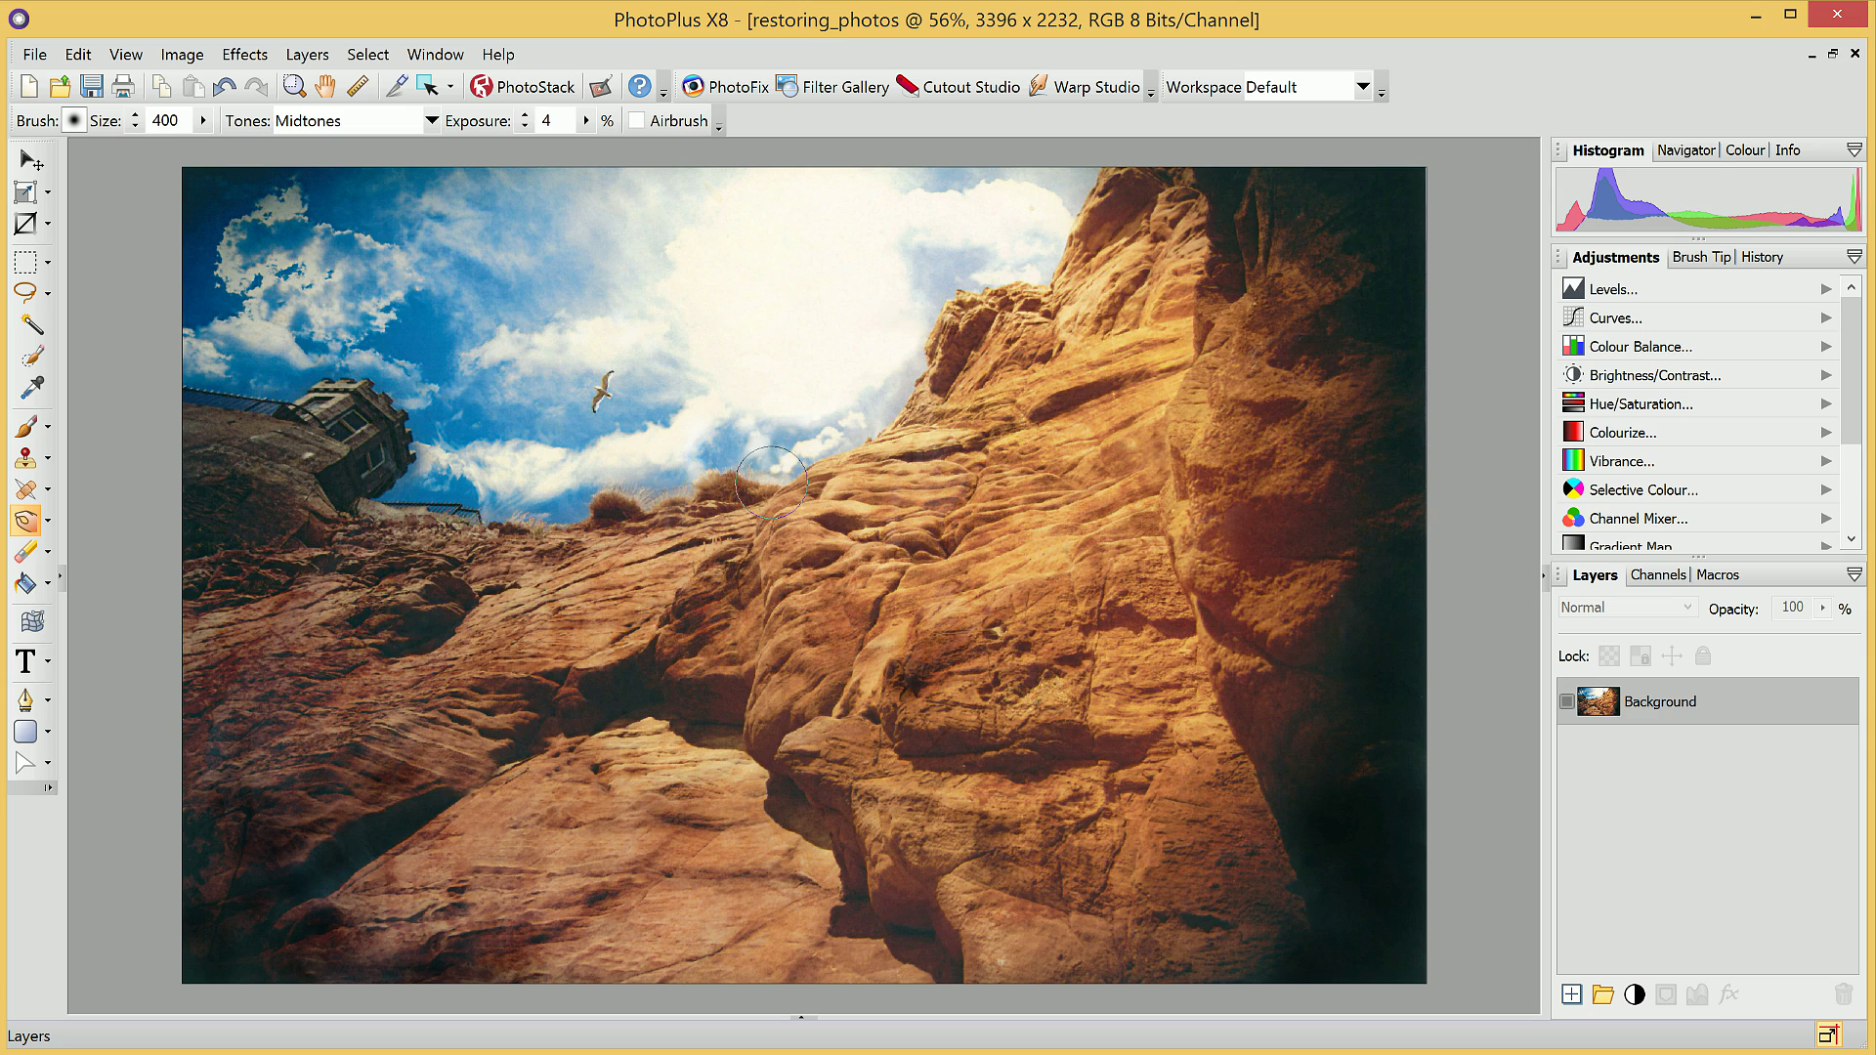